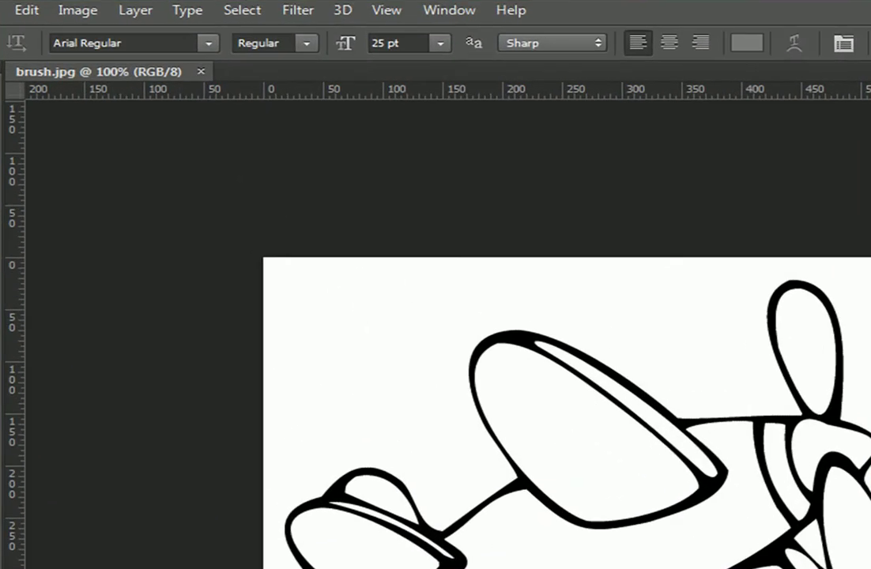
Activate the Brush tool and browse its preset brush tips.
{"action": "key", "text": "b"}
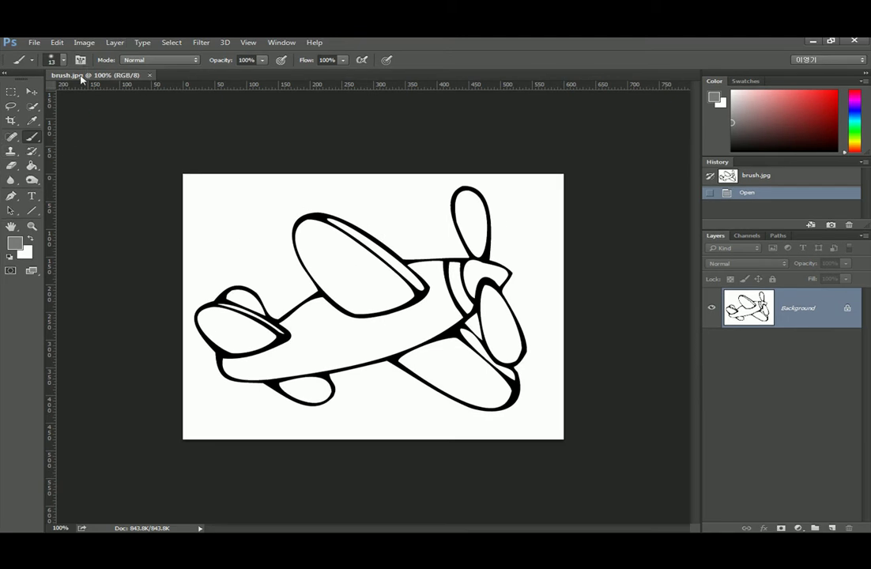
{"action": "left_click", "coordinate": [57, 61]}
{"action": "left_click", "coordinate": [51, 60]}
{"action": "mouse_move", "coordinate": [152, 175]}
{"action": "left_mouse_down"}
{"action": "mouse_move", "coordinate": [154, 219]}
{"action": "mouse_move", "coordinate": [150, 169]}
{"action": "left_mouse_up"}
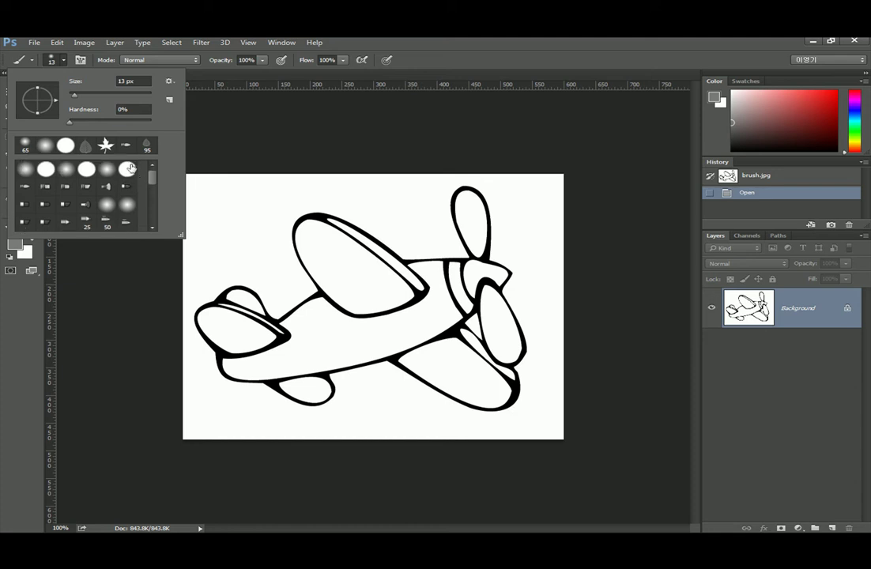
{"action": "scroll", "coordinate": [123, 188], "scroll_direction": "down", "scroll_amount": 4}
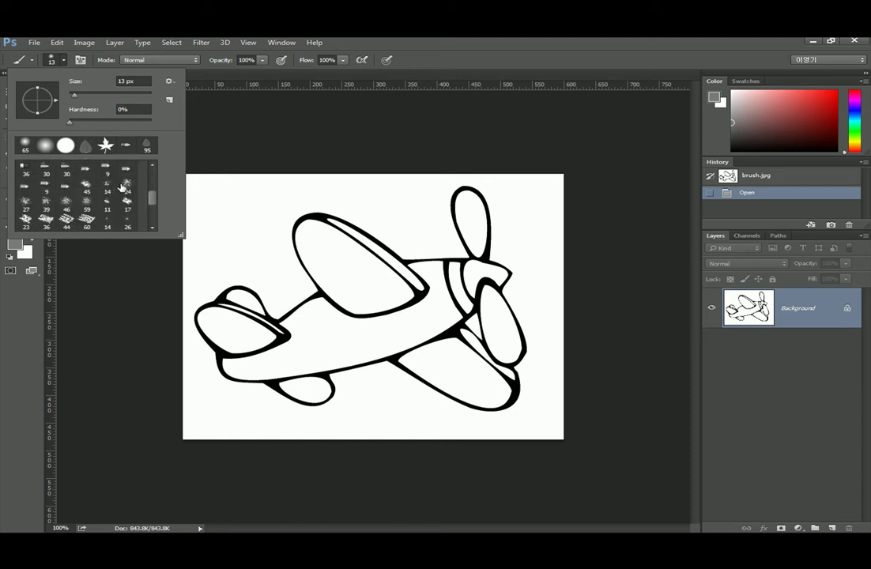
{"action": "scroll", "coordinate": [123, 187], "scroll_direction": "up", "scroll_amount": 4}
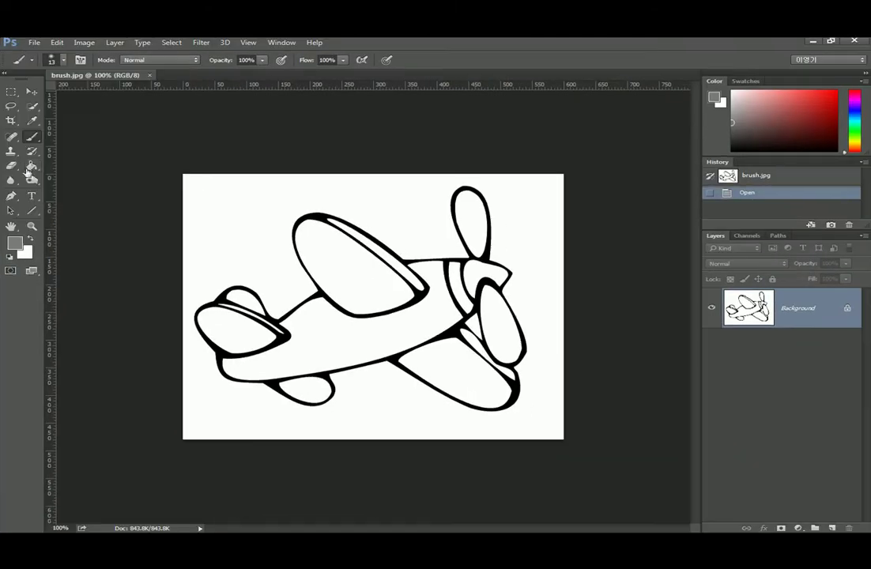
Try brush sizes of 63, 6, 219 and 75 px for the soft round brush, then set it to 195 px.
{"action": "left_click", "coordinate": [50, 60]}
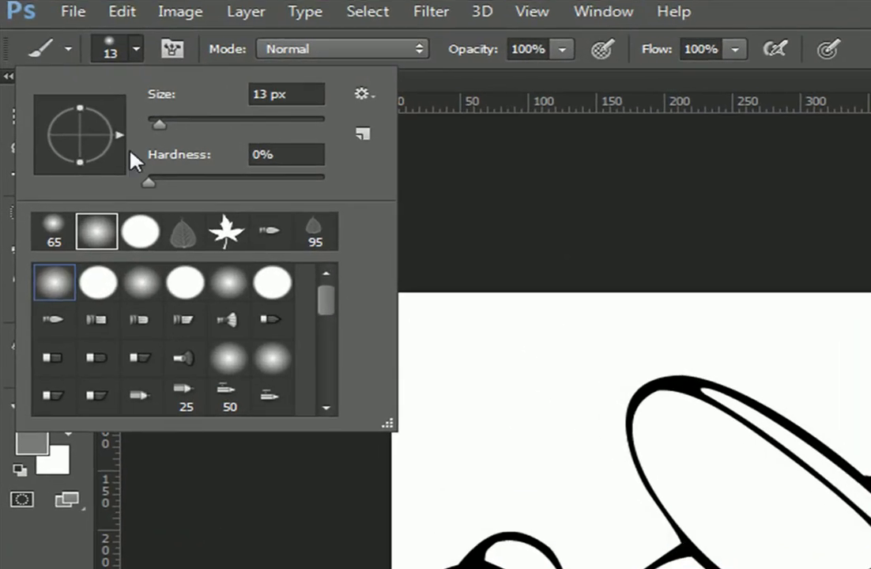
{"action": "left_click", "coordinate": [314, 93]}
{"action": "mouse_move", "coordinate": [162, 130]}
{"action": "left_mouse_down"}
{"action": "mouse_move", "coordinate": [290, 152]}
{"action": "mouse_move", "coordinate": [207, 141]}
{"action": "left_mouse_up"}
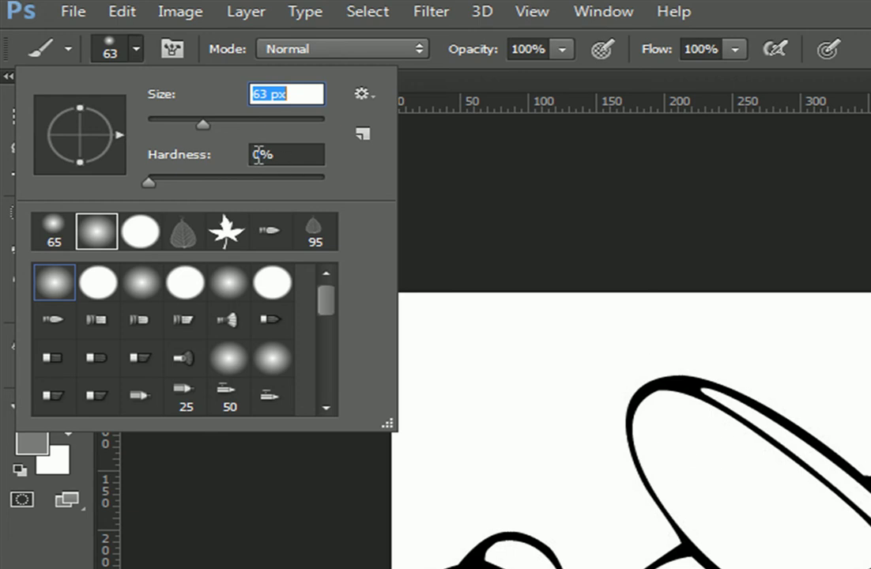
{"action": "left_click_drag", "start_coordinate": [204, 126], "coordinate": [154, 127]}
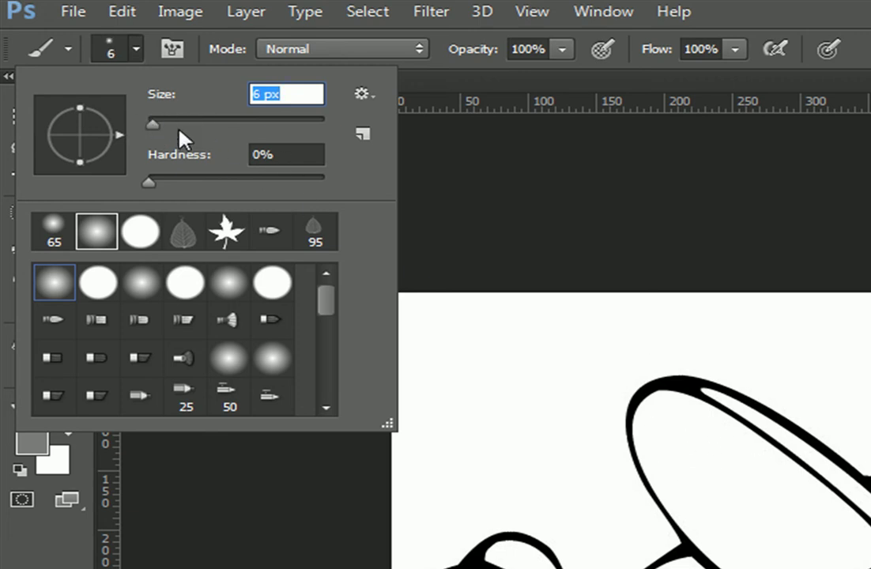
{"action": "left_click_drag", "start_coordinate": [156, 126], "coordinate": [282, 127]}
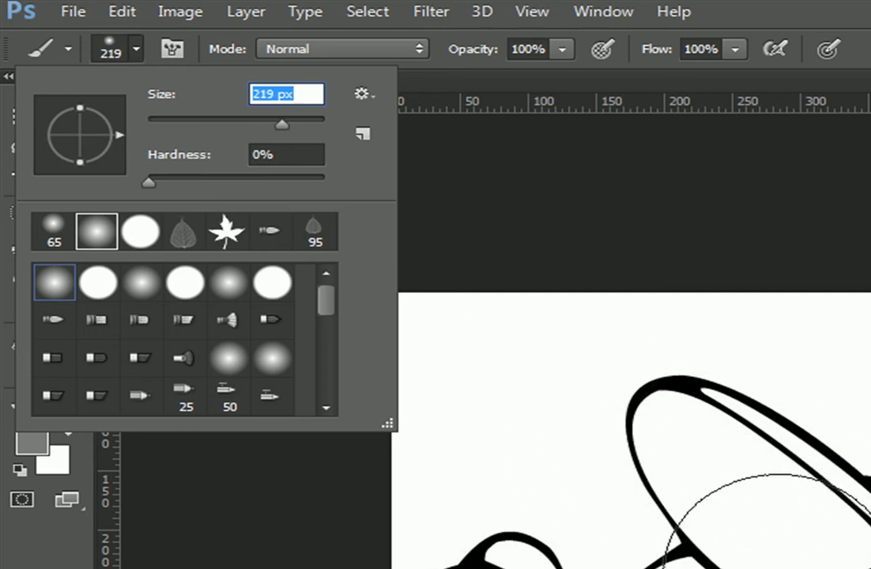
{"action": "left_click_drag", "start_coordinate": [291, 128], "coordinate": [213, 124]}
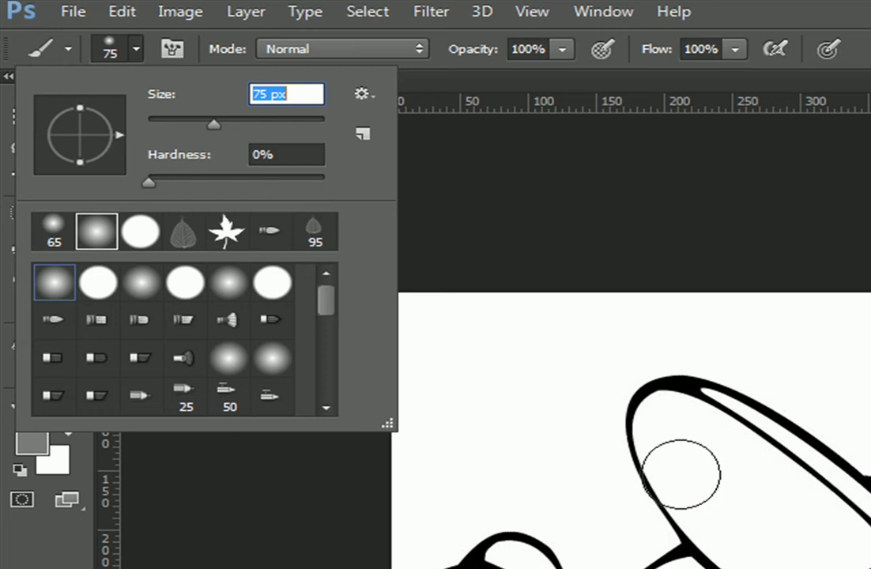
{"action": "mouse_move", "coordinate": [214, 125]}
{"action": "left_mouse_down"}
{"action": "mouse_move", "coordinate": [336, 146]}
{"action": "mouse_move", "coordinate": [277, 140]}
{"action": "left_mouse_up"}
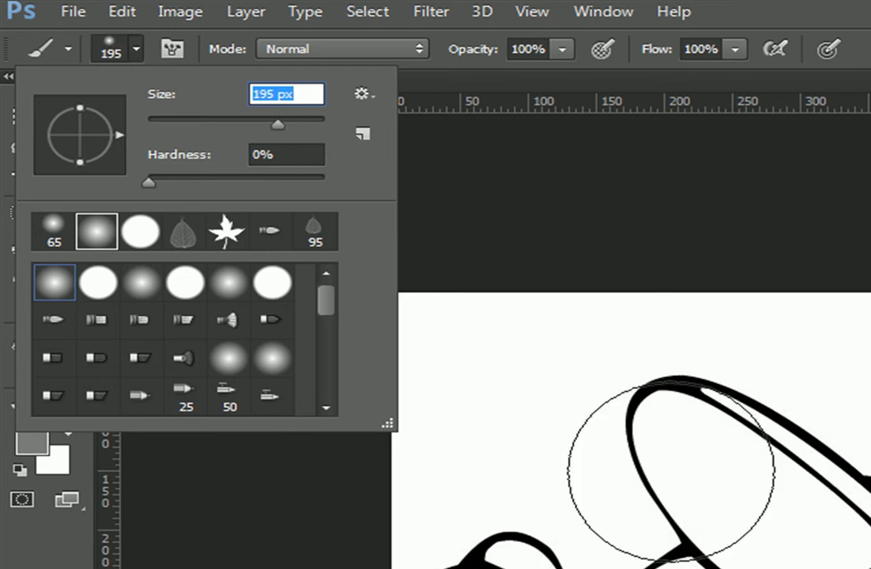
Paint a gray dab at 100% hardness over the upper wing and another at 0% hardness near the front of the fuselage.
{"action": "left_click_drag", "start_coordinate": [147, 180], "coordinate": [390, 191]}
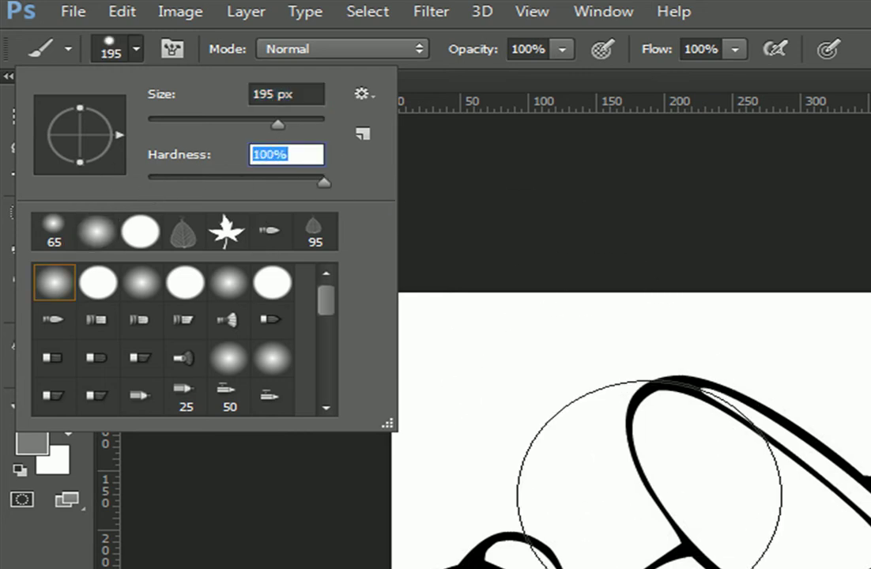
{"action": "left_click", "coordinate": [648, 490]}
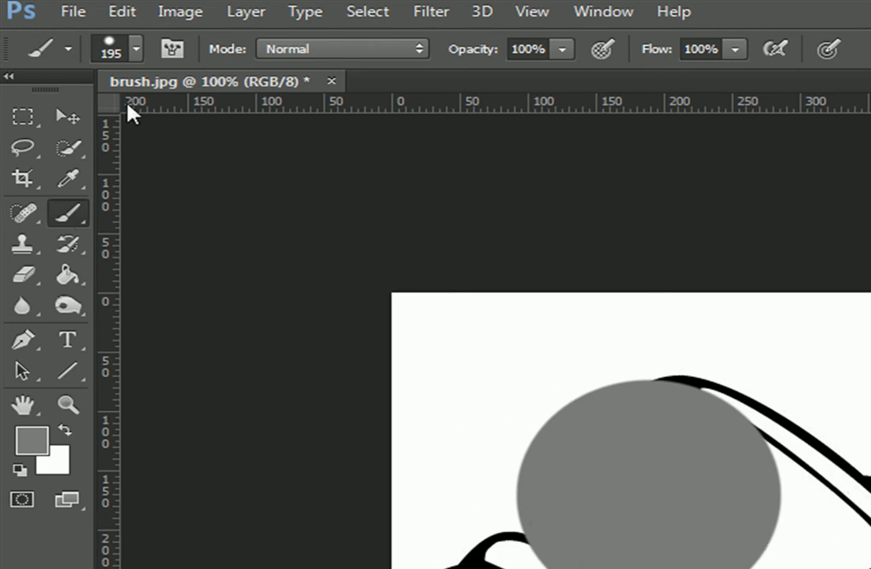
{"action": "left_click", "coordinate": [107, 46]}
{"action": "left_click_drag", "start_coordinate": [310, 182], "coordinate": [93, 188]}
{"action": "left_click", "coordinate": [867, 565]}
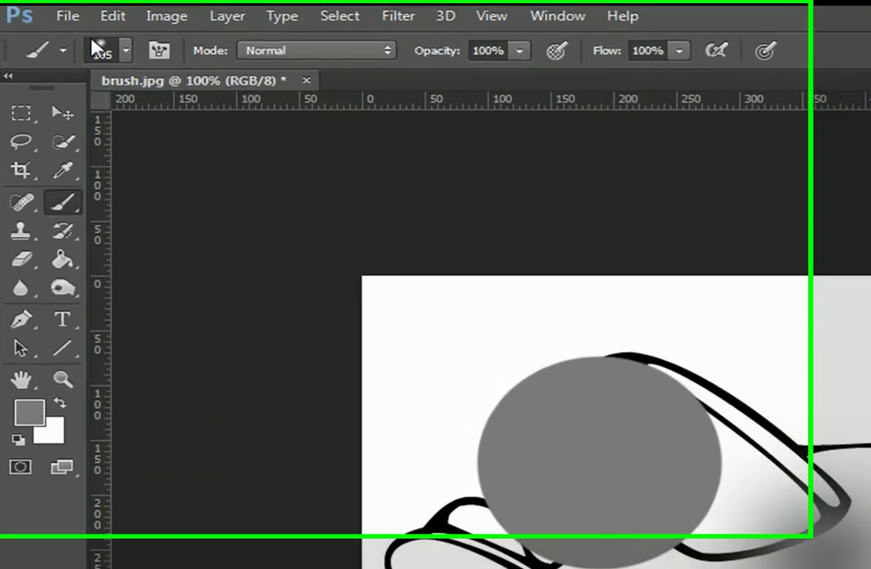
Undo the gray dabs painted over the airplane.
{"action": "left_click", "coordinate": [55, 61]}
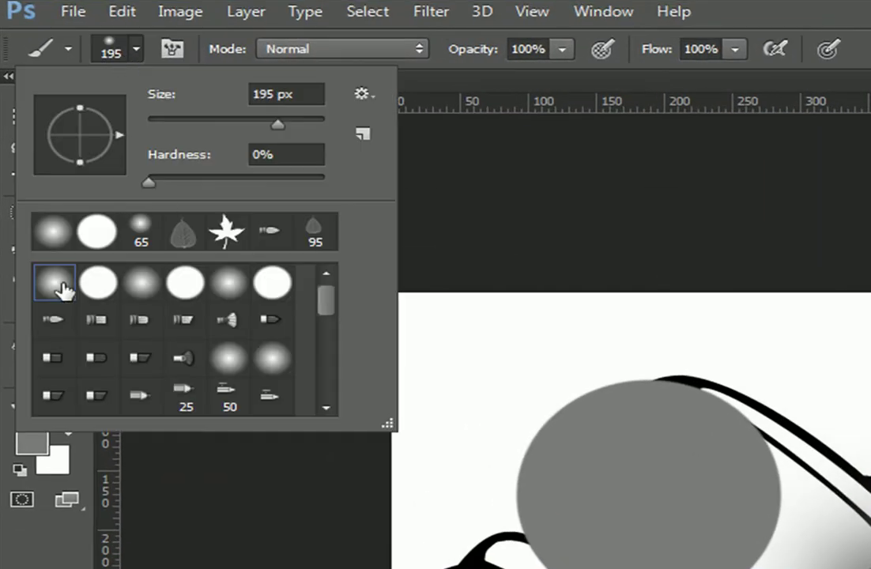
{"action": "left_click", "coordinate": [579, 371]}
{"action": "key", "text": "ctrl+z"}
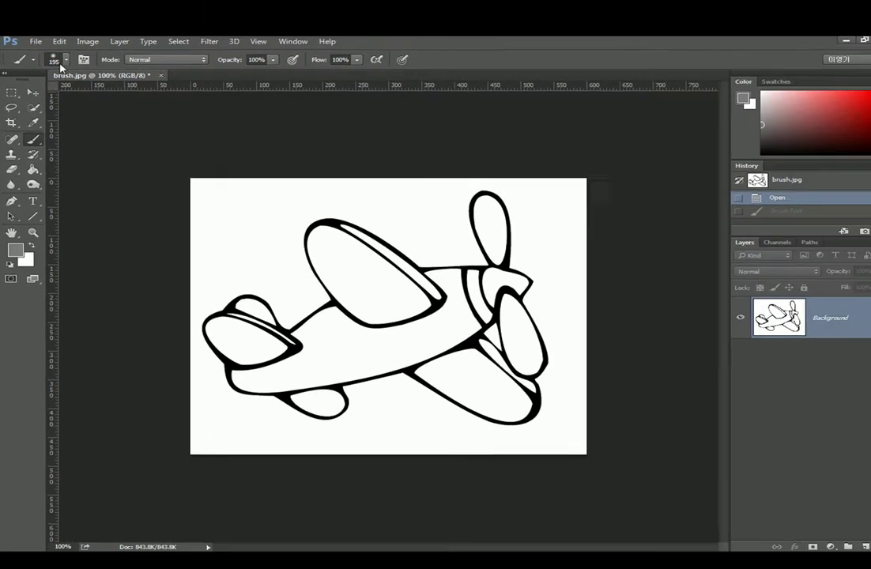
Set the brush size to 72 px and paint two large soft square-bracket shapes, [ and ], across the airplane drawing.
{"action": "left_click", "coordinate": [111, 49]}
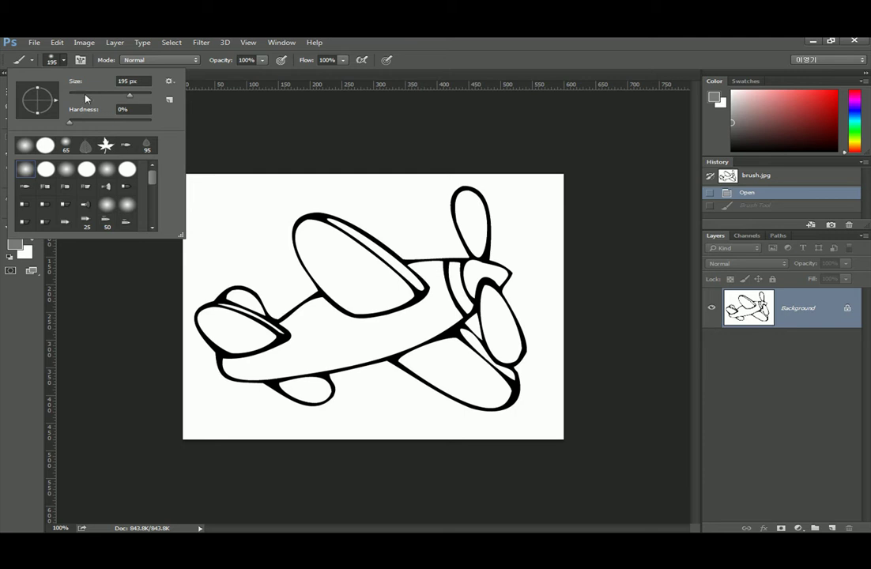
{"action": "left_click_drag", "start_coordinate": [100, 95], "coordinate": [107, 95]}
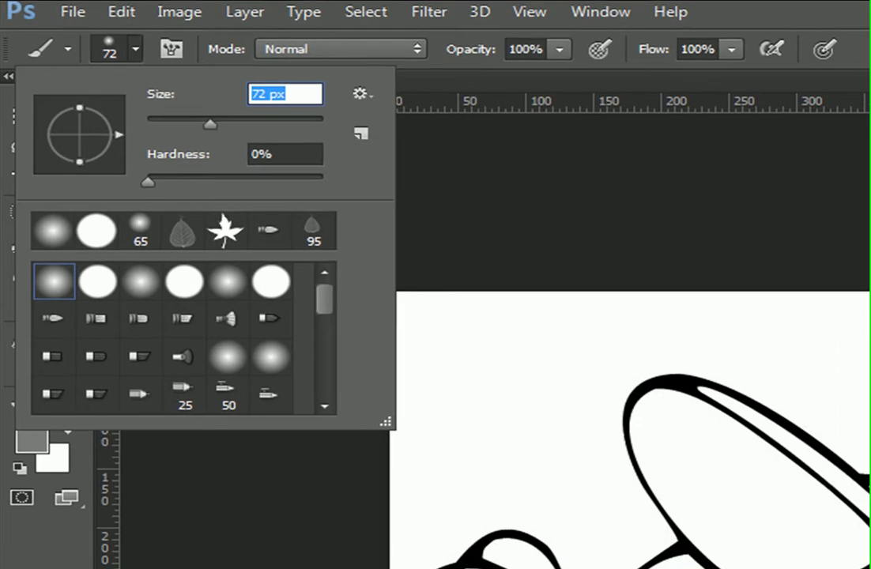
{"action": "left_click", "coordinate": [411, 47]}
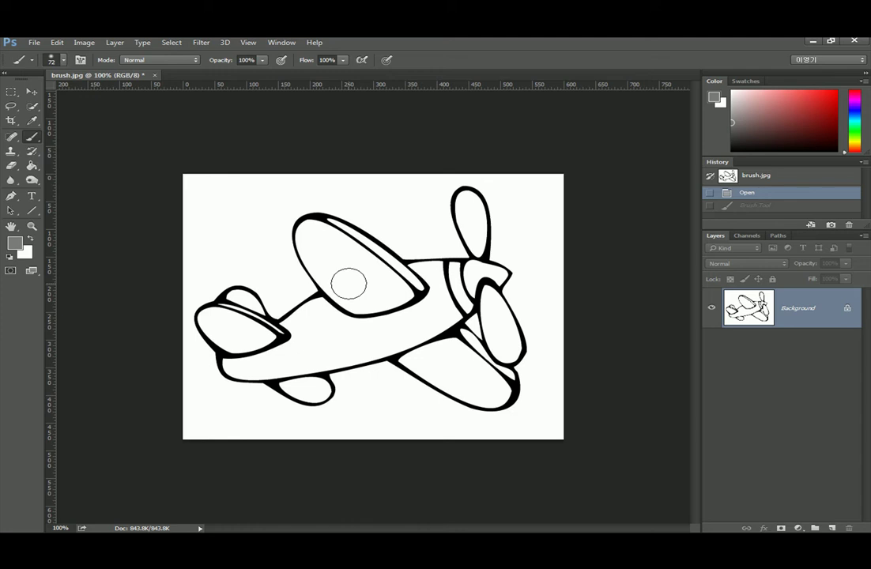
{"action": "mouse_move", "coordinate": [255, 225]}
{"action": "left_mouse_down"}
{"action": "mouse_move", "coordinate": [220, 234]}
{"action": "mouse_move", "coordinate": [220, 316]}
{"action": "mouse_move", "coordinate": [272, 318]}
{"action": "left_mouse_up"}
{"action": "mouse_move", "coordinate": [432, 236]}
{"action": "left_mouse_down"}
{"action": "mouse_move", "coordinate": [463, 276]}
{"action": "mouse_move", "coordinate": [459, 326]}
{"action": "mouse_move", "coordinate": [403, 320]}
{"action": "left_mouse_up"}
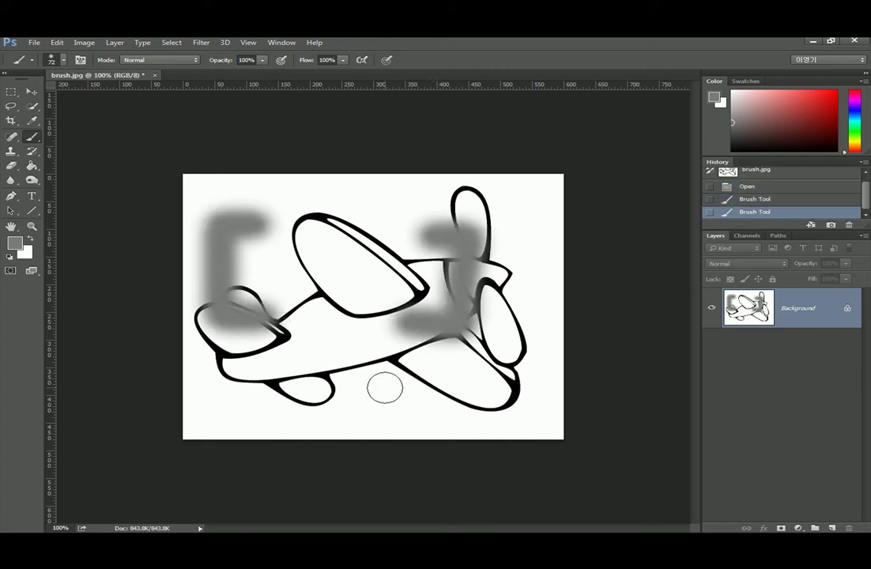
Undo both square-bracket brush strokes.
{"action": "key", "text": "ctrl+z"}
{"action": "key", "text": "ctrl+z"}
{"action": "key", "text": "ctrl+alt+z"}
{"action": "key", "text": "ctrl+alt+z"}
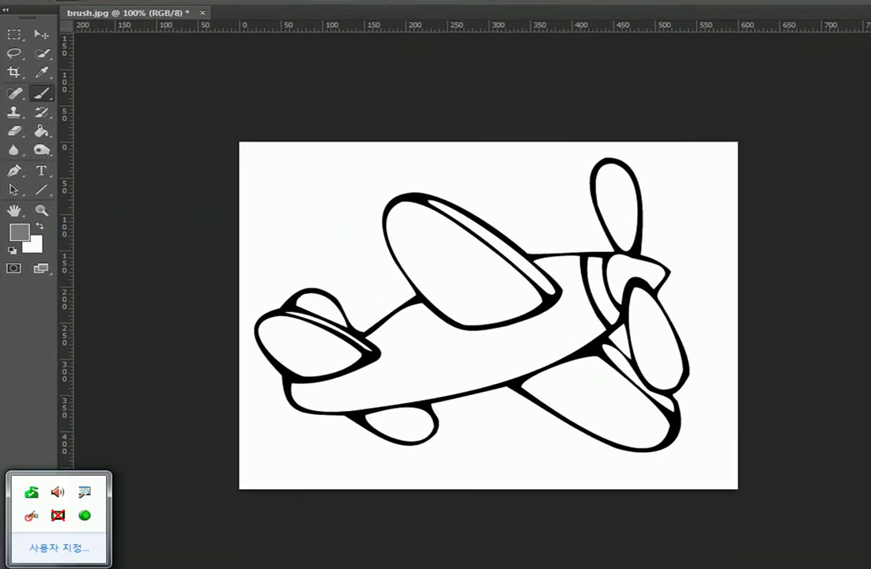
Look through the installed Windows programs, including the accessories and Tablet PC groups, for the on-screen keyboard.
{"action": "key", "text": "super"}
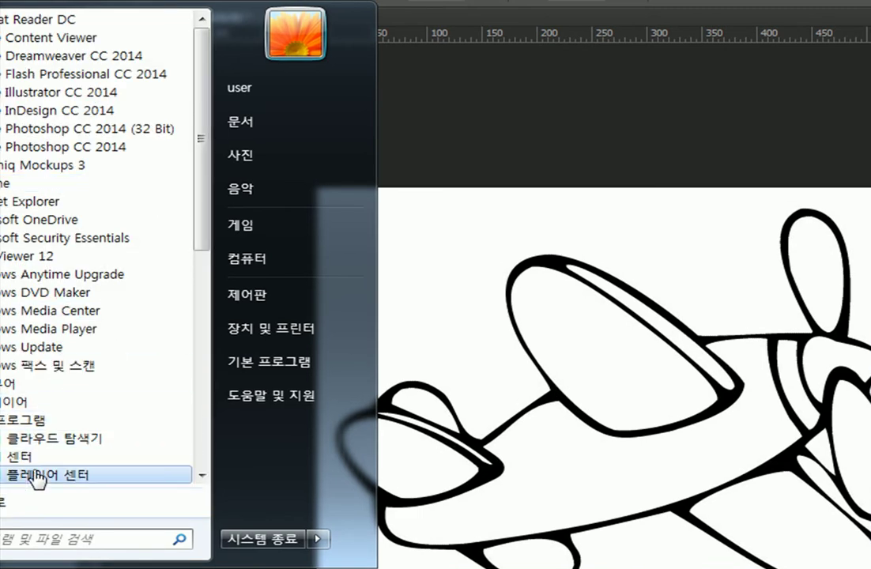
{"action": "scroll", "coordinate": [39, 471], "scroll_direction": "down", "scroll_amount": 3}
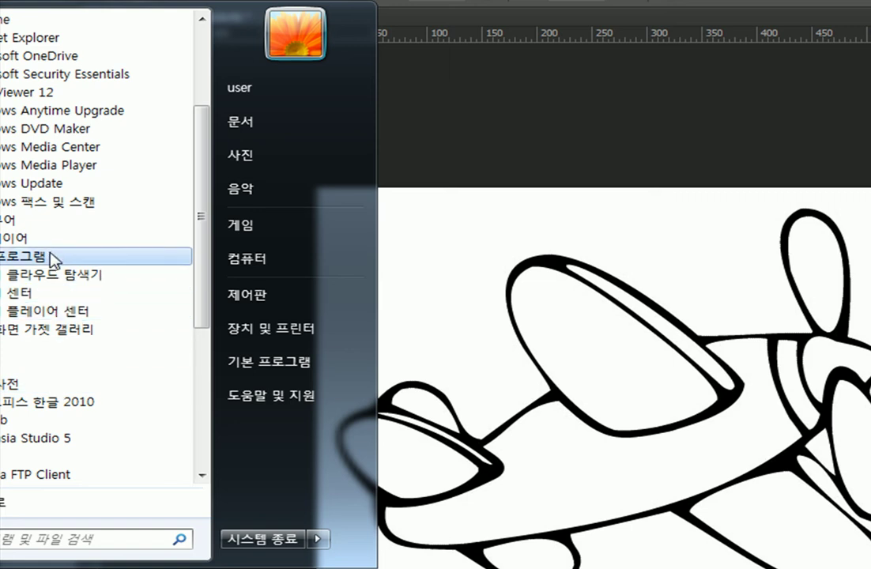
{"action": "scroll", "coordinate": [52, 466], "scroll_direction": "down", "scroll_amount": 5}
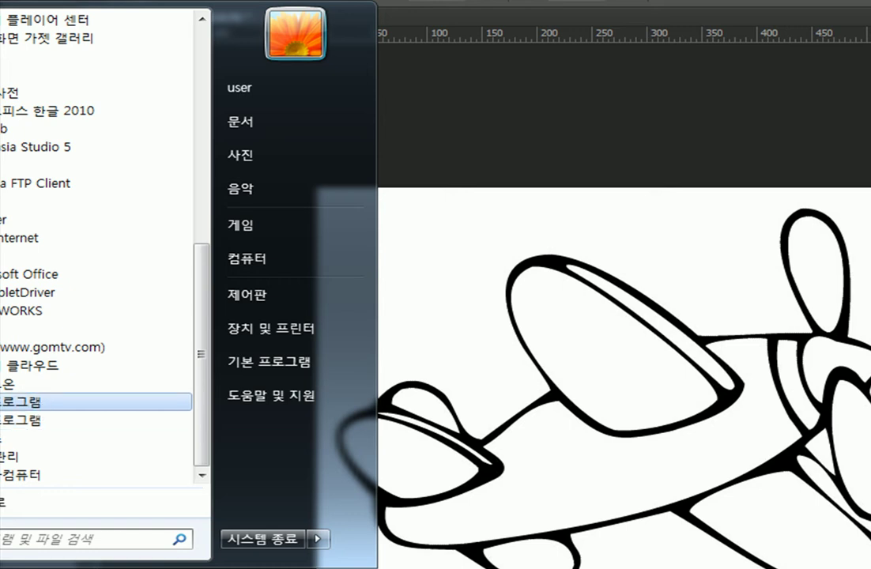
{"action": "left_click", "coordinate": [63, 401]}
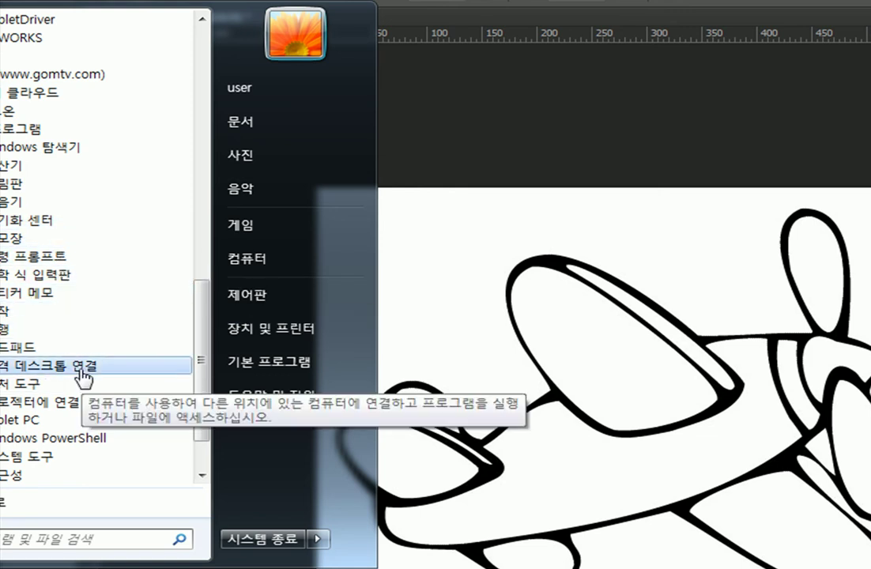
{"action": "left_click", "coordinate": [40, 540]}
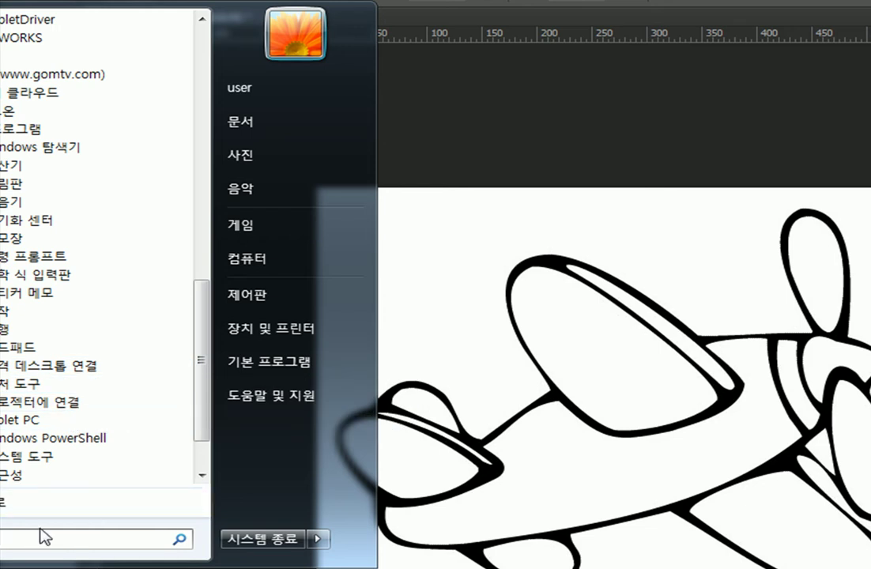
{"action": "left_click", "coordinate": [20, 419]}
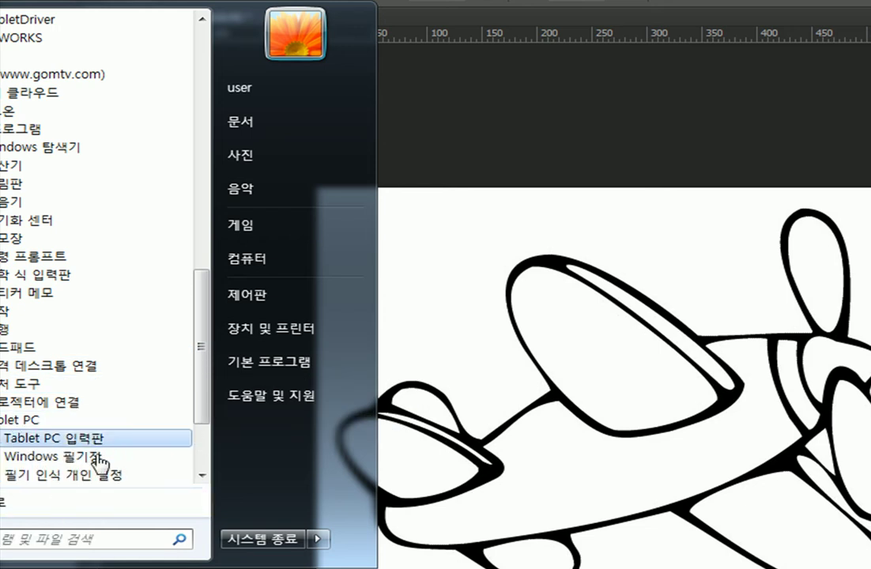
{"action": "scroll", "coordinate": [111, 459], "scroll_direction": "down", "scroll_amount": 1}
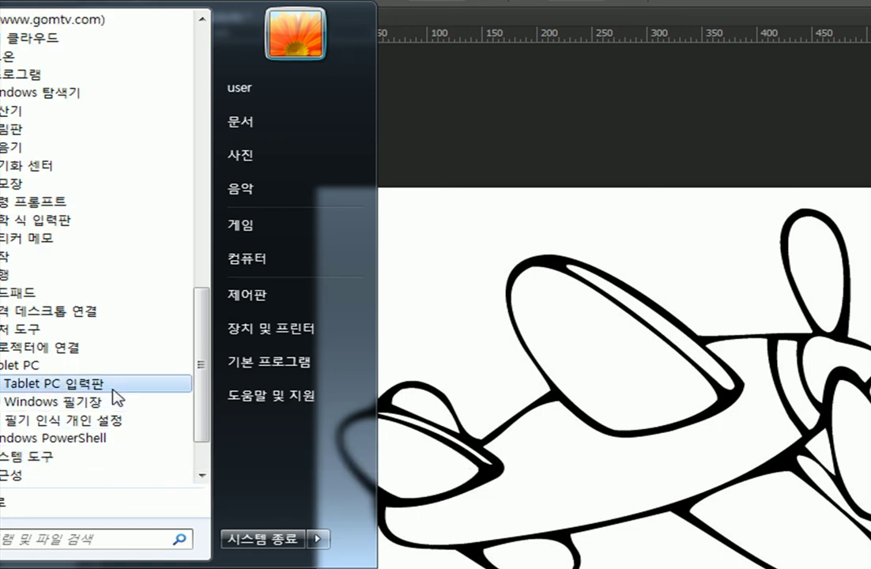
{"action": "left_click", "coordinate": [43, 539]}
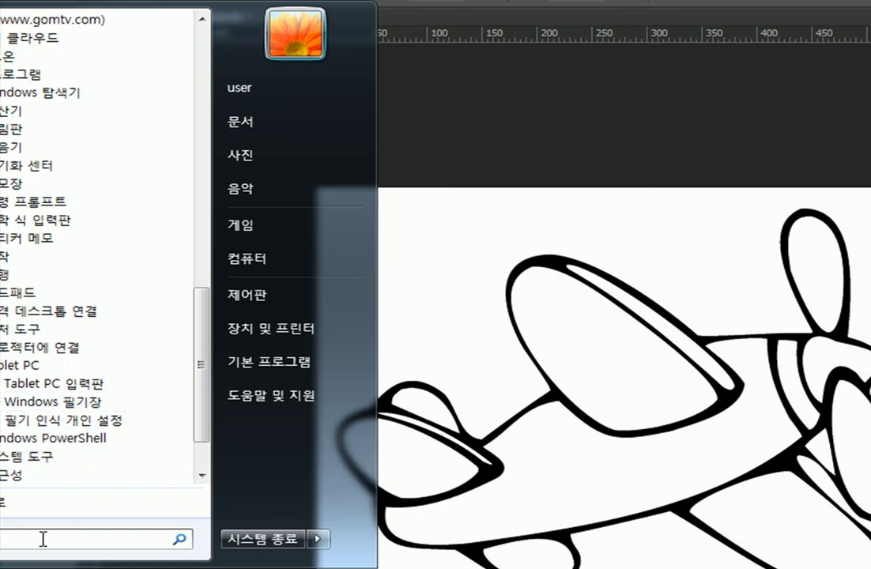
Search Windows for the on-screen keyboard (화상 키보드) and open it.
{"action": "type", "text": "v"}
{"action": "key", "text": "BackSpace"}
{"action": "type", "text": "펜"}
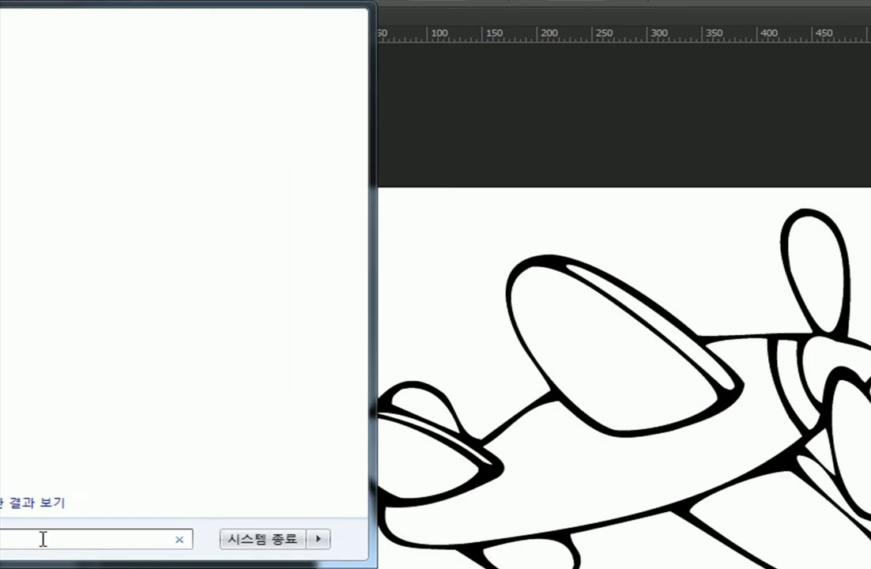
{"action": "key", "text": "BackSpace"}
{"action": "type", "text": "펜"}
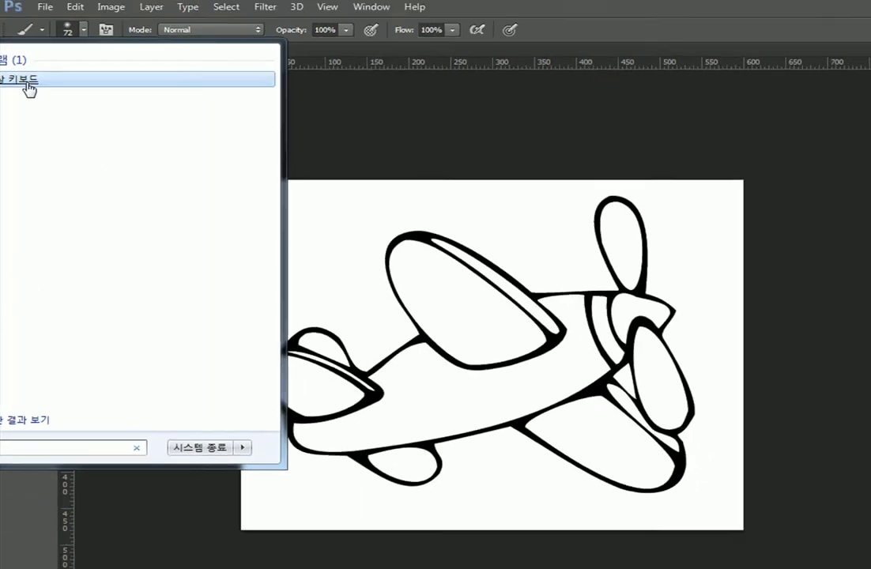
{"action": "left_click", "coordinate": [23, 56]}
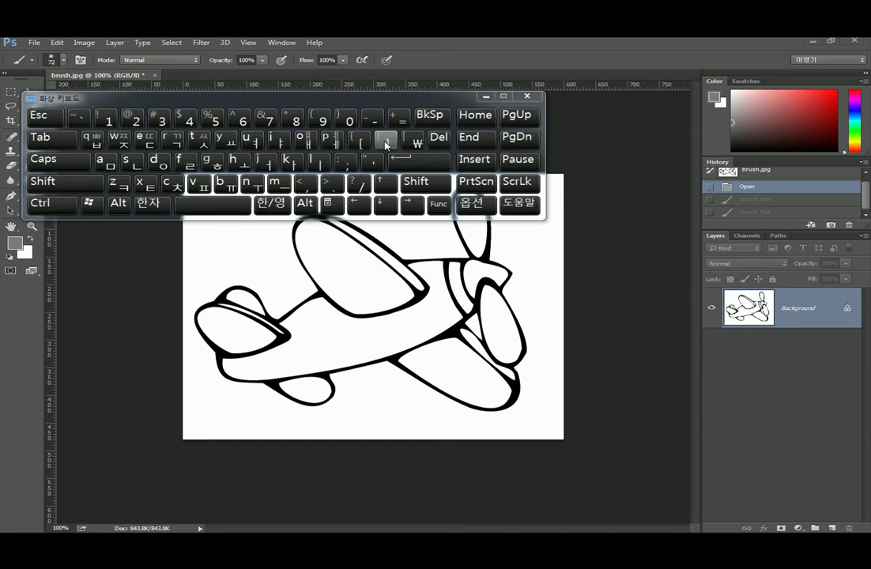
Close the on-screen keyboard after viewing the [ and ] keys.
{"action": "key", "text": "ctrl+1"}
{"action": "left_click", "coordinate": [368, 139]}
{"action": "left_click_drag", "start_coordinate": [325, 118], "coordinate": [376, 163]}
{"action": "left_click_drag", "start_coordinate": [409, 136], "coordinate": [428, 118]}
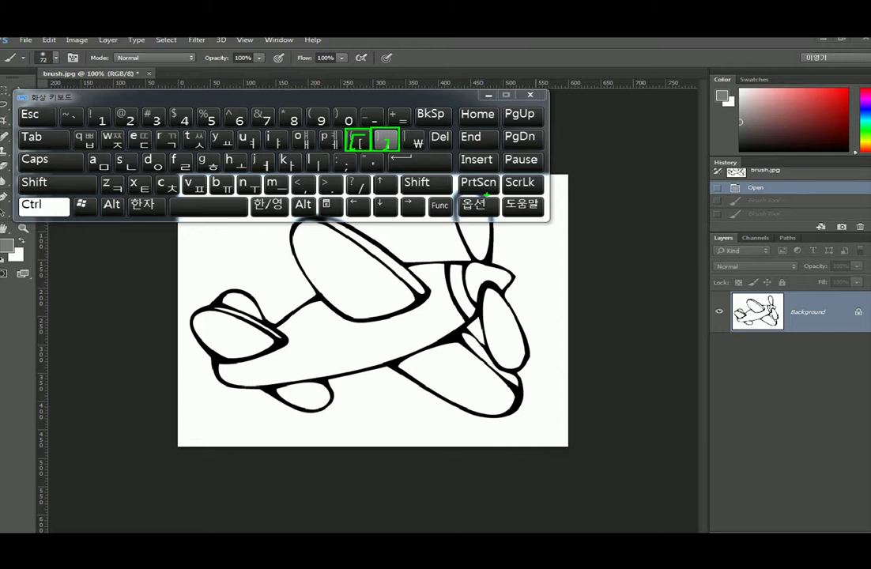
{"action": "left_click", "coordinate": [603, 53]}
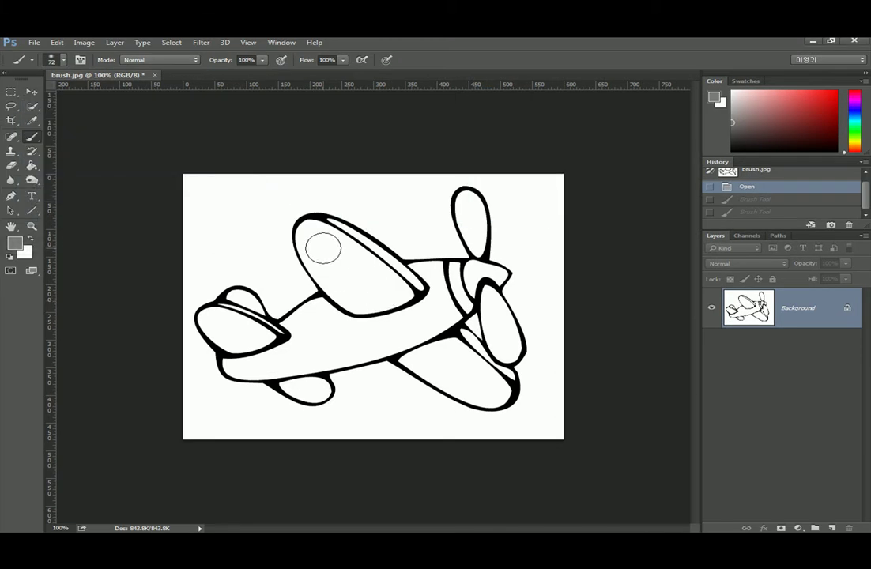
Enlarge the brush step by step to 1000 px.
{"action": "key", "text": "bracketright"}
{"action": "key", "text": "bracketright"}
{"action": "key", "text": "bracketright"}
{"action": "key", "text": "bracketright"}
{"action": "key", "text": "bracketright"}
{"action": "key", "text": "bracketright"}
{"action": "key", "text": "bracketright"}
{"action": "key", "text": "bracketright"}
{"action": "key", "text": "bracketright"}
{"action": "key", "text": "bracketright"}
{"action": "key", "text": "bracketright"}
{"action": "key", "text": "bracketright"}
{"action": "key", "text": "bracketright"}
{"action": "key", "text": "bracketright"}
{"action": "key", "text": "bracketright"}
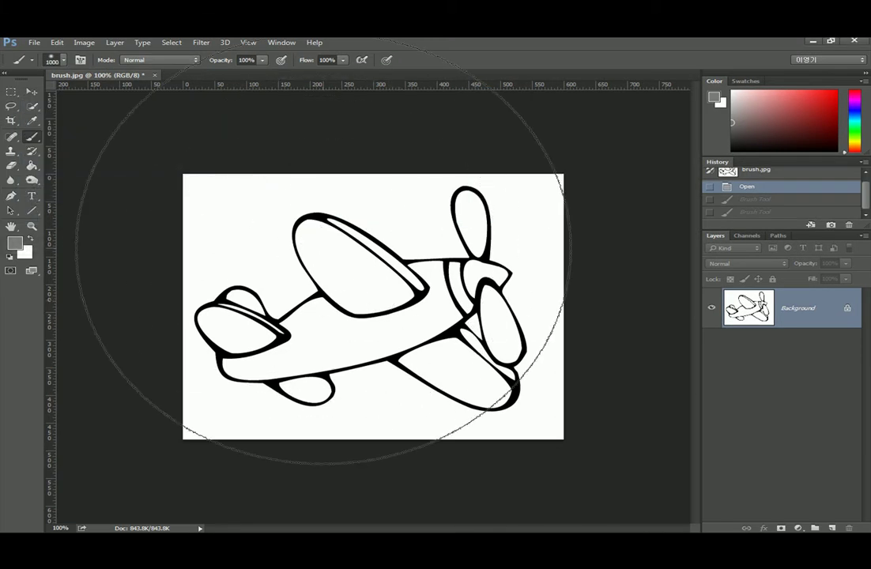
Reduce the brush size step by step to 250 px.
{"action": "key", "text": "bracketleft"}
{"action": "key", "text": "bracketleft"}
{"action": "key", "text": "bracketleft"}
{"action": "key", "text": "bracketleft"}
{"action": "key", "text": "bracketleft"}
{"action": "key", "text": "bracketleft"}
{"action": "key", "text": "bracketleft"}
{"action": "key", "text": "bracketleft"}
{"action": "key", "text": "bracketleft"}
{"action": "key", "text": "bracketleft"}
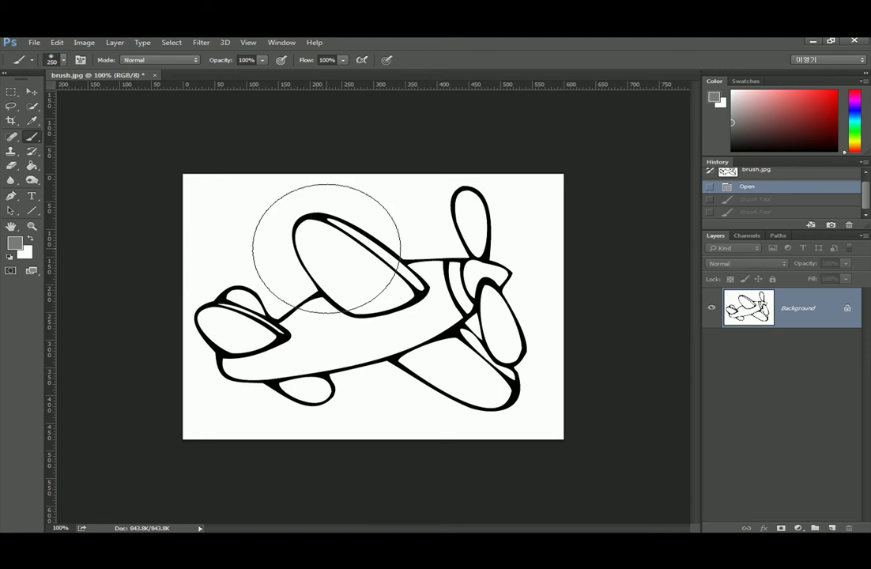
Reduce the brush to 125 px, raise it to 150 px, and try a softer and a harder edge.
{"action": "key", "text": "bracketleft"}
{"action": "key", "text": "bracketleft"}
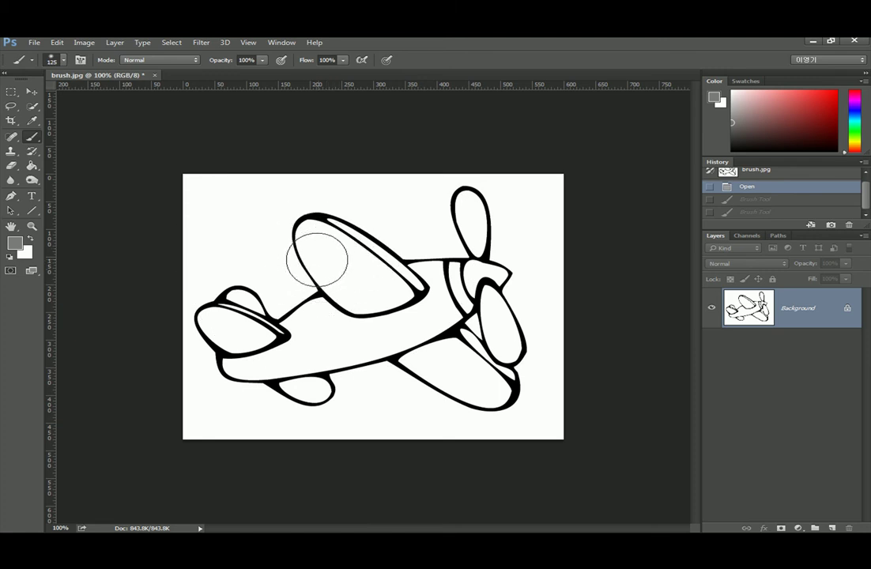
{"action": "key", "text": "bracketright"}
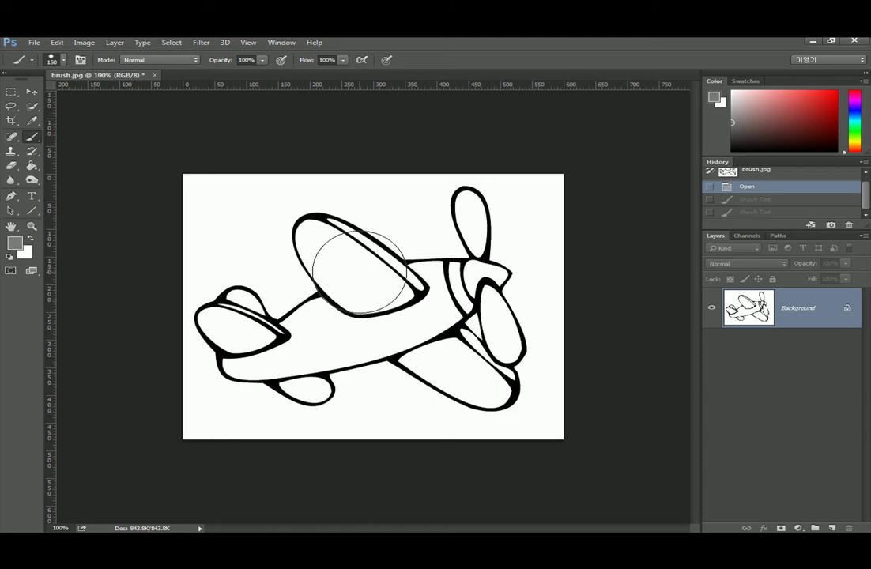
{"action": "key", "text": "shift+bracketleft"}
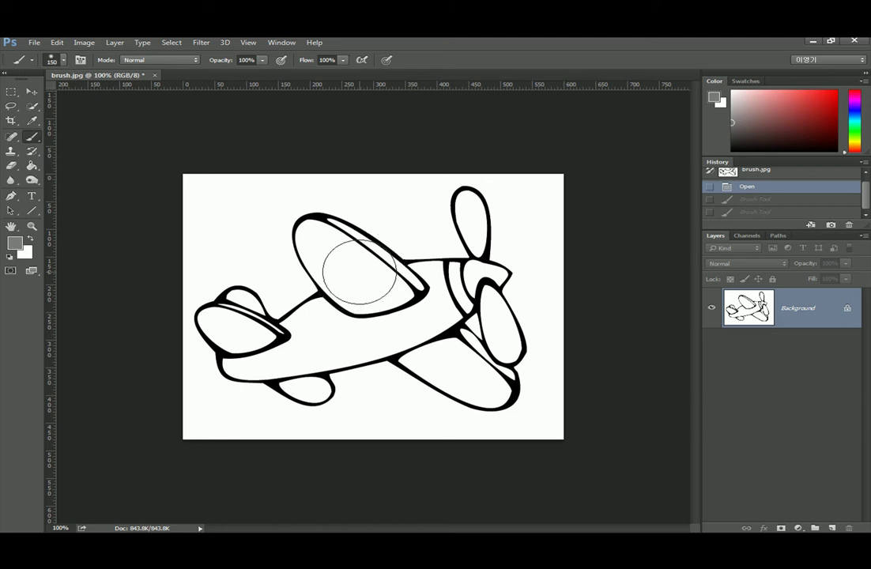
{"action": "key", "text": "shift+bracketright"}
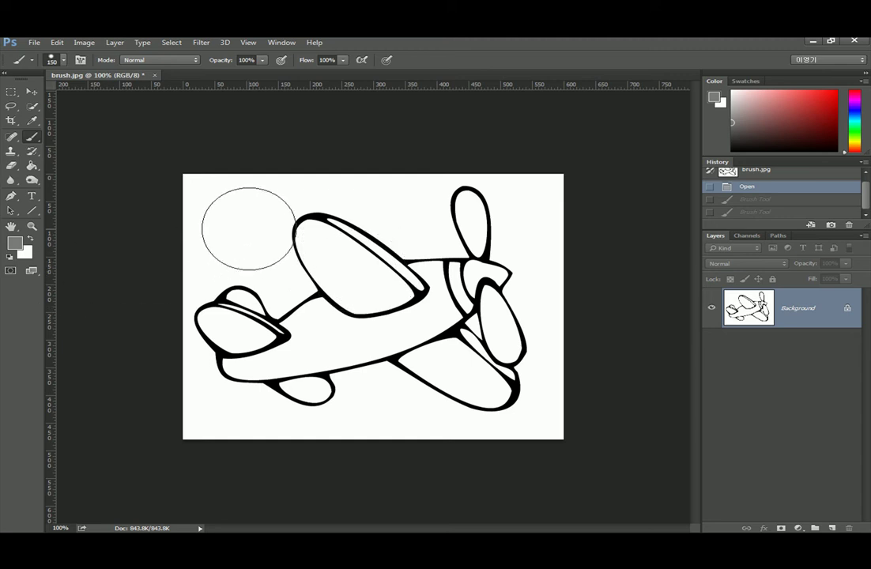
Paint a hard-edged gray dab above the tail and a soft-edged one over the tail, and undo both.
{"action": "left_click", "coordinate": [246, 225]}
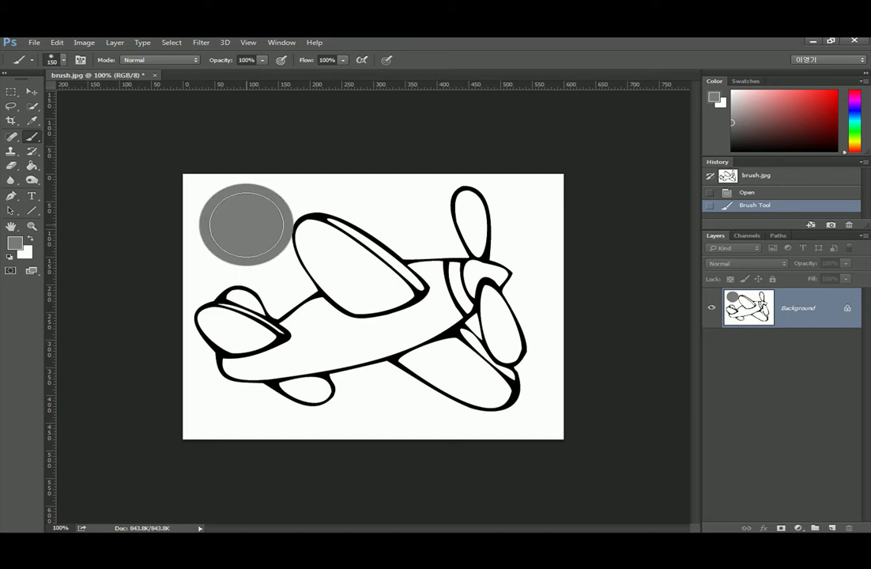
{"action": "left_click", "coordinate": [249, 308]}
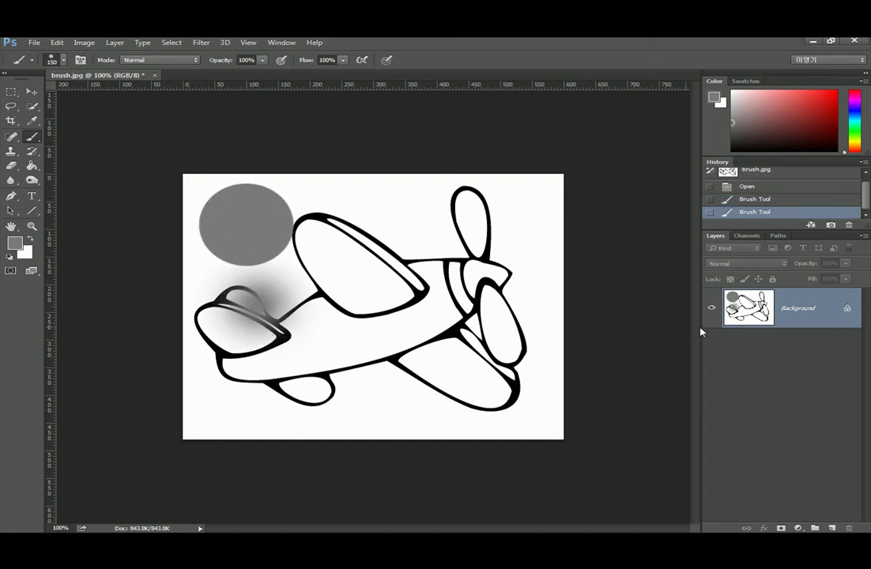
{"action": "key", "text": "ctrl+alt+z"}
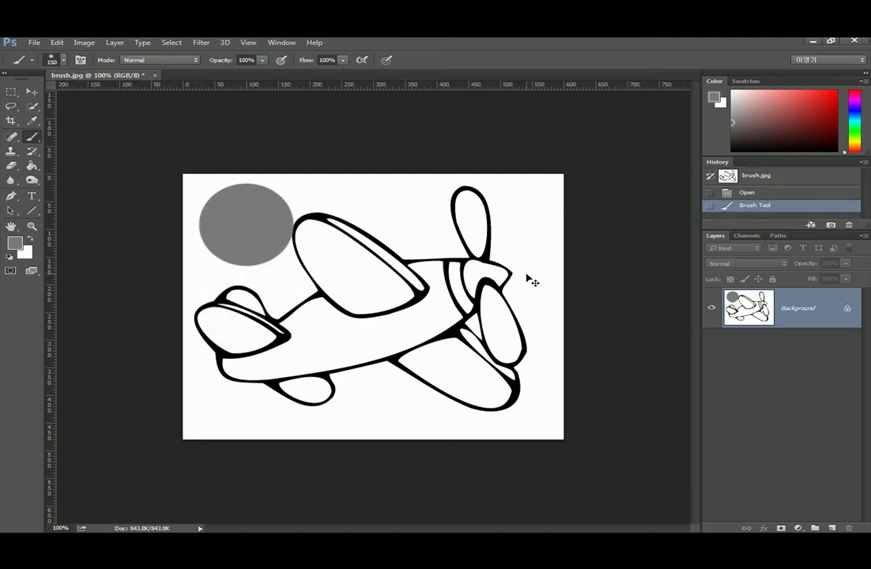
{"action": "key", "text": "ctrl+alt+z"}
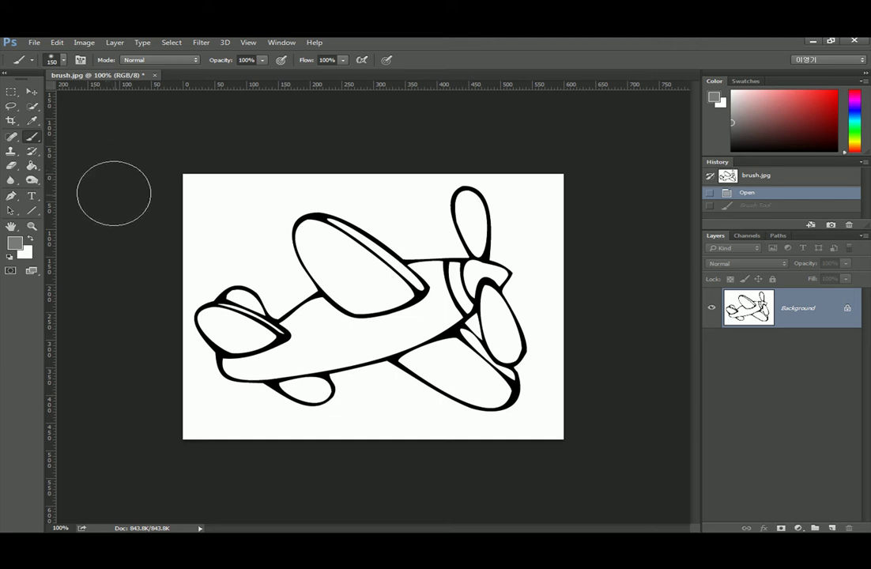
Select the Spot Healing Brush and enlarge it step by step to 400 px.
{"action": "left_click", "coordinate": [11, 137]}
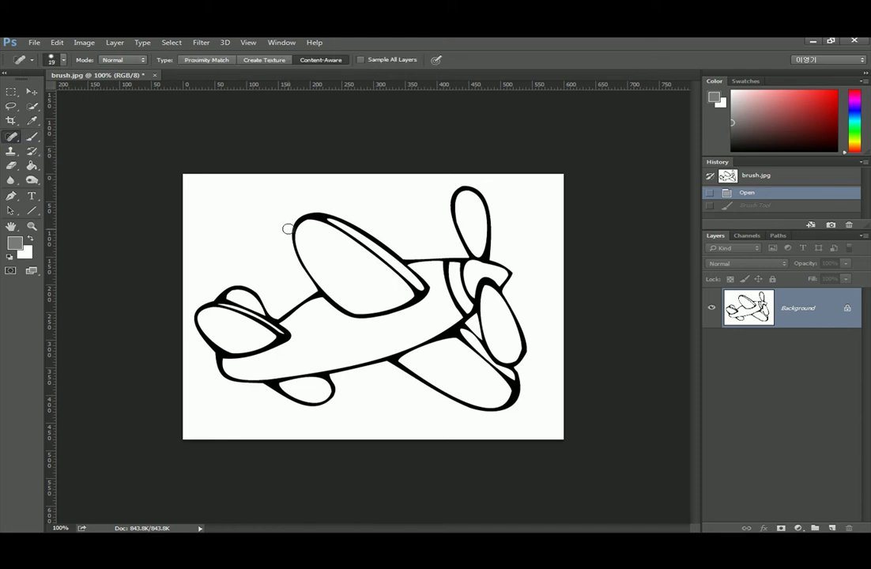
{"action": "key", "text": "bracketright"}
{"action": "key", "text": "bracketright"}
{"action": "key", "text": "bracketright"}
{"action": "key", "text": "bracketright"}
{"action": "key", "text": "bracketright"}
{"action": "key", "text": "bracketright"}
{"action": "key", "text": "bracketright"}
{"action": "key", "text": "bracketright"}
{"action": "key", "text": "bracketright"}
{"action": "key", "text": "bracketright"}
{"action": "key", "text": "bracketright"}
{"action": "key", "text": "bracketright"}
{"action": "key", "text": "bracketright"}
{"action": "key", "text": "bracketright"}
{"action": "key", "text": "bracketright"}
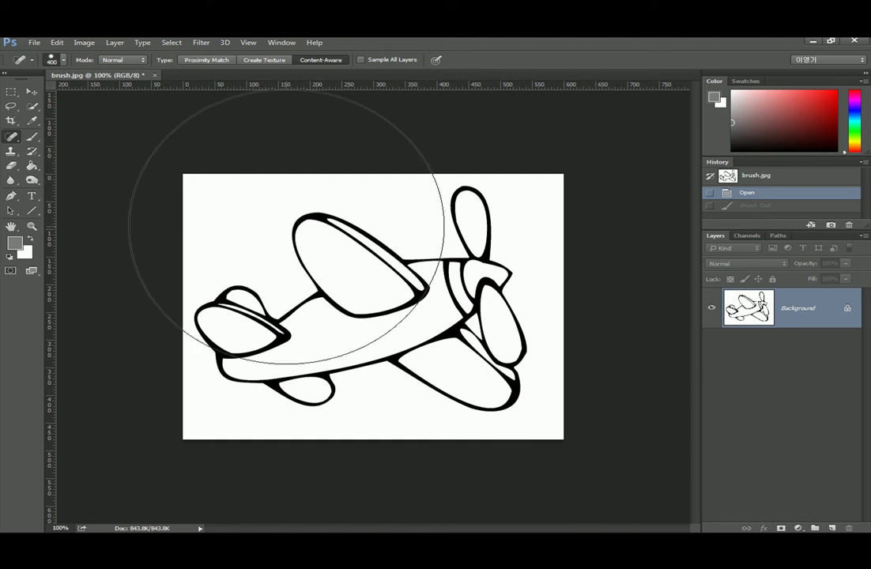
Reduce the Spot Healing Brush step by step to 70 px.
{"action": "key", "text": "bracketleft"}
{"action": "key", "text": "bracketleft"}
{"action": "key", "text": "bracketleft"}
{"action": "key", "text": "bracketleft"}
{"action": "key", "text": "bracketleft"}
{"action": "key", "text": "bracketleft"}
{"action": "key", "text": "bracketleft"}
{"action": "key", "text": "bracketleft"}
{"action": "key", "text": "bracketleft"}
{"action": "key", "text": "bracketleft"}
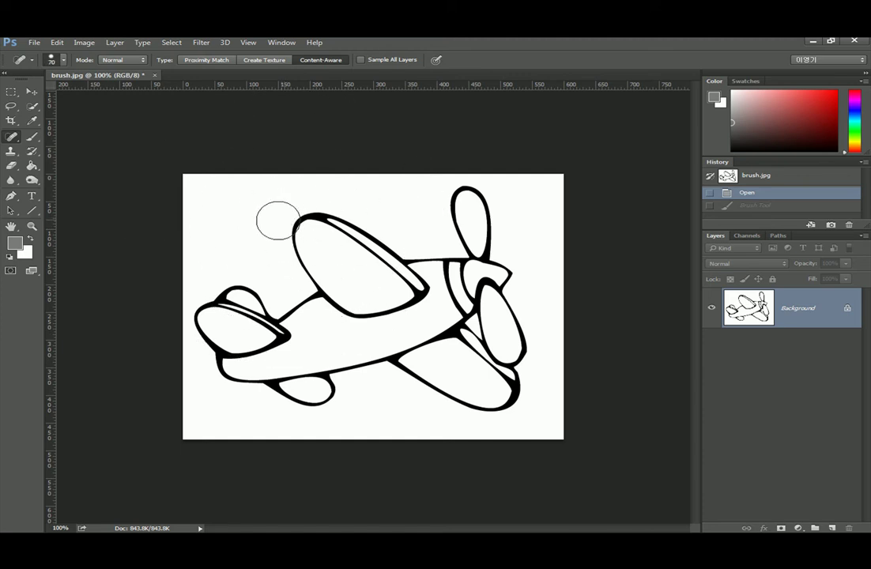
Select the Burn tool and enlarge its brush step by step to 600 px.
{"action": "left_click", "coordinate": [38, 183]}
{"action": "key", "text": "bracketright"}
{"action": "key", "text": "bracketright"}
{"action": "key", "text": "bracketright"}
{"action": "key", "text": "bracketright"}
{"action": "key", "text": "bracketright"}
{"action": "key", "text": "bracketright"}
{"action": "key", "text": "bracketright"}
{"action": "key", "text": "bracketright"}
{"action": "key", "text": "bracketright"}
{"action": "key", "text": "bracketright"}
{"action": "key", "text": "bracketright"}
{"action": "key", "text": "bracketright"}
{"action": "key", "text": "bracketright"}
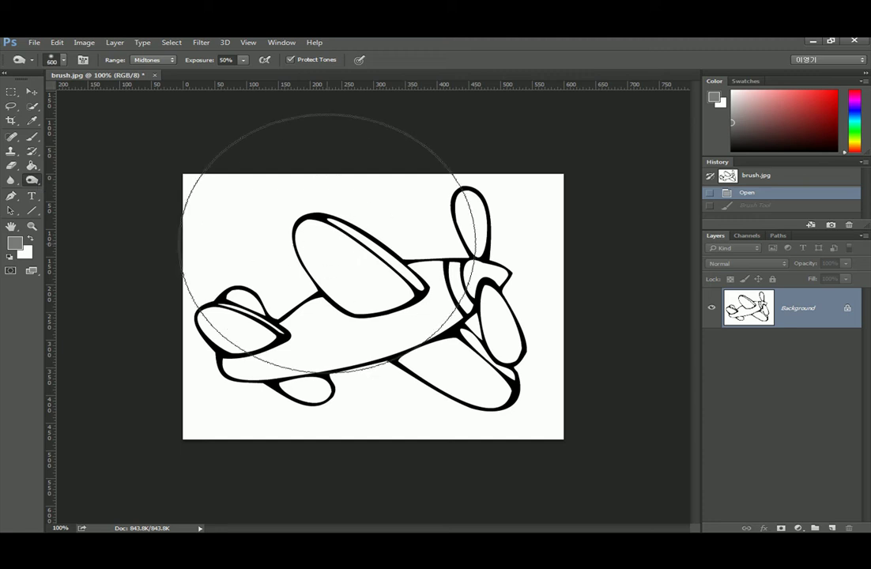
Reduce the Burn tool's brush step by step to 70 px.
{"action": "key", "text": "bracketleft"}
{"action": "key", "text": "bracketleft"}
{"action": "key", "text": "bracketleft"}
{"action": "key", "text": "bracketleft"}
{"action": "key", "text": "bracketleft"}
{"action": "key", "text": "bracketleft"}
{"action": "key", "text": "bracketleft"}
{"action": "key", "text": "bracketleft"}
{"action": "key", "text": "bracketleft"}
{"action": "key", "text": "bracketleft"}
{"action": "key", "text": "bracketleft"}
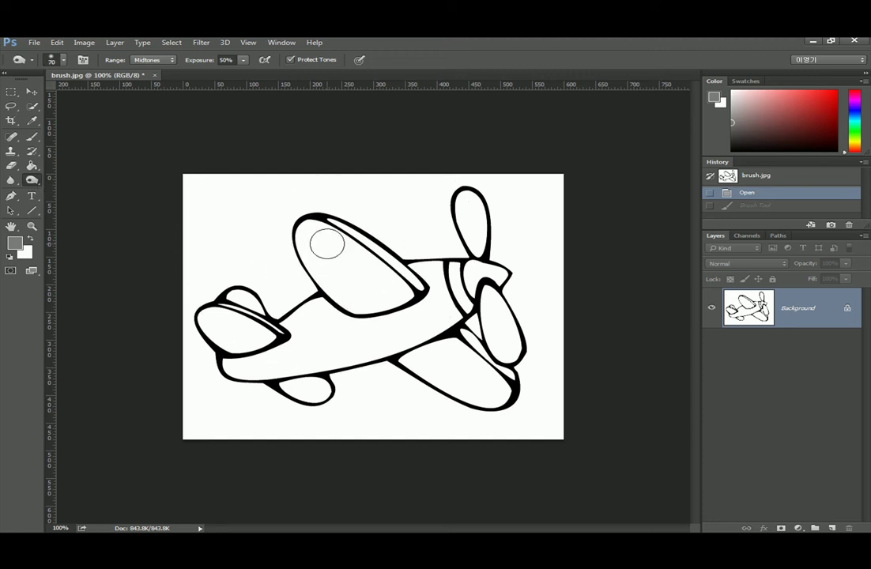
Switch to the Blur tool and back to the Brush tool, set the brush to 70 px, and check its preset settings.
{"action": "left_click", "coordinate": [12, 181]}
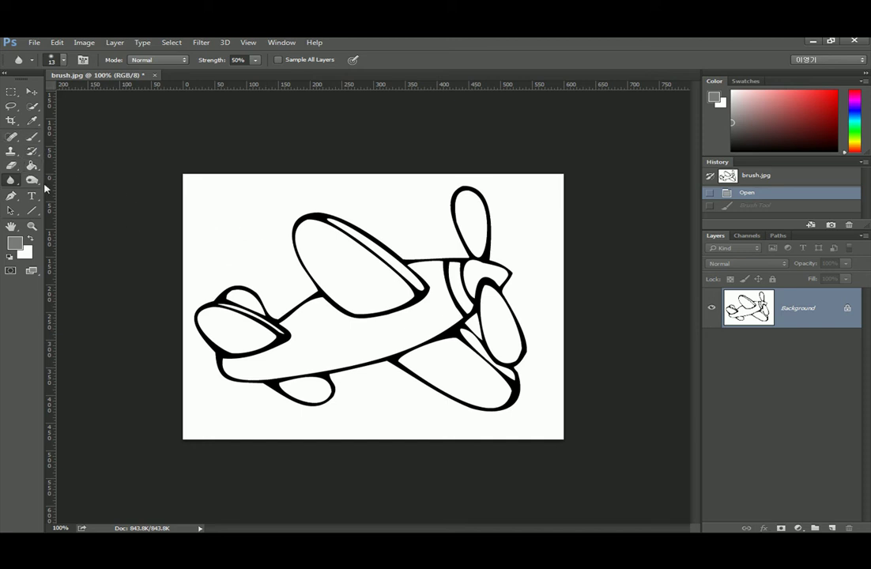
{"action": "left_click", "coordinate": [31, 136]}
{"action": "key", "text": "bracketleft"}
{"action": "key", "text": "bracketleft"}
{"action": "key", "text": "bracketleft"}
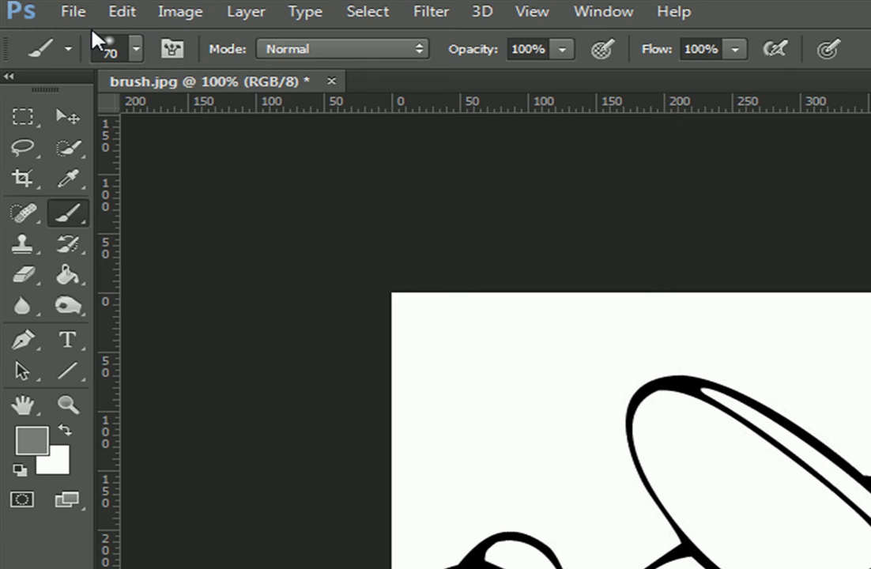
{"action": "left_click", "coordinate": [50, 62]}
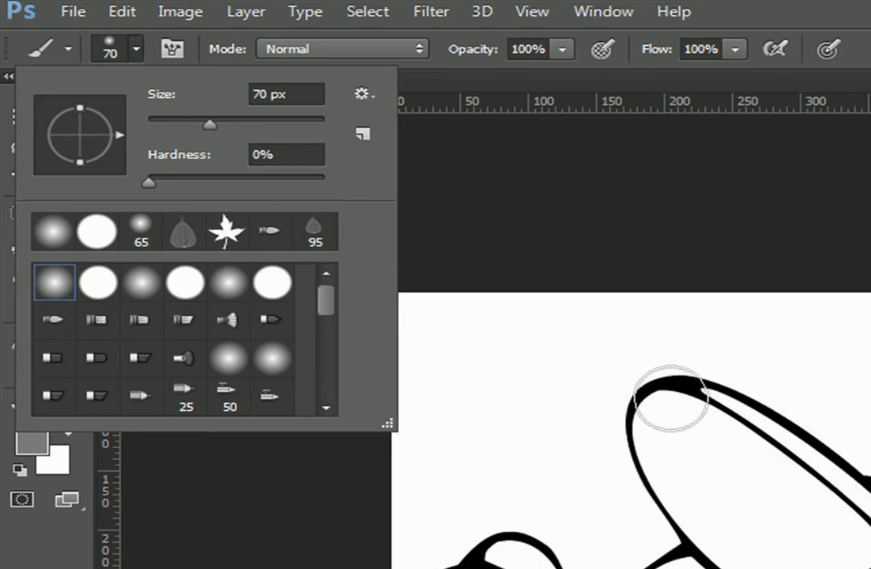
{"action": "key", "text": "Escape"}
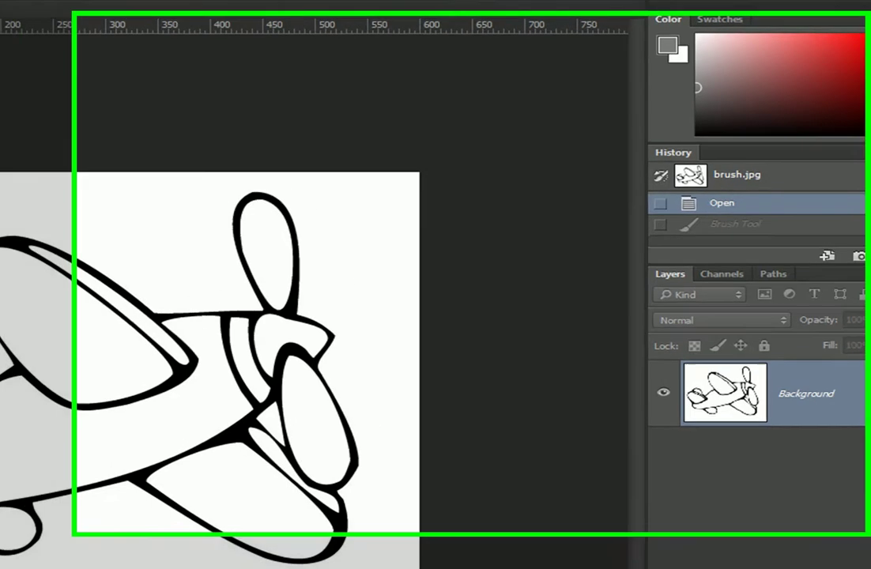
Set the foreground color to light blue 6fa5ff.
{"action": "left_click", "coordinate": [14, 242]}
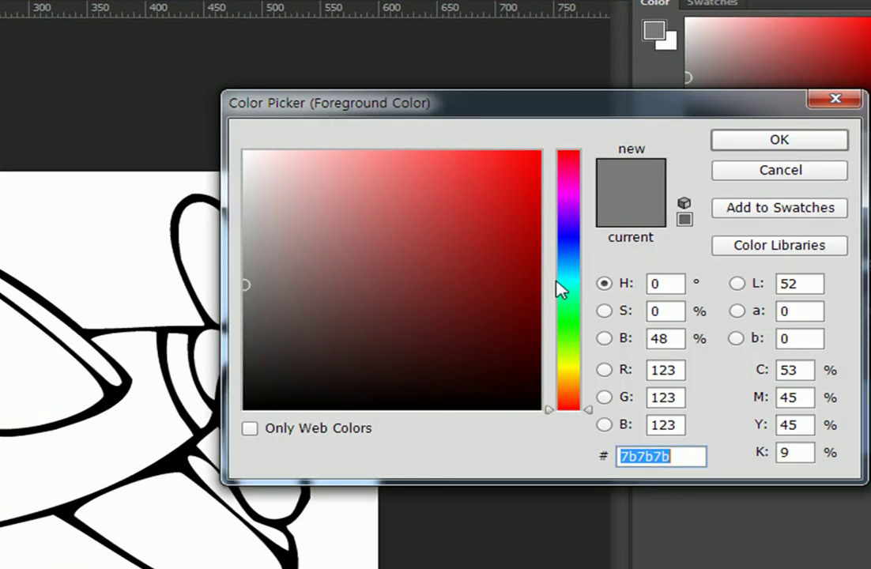
{"action": "left_click", "coordinate": [569, 253]}
{"action": "left_click", "coordinate": [410, 150]}
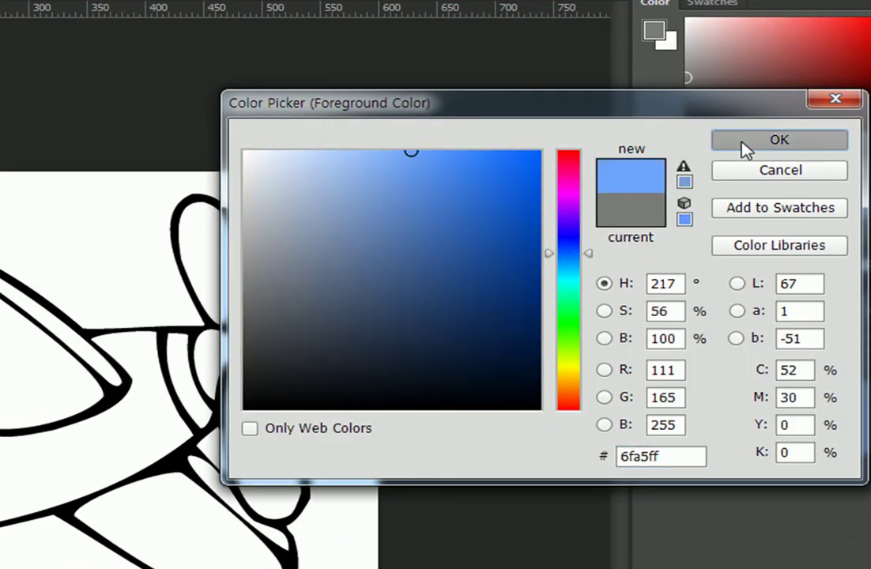
{"action": "left_click", "coordinate": [745, 147]}
Paint the airplane's upper wing light blue with the soft brush without a selection, and undo the painting.
{"action": "mouse_move", "coordinate": [11, 284]}
{"action": "left_mouse_down"}
{"action": "mouse_move", "coordinate": [47, 375]}
{"action": "mouse_move", "coordinate": [2, 291]}
{"action": "mouse_move", "coordinate": [4, 249]}
{"action": "left_mouse_up"}
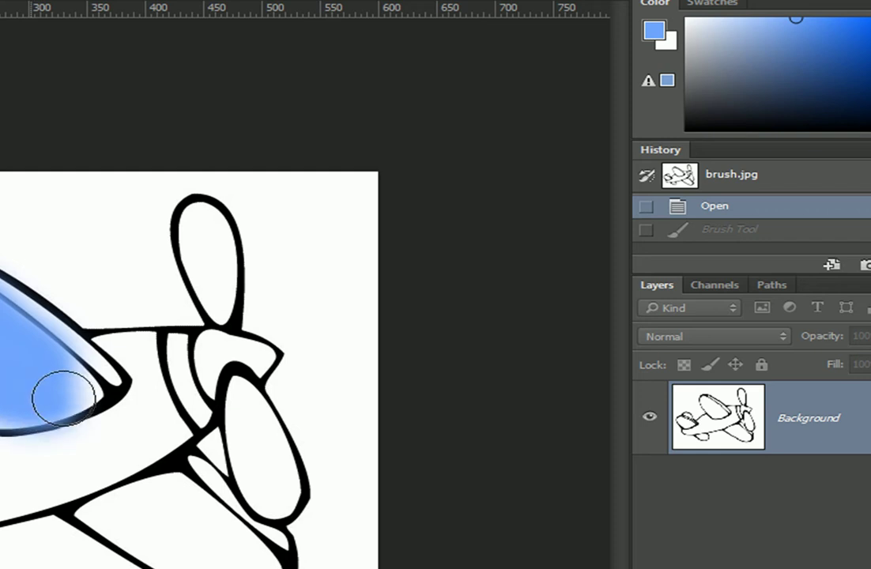
{"action": "left_click_drag", "start_coordinate": [49, 402], "coordinate": [23, 349]}
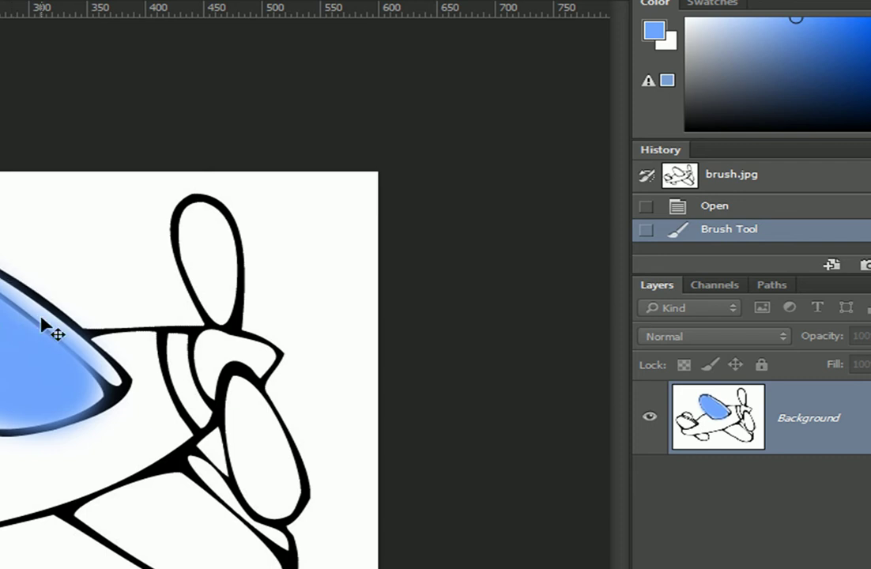
{"action": "key", "text": "ctrl+z"}
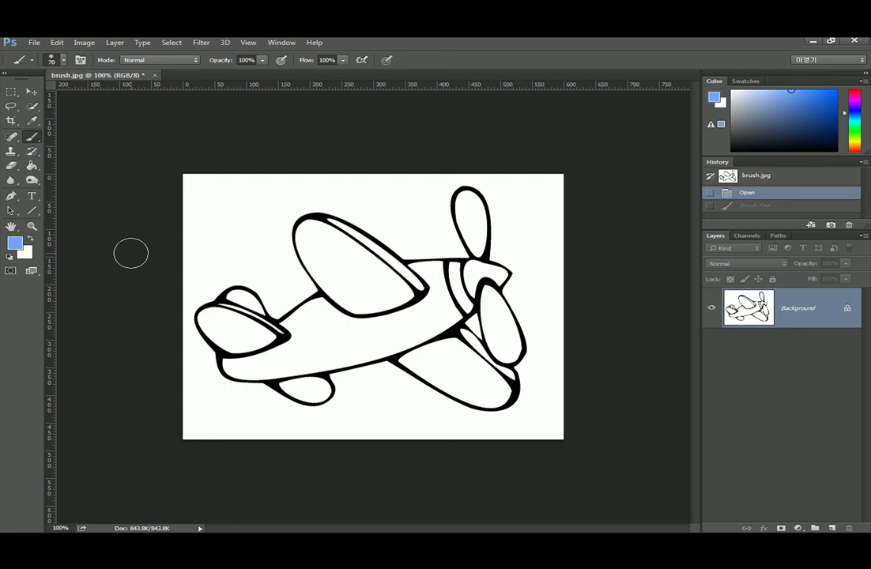
Select the white interior of the upper wing with the Magic Wand and add the lower wing's interior to the selection.
{"action": "left_click", "coordinate": [30, 106]}
{"action": "left_click", "coordinate": [30, 106]}
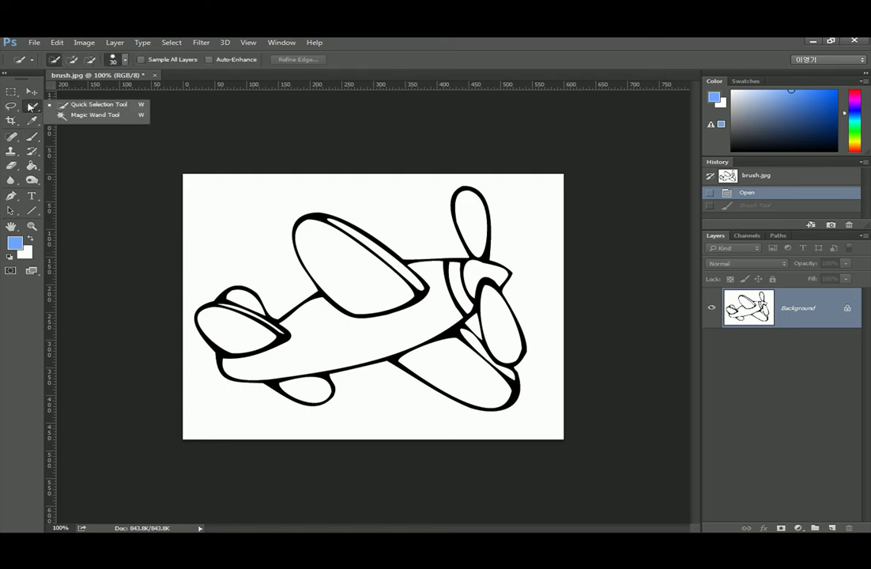
{"action": "left_click", "coordinate": [117, 115]}
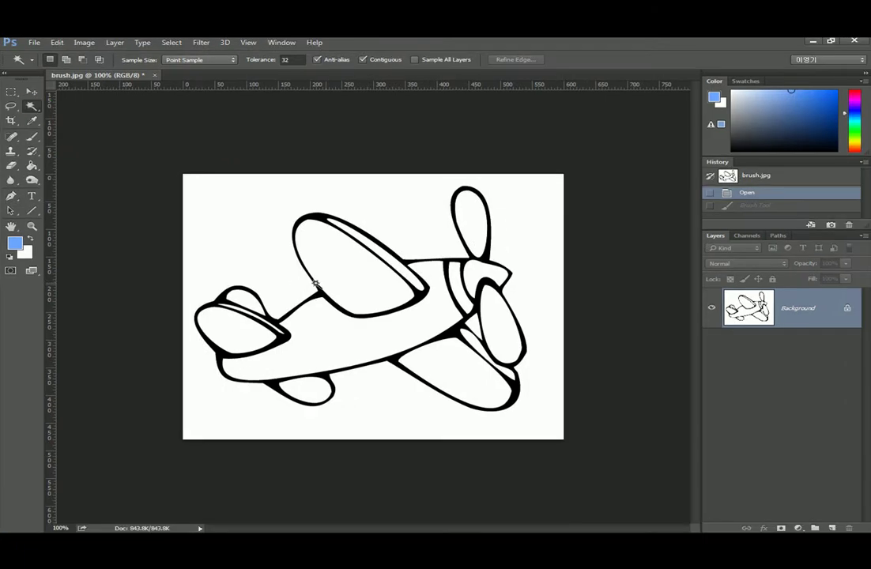
{"action": "left_click", "coordinate": [358, 261]}
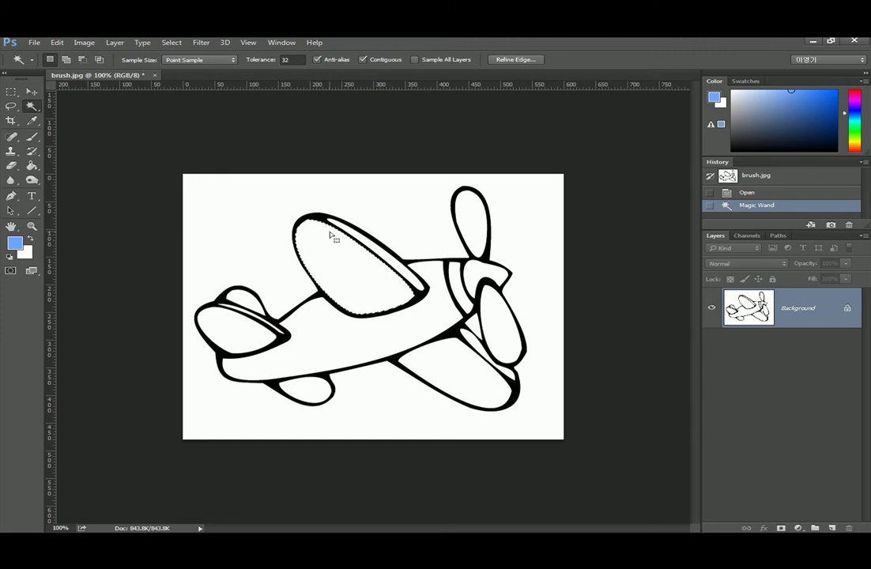
{"action": "scroll", "coordinate": [328, 227], "scroll_direction": "up", "scroll_amount": 4}
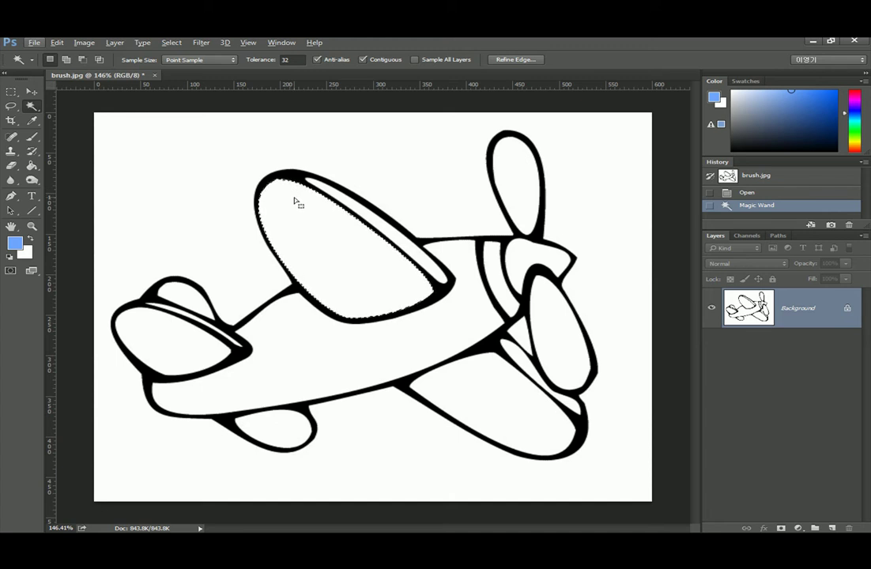
{"action": "key", "text": "shift"}
{"action": "left_click", "coordinate": [471, 393], "text": "shift"}
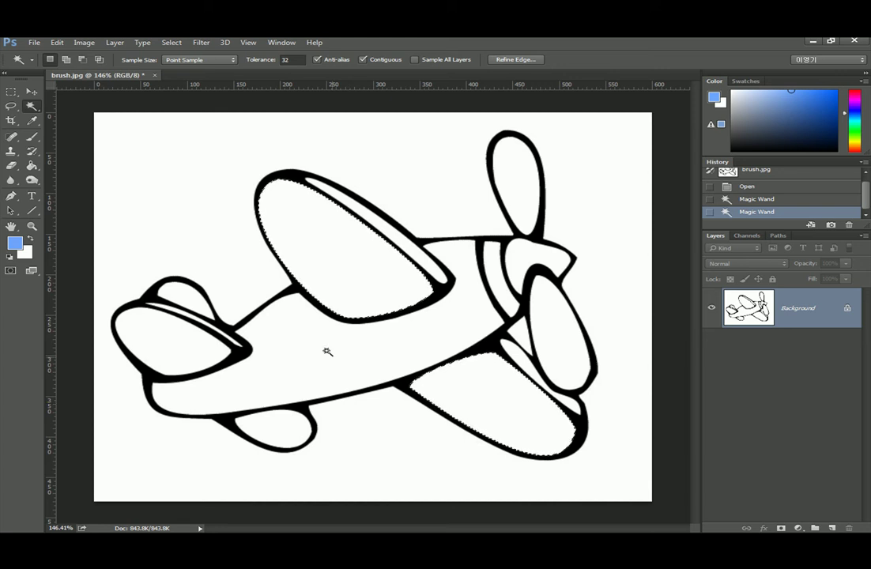
Subtract the upper wing's interior from the Magic Wand selection and add it back.
{"action": "left_click", "coordinate": [342, 243], "text": "alt"}
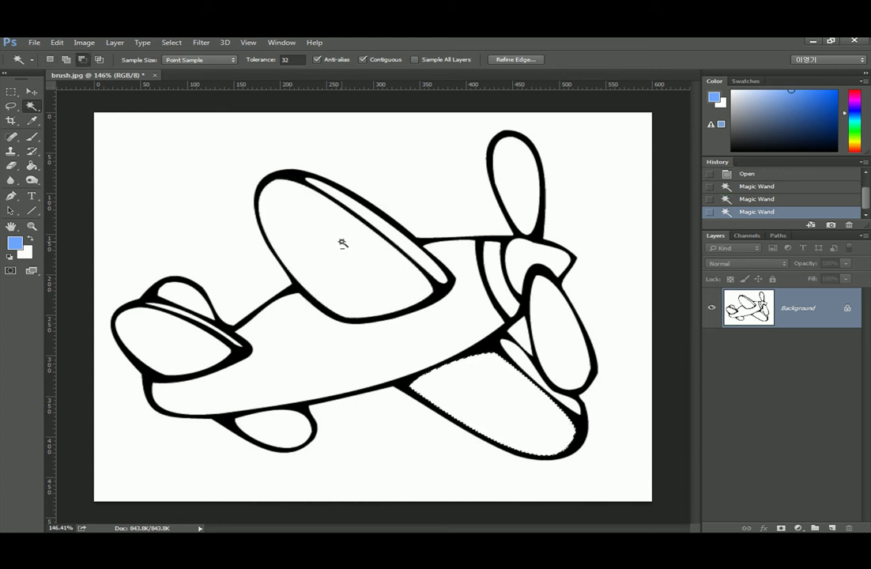
{"action": "key", "text": "shift"}
{"action": "left_click", "coordinate": [342, 242], "text": "shift"}
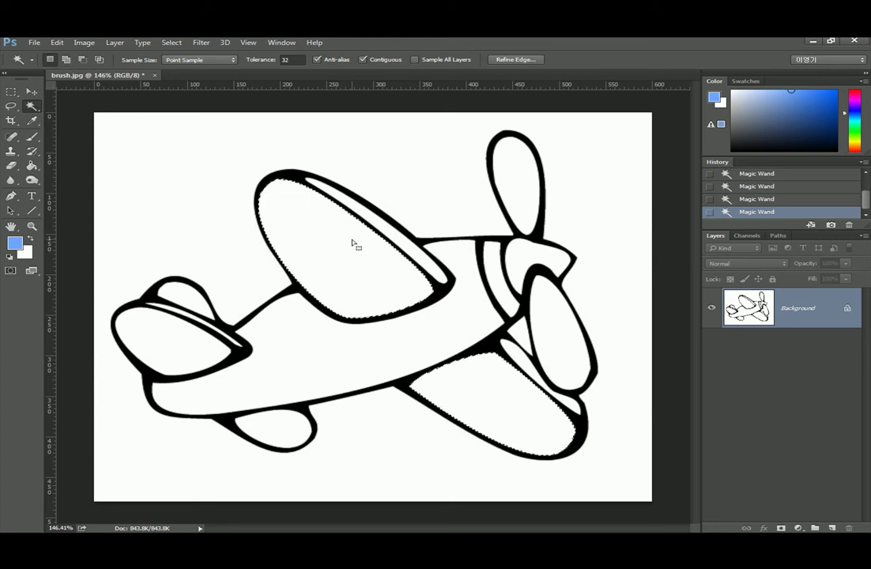
Add the narrow edge strips of the upper and lower wings to the Magic Wand selection.
{"action": "key", "text": "shift"}
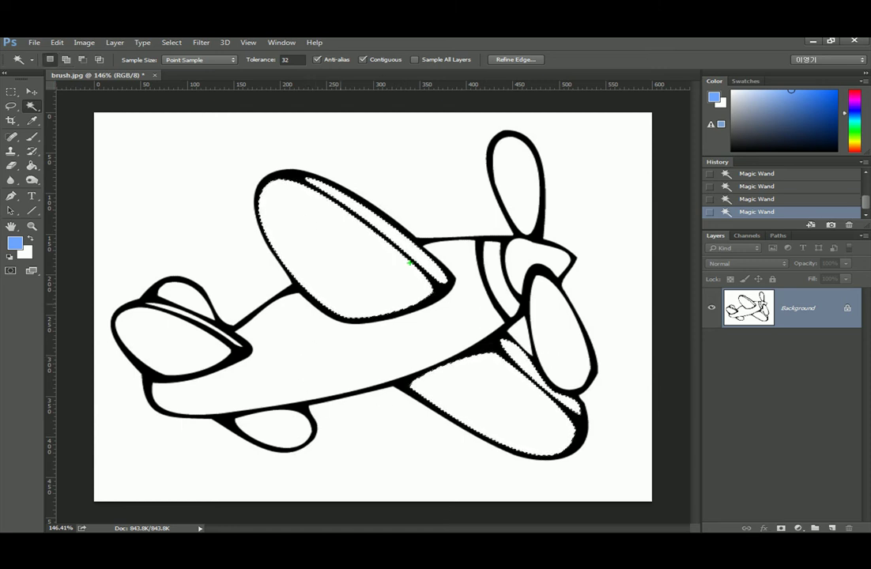
{"action": "left_click_drag", "start_coordinate": [394, 231], "coordinate": [408, 239]}
{"action": "left_click_drag", "start_coordinate": [360, 259], "coordinate": [371, 278]}
{"action": "left_click_drag", "start_coordinate": [498, 396], "coordinate": [499, 393]}
{"action": "left_click_drag", "start_coordinate": [521, 360], "coordinate": [536, 363]}
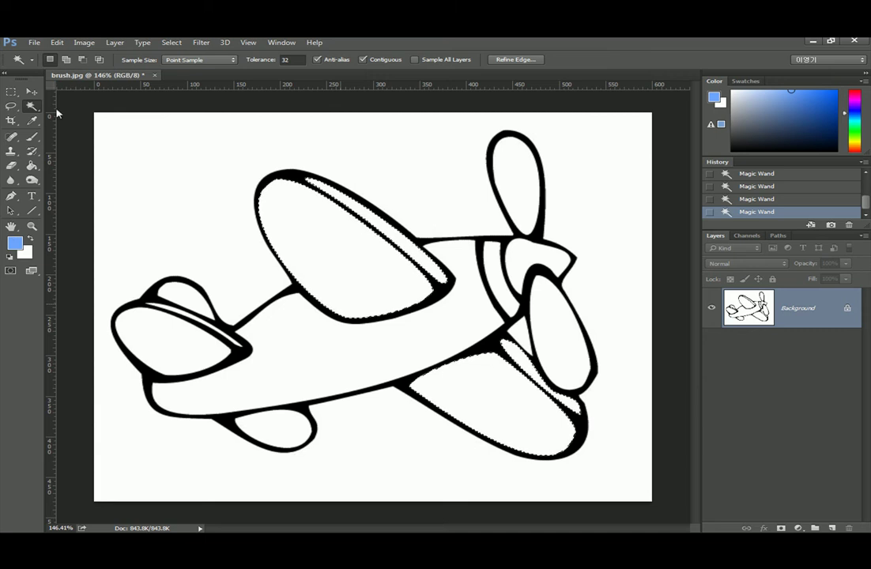
Paint the selected areas of both wings light blue with the Brush tool.
{"action": "left_click", "coordinate": [32, 137]}
{"action": "mouse_move", "coordinate": [308, 165]}
{"action": "left_mouse_down"}
{"action": "mouse_move", "coordinate": [297, 261]}
{"action": "mouse_move", "coordinate": [313, 196]}
{"action": "mouse_move", "coordinate": [328, 247]}
{"action": "mouse_move", "coordinate": [302, 257]}
{"action": "mouse_move", "coordinate": [288, 219]}
{"action": "mouse_move", "coordinate": [380, 242]}
{"action": "mouse_move", "coordinate": [366, 291]}
{"action": "mouse_move", "coordinate": [374, 214]}
{"action": "mouse_move", "coordinate": [443, 253]}
{"action": "mouse_move", "coordinate": [413, 259]}
{"action": "left_mouse_up"}
{"action": "mouse_move", "coordinate": [358, 363]}
{"action": "left_mouse_down"}
{"action": "mouse_move", "coordinate": [466, 412]}
{"action": "mouse_move", "coordinate": [568, 361]}
{"action": "mouse_move", "coordinate": [471, 395]}
{"action": "left_mouse_up"}
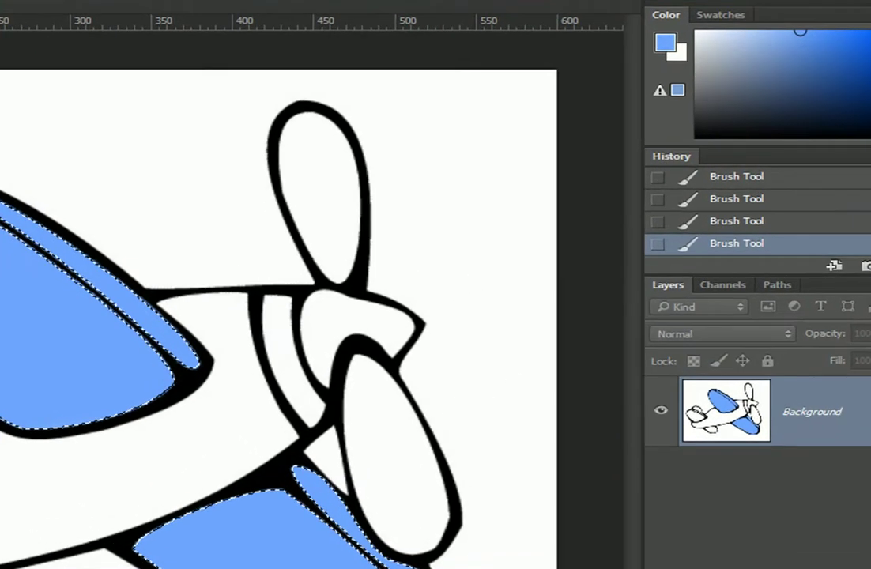
Open the foreground Color Picker and examine its hue slider, color field and new/current color preview.
{"action": "left_click", "coordinate": [666, 42]}
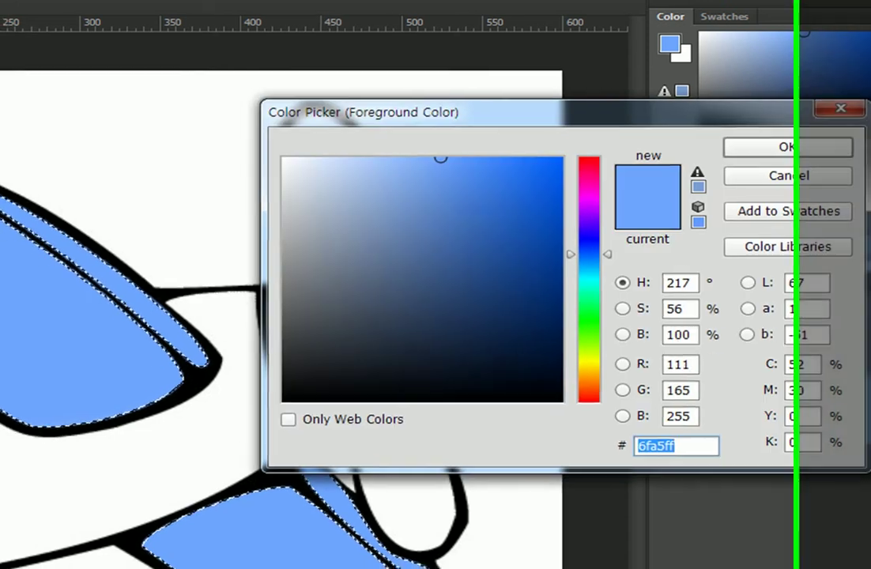
{"action": "left_click_drag", "start_coordinate": [569, 129], "coordinate": [88, 148]}
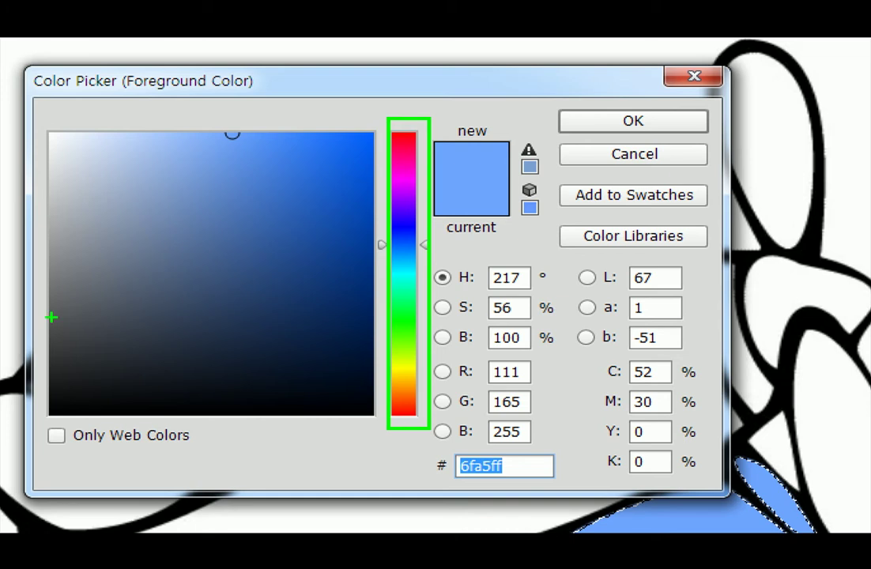
{"action": "mouse_move", "coordinate": [79, 393]}
{"action": "left_mouse_down"}
{"action": "mouse_move", "coordinate": [98, 158]}
{"action": "mouse_move", "coordinate": [68, 185]}
{"action": "mouse_move", "coordinate": [100, 158]}
{"action": "mouse_move", "coordinate": [138, 164]}
{"action": "left_mouse_up"}
{"action": "mouse_move", "coordinate": [70, 139]}
{"action": "left_mouse_down"}
{"action": "mouse_move", "coordinate": [164, 153]}
{"action": "mouse_move", "coordinate": [350, 153]}
{"action": "mouse_move", "coordinate": [324, 174]}
{"action": "left_mouse_up"}
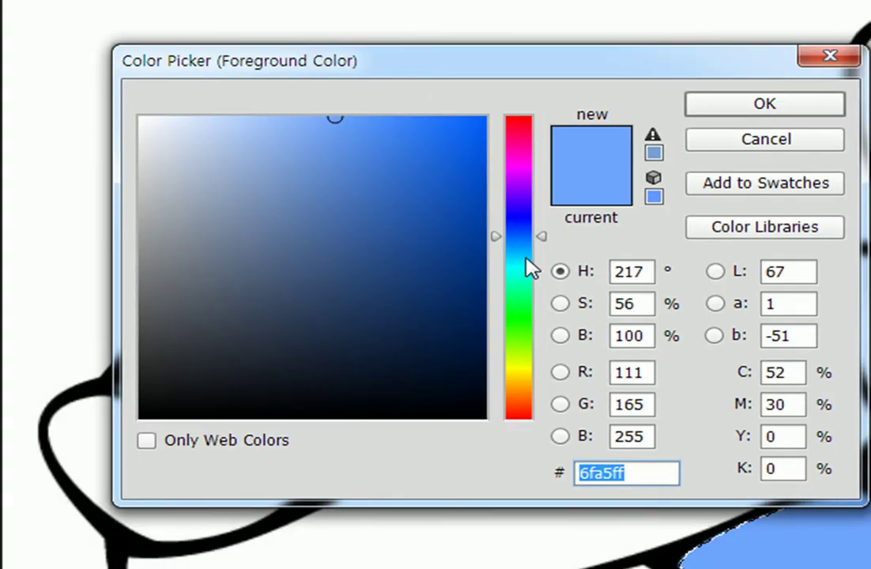
{"action": "left_click_drag", "start_coordinate": [679, 299], "coordinate": [687, 175]}
{"action": "left_click_drag", "start_coordinate": [531, 201], "coordinate": [517, 217]}
{"action": "mouse_move", "coordinate": [455, 148]}
{"action": "left_mouse_down"}
{"action": "mouse_move", "coordinate": [458, 107]}
{"action": "mouse_move", "coordinate": [462, 178]}
{"action": "mouse_move", "coordinate": [459, 156]}
{"action": "left_mouse_up"}
{"action": "left_click", "coordinate": [152, 71]}
{"action": "mouse_move", "coordinate": [165, 72]}
{"action": "left_mouse_down"}
{"action": "mouse_move", "coordinate": [424, 76]}
{"action": "mouse_move", "coordinate": [88, 70]}
{"action": "mouse_move", "coordinate": [468, 76]}
{"action": "left_mouse_up"}
{"action": "mouse_move", "coordinate": [227, 71]}
{"action": "left_mouse_down"}
{"action": "mouse_move", "coordinate": [105, 68]}
{"action": "mouse_move", "coordinate": [443, 72]}
{"action": "mouse_move", "coordinate": [391, 68]}
{"action": "mouse_move", "coordinate": [406, 297]}
{"action": "mouse_move", "coordinate": [406, 56]}
{"action": "mouse_move", "coordinate": [402, 284]}
{"action": "mouse_move", "coordinate": [398, 80]}
{"action": "mouse_move", "coordinate": [356, 264]}
{"action": "left_mouse_up"}
{"action": "left_click", "coordinate": [512, 122]}
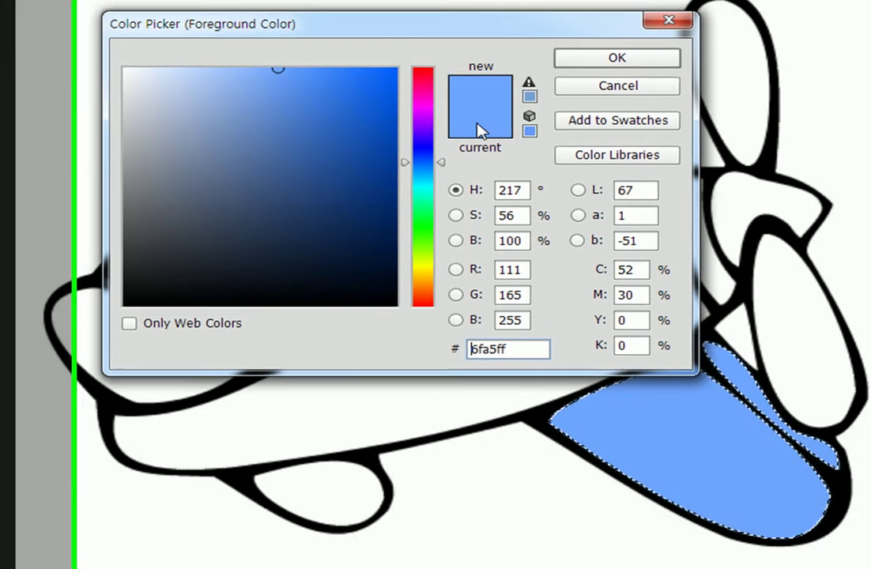
{"action": "left_click_drag", "start_coordinate": [257, 72], "coordinate": [480, 49]}
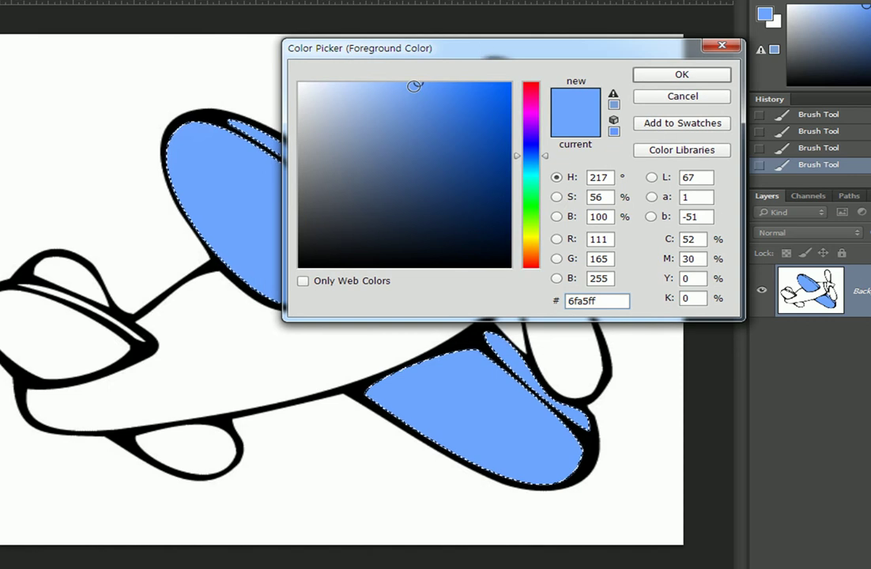
Try darker shades of the foreground blue in the color field, including 6293e3, 618ed9 and 487ed8.
{"action": "left_click", "coordinate": [426, 85]}
{"action": "left_click", "coordinate": [552, 133]}
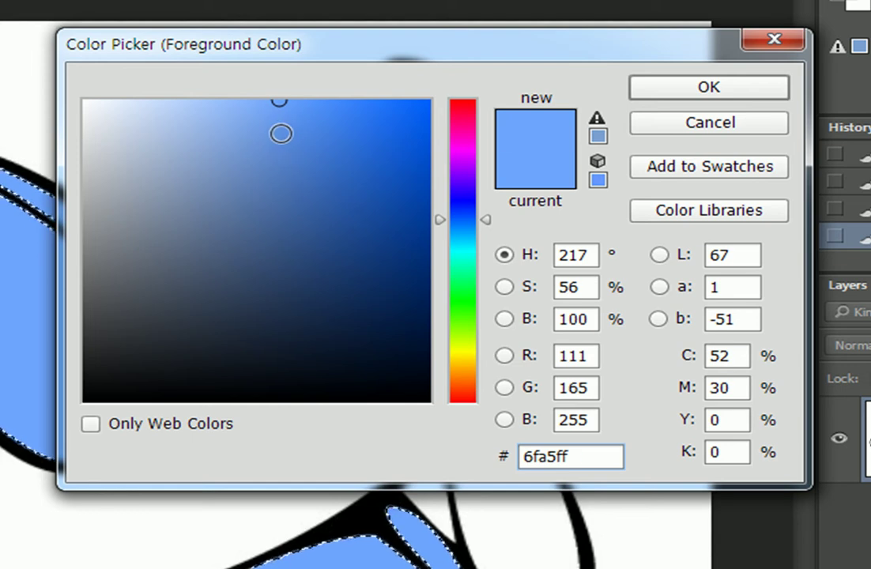
{"action": "left_click", "coordinate": [280, 133]}
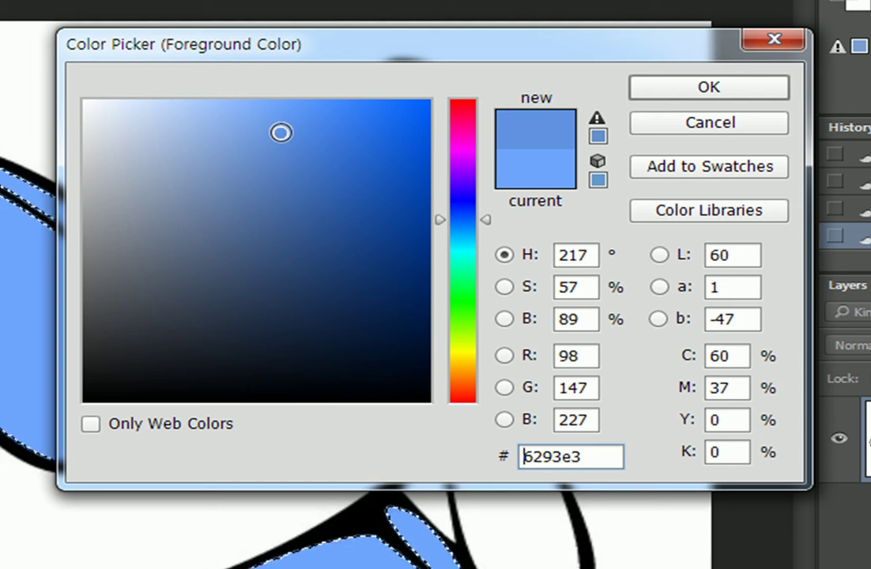
{"action": "left_click", "coordinate": [278, 100]}
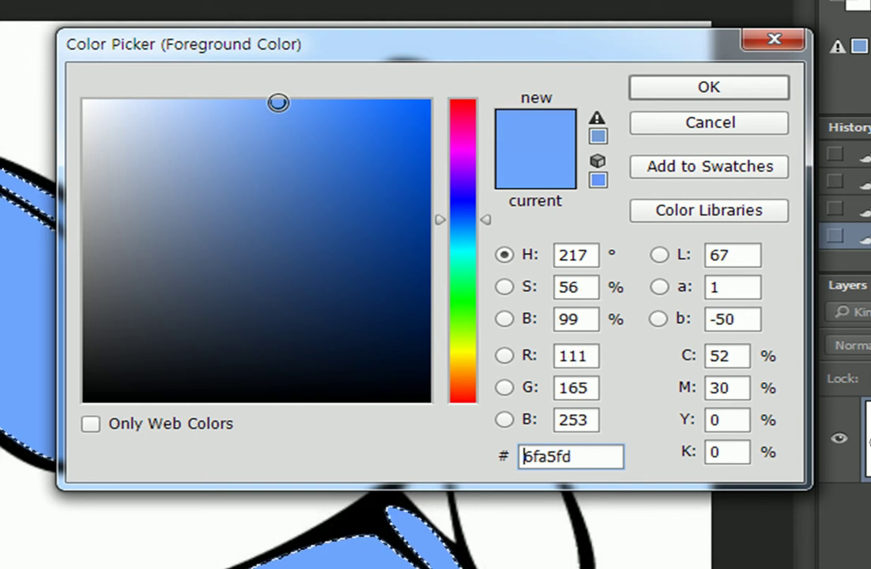
{"action": "left_click", "coordinate": [274, 145]}
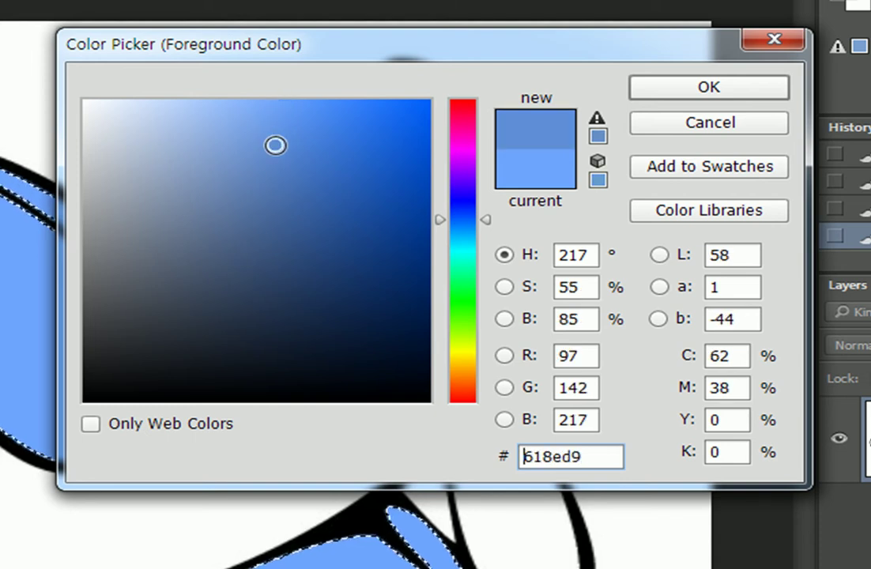
{"action": "left_click", "coordinate": [314, 146]}
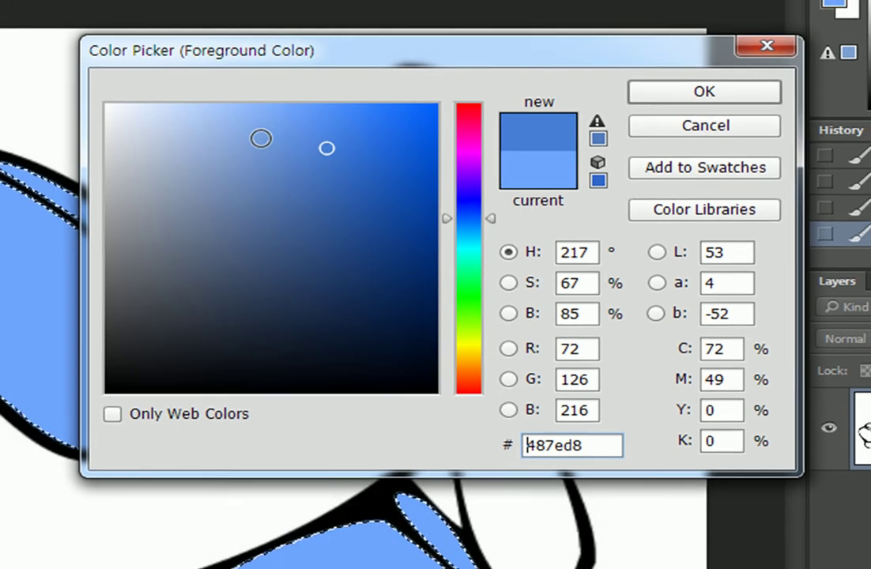
Try the lighter blues 7baaf9 and 96beff and restore the current foreground color 6fa5ff.
{"action": "left_click", "coordinate": [275, 108]}
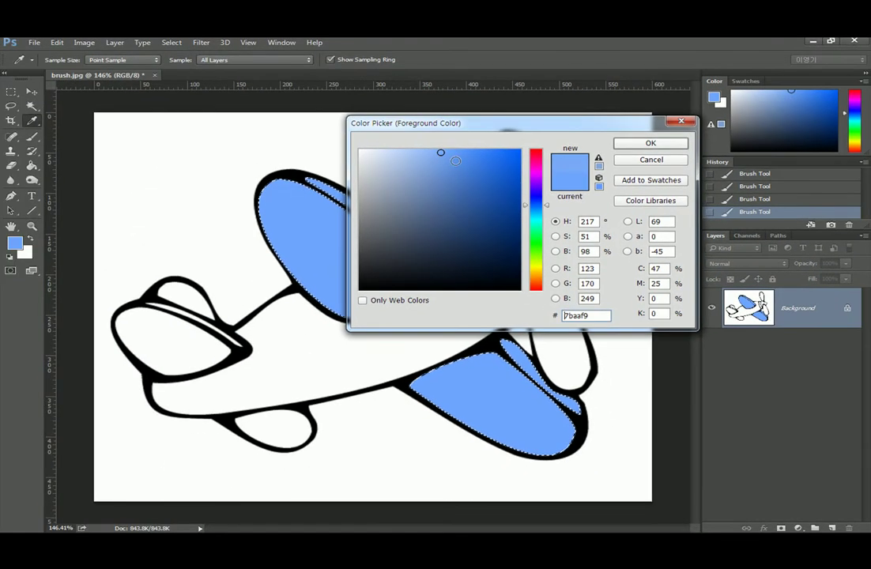
{"action": "left_click", "coordinate": [290, 103]}
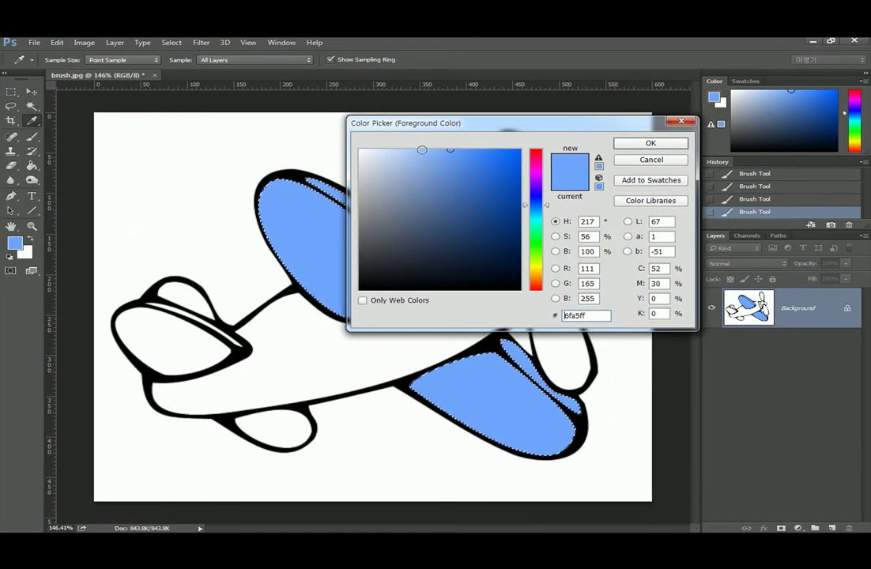
{"action": "left_click", "coordinate": [425, 150]}
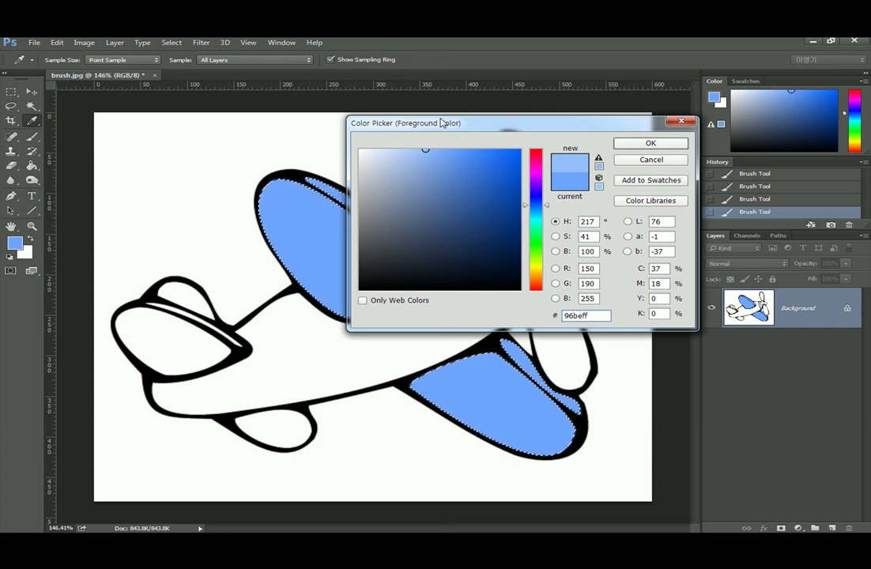
{"action": "left_click", "coordinate": [577, 188]}
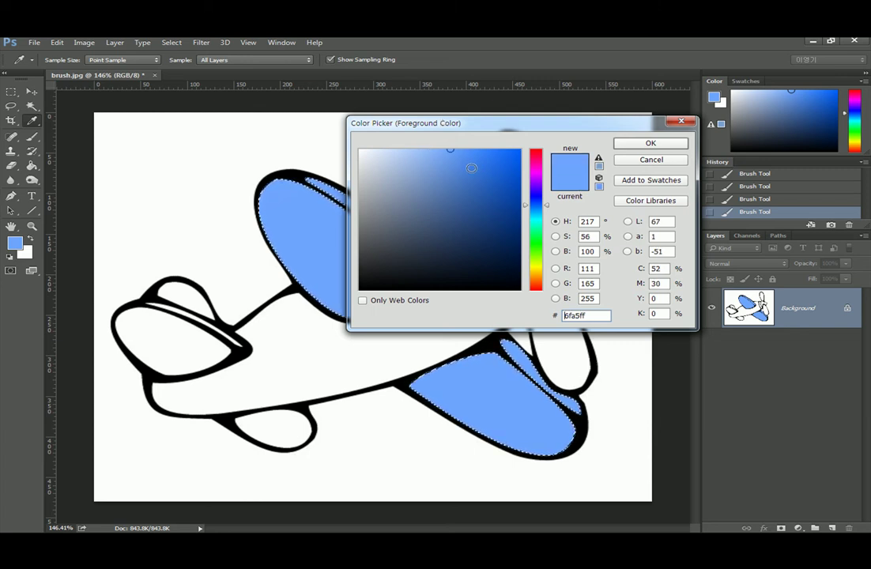
Set the foreground color to darker blue 487fda and shade the right side and edge strip of both wings with the Brush tool.
{"action": "left_click", "coordinate": [467, 169]}
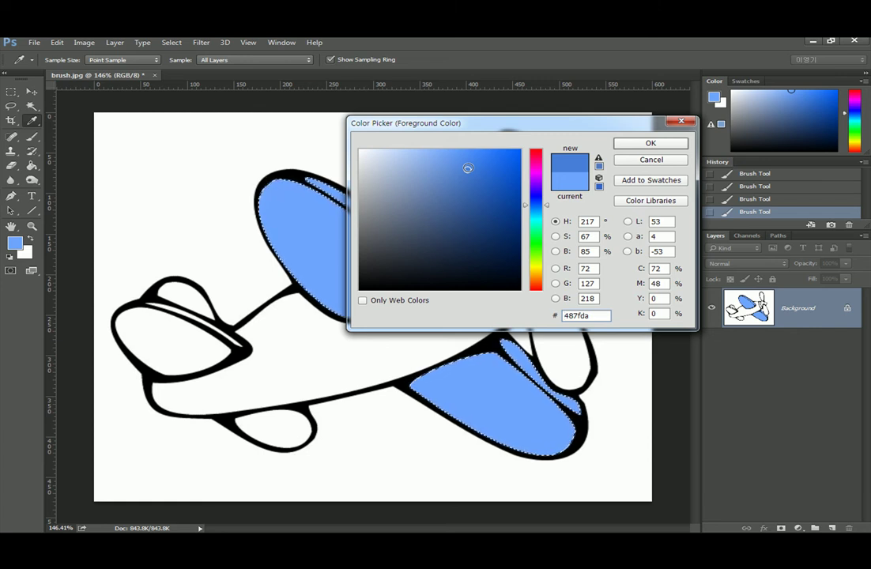
{"action": "left_click", "coordinate": [634, 148]}
{"action": "key", "text": "b"}
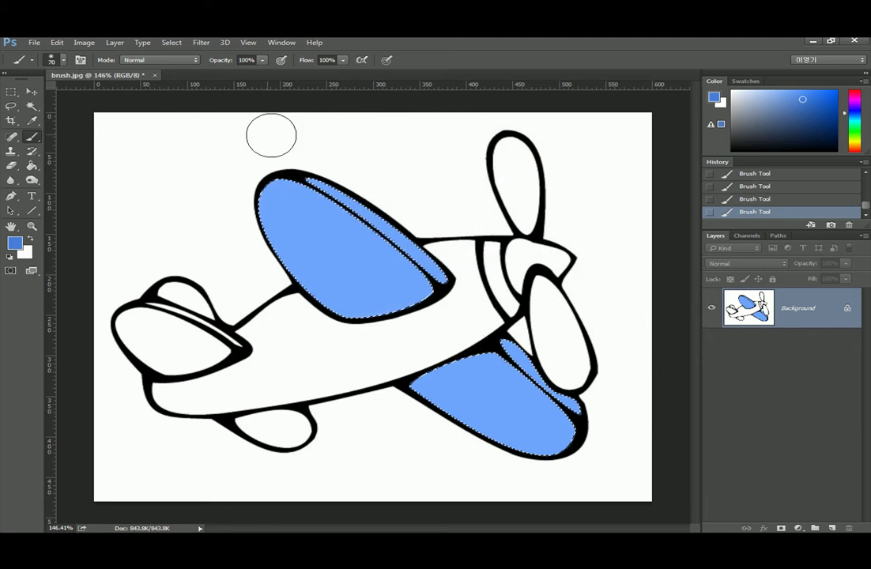
{"action": "mouse_move", "coordinate": [373, 220]}
{"action": "left_mouse_down"}
{"action": "mouse_move", "coordinate": [394, 259]}
{"action": "mouse_move", "coordinate": [401, 316]}
{"action": "mouse_move", "coordinate": [440, 293]}
{"action": "left_mouse_up"}
{"action": "mouse_move", "coordinate": [304, 132]}
{"action": "left_mouse_down"}
{"action": "mouse_move", "coordinate": [374, 201]}
{"action": "mouse_move", "coordinate": [404, 253]}
{"action": "mouse_move", "coordinate": [407, 314]}
{"action": "left_mouse_up"}
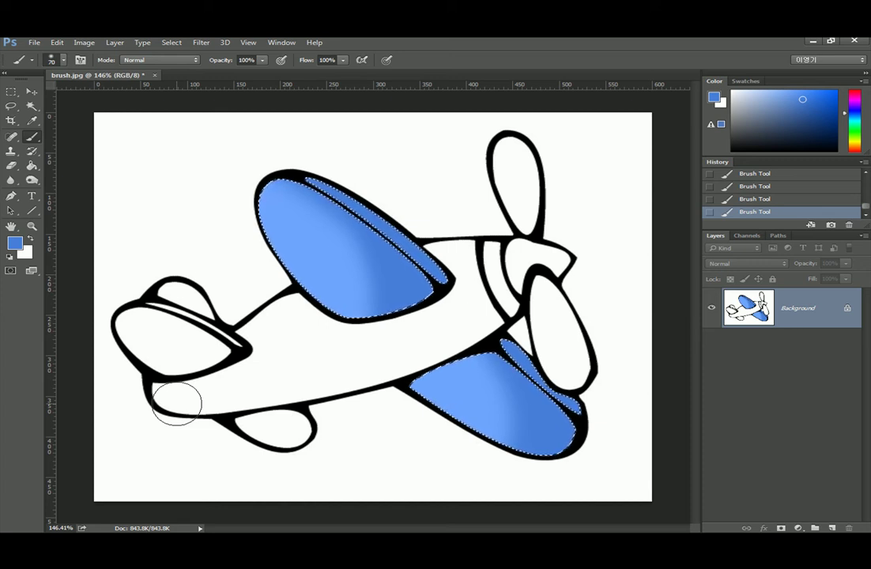
Select the white interiors of the tail wing, the small shape below the fuselage and the upper tail fin with the Magic Wand.
{"action": "key", "text": "w"}
{"action": "left_click", "coordinate": [180, 326]}
{"action": "left_click", "coordinate": [281, 431], "text": "shift"}
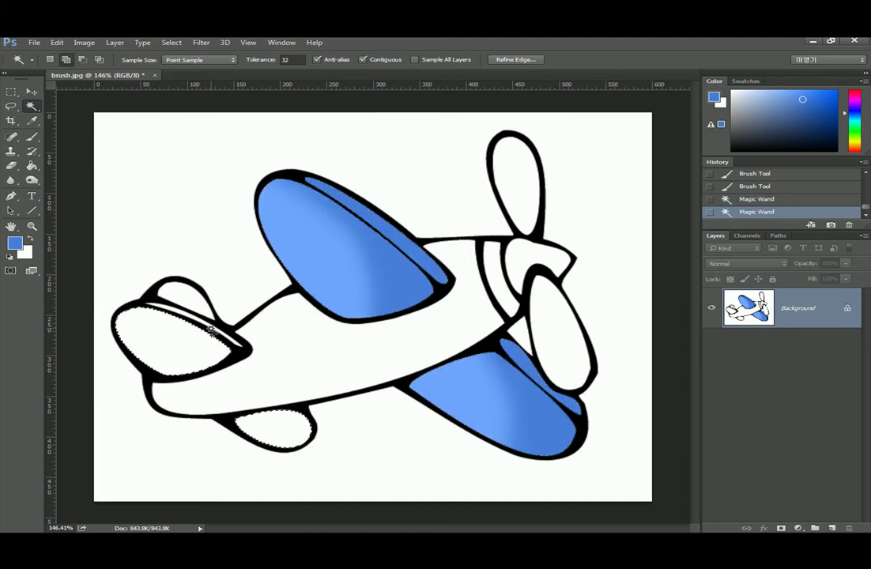
{"action": "left_click", "coordinate": [195, 296], "text": "shift"}
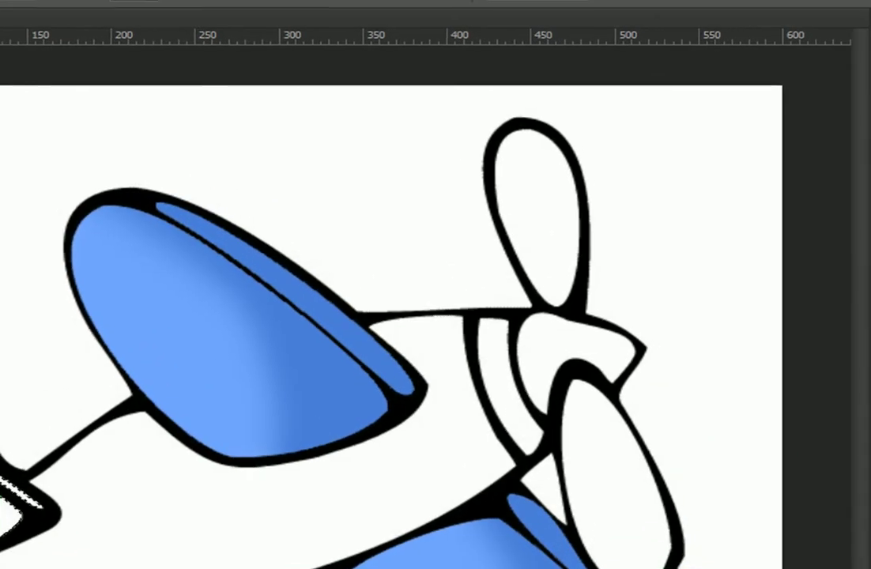
Paint the selected tail and underside areas in the wing's light blue 6fa5ff and shade them with darker blue 3d71c6.
{"action": "left_click", "coordinate": [0, 442]}
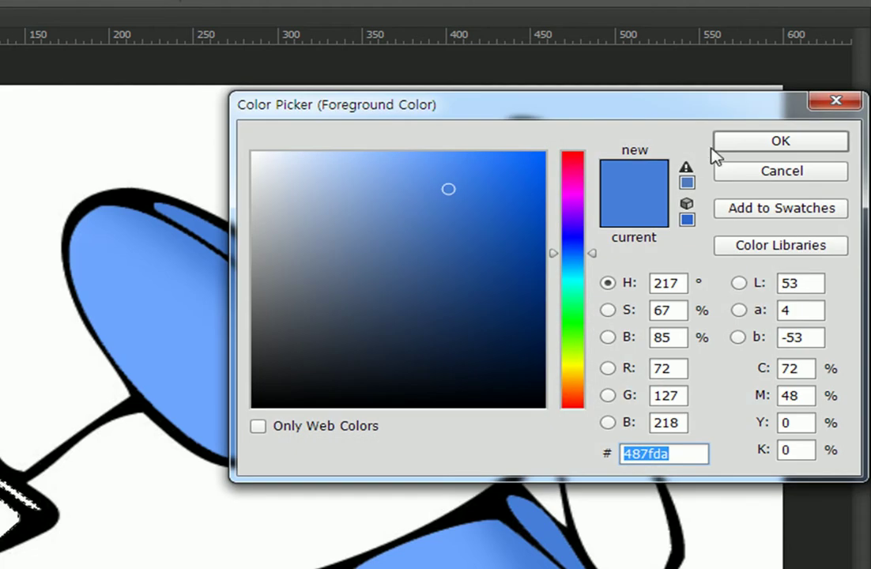
{"action": "left_click", "coordinate": [160, 299]}
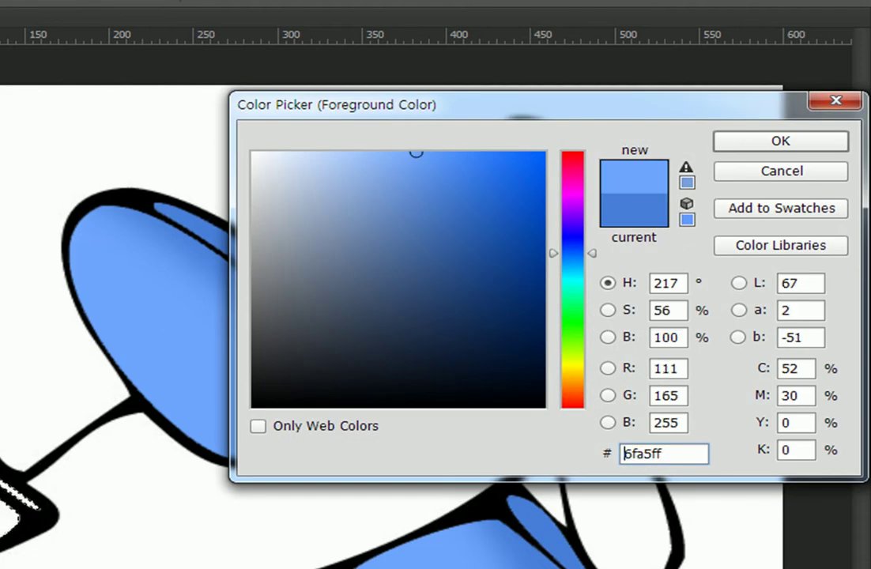
{"action": "left_click", "coordinate": [795, 140]}
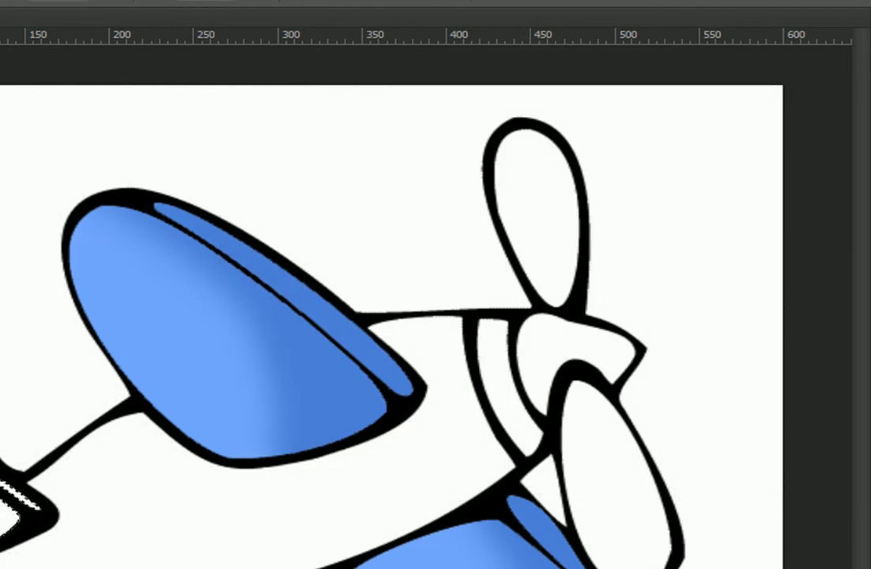
{"action": "left_click", "coordinate": [16, 510]}
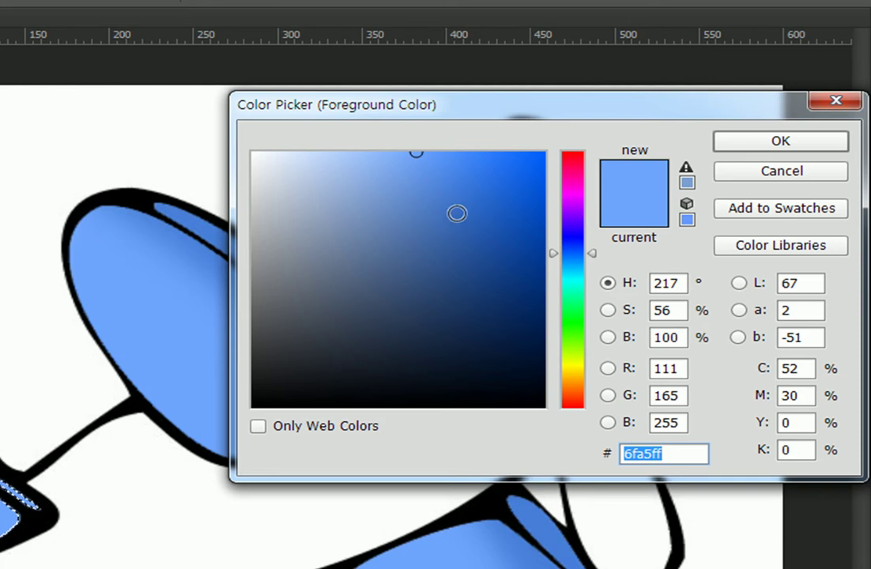
{"action": "left_click", "coordinate": [455, 209]}
{"action": "key", "text": "Return"}
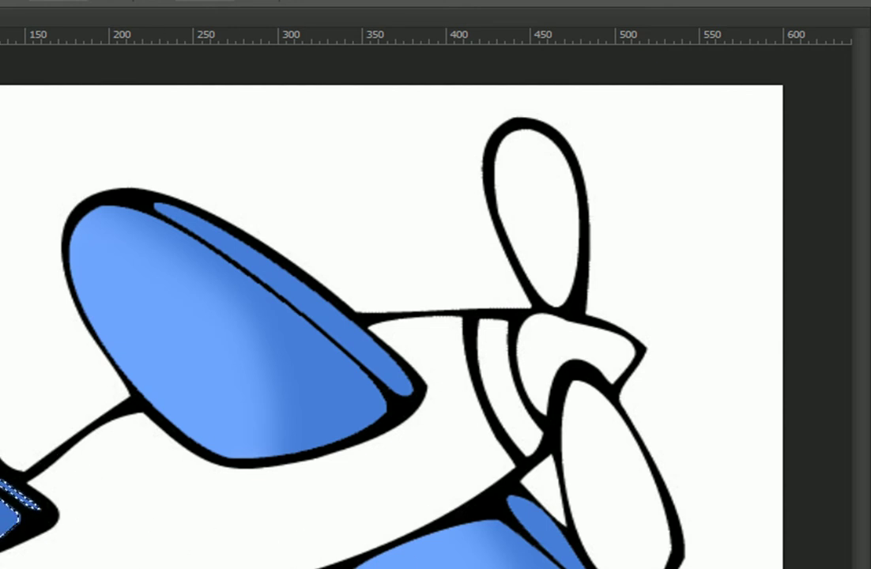
Select the fuselage interior with the Magic Wand and set the foreground color to orange dc9440.
{"action": "left_click", "coordinate": [152, 472]}
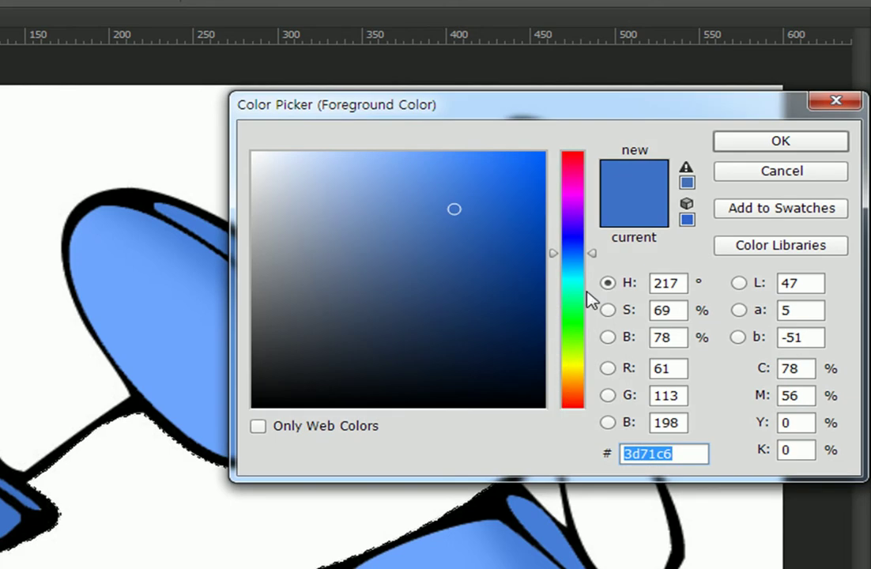
{"action": "left_click", "coordinate": [577, 365]}
{"action": "left_click", "coordinate": [484, 225]}
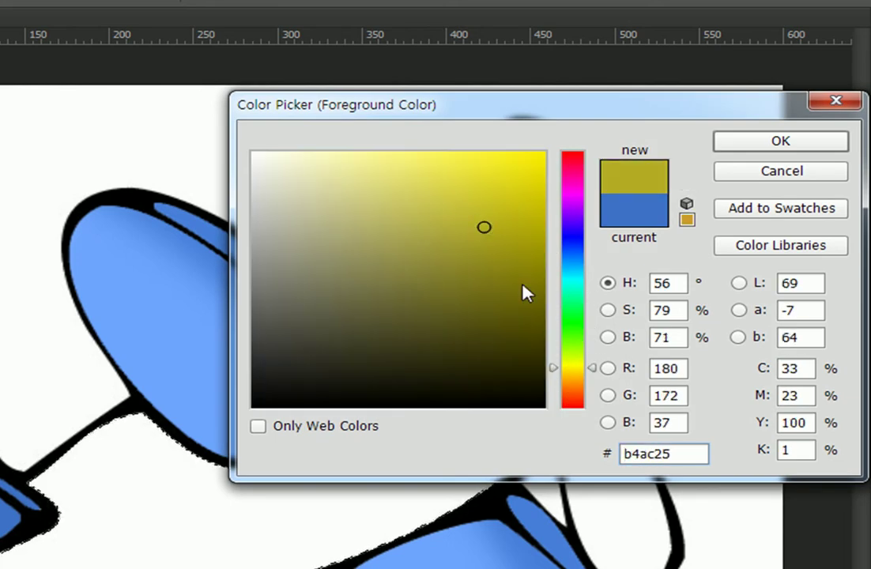
{"action": "left_click", "coordinate": [576, 387]}
{"action": "left_click", "coordinate": [574, 384]}
{"action": "left_click", "coordinate": [389, 150]}
{"action": "left_click", "coordinate": [457, 186]}
{"action": "left_click", "coordinate": [460, 187]}
{"action": "left_click", "coordinate": [780, 141]}
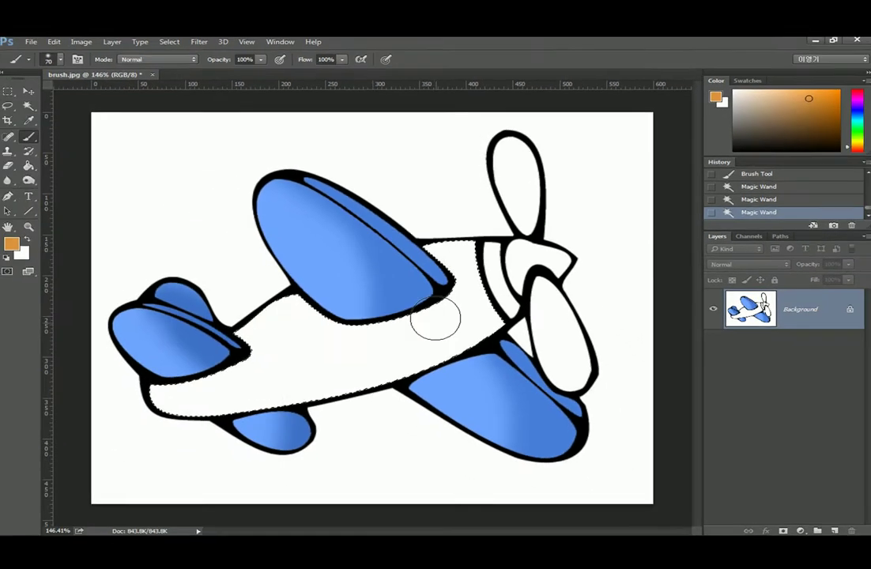
Paint the selected fuselage orange and shade its lower and front edges with a darker orange using the Brush tool.
{"action": "mouse_move", "coordinate": [379, 449]}
{"action": "left_mouse_down"}
{"action": "mouse_move", "coordinate": [0, 507]}
{"action": "mouse_move", "coordinate": [445, 456]}
{"action": "left_mouse_up"}
{"action": "mouse_move", "coordinate": [472, 317]}
{"action": "left_mouse_down"}
{"action": "mouse_move", "coordinate": [260, 348]}
{"action": "mouse_move", "coordinate": [613, 301]}
{"action": "left_mouse_up"}
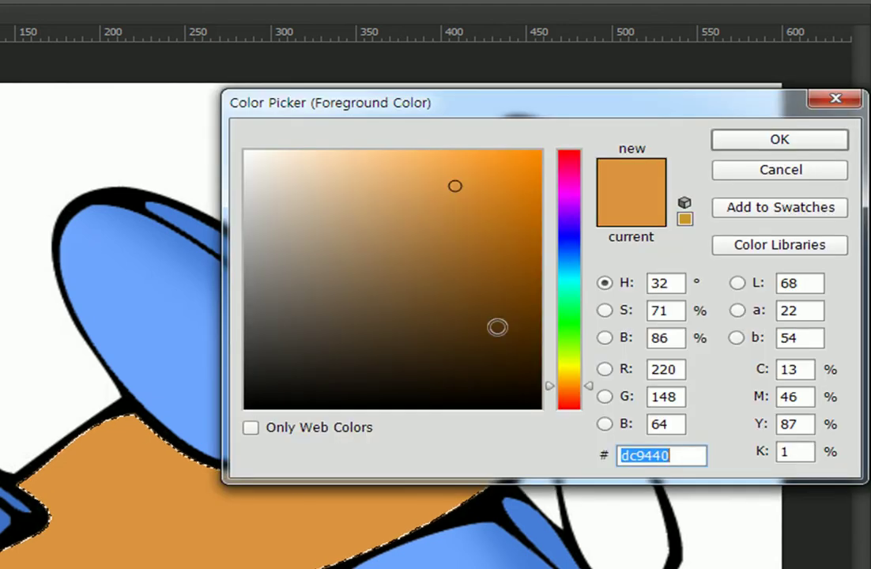
{"action": "left_click", "coordinate": [498, 229]}
{"action": "left_click", "coordinate": [753, 149]}
{"action": "mouse_move", "coordinate": [534, 483]}
{"action": "left_mouse_down"}
{"action": "mouse_move", "coordinate": [161, 568]}
{"action": "mouse_move", "coordinate": [573, 365]}
{"action": "left_mouse_up"}
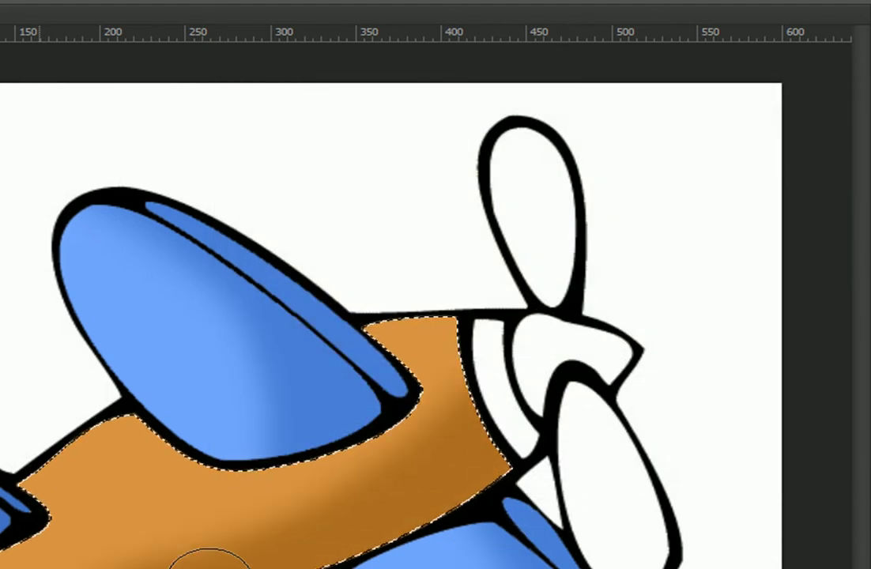
{"action": "left_click_drag", "start_coordinate": [181, 565], "coordinate": [491, 403]}
{"action": "left_click_drag", "start_coordinate": [461, 342], "coordinate": [433, 354]}
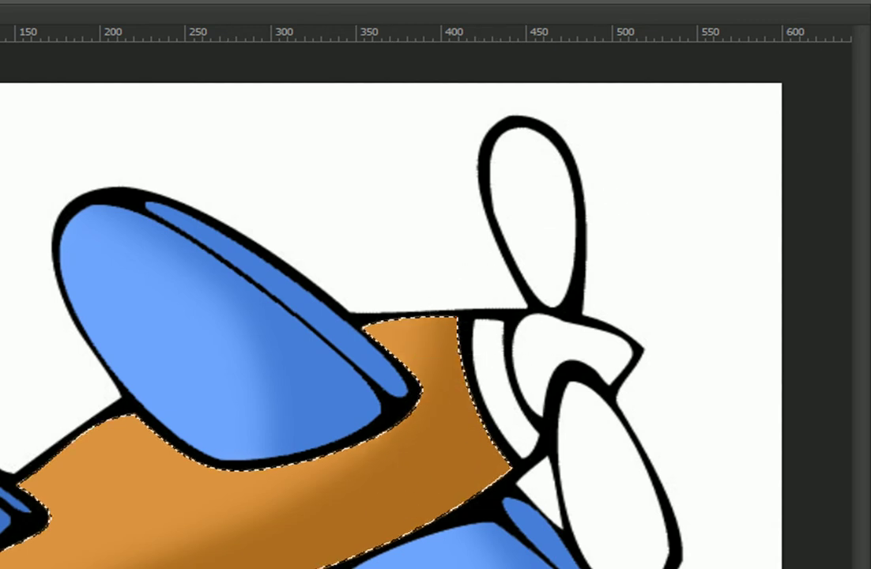
Select both propeller blades with the Magic Wand and paint them light green with the Brush tool.
{"action": "left_click", "coordinate": [517, 196]}
{"action": "left_click", "coordinate": [580, 429], "text": "shift"}
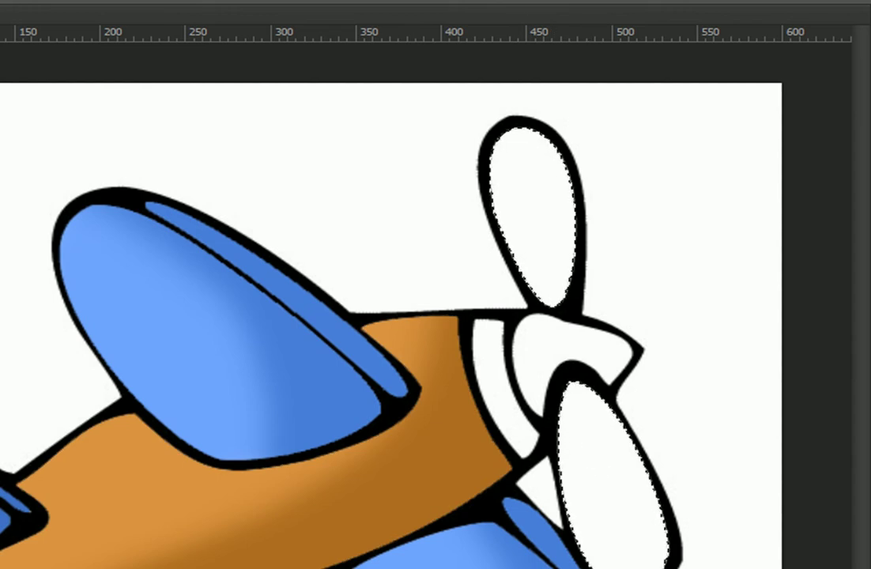
{"action": "left_click", "coordinate": [2, 356]}
{"action": "left_click", "coordinate": [565, 335]}
{"action": "left_click", "coordinate": [468, 173]}
{"action": "left_click", "coordinate": [440, 182]}
{"action": "left_click", "coordinate": [759, 140]}
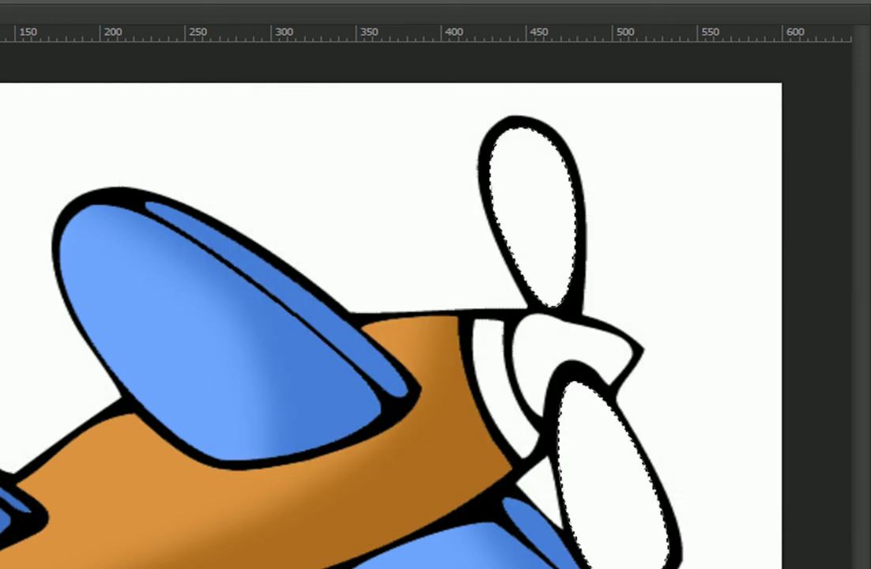
{"action": "left_click", "coordinate": [503, 174]}
{"action": "mouse_move", "coordinate": [502, 173]}
{"action": "left_mouse_down"}
{"action": "mouse_move", "coordinate": [618, 559]}
{"action": "mouse_move", "coordinate": [554, 508]}
{"action": "left_mouse_up"}
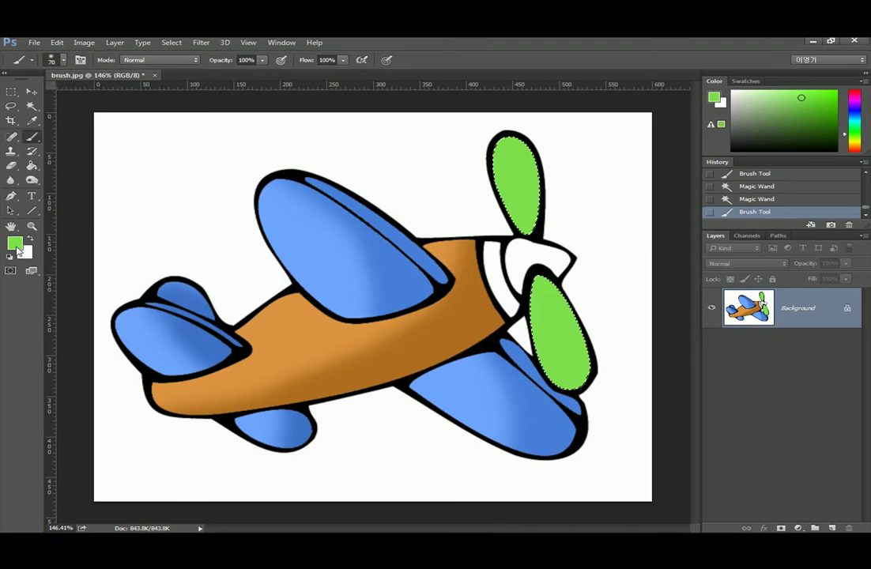
Set the foreground color to darker green 5cb72f for shading the propeller blades.
{"action": "left_click", "coordinate": [15, 242]}
{"action": "left_click", "coordinate": [479, 188]}
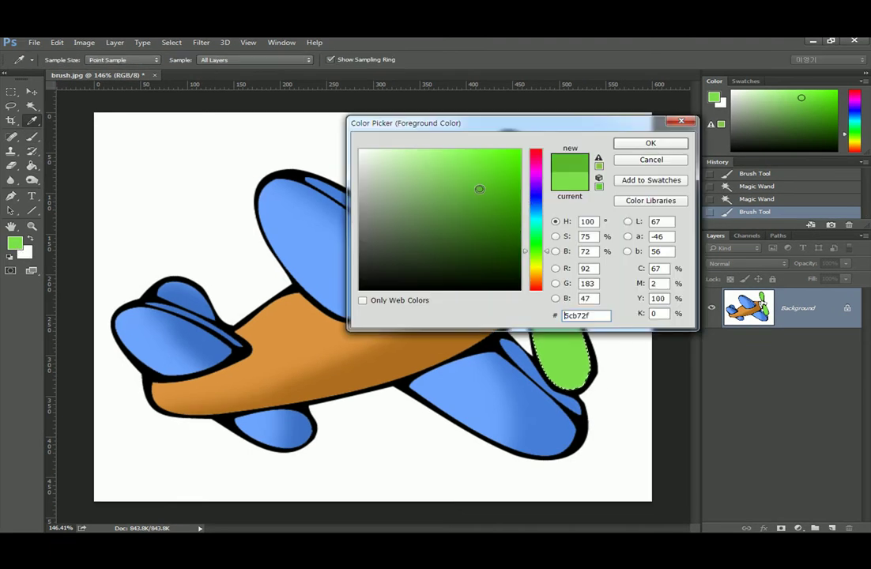
{"action": "left_click", "coordinate": [650, 144]}
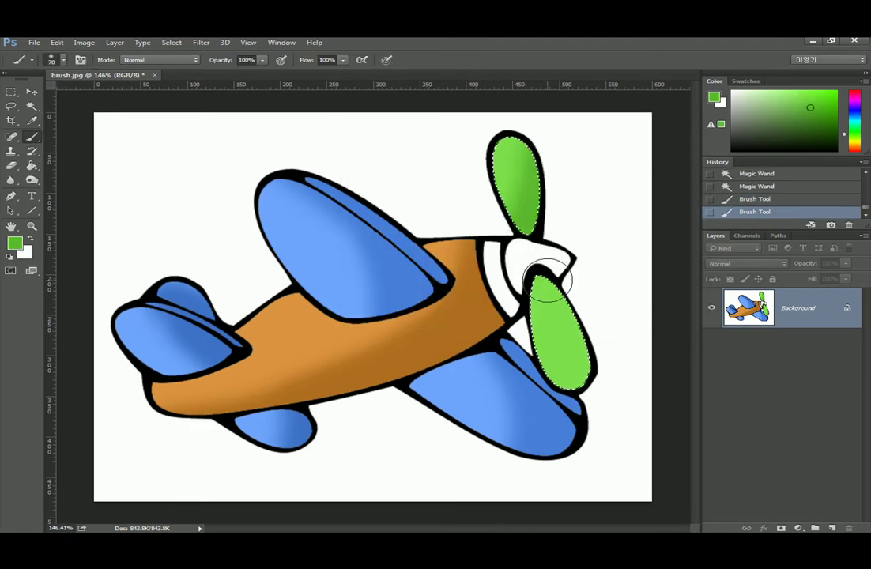
Shade the right edge of the lower propeller blade with the darker green using the Brush tool.
{"action": "left_click_drag", "start_coordinate": [545, 292], "coordinate": [587, 398]}
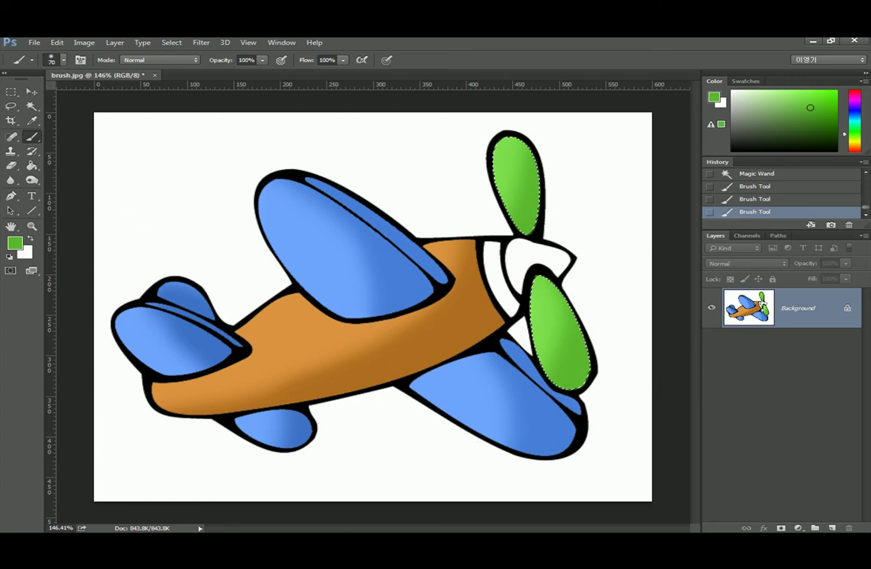
Select the nose cone interior with the Magic Wand and paint it magenta f252ec with the Brush tool.
{"action": "key", "text": "w"}
{"action": "left_click", "coordinate": [528, 255]}
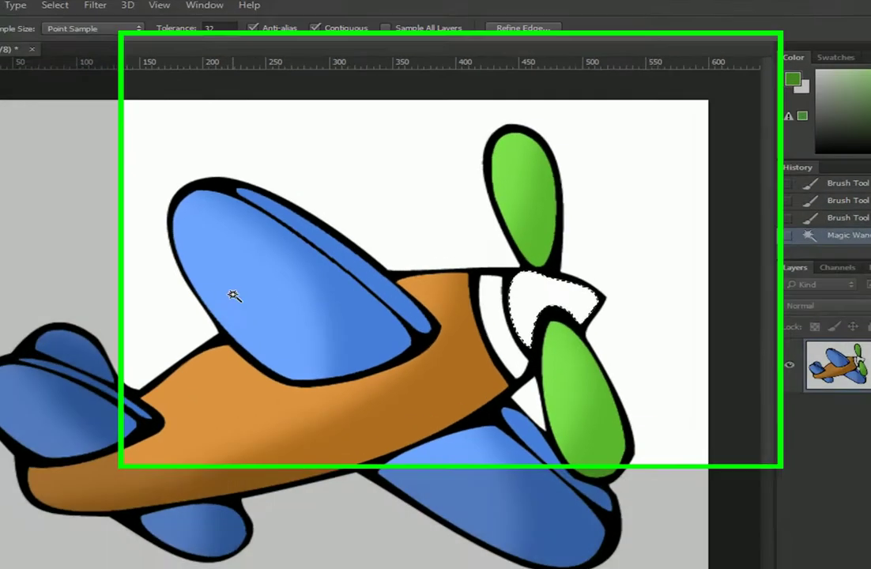
{"action": "left_click", "coordinate": [771, 84]}
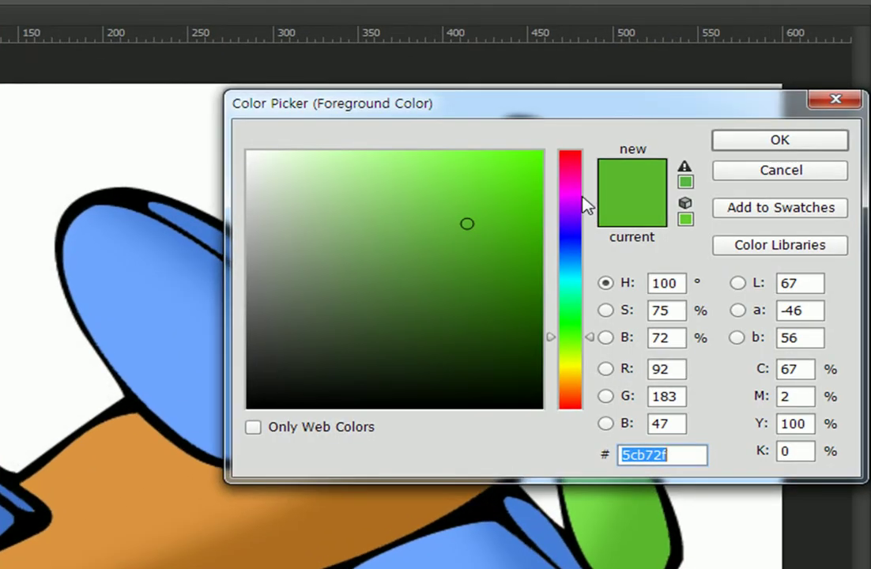
{"action": "left_click", "coordinate": [569, 193]}
{"action": "left_click", "coordinate": [443, 164]}
{"action": "left_click", "coordinate": [761, 143]}
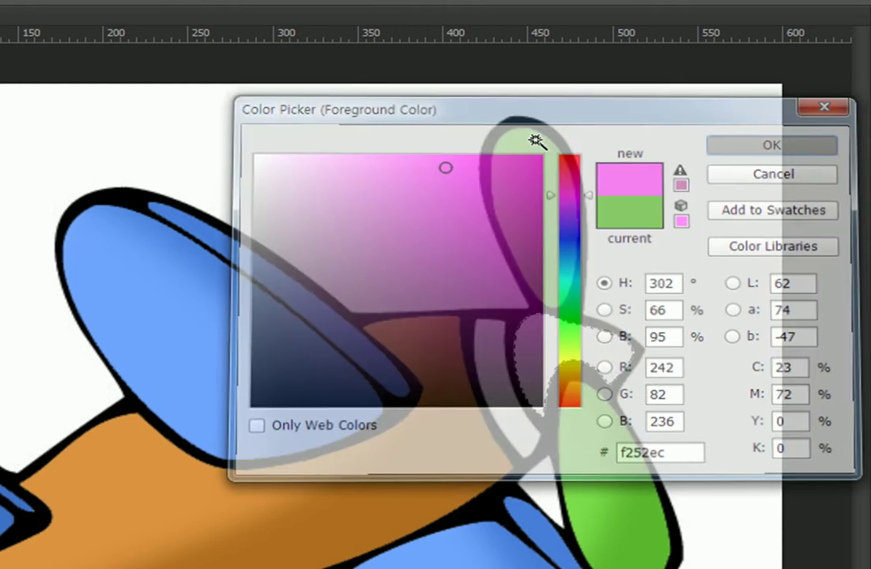
{"action": "mouse_move", "coordinate": [600, 340]}
{"action": "left_mouse_down"}
{"action": "mouse_move", "coordinate": [517, 353]}
{"action": "mouse_move", "coordinate": [543, 326]}
{"action": "mouse_move", "coordinate": [676, 346]}
{"action": "left_mouse_up"}
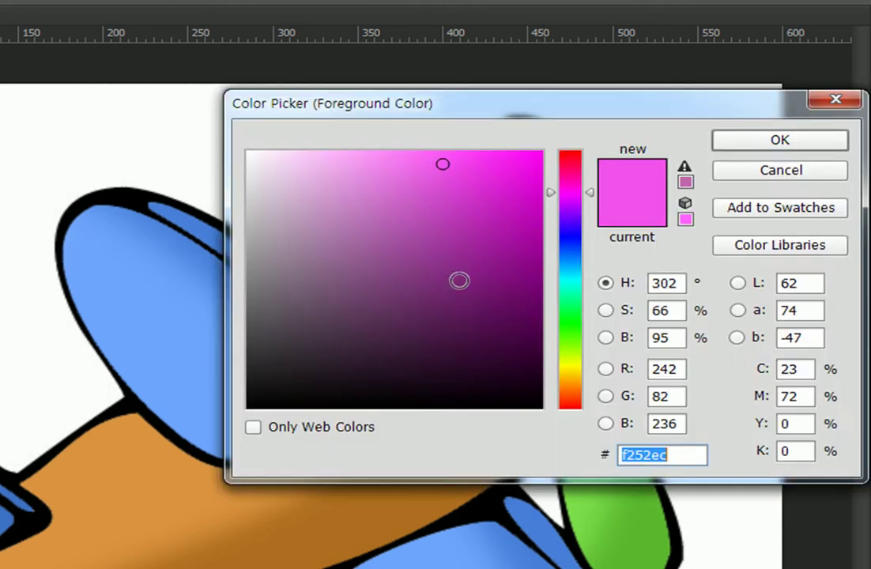
Shade the front of the nose cone with darker magenta d038cb.
{"action": "left_click", "coordinate": [464, 197]}
{"action": "left_click", "coordinate": [820, 147]}
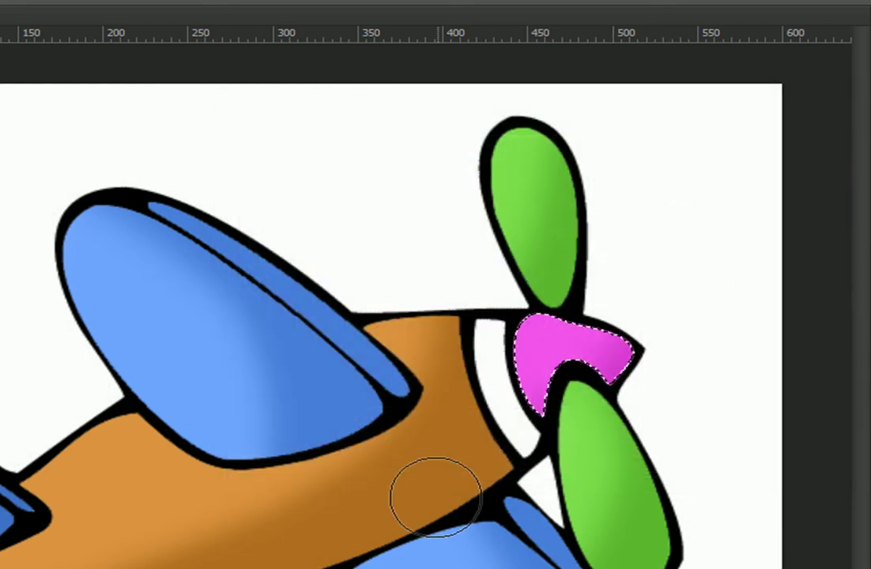
{"action": "left_click_drag", "start_coordinate": [432, 499], "coordinate": [659, 254]}
Select the white band between the fuselage and the nose cone with the Magic Wand.
{"action": "key", "text": "m"}
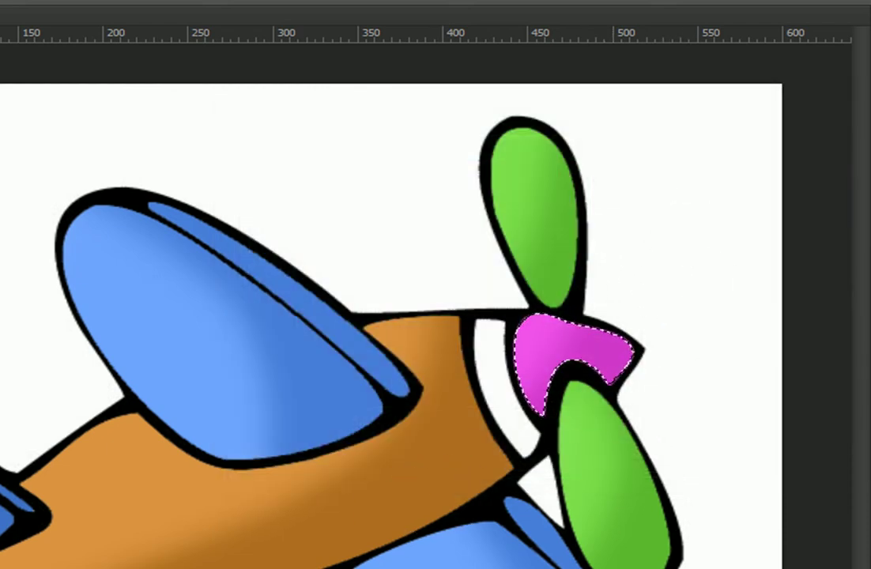
{"action": "left_click", "coordinate": [490, 357]}
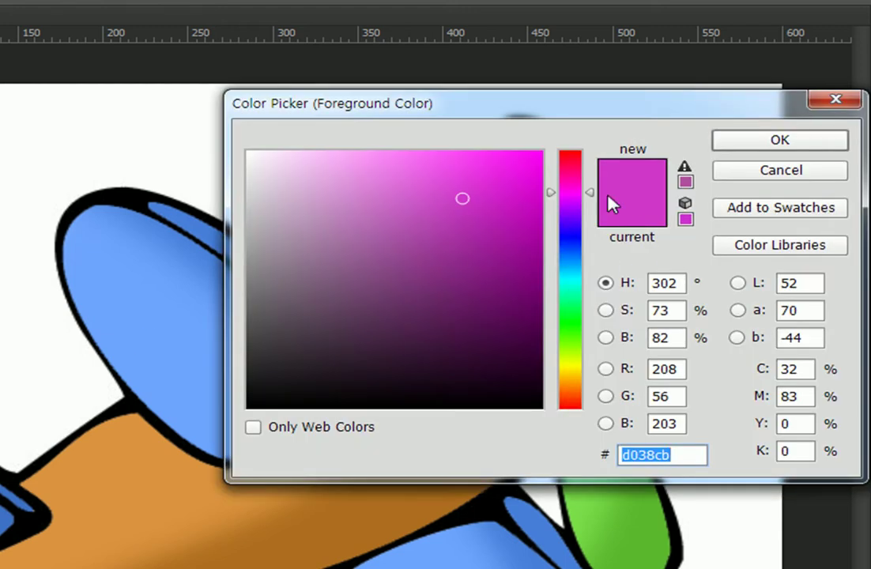
Paint the selected band behind the nose cone pink f05abd with the Brush tool.
{"action": "left_click", "coordinate": [570, 180]}
{"action": "left_click", "coordinate": [430, 166]}
{"action": "left_click", "coordinate": [742, 142]}
{"action": "left_click_drag", "start_coordinate": [486, 299], "coordinate": [530, 460]}
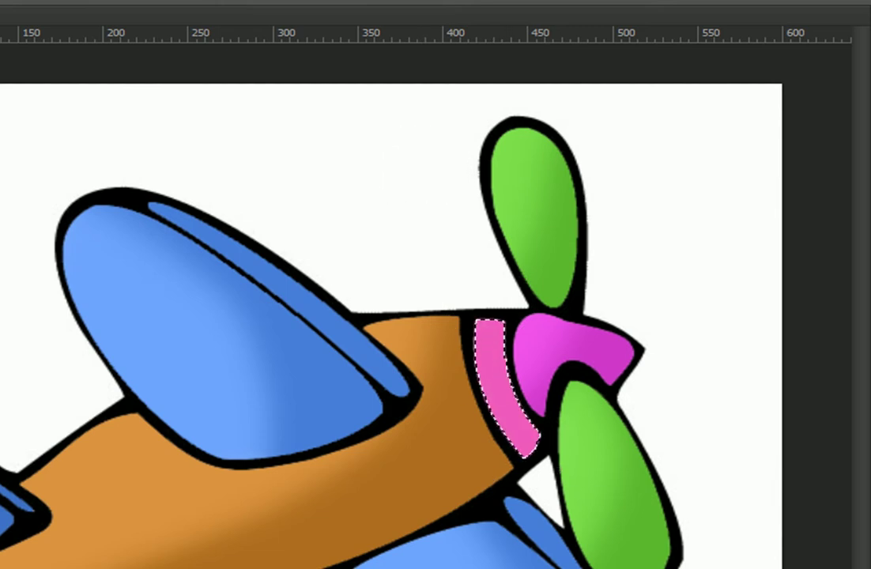
Repaint the selected band behind the nose cone in yellow eef05a.
{"action": "key", "text": "n"}
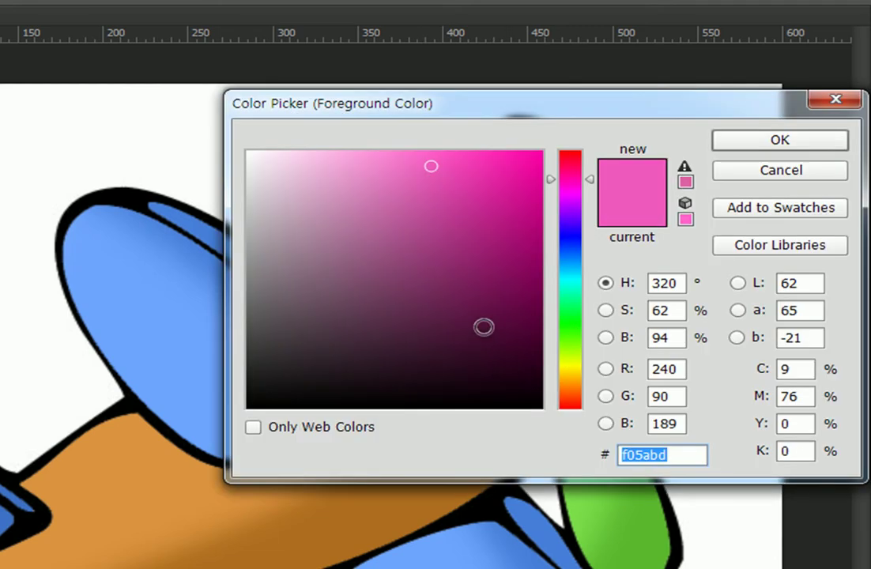
{"action": "left_click", "coordinate": [572, 362]}
{"action": "left_click", "coordinate": [724, 143]}
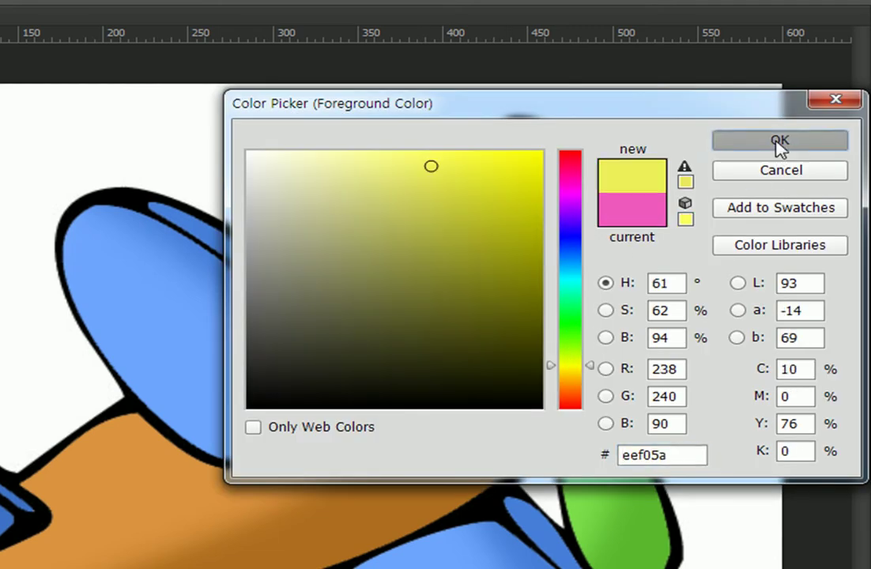
{"action": "left_click_drag", "start_coordinate": [490, 328], "coordinate": [561, 502]}
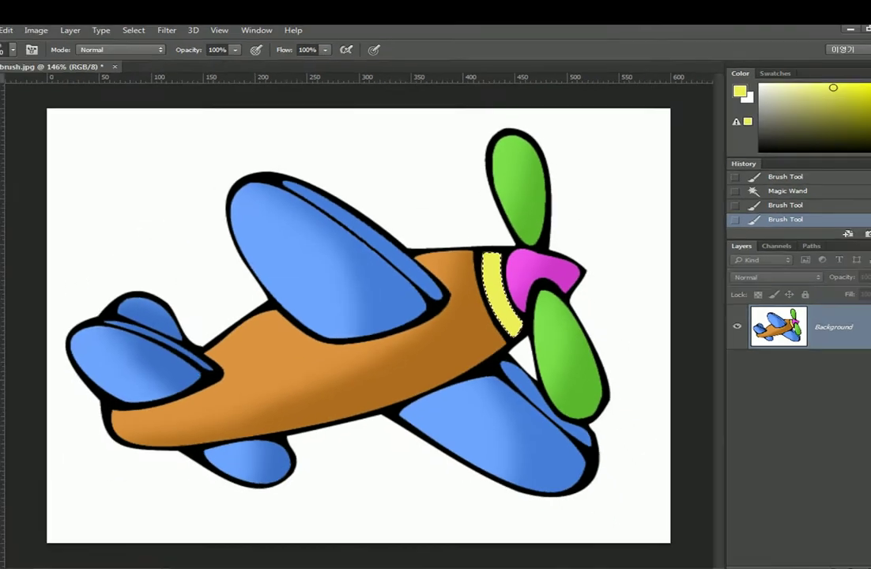
Shade the lower and right side of the yellow band with darker yellow c0c234, and clear the selection.
{"action": "key", "text": "n"}
{"action": "left_click", "coordinate": [477, 183]}
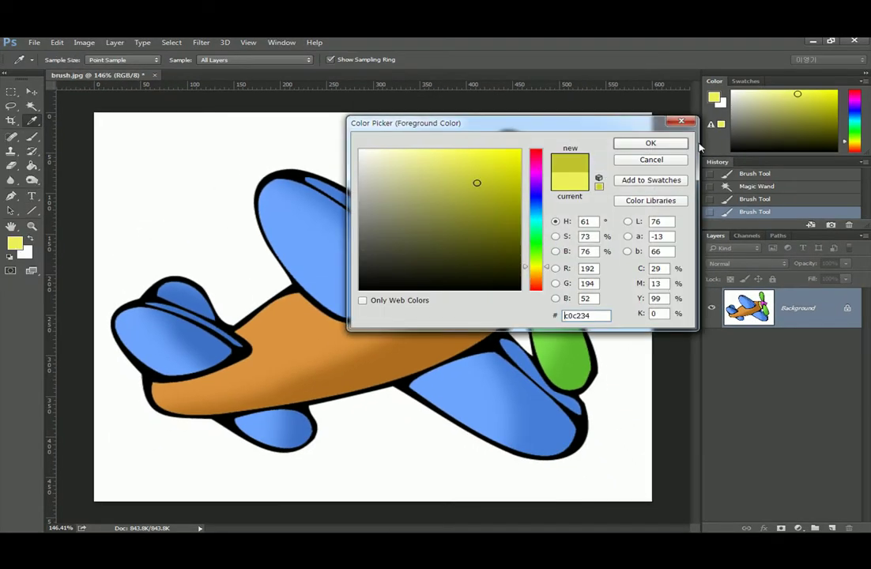
{"action": "left_click", "coordinate": [661, 147]}
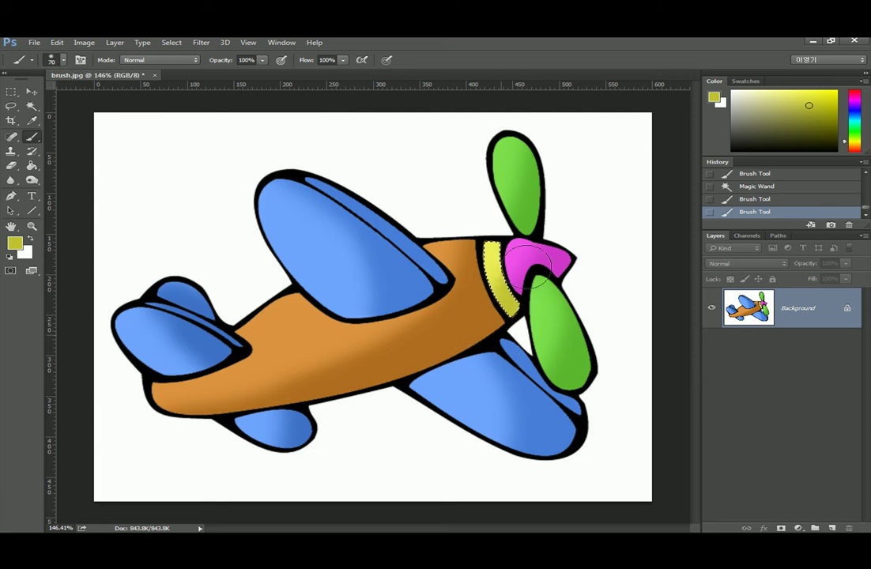
{"action": "mouse_move", "coordinate": [482, 378]}
{"action": "left_mouse_down"}
{"action": "mouse_move", "coordinate": [528, 279]}
{"action": "mouse_move", "coordinate": [534, 236]}
{"action": "left_mouse_up"}
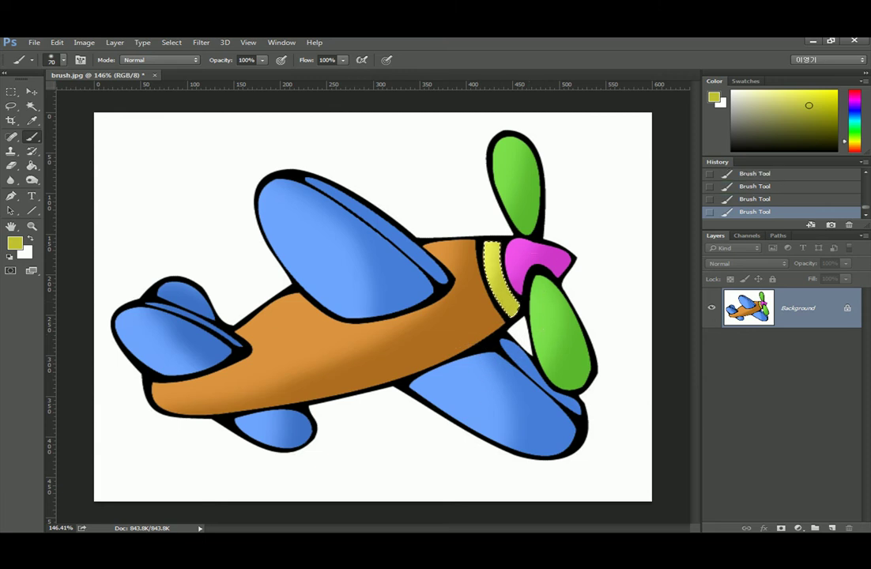
{"action": "scroll", "coordinate": [143, 291], "scroll_direction": "down", "scroll_amount": 1}
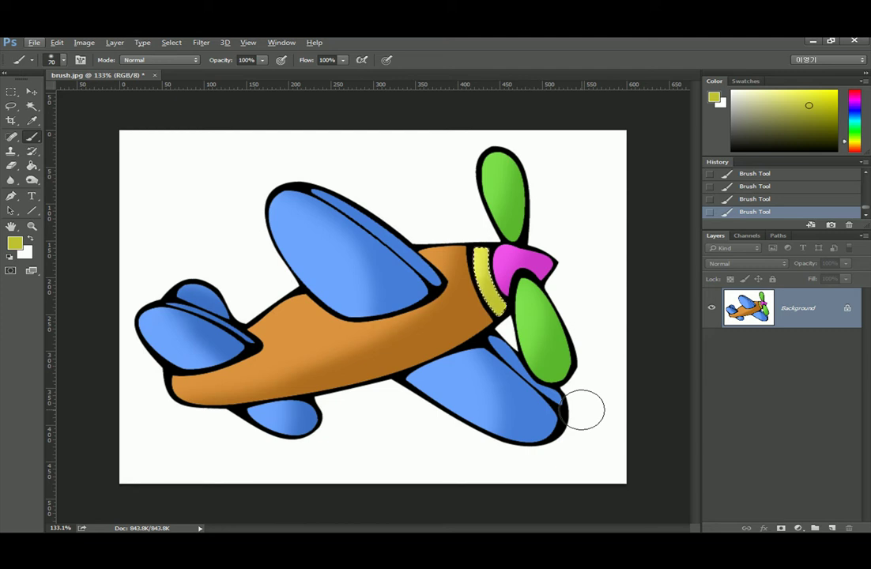
{"action": "key", "text": "ctrl+d"}
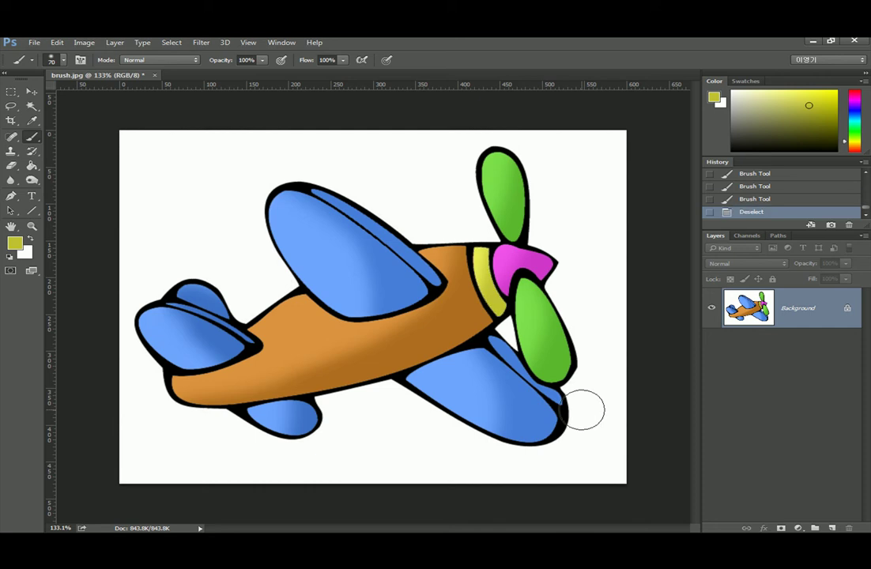
Draw a loose Lasso selection around the whole airplane and feather it by 30 pixels.
{"action": "left_click", "coordinate": [11, 105]}
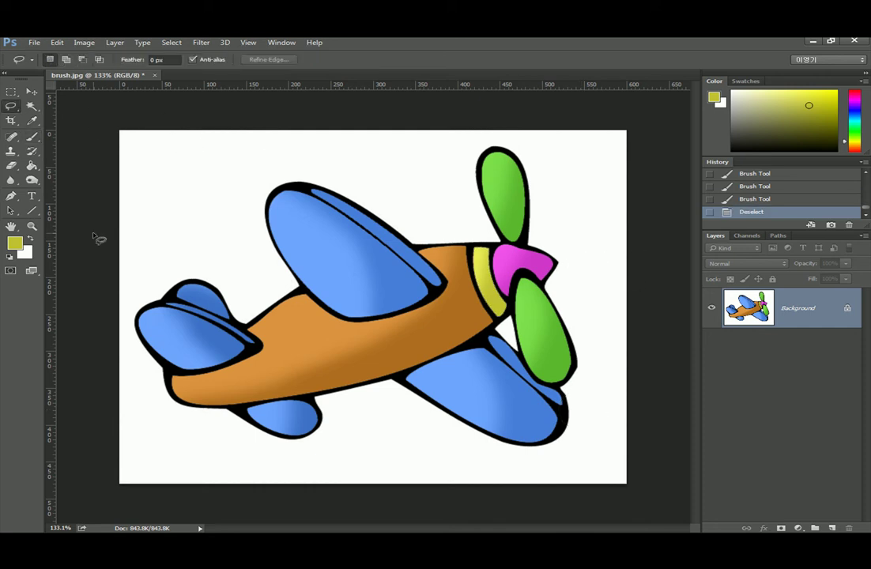
{"action": "mouse_move", "coordinate": [138, 288]}
{"action": "left_mouse_down"}
{"action": "mouse_move", "coordinate": [178, 272]}
{"action": "mouse_move", "coordinate": [234, 268]}
{"action": "mouse_move", "coordinate": [252, 176]}
{"action": "mouse_move", "coordinate": [335, 165]}
{"action": "mouse_move", "coordinate": [408, 189]}
{"action": "mouse_move", "coordinate": [444, 179]}
{"action": "mouse_move", "coordinate": [485, 142]}
{"action": "mouse_move", "coordinate": [518, 140]}
{"action": "mouse_move", "coordinate": [559, 173]}
{"action": "mouse_move", "coordinate": [594, 289]}
{"action": "mouse_move", "coordinate": [606, 402]}
{"action": "mouse_move", "coordinate": [595, 456]}
{"action": "mouse_move", "coordinate": [494, 466]}
{"action": "mouse_move", "coordinate": [372, 430]}
{"action": "mouse_move", "coordinate": [331, 448]}
{"action": "mouse_move", "coordinate": [249, 459]}
{"action": "mouse_move", "coordinate": [181, 430]}
{"action": "mouse_move", "coordinate": [142, 387]}
{"action": "mouse_move", "coordinate": [131, 283]}
{"action": "left_mouse_up"}
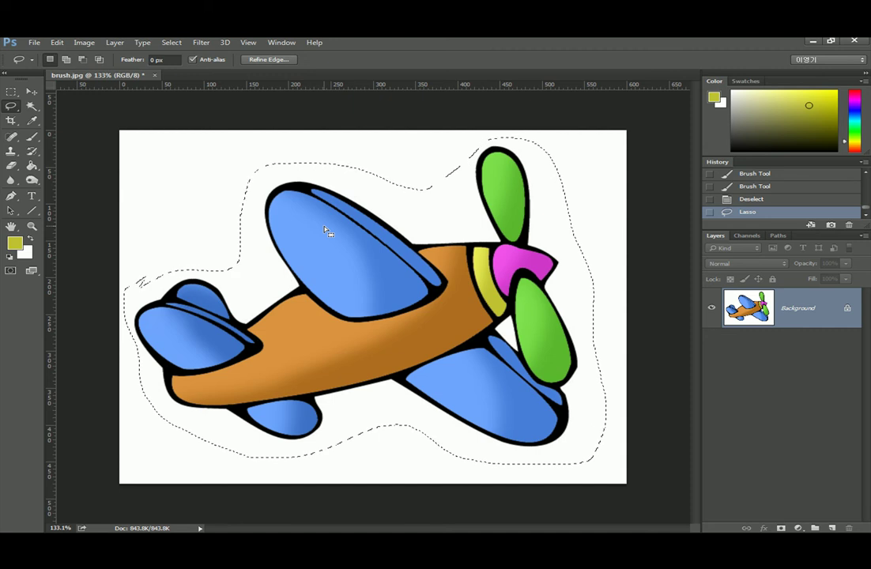
{"action": "left_click", "coordinate": [184, 43]}
{"action": "mouse_move", "coordinate": [202, 186]}
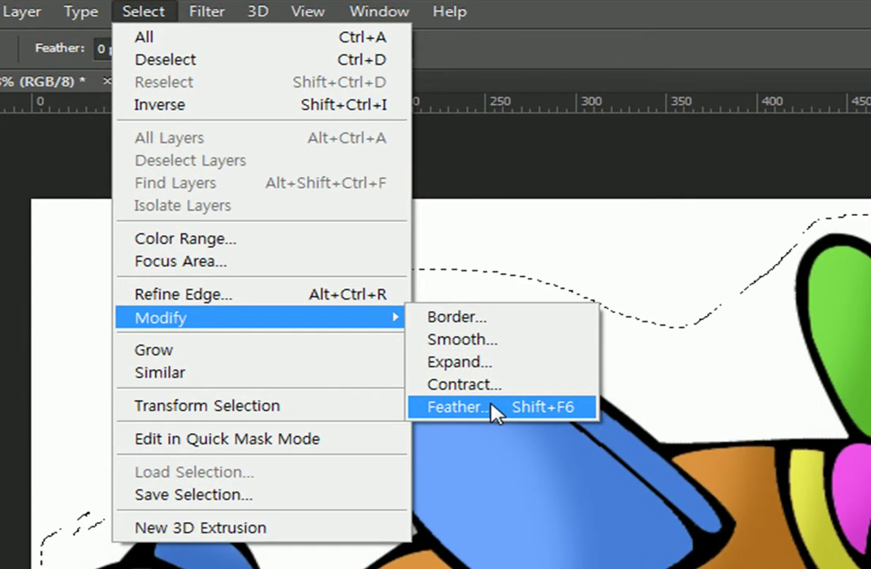
{"action": "left_click", "coordinate": [335, 228]}
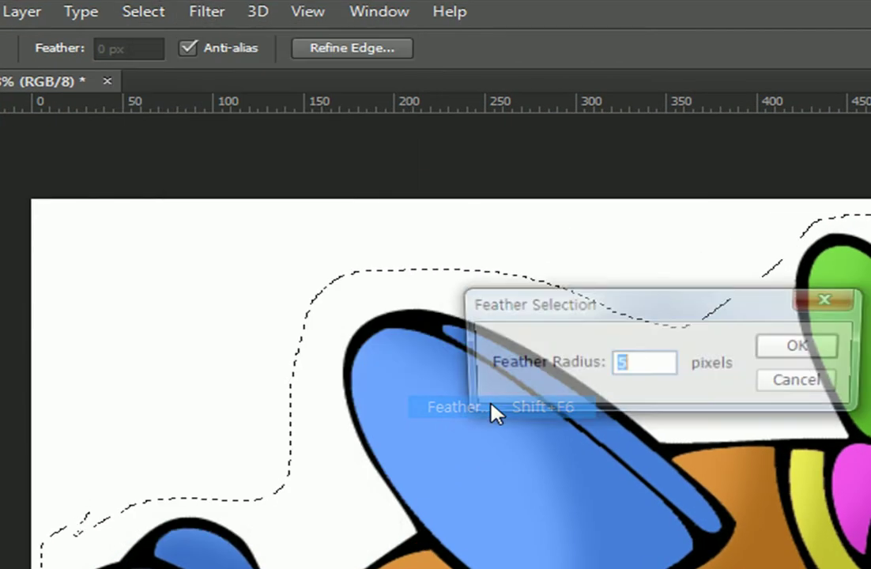
{"action": "type", "text": "30"}
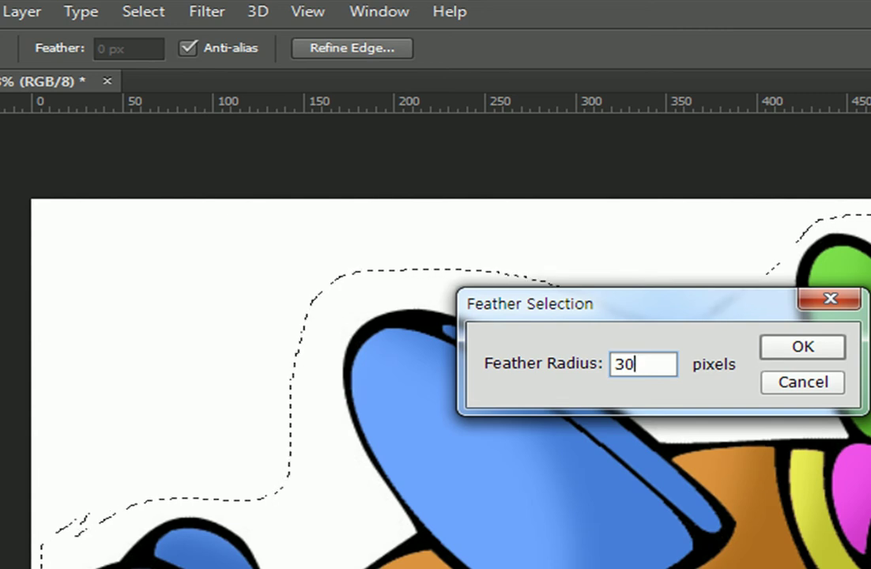
{"action": "key", "text": "Return"}
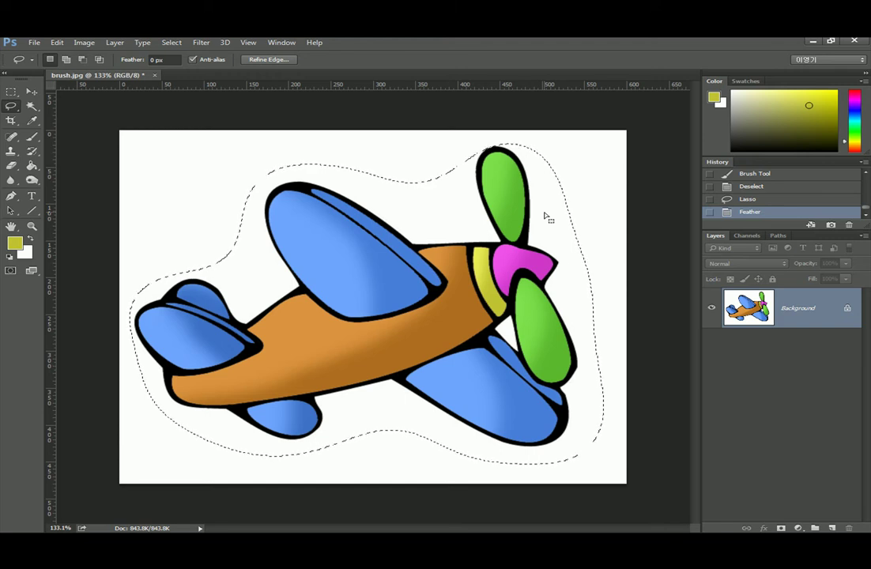
Invert the selection to cover the background and set the foreground color to a bright sky blue.
{"action": "right_click", "coordinate": [188, 180]}
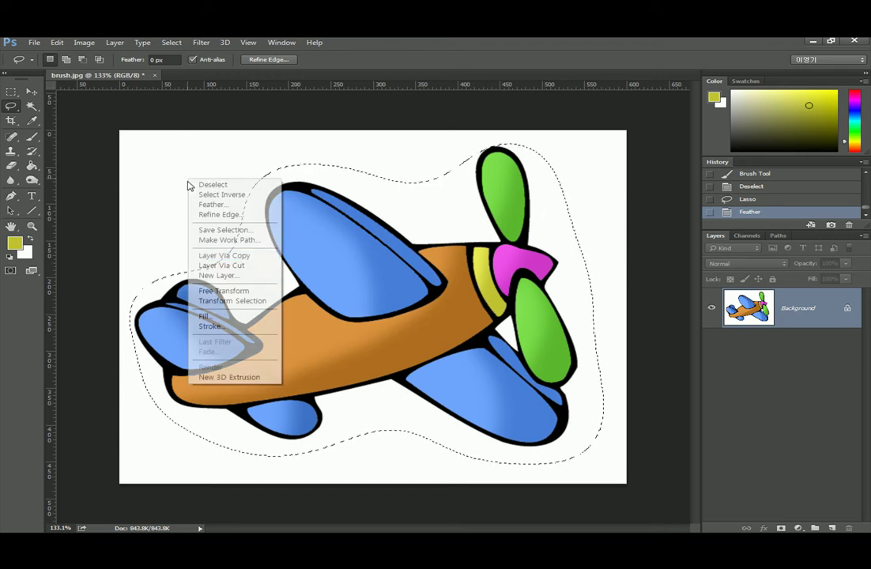
{"action": "left_click", "coordinate": [243, 195]}
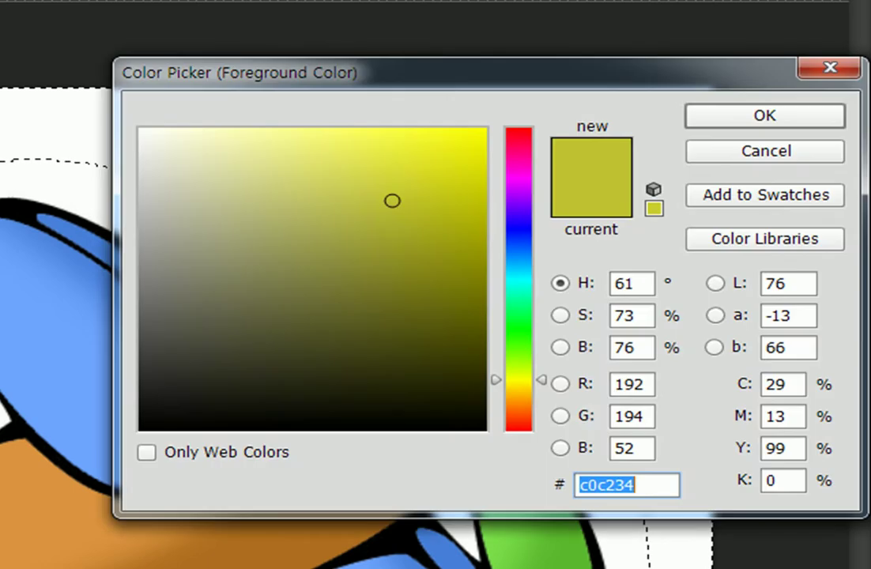
{"action": "left_click", "coordinate": [518, 261]}
{"action": "left_click_drag", "start_coordinate": [440, 138], "coordinate": [438, 135]}
{"action": "left_click", "coordinate": [764, 120]}
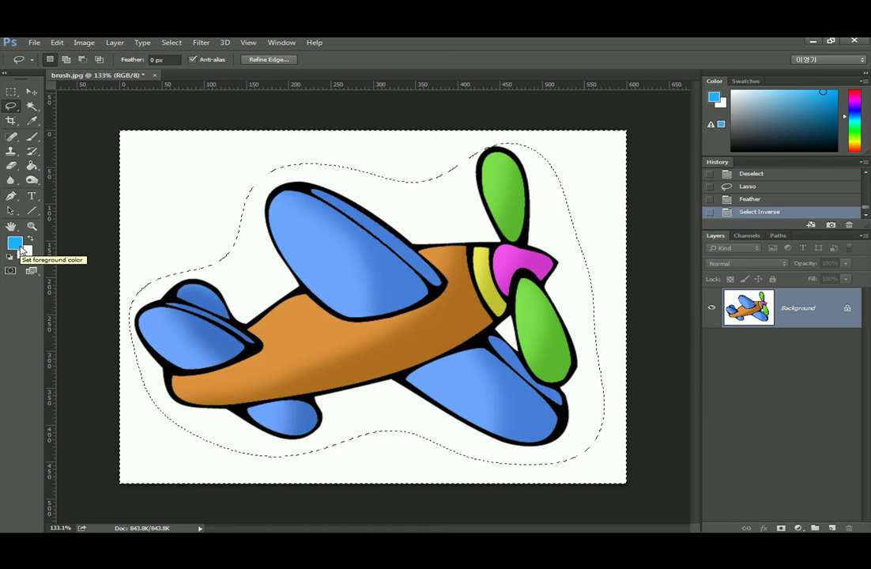
Render the Clouds filter in the selected background and clear the selection.
{"action": "left_click", "coordinate": [201, 44]}
{"action": "mouse_move", "coordinate": [239, 218]}
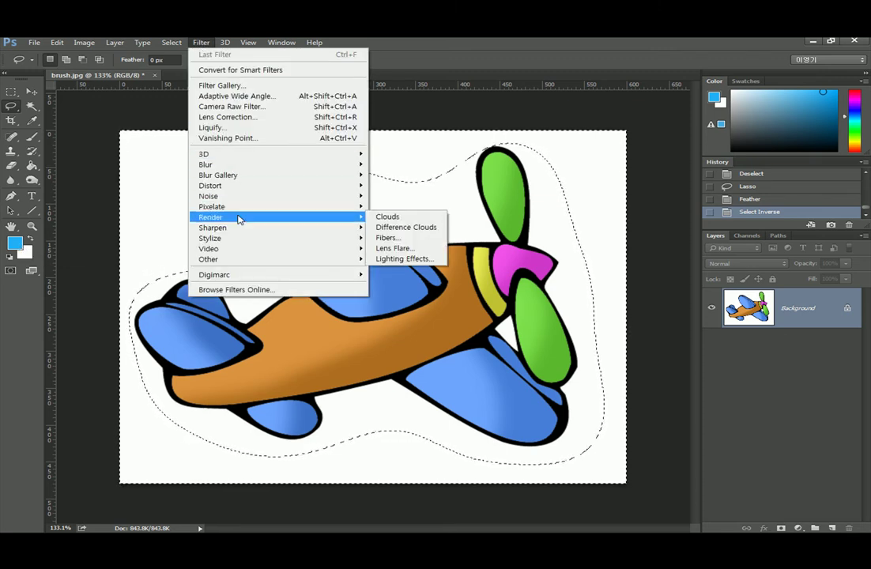
{"action": "left_click", "coordinate": [403, 219]}
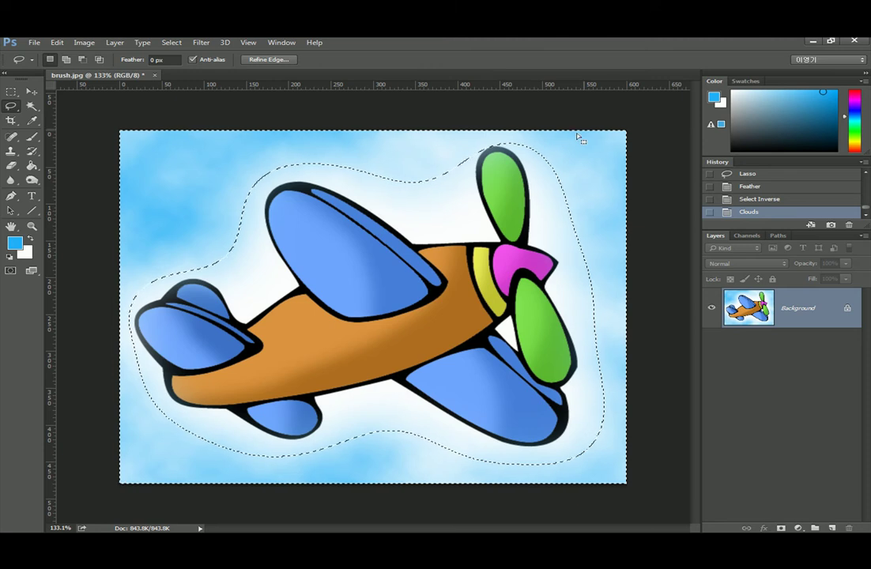
{"action": "key", "text": "ctrl+d"}
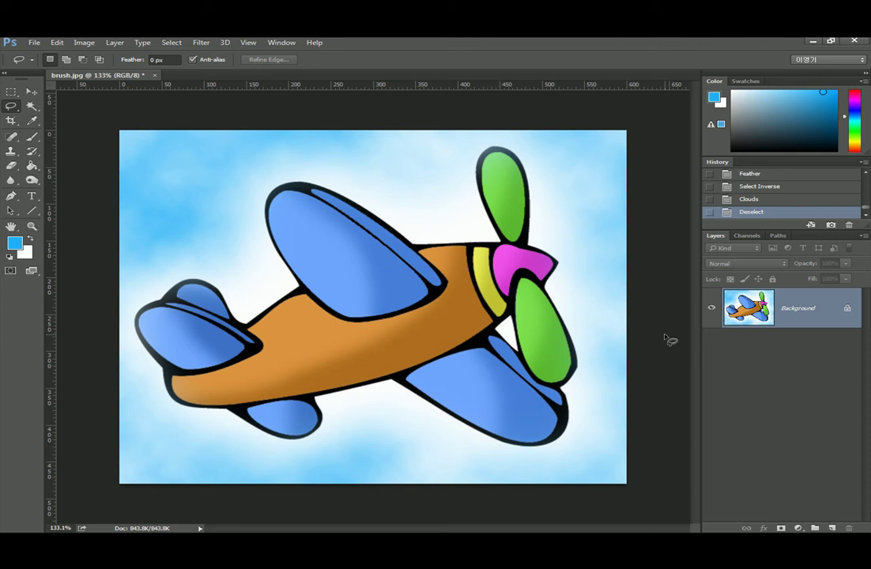
Apply a 50-300mm Zoom Lens Flare in the upper-left sky, adjusting its brightness slightly upward.
{"action": "left_click", "coordinate": [200, 42]}
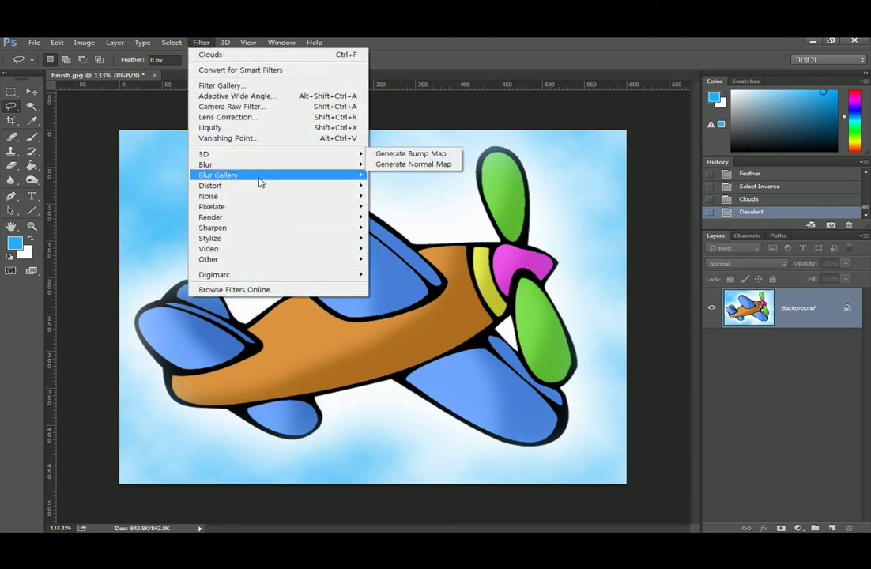
{"action": "mouse_move", "coordinate": [271, 261]}
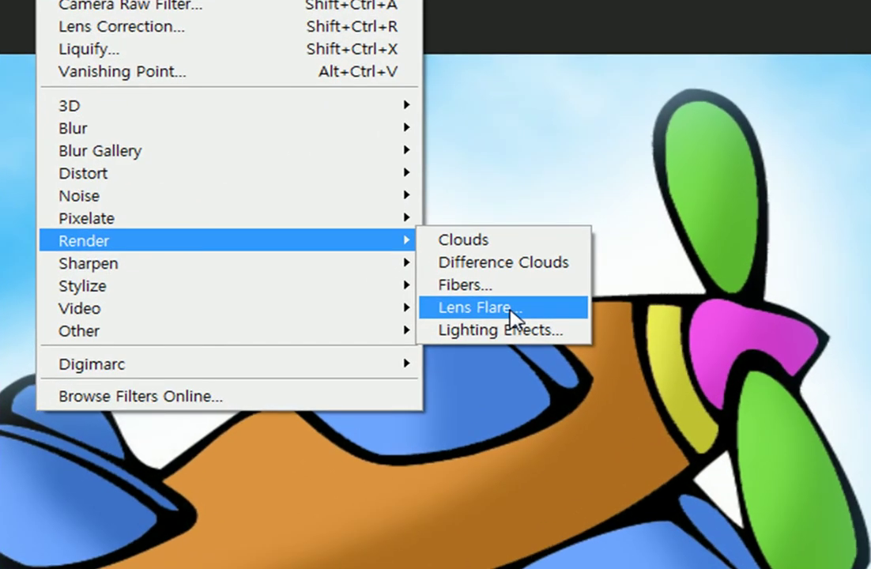
{"action": "left_click", "coordinate": [409, 250]}
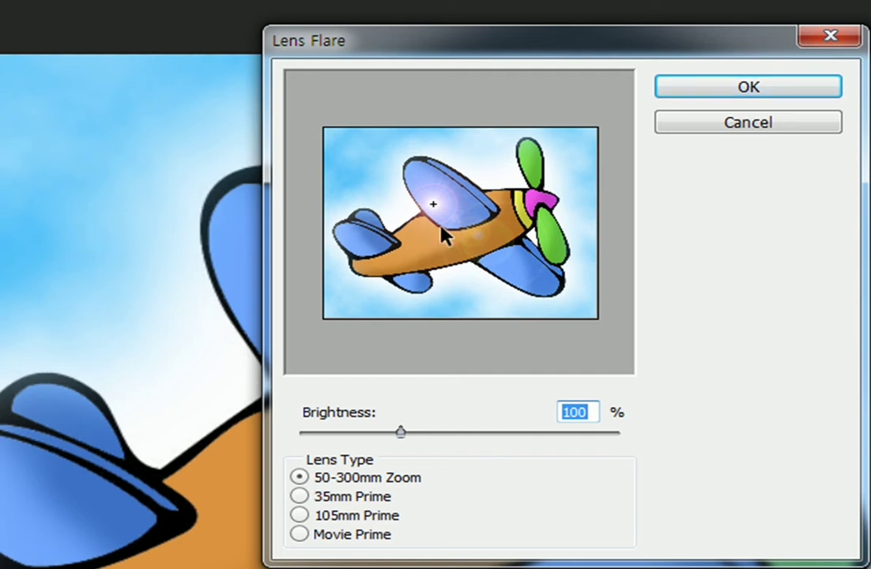
{"action": "left_click_drag", "start_coordinate": [433, 203], "coordinate": [367, 156]}
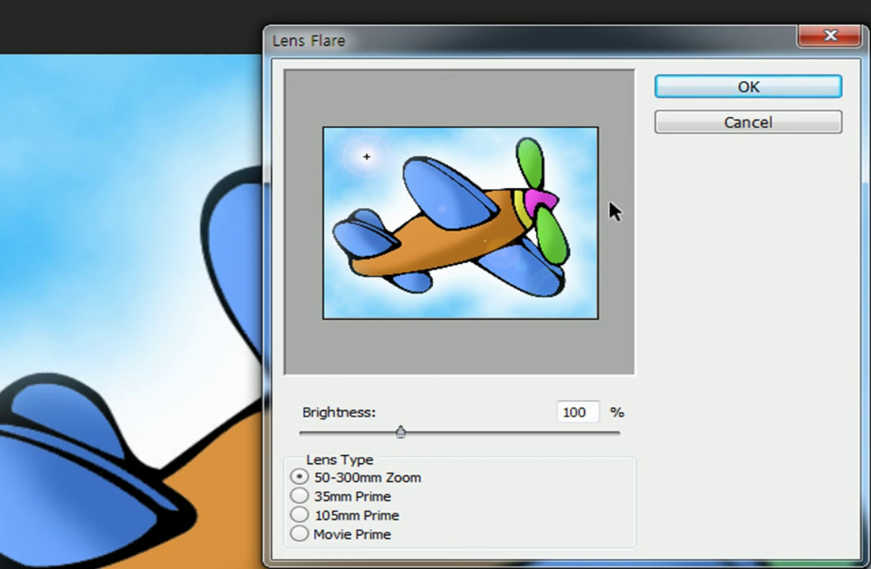
{"action": "left_click_drag", "start_coordinate": [481, 252], "coordinate": [365, 158]}
{"action": "mouse_move", "coordinate": [401, 433]}
{"action": "left_mouse_down"}
{"action": "mouse_move", "coordinate": [493, 436]}
{"action": "mouse_move", "coordinate": [415, 441]}
{"action": "left_mouse_up"}
{"action": "left_click", "coordinate": [722, 85]}
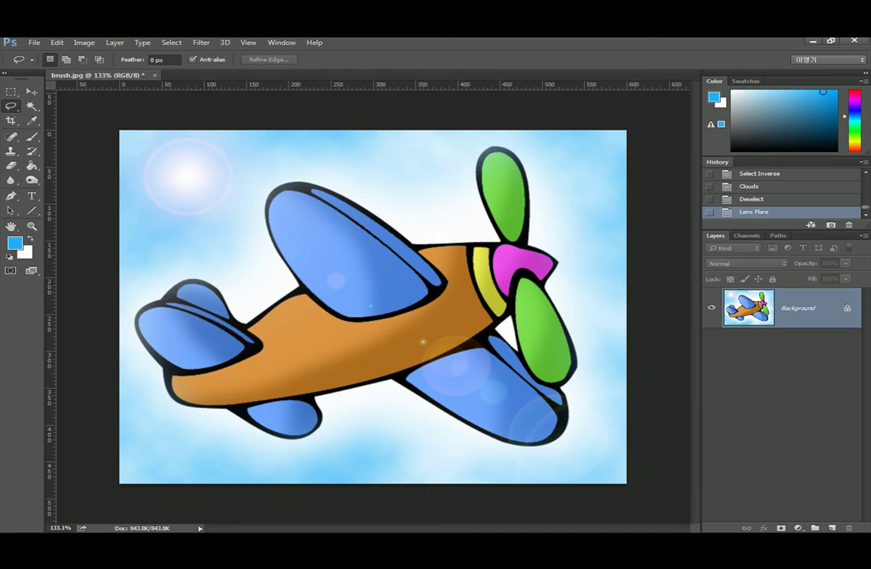
Open the practice photo color_replace.jpg from the 파트04 folder.
{"action": "left_click", "coordinate": [35, 43]}
{"action": "left_click", "coordinate": [42, 65]}
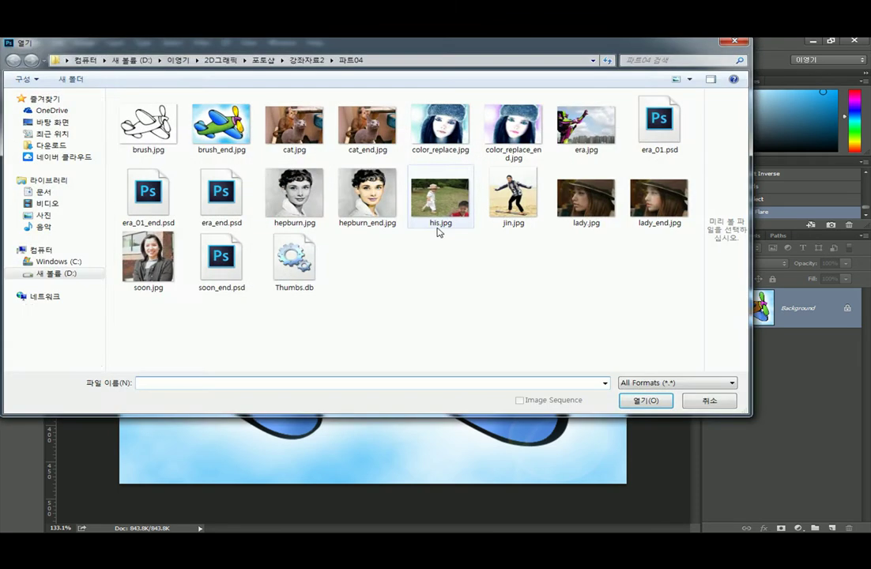
{"action": "left_click", "coordinate": [457, 120]}
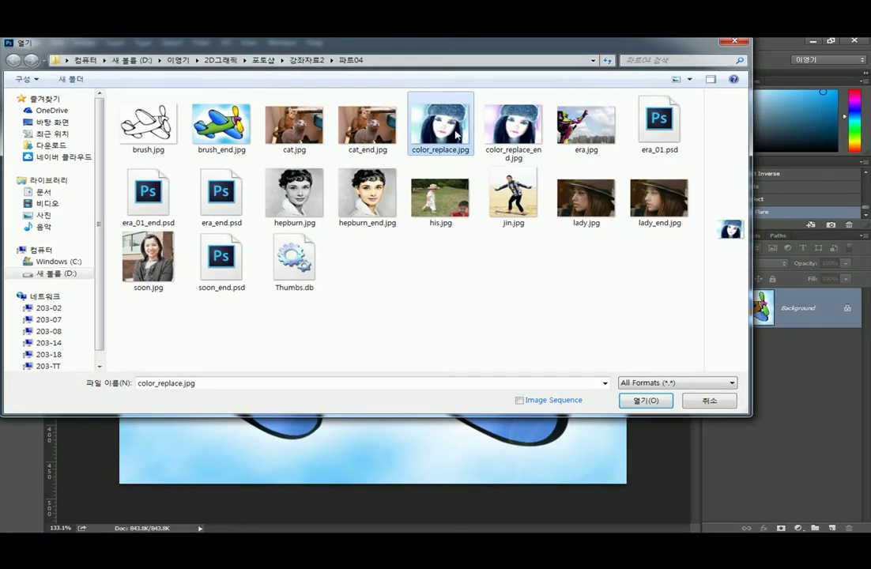
{"action": "double_click", "coordinate": [437, 126]}
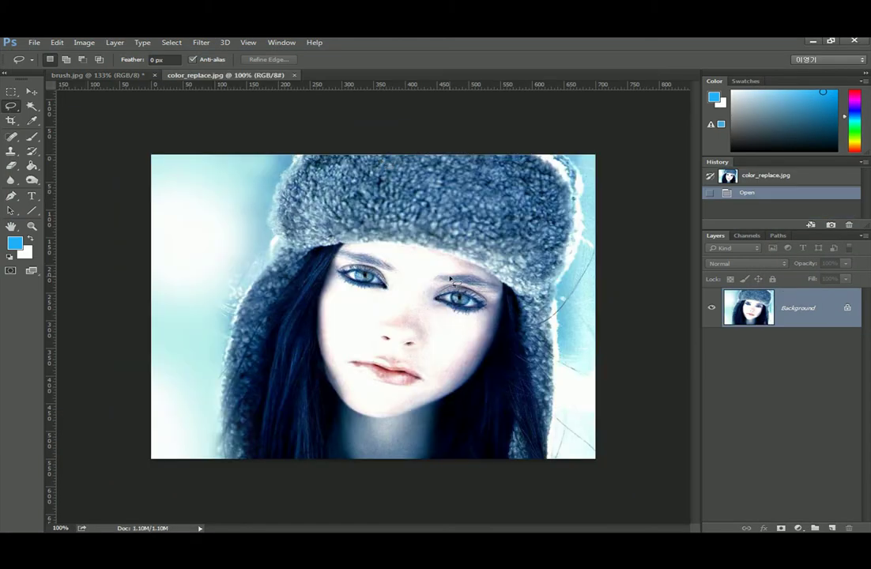
{"action": "scroll", "coordinate": [391, 242], "scroll_direction": "up", "scroll_amount": 1}
{"action": "scroll", "coordinate": [447, 277], "scroll_direction": "up", "scroll_amount": 1}
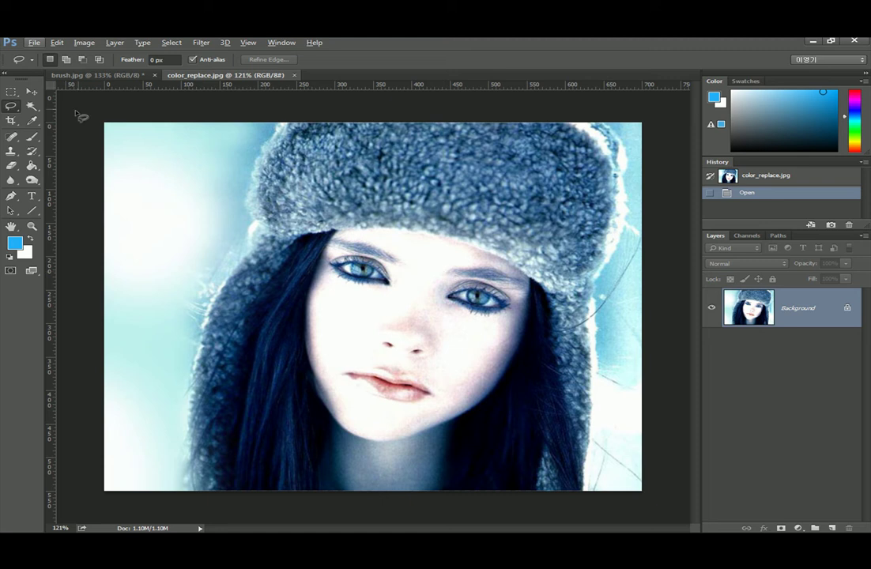
Choose the Color Replacement Tool and set the foreground color to light orange (ffbc52).
{"action": "left_click", "coordinate": [33, 135]}
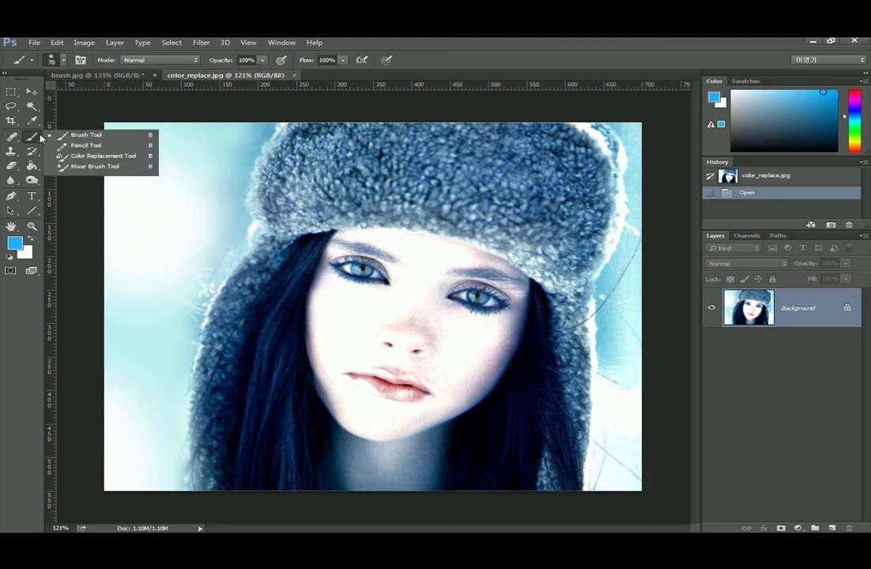
{"action": "left_click", "coordinate": [92, 158]}
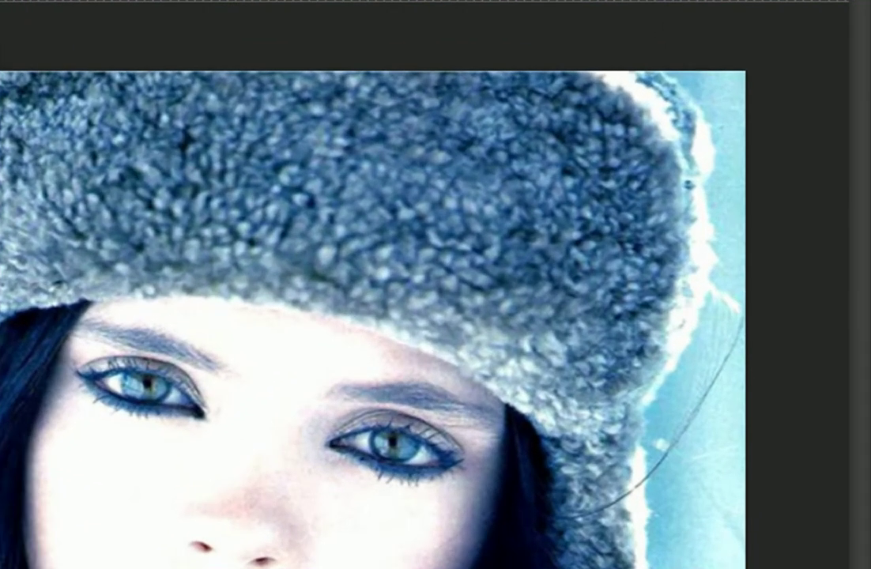
{"action": "left_click", "coordinate": [14, 243]}
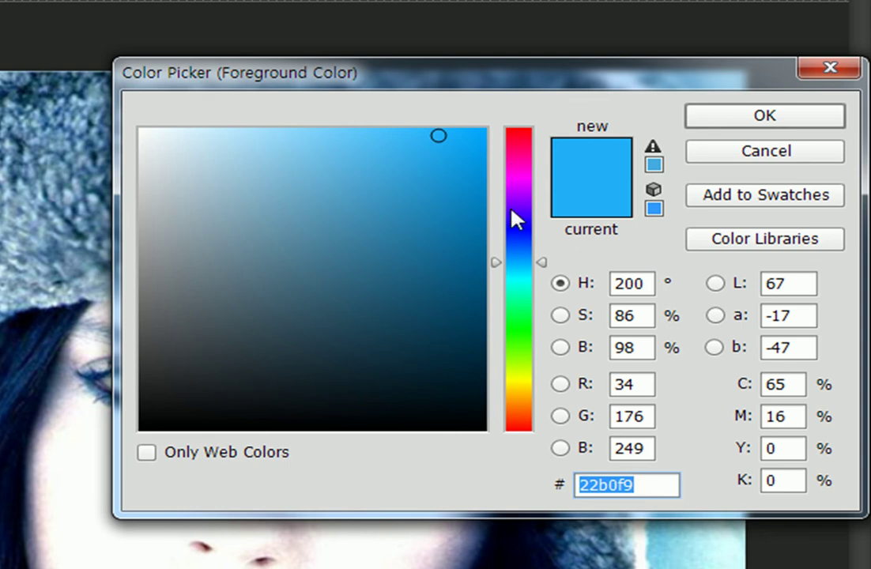
{"action": "left_click", "coordinate": [519, 400]}
{"action": "left_click_drag", "start_coordinate": [457, 158], "coordinate": [449, 146]}
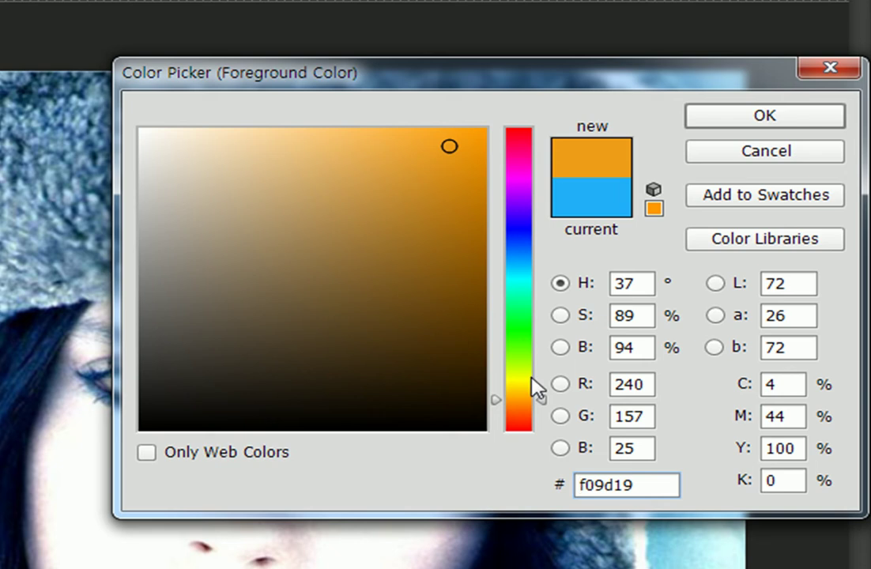
{"action": "mouse_move", "coordinate": [347, 141]}
{"action": "left_mouse_down"}
{"action": "mouse_move", "coordinate": [400, 90]}
{"action": "mouse_move", "coordinate": [376, 87]}
{"action": "left_mouse_up"}
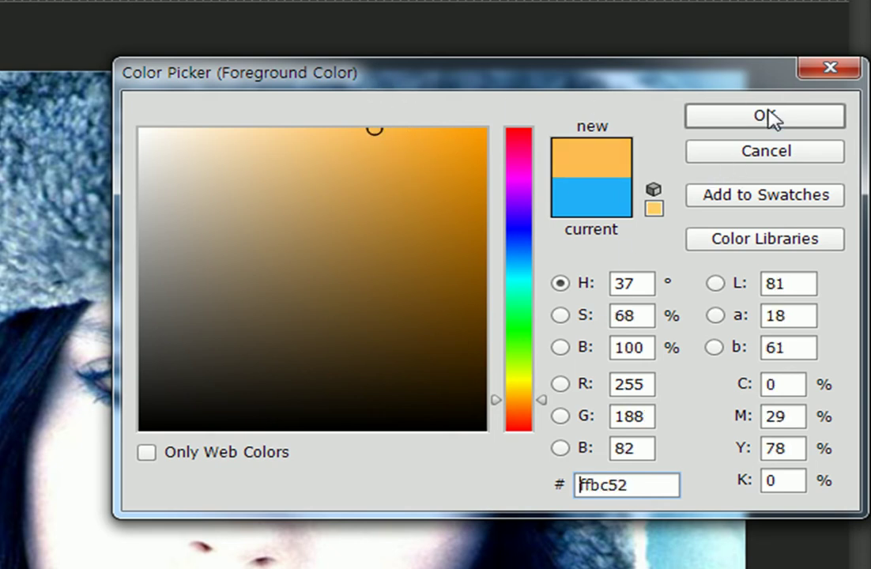
{"action": "left_click", "coordinate": [767, 116]}
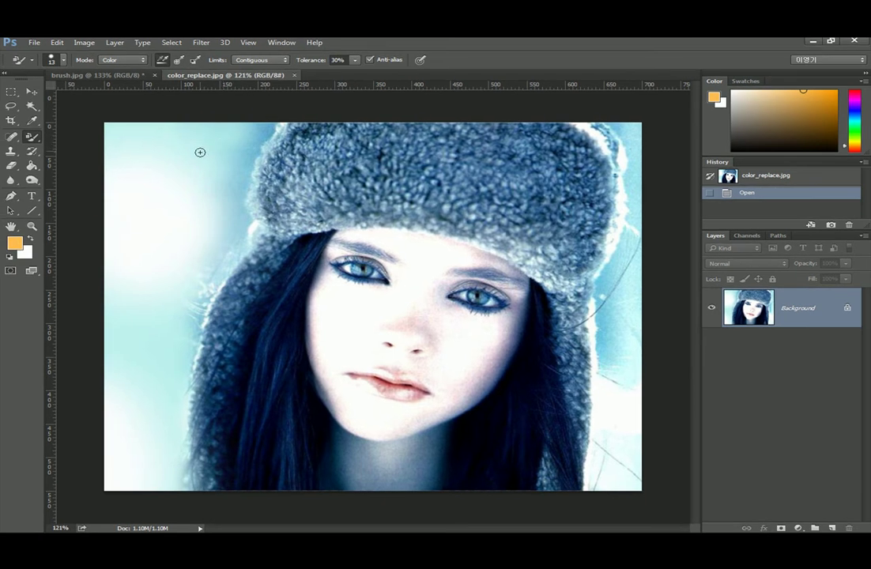
Enlarge the color replacement brush to 80 px.
{"action": "key", "text": "bracketright"}
{"action": "key", "text": "bracketright"}
{"action": "key", "text": "bracketright"}
{"action": "key", "text": "bracketright"}
{"action": "key", "text": "bracketright"}
{"action": "key", "text": "bracketright"}
{"action": "key", "text": "bracketright"}
Try recoloring the pale background and the fur hat orange with color replacement strokes, and undo them.
{"action": "mouse_move", "coordinate": [194, 130]}
{"action": "left_mouse_down"}
{"action": "mouse_move", "coordinate": [233, 139]}
{"action": "mouse_move", "coordinate": [248, 131]}
{"action": "mouse_move", "coordinate": [211, 233]}
{"action": "mouse_move", "coordinate": [184, 264]}
{"action": "mouse_move", "coordinate": [168, 304]}
{"action": "mouse_move", "coordinate": [149, 479]}
{"action": "mouse_move", "coordinate": [123, 410]}
{"action": "mouse_move", "coordinate": [120, 126]}
{"action": "mouse_move", "coordinate": [179, 151]}
{"action": "mouse_move", "coordinate": [149, 186]}
{"action": "mouse_move", "coordinate": [206, 140]}
{"action": "mouse_move", "coordinate": [285, 124]}
{"action": "mouse_move", "coordinate": [381, 123]}
{"action": "left_mouse_up"}
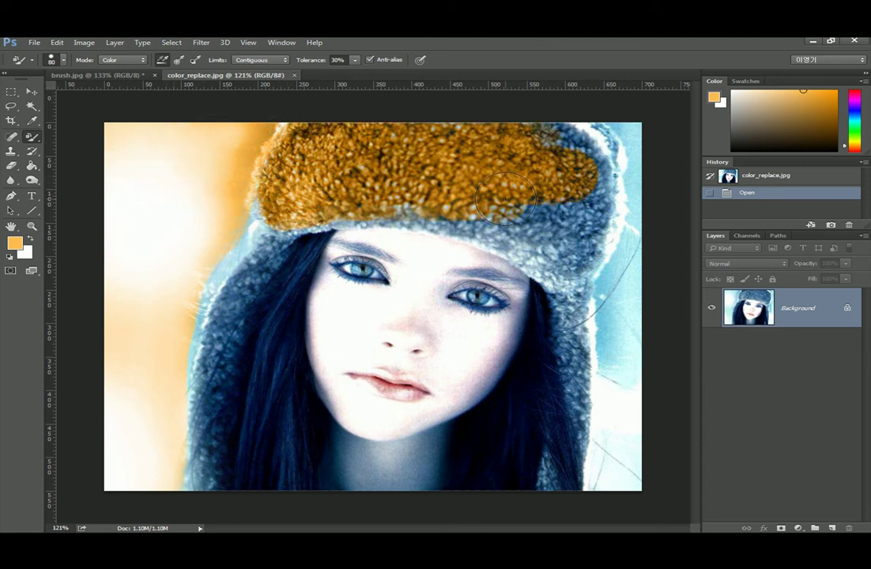
{"action": "left_click_drag", "start_coordinate": [505, 197], "coordinate": [510, 195]}
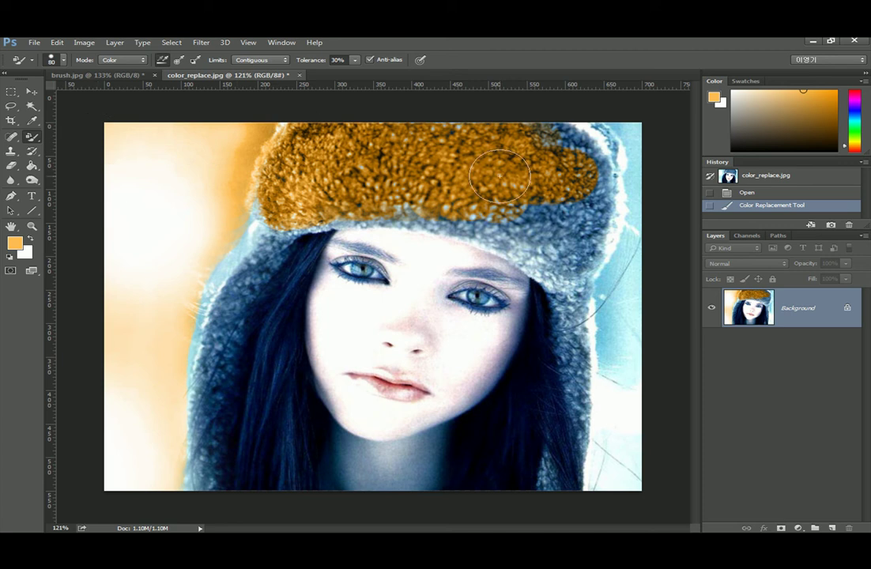
{"action": "key", "text": "ctrl+z"}
{"action": "left_click_drag", "start_coordinate": [466, 147], "coordinate": [316, 139]}
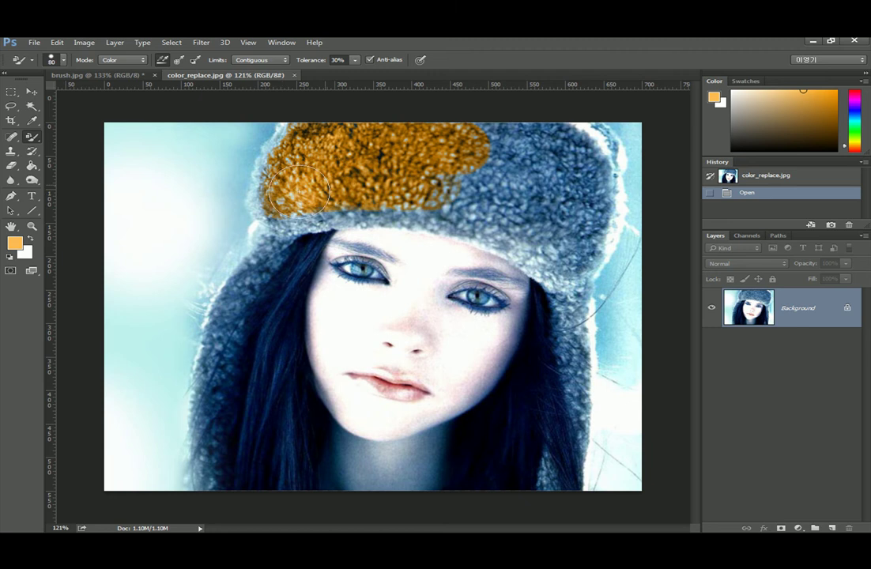
{"action": "mouse_move", "coordinate": [553, 243]}
{"action": "left_mouse_down"}
{"action": "mouse_move", "coordinate": [528, 154]}
{"action": "mouse_move", "coordinate": [537, 153]}
{"action": "mouse_move", "coordinate": [519, 139]}
{"action": "mouse_move", "coordinate": [576, 157]}
{"action": "mouse_move", "coordinate": [580, 221]}
{"action": "left_mouse_up"}
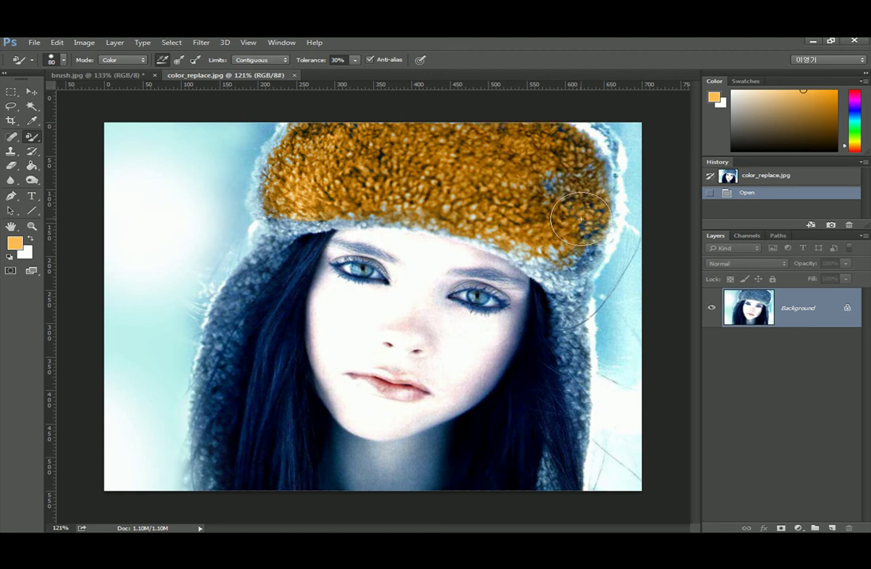
{"action": "left_click_drag", "start_coordinate": [581, 215], "coordinate": [581, 215]}
{"action": "key", "text": "ctrl+z"}
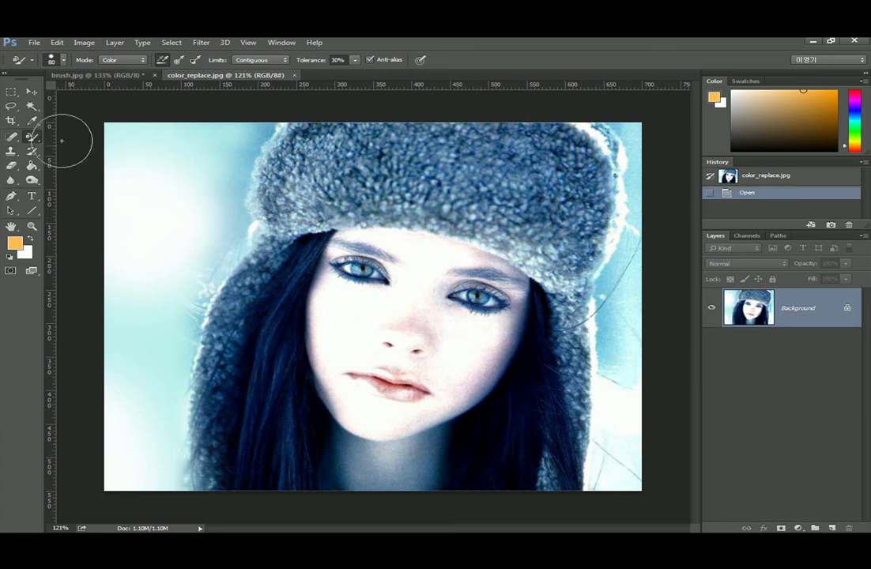
Try painting over the fur hat with the regular Brush Tool in light orange, and undo the stroke.
{"action": "right_click", "coordinate": [34, 137]}
{"action": "left_click", "coordinate": [86, 134]}
{"action": "mouse_move", "coordinate": [379, 150]}
{"action": "left_mouse_down"}
{"action": "mouse_move", "coordinate": [296, 137]}
{"action": "mouse_move", "coordinate": [269, 166]}
{"action": "mouse_move", "coordinate": [477, 188]}
{"action": "mouse_move", "coordinate": [502, 160]}
{"action": "mouse_move", "coordinate": [497, 146]}
{"action": "mouse_move", "coordinate": [551, 140]}
{"action": "mouse_move", "coordinate": [478, 182]}
{"action": "left_mouse_up"}
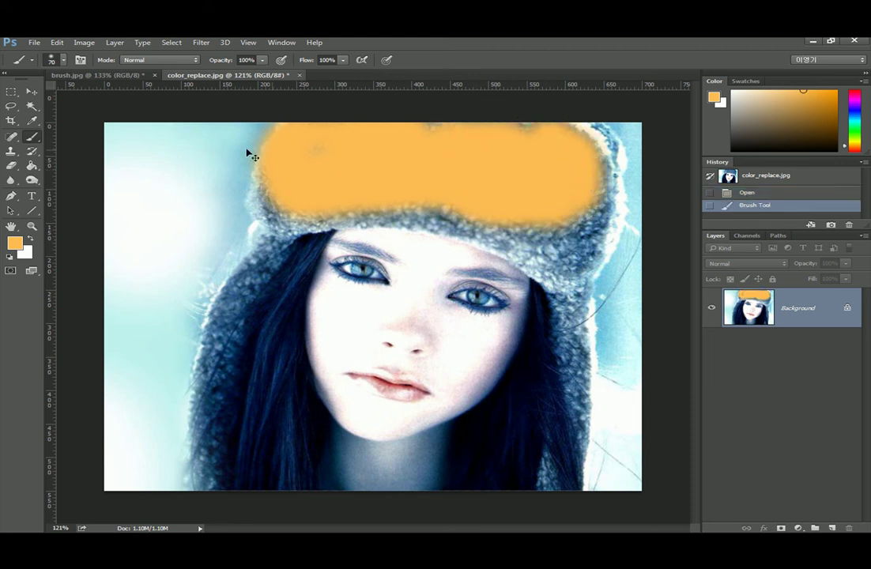
{"action": "key", "text": "ctrl+z"}
Recolor the hat's fur front orange with the Color Replacement Tool, and dab the white background and the edge of the face.
{"action": "left_click", "coordinate": [31, 137]}
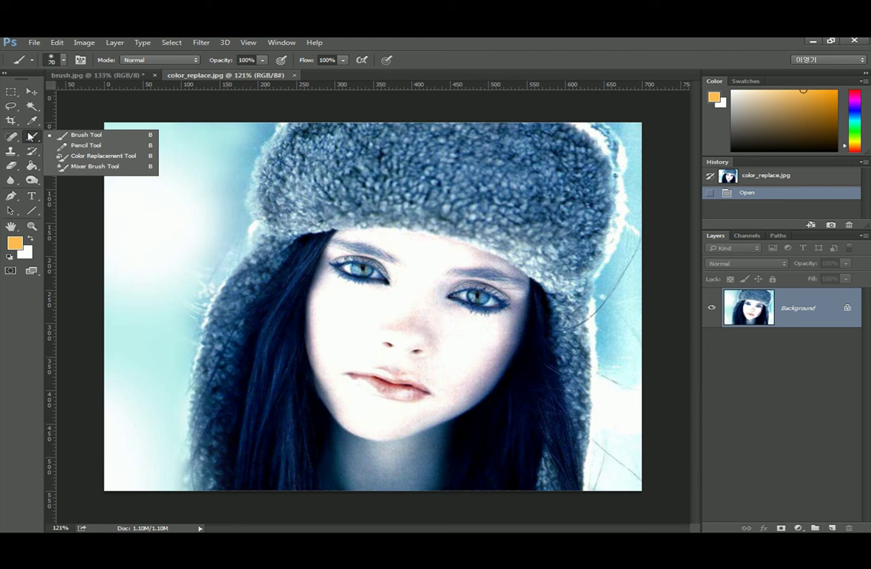
{"action": "left_click", "coordinate": [95, 158]}
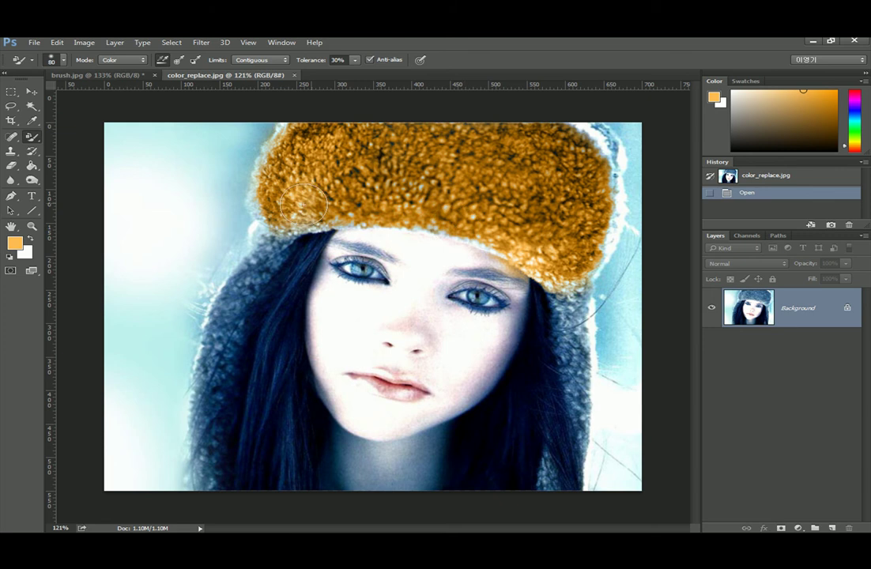
{"action": "left_click_drag", "start_coordinate": [284, 215], "coordinate": [280, 218]}
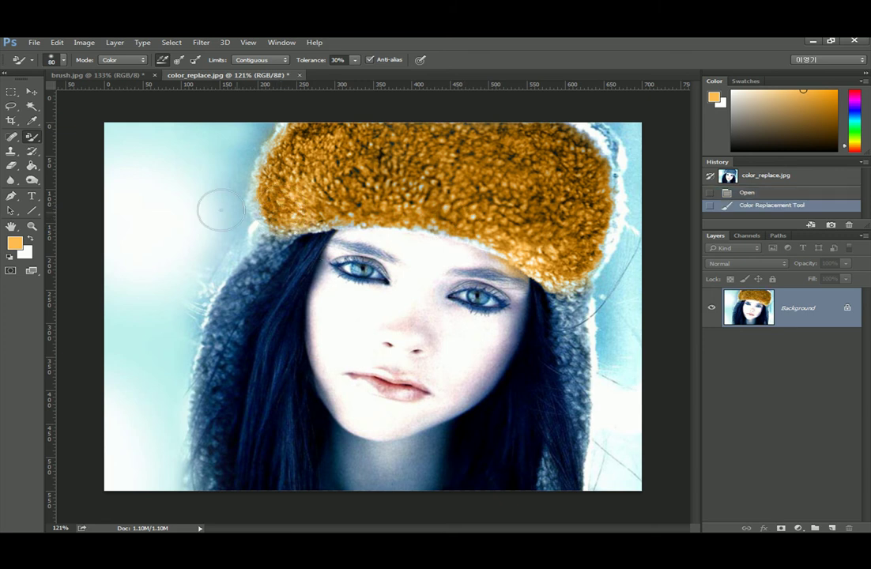
{"action": "left_click", "coordinate": [154, 228]}
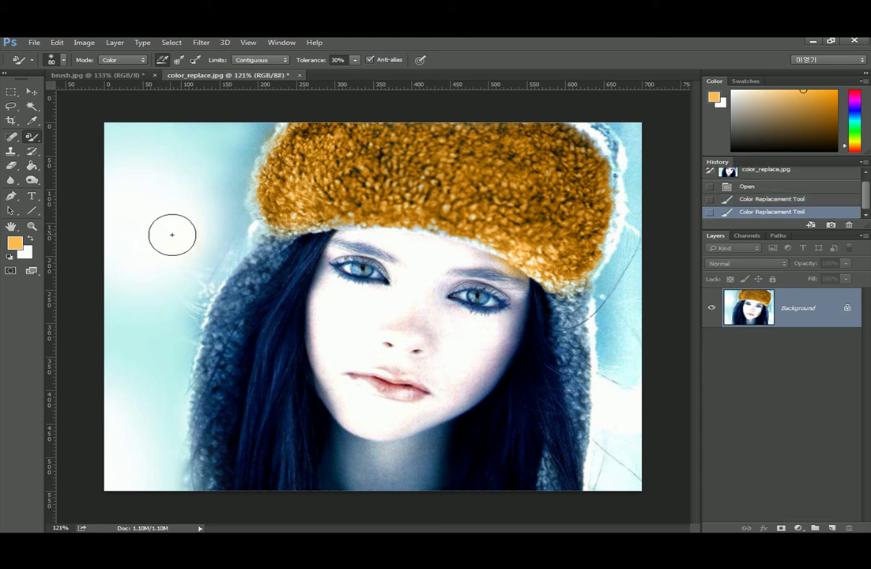
{"action": "left_click", "coordinate": [324, 294]}
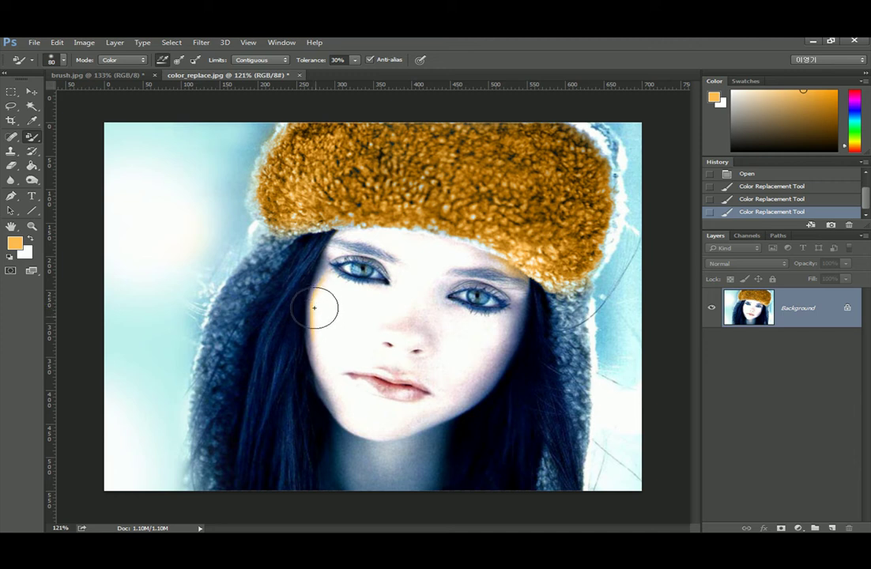
Try orange color replacement along the edge of the face and on the dark hair beside it, and undo the strokes.
{"action": "left_click_drag", "start_coordinate": [313, 308], "coordinate": [313, 366]}
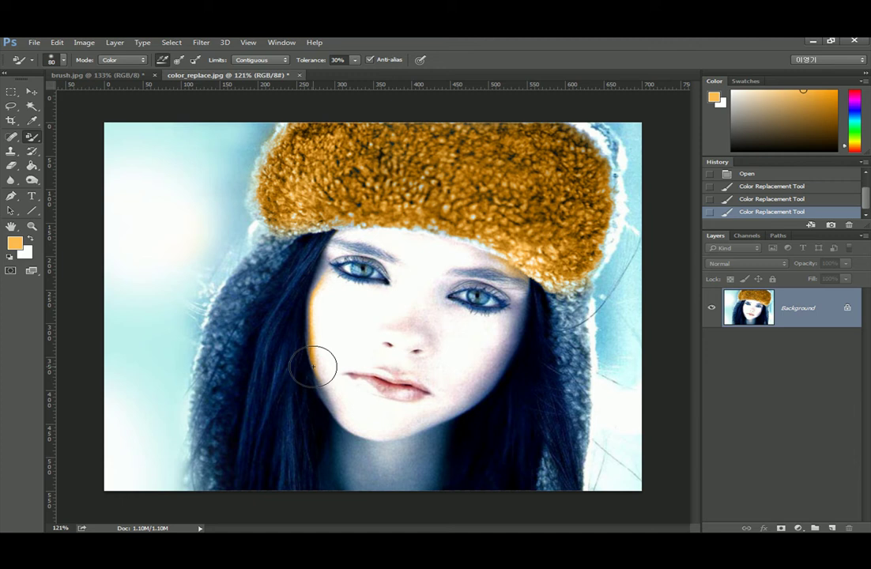
{"action": "key", "text": "ctrl+z"}
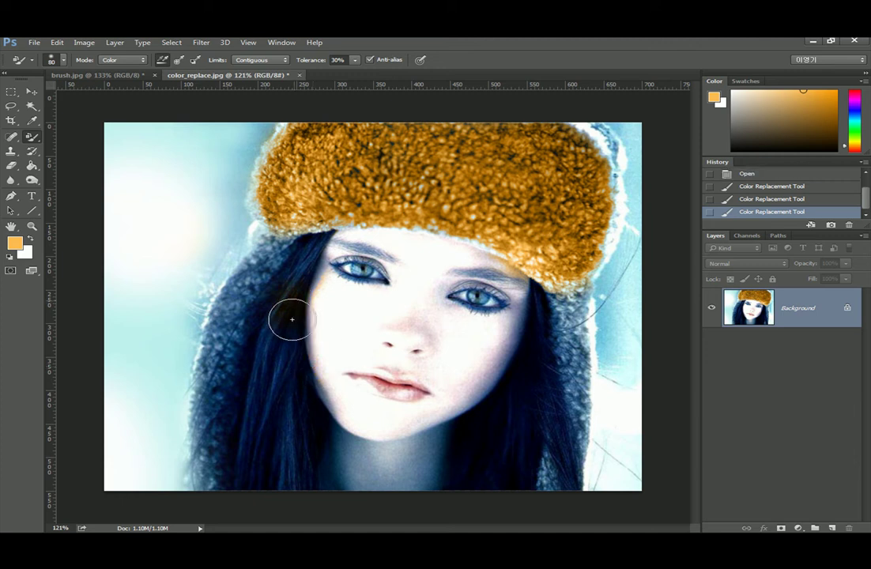
{"action": "mouse_move", "coordinate": [276, 409]}
{"action": "left_mouse_down"}
{"action": "mouse_move", "coordinate": [308, 389]}
{"action": "mouse_move", "coordinate": [314, 439]}
{"action": "left_mouse_up"}
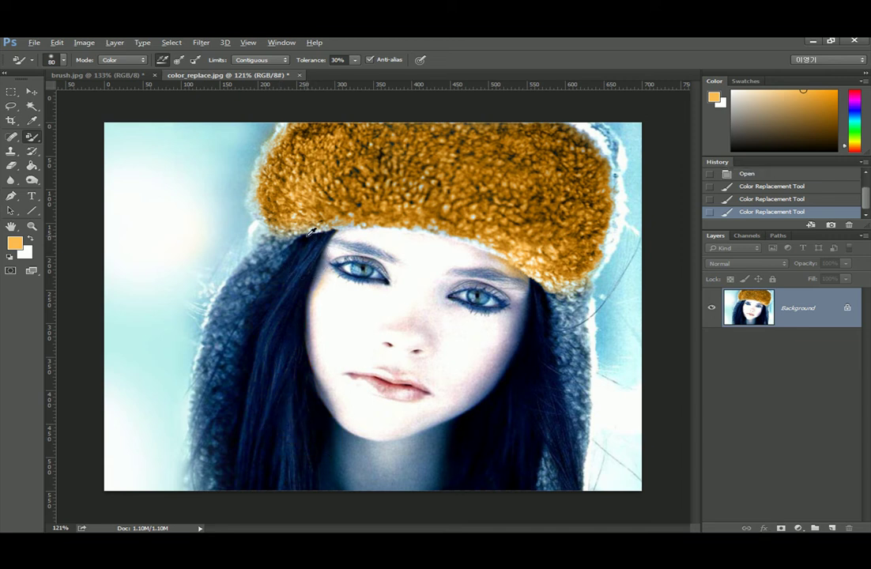
{"action": "scroll", "coordinate": [315, 248], "scroll_direction": "up", "scroll_amount": 5}
{"action": "scroll", "coordinate": [315, 247], "scroll_direction": "up", "scroll_amount": 3}
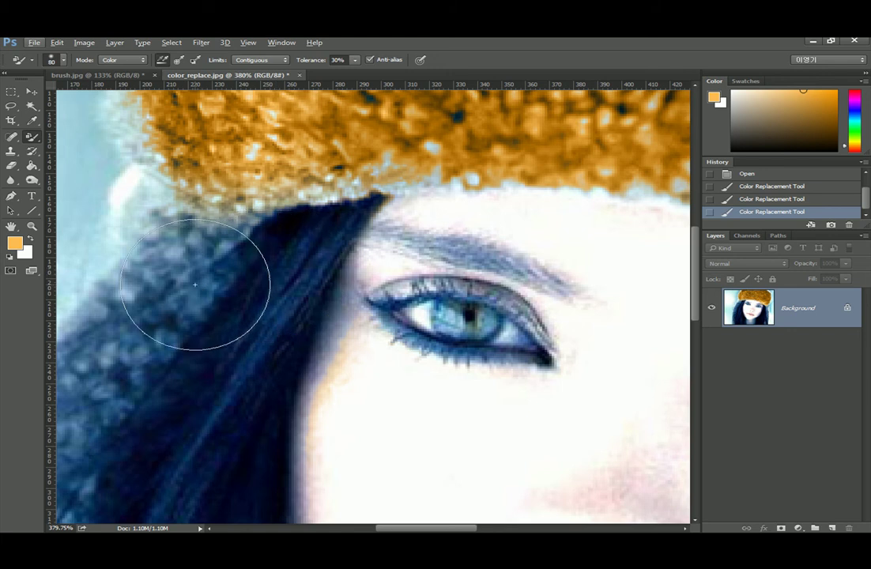
{"action": "mouse_move", "coordinate": [188, 262]}
{"action": "left_mouse_down"}
{"action": "mouse_move", "coordinate": [117, 332]}
{"action": "mouse_move", "coordinate": [207, 237]}
{"action": "left_mouse_up"}
{"action": "key", "text": "ctrl+z"}
{"action": "mouse_move", "coordinate": [459, 320]}
{"action": "left_mouse_down"}
{"action": "mouse_move", "coordinate": [482, 331]}
{"action": "mouse_move", "coordinate": [498, 320]}
{"action": "mouse_move", "coordinate": [464, 313]}
{"action": "mouse_move", "coordinate": [427, 345]}
{"action": "mouse_move", "coordinate": [408, 330]}
{"action": "mouse_move", "coordinate": [427, 344]}
{"action": "mouse_move", "coordinate": [531, 357]}
{"action": "mouse_move", "coordinate": [524, 344]}
{"action": "mouse_move", "coordinate": [440, 315]}
{"action": "mouse_move", "coordinate": [438, 304]}
{"action": "mouse_move", "coordinate": [400, 322]}
{"action": "mouse_move", "coordinate": [479, 311]}
{"action": "left_mouse_up"}
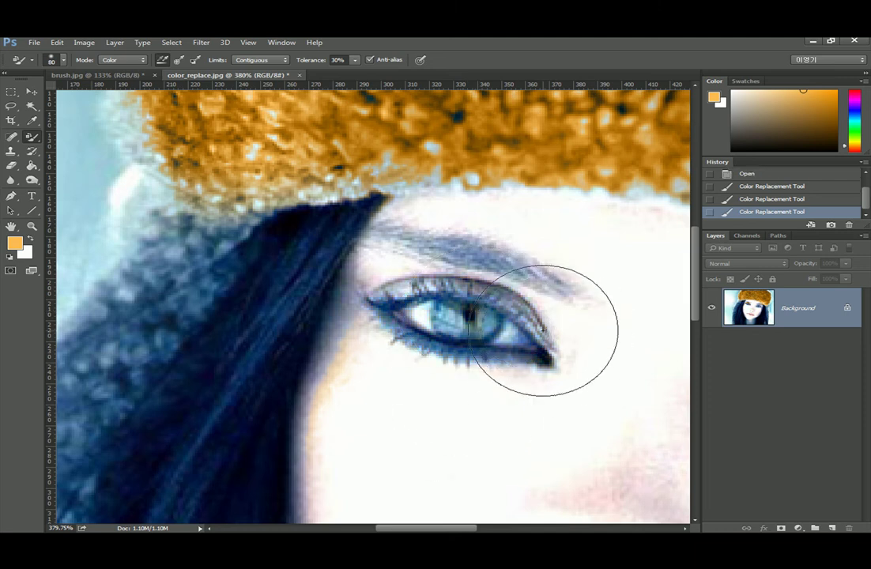
Set the foreground color to dark green (056600) and recolor the hair on both sides of the face.
{"action": "scroll", "coordinate": [517, 296], "scroll_direction": "down", "scroll_amount": 1}
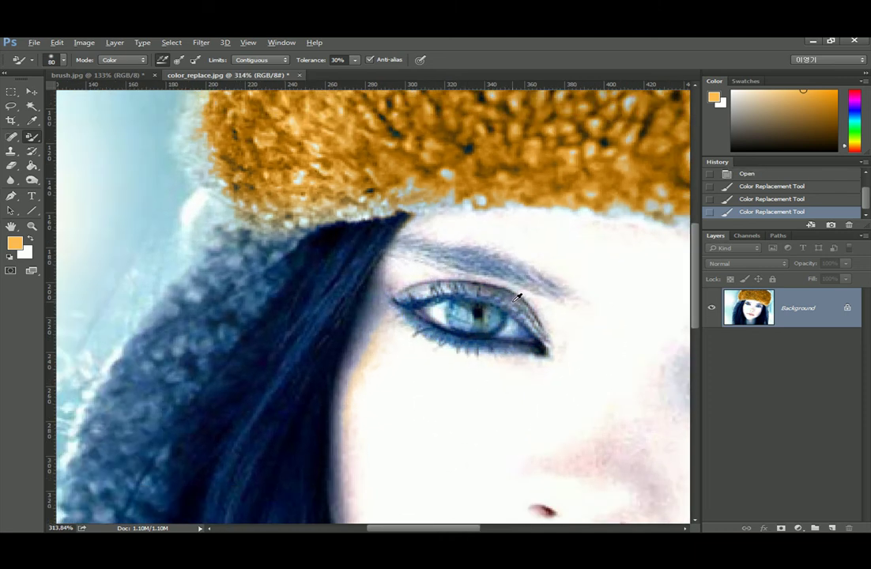
{"action": "scroll", "coordinate": [517, 296], "scroll_direction": "down", "scroll_amount": 3}
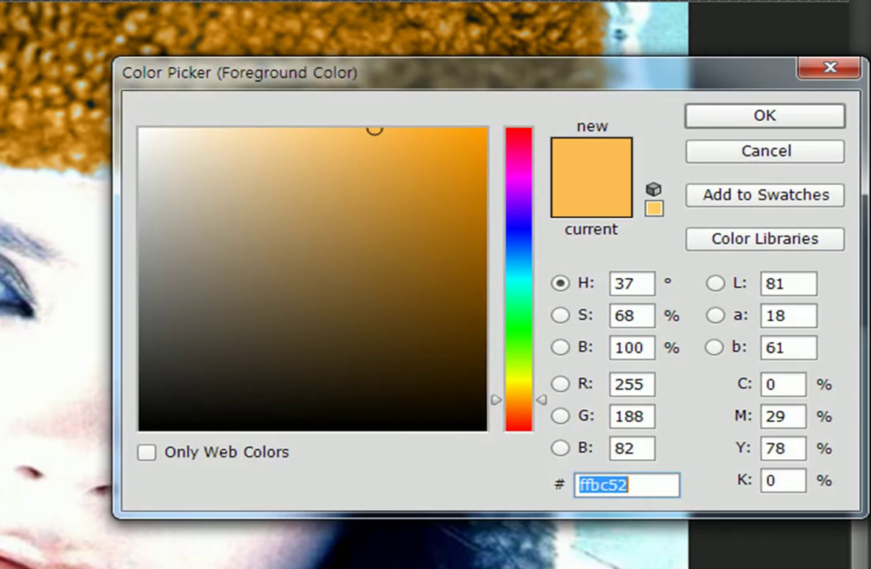
{"action": "left_click", "coordinate": [530, 330]}
{"action": "left_click_drag", "start_coordinate": [522, 311], "coordinate": [520, 340]}
{"action": "left_click_drag", "start_coordinate": [445, 284], "coordinate": [486, 310]}
{"action": "left_click", "coordinate": [799, 124]}
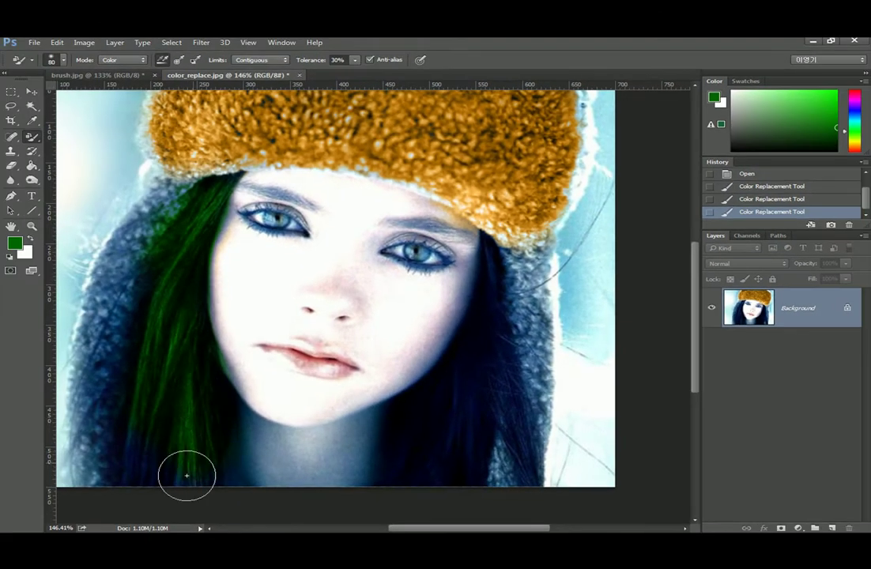
{"action": "mouse_move", "coordinate": [187, 475]}
{"action": "left_mouse_down"}
{"action": "mouse_move", "coordinate": [149, 416]}
{"action": "mouse_move", "coordinate": [181, 299]}
{"action": "mouse_move", "coordinate": [187, 468]}
{"action": "left_mouse_up"}
{"action": "mouse_move", "coordinate": [506, 308]}
{"action": "left_mouse_down"}
{"action": "mouse_move", "coordinate": [482, 254]}
{"action": "mouse_move", "coordinate": [482, 460]}
{"action": "mouse_move", "coordinate": [447, 437]}
{"action": "left_mouse_up"}
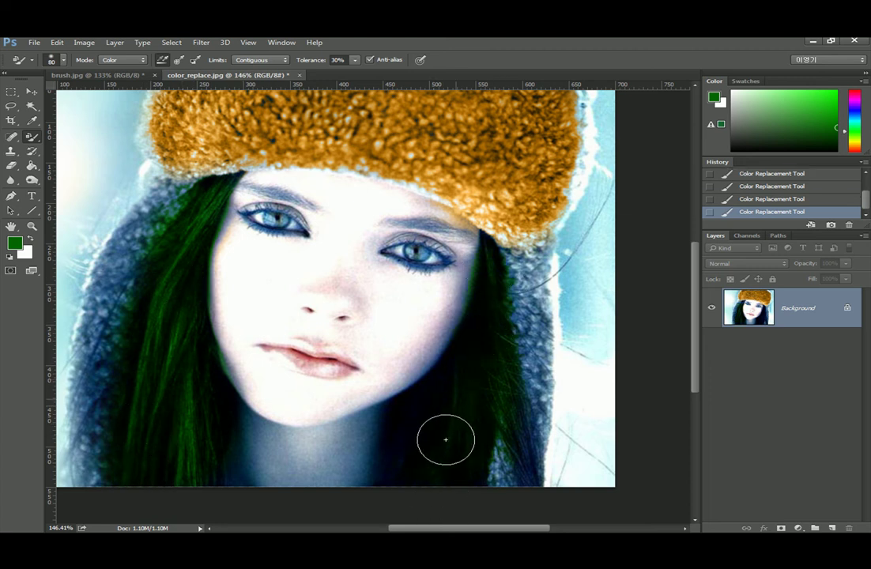
Set the foreground color to pink (e80099) for recoloring the eyes.
{"action": "scroll", "coordinate": [452, 366], "scroll_direction": "up", "scroll_amount": 1}
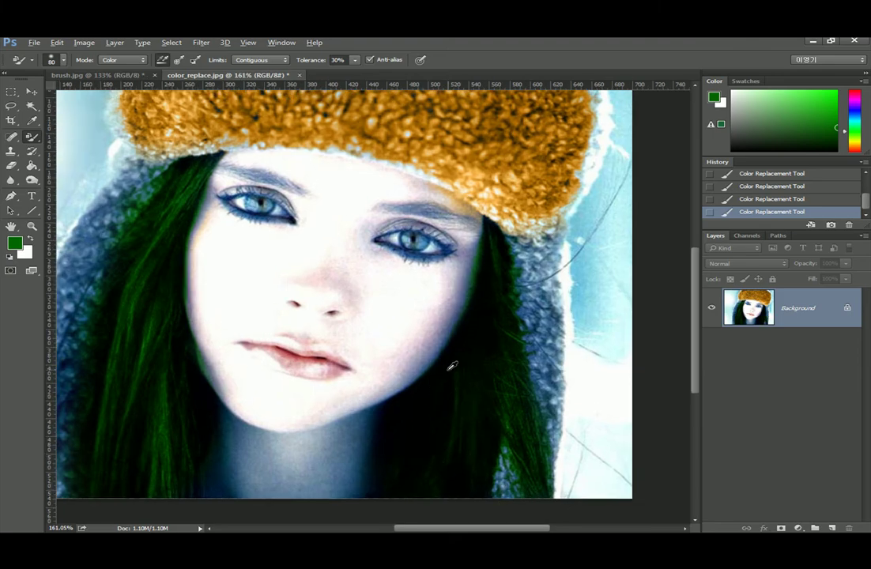
{"action": "scroll", "coordinate": [451, 366], "scroll_direction": "up", "scroll_amount": 5}
{"action": "scroll", "coordinate": [443, 364], "scroll_direction": "down", "scroll_amount": 11}
{"action": "scroll", "coordinate": [385, 286], "scroll_direction": "up", "scroll_amount": 7}
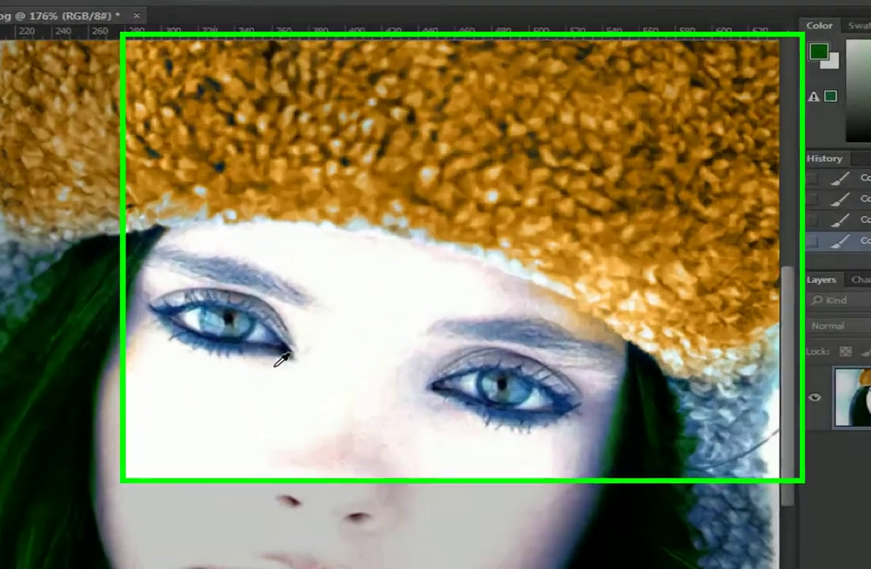
{"action": "scroll", "coordinate": [275, 362], "scroll_direction": "up", "scroll_amount": 5}
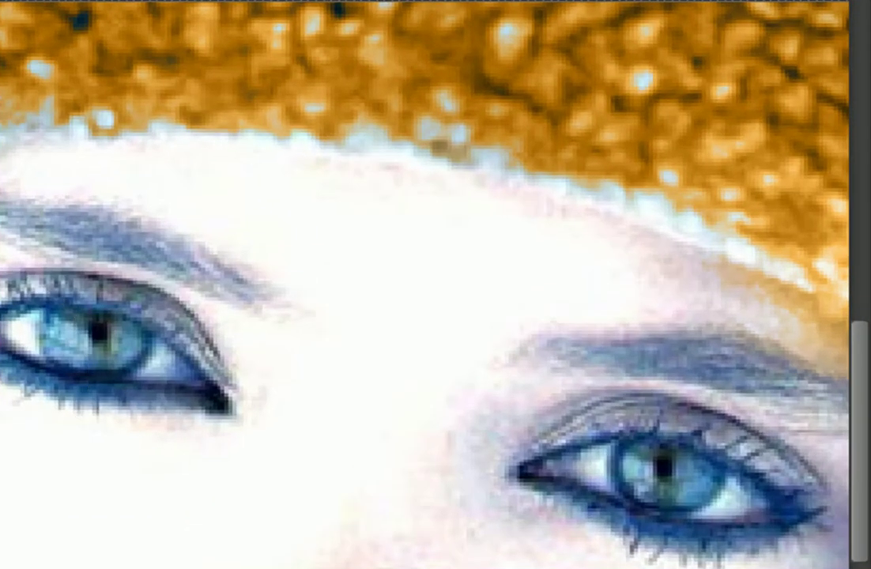
{"action": "left_click", "coordinate": [2, 234]}
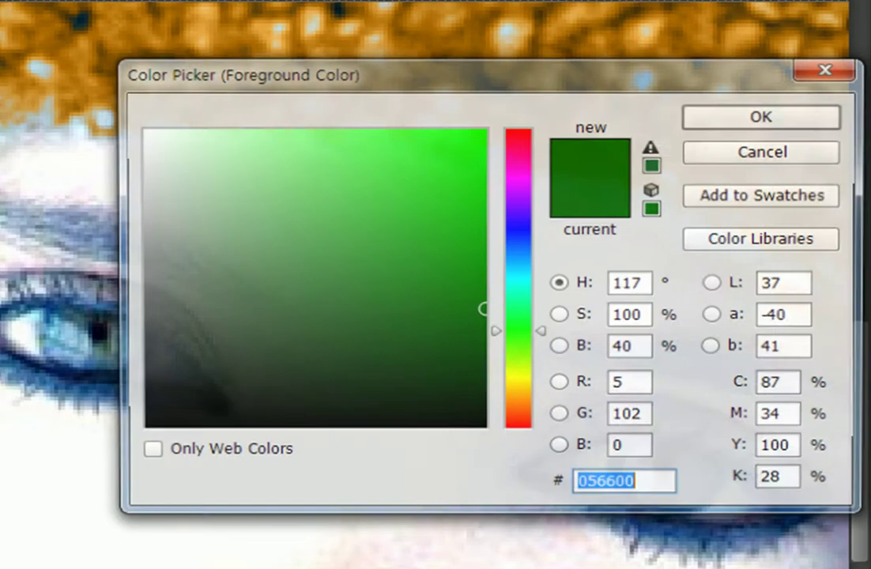
{"action": "left_click_drag", "start_coordinate": [521, 255], "coordinate": [520, 225]}
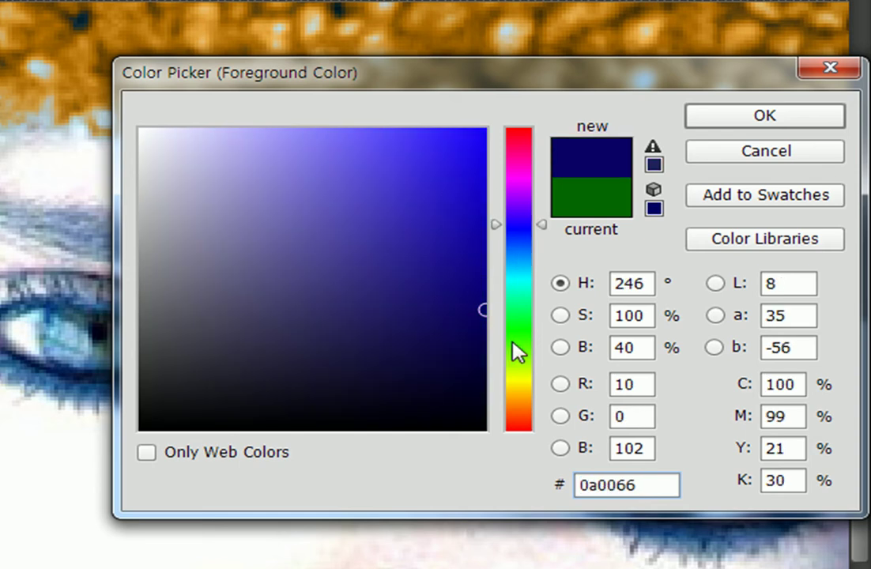
{"action": "left_click", "coordinate": [518, 162]}
{"action": "left_click", "coordinate": [484, 154]}
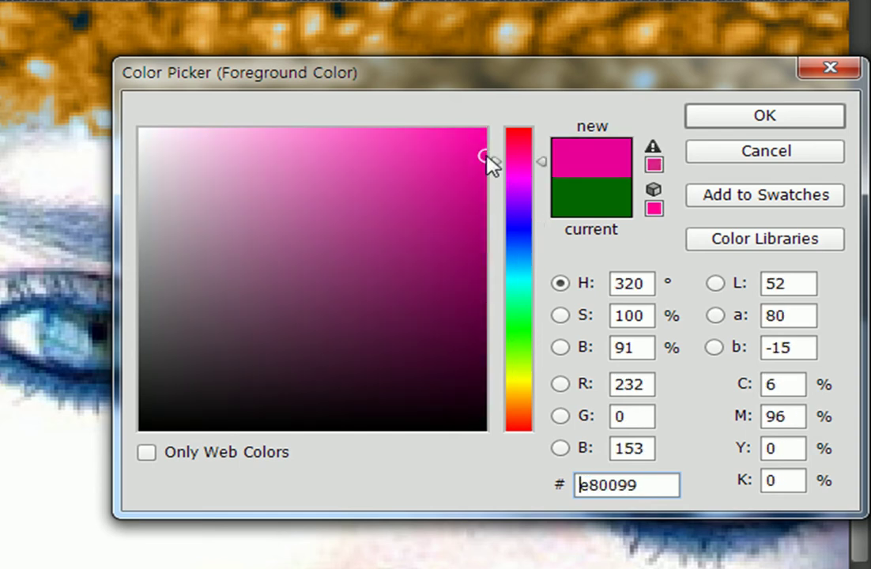
{"action": "left_click", "coordinate": [786, 122]}
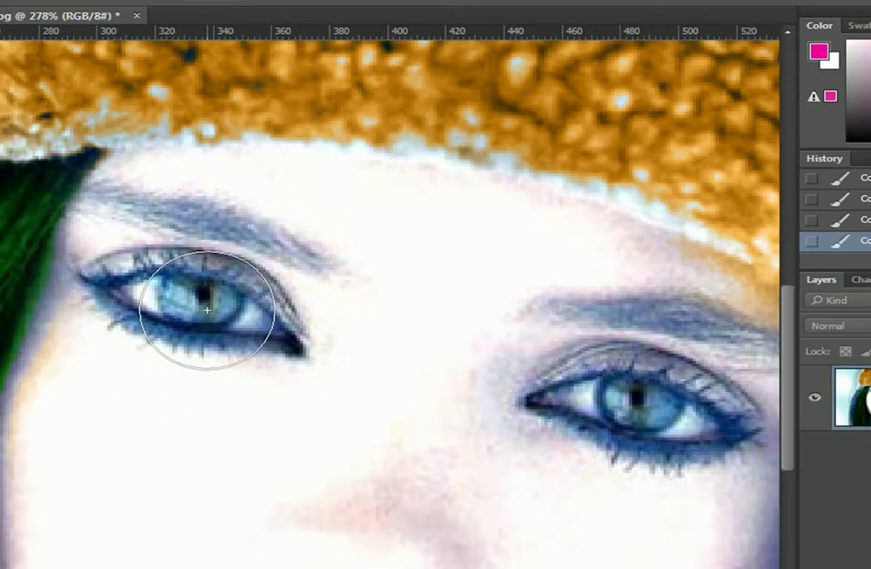
Try recoloring the eye nearest the left edge of the portrait pink, and undo the strokes.
{"action": "mouse_move", "coordinate": [103, 341]}
{"action": "left_mouse_down"}
{"action": "mouse_move", "coordinate": [116, 332]}
{"action": "mouse_move", "coordinate": [98, 340]}
{"action": "mouse_move", "coordinate": [73, 320]}
{"action": "left_mouse_up"}
{"action": "mouse_move", "coordinate": [328, 241]}
{"action": "left_mouse_down"}
{"action": "mouse_move", "coordinate": [315, 266]}
{"action": "mouse_move", "coordinate": [382, 275]}
{"action": "mouse_move", "coordinate": [374, 251]}
{"action": "left_mouse_up"}
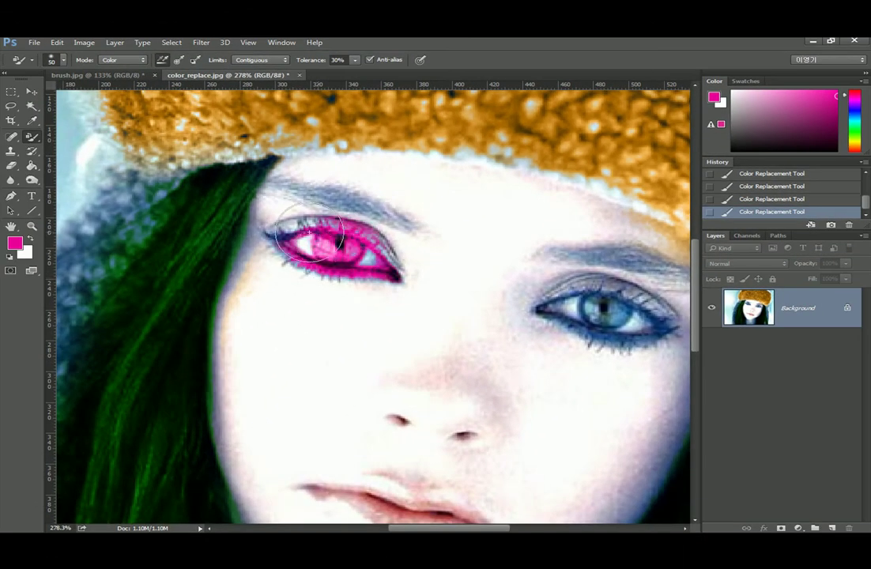
{"action": "scroll", "coordinate": [510, 274], "scroll_direction": "down", "scroll_amount": 4}
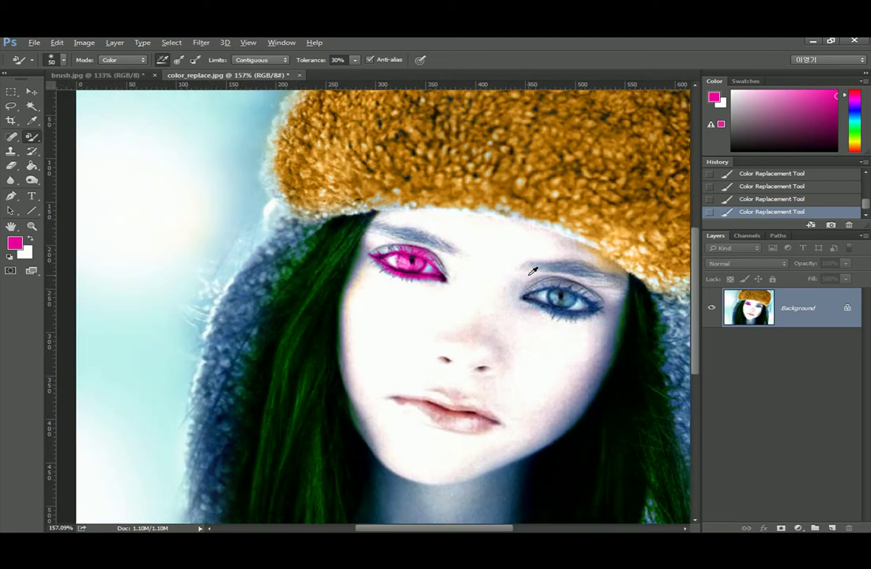
{"action": "scroll", "coordinate": [462, 264], "scroll_direction": "up", "scroll_amount": 2}
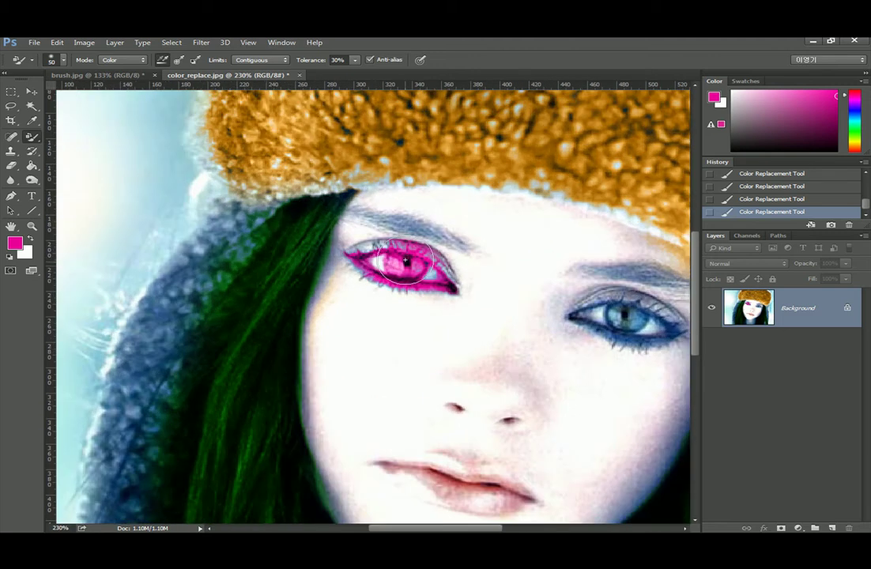
{"action": "key", "text": "ctrl+alt+z"}
{"action": "key", "text": "ctrl+alt+z"}
{"action": "key", "text": "ctrl+alt+z"}
{"action": "key", "text": "ctrl+alt+z"}
{"action": "key", "text": "ctrl+alt+z"}
{"action": "key", "text": "ctrl+alt+z"}
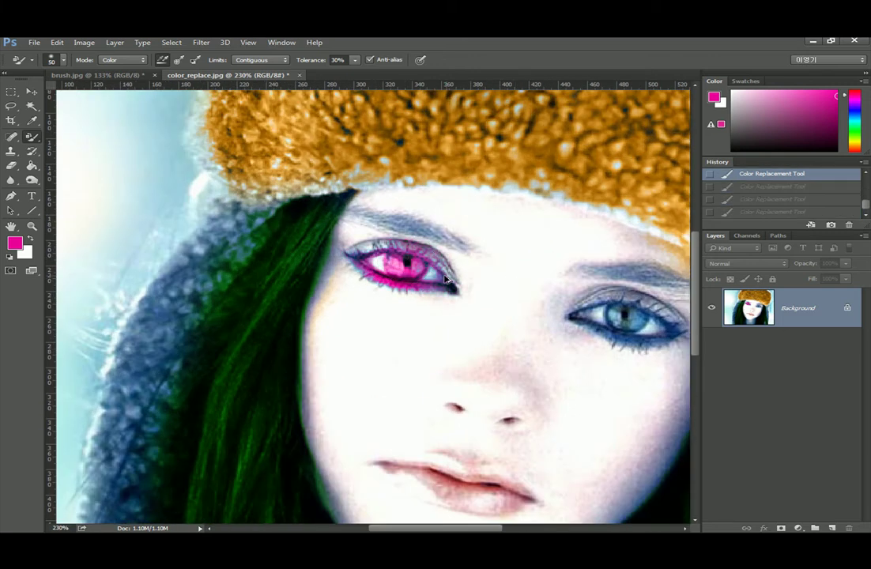
Enlarge the brush, try a pink stroke over the same eye again, and undo it.
{"action": "key", "text": "bracketright"}
{"action": "key", "text": "bracketright"}
{"action": "mouse_move", "coordinate": [402, 274]}
{"action": "left_mouse_down"}
{"action": "mouse_move", "coordinate": [405, 290]}
{"action": "mouse_move", "coordinate": [415, 265]}
{"action": "left_mouse_up"}
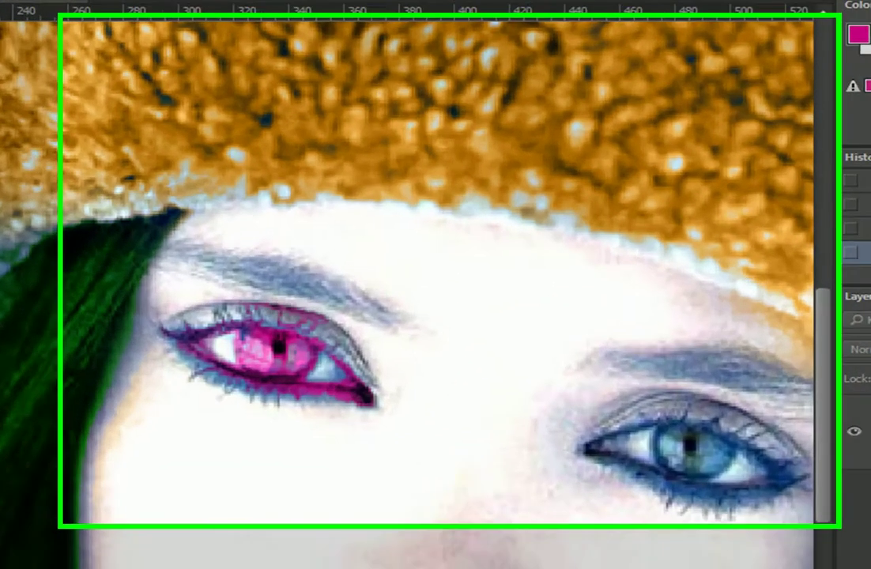
{"action": "key", "text": "ctrl+z"}
Set the foreground color to orange (ff6c0a) and recolor both eyes of the portrait.
{"action": "left_click", "coordinate": [15, 242]}
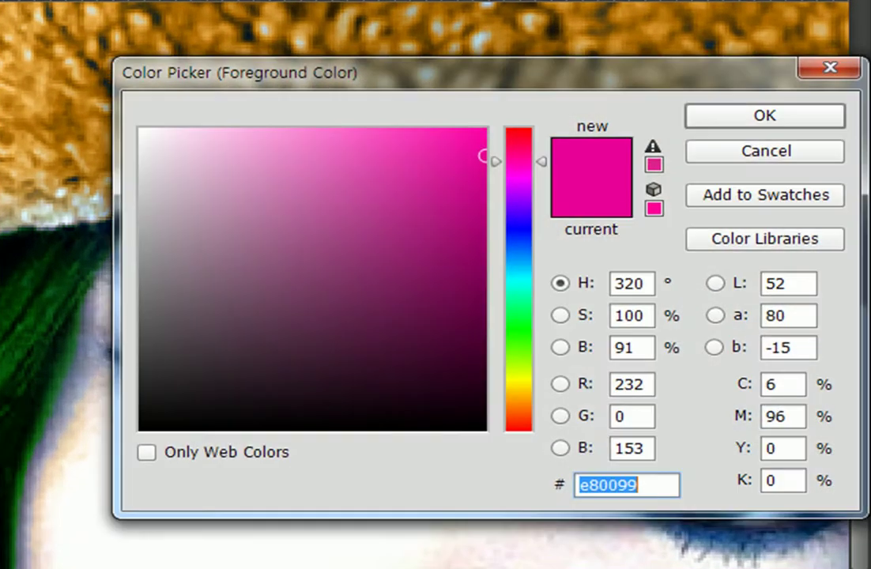
{"action": "mouse_move", "coordinate": [532, 394]}
{"action": "left_mouse_down"}
{"action": "mouse_move", "coordinate": [525, 397]}
{"action": "mouse_move", "coordinate": [525, 384]}
{"action": "left_mouse_up"}
{"action": "left_click_drag", "start_coordinate": [450, 190], "coordinate": [473, 128]}
{"action": "left_click", "coordinate": [517, 407]}
{"action": "left_click", "coordinate": [760, 117]}
{"action": "mouse_move", "coordinate": [243, 440]}
{"action": "left_mouse_down"}
{"action": "mouse_move", "coordinate": [207, 368]}
{"action": "mouse_move", "coordinate": [294, 394]}
{"action": "left_mouse_up"}
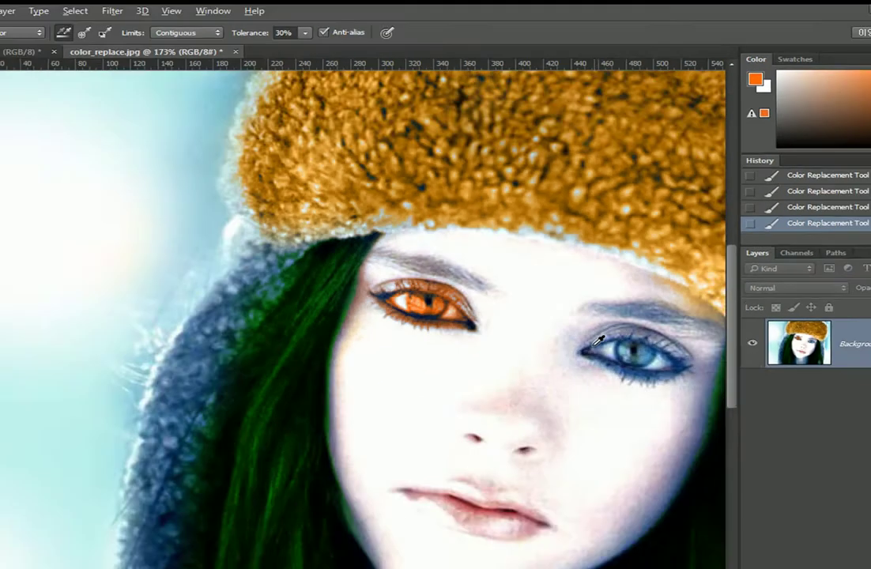
{"action": "key", "text": "ctrl+0"}
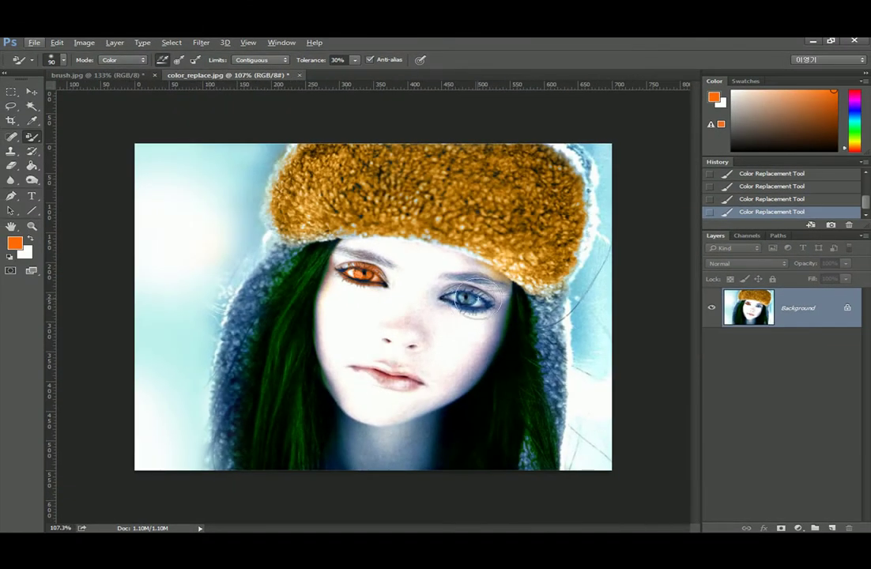
{"action": "left_click_drag", "start_coordinate": [468, 298], "coordinate": [466, 305]}
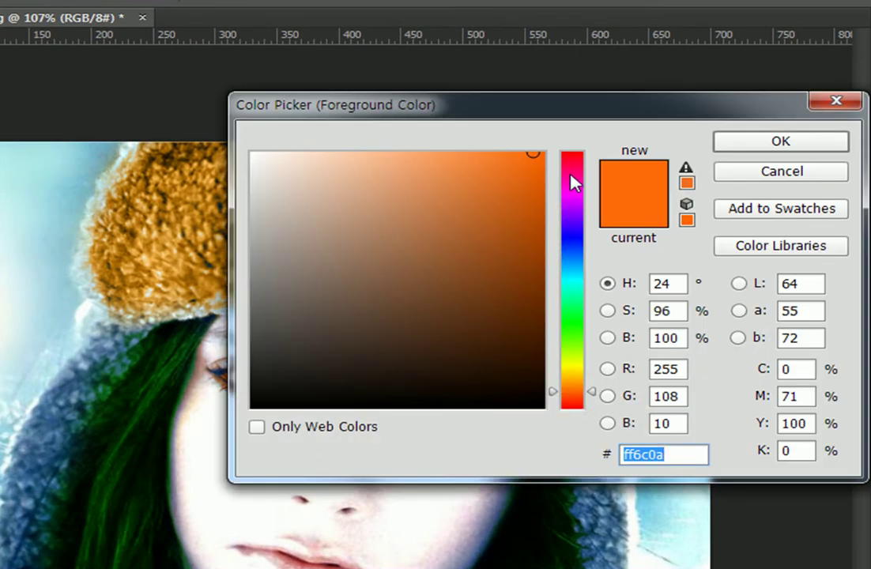
Set the foreground color to red (ff0a0a) and recolor the lips.
{"action": "left_click_drag", "start_coordinate": [570, 175], "coordinate": [574, 144]}
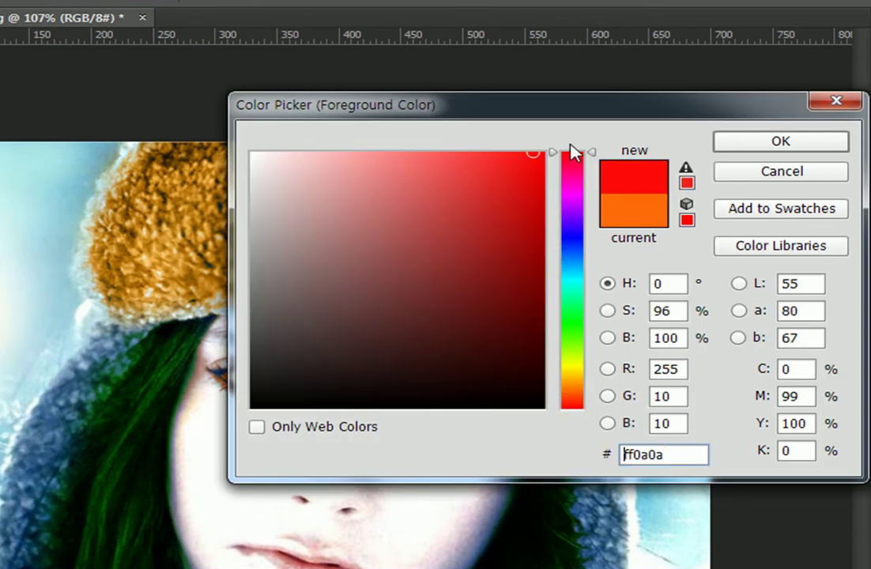
{"action": "key", "text": "Return"}
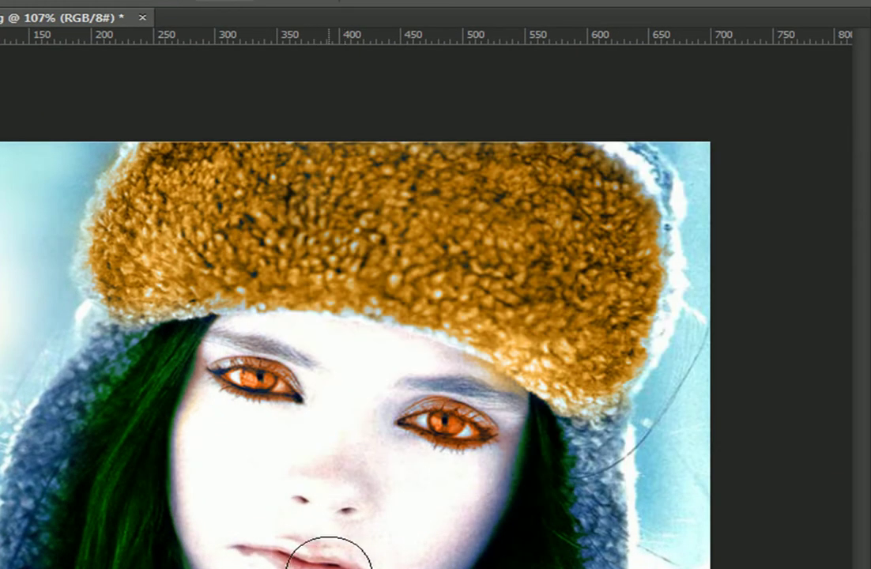
{"action": "mouse_move", "coordinate": [271, 560]}
{"action": "left_mouse_down"}
{"action": "mouse_move", "coordinate": [352, 563]}
{"action": "mouse_move", "coordinate": [303, 564]}
{"action": "mouse_move", "coordinate": [249, 548]}
{"action": "mouse_move", "coordinate": [436, 565]}
{"action": "left_mouse_up"}
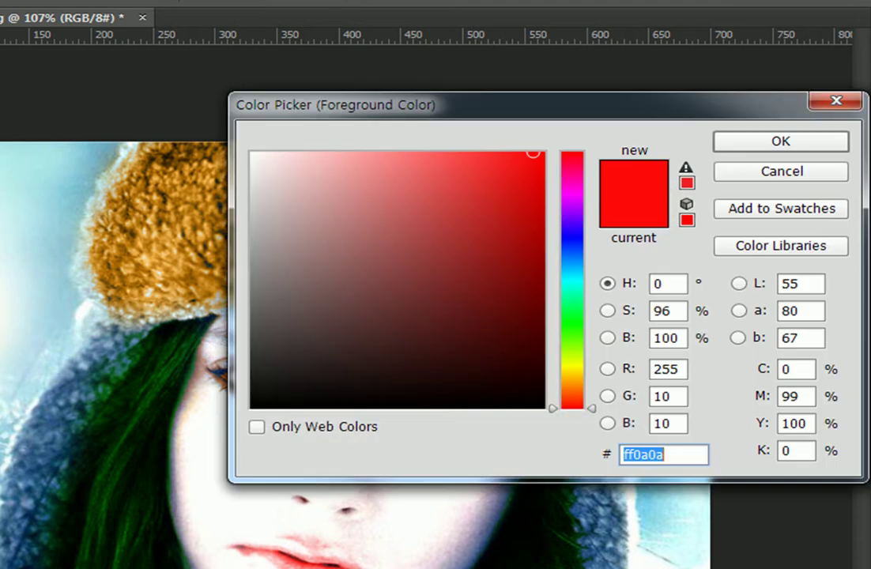
Sample the hat's golden brown (d29129) as the foreground color and recolor the ear flaps on both sides.
{"action": "left_click", "coordinate": [192, 228]}
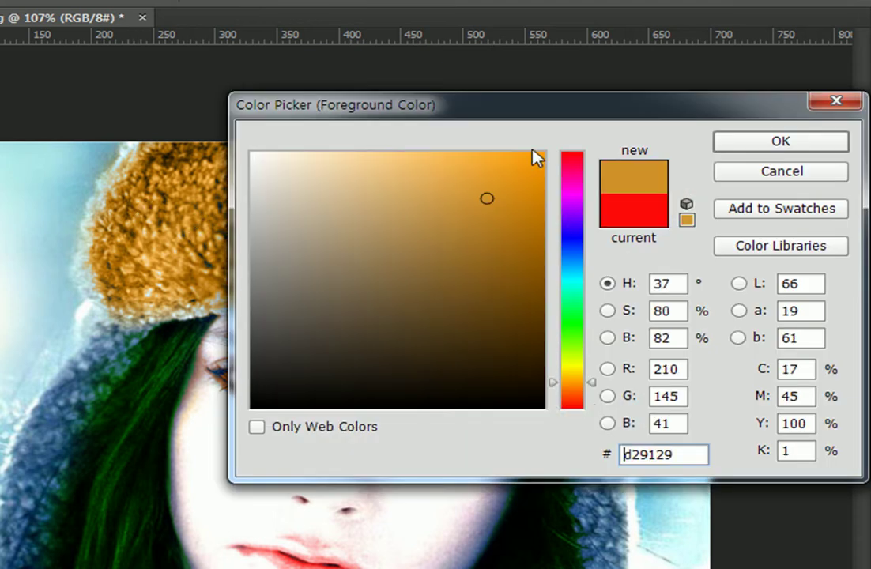
{"action": "left_click", "coordinate": [758, 143]}
{"action": "mouse_move", "coordinate": [19, 466]}
{"action": "left_mouse_down"}
{"action": "mouse_move", "coordinate": [23, 419]}
{"action": "mouse_move", "coordinate": [118, 316]}
{"action": "mouse_move", "coordinate": [134, 332]}
{"action": "mouse_move", "coordinate": [94, 366]}
{"action": "mouse_move", "coordinate": [20, 557]}
{"action": "mouse_move", "coordinate": [12, 442]}
{"action": "left_mouse_up"}
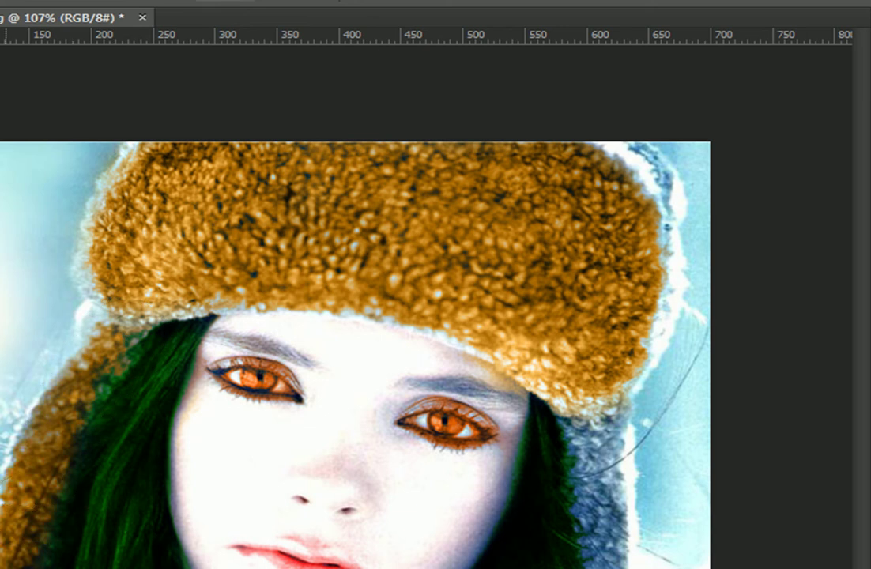
{"action": "mouse_move", "coordinate": [587, 443]}
{"action": "left_mouse_down"}
{"action": "mouse_move", "coordinate": [622, 482]}
{"action": "mouse_move", "coordinate": [603, 550]}
{"action": "mouse_move", "coordinate": [608, 562]}
{"action": "left_mouse_up"}
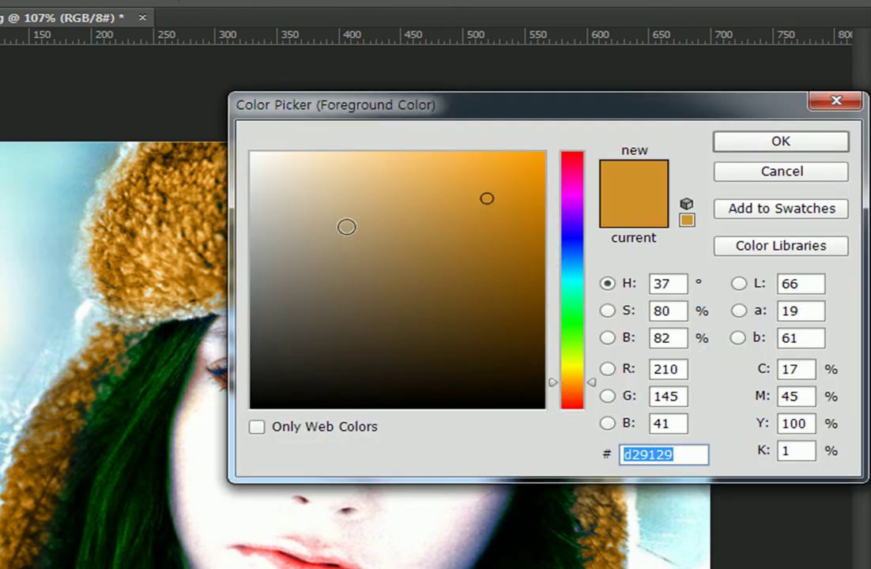
Set the foreground color to gray (5b5b5b) and recolor the blue background on both sides of the figure.
{"action": "left_click", "coordinate": [203, 313]}
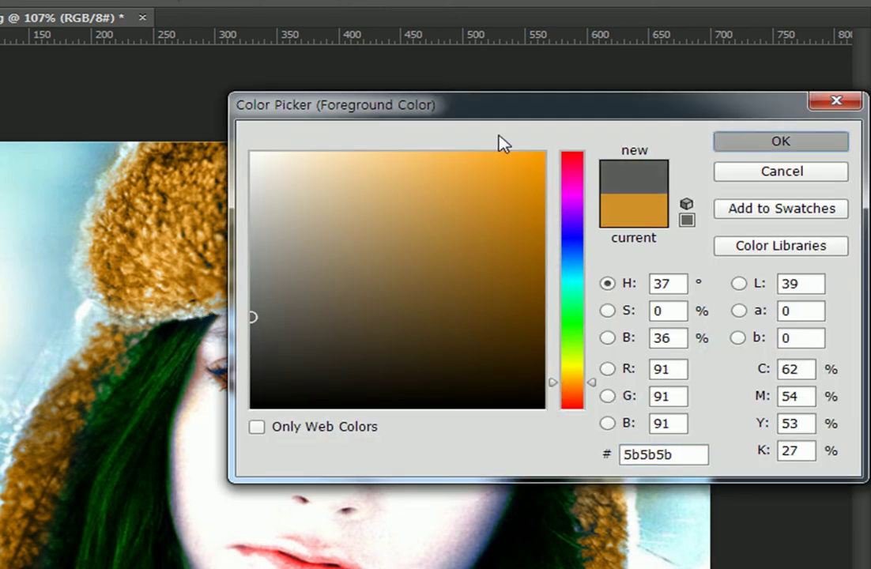
{"action": "left_click", "coordinate": [755, 142]}
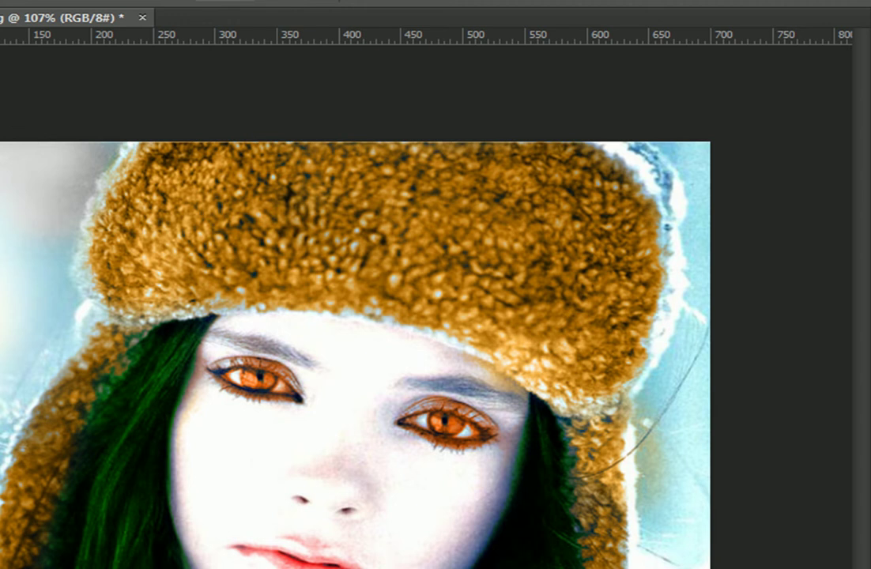
{"action": "mouse_move", "coordinate": [2, 156]}
{"action": "left_mouse_down"}
{"action": "mouse_move", "coordinate": [38, 179]}
{"action": "mouse_move", "coordinate": [88, 152]}
{"action": "mouse_move", "coordinate": [37, 326]}
{"action": "mouse_move", "coordinate": [2, 300]}
{"action": "left_mouse_up"}
{"action": "left_click_drag", "start_coordinate": [4, 381], "coordinate": [0, 403]}
{"action": "mouse_move", "coordinate": [701, 202]}
{"action": "left_mouse_down"}
{"action": "mouse_move", "coordinate": [667, 182]}
{"action": "mouse_move", "coordinate": [693, 326]}
{"action": "mouse_move", "coordinate": [662, 568]}
{"action": "left_mouse_up"}
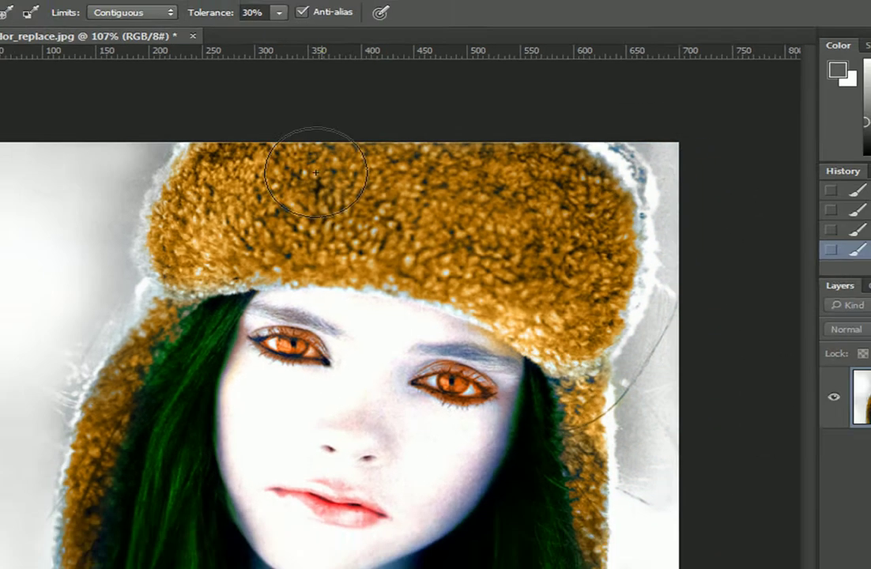
Recolor the hat's fur front and both eyes gray.
{"action": "mouse_move", "coordinate": [286, 184]}
{"action": "left_mouse_down"}
{"action": "mouse_move", "coordinate": [234, 219]}
{"action": "mouse_move", "coordinate": [166, 219]}
{"action": "left_mouse_up"}
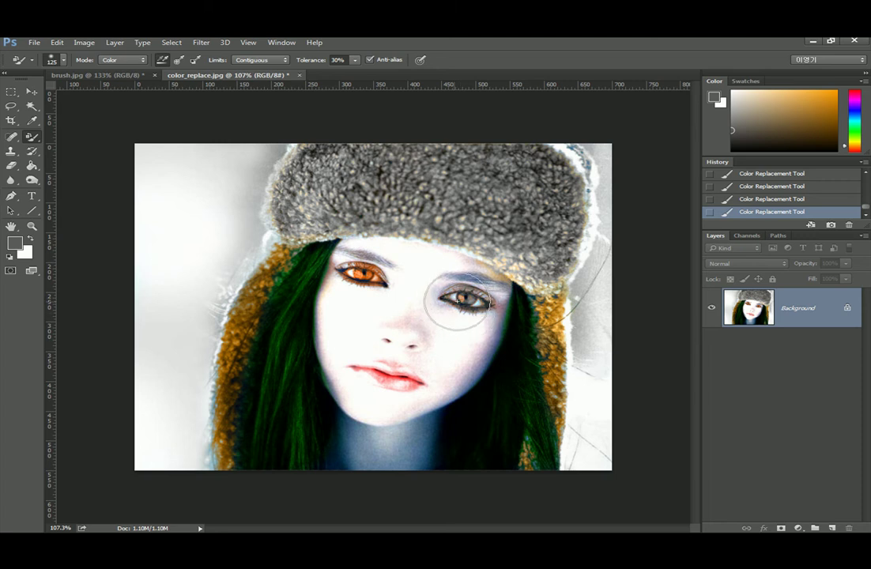
{"action": "mouse_move", "coordinate": [359, 286]}
{"action": "left_mouse_down"}
{"action": "mouse_move", "coordinate": [360, 272]}
{"action": "mouse_move", "coordinate": [353, 278]}
{"action": "left_mouse_up"}
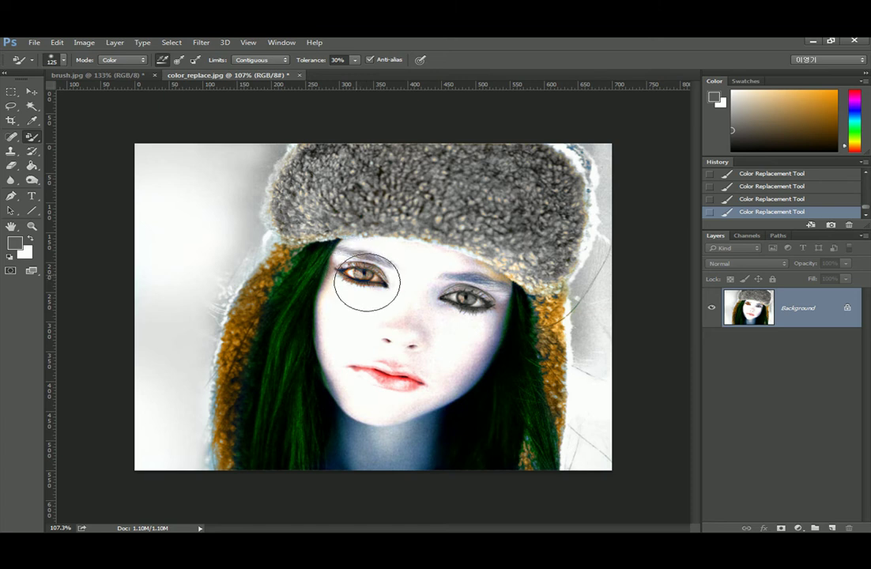
{"action": "key", "text": "ctrl+minus"}
{"action": "key", "text": "ctrl+plus"}
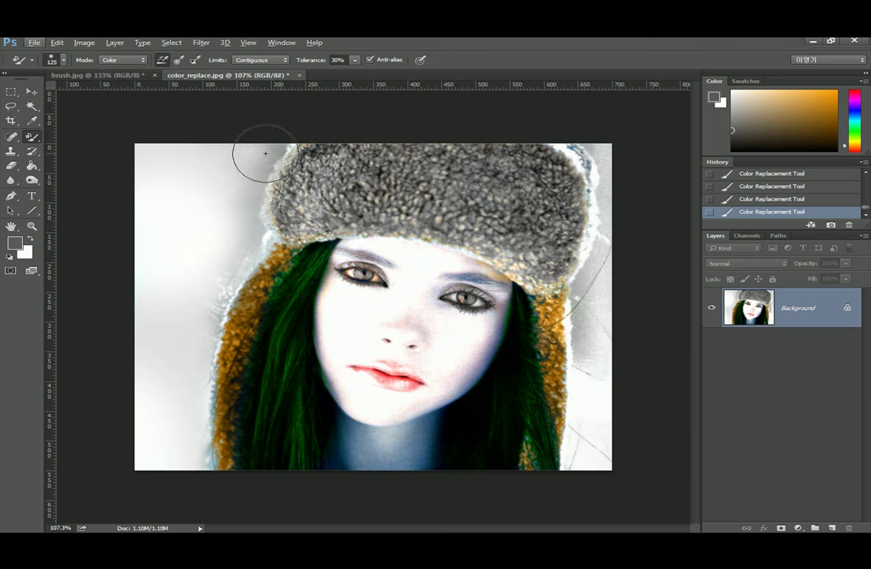
Open the image soon.jpg and enlarge its view.
{"action": "left_click", "coordinate": [35, 41]}
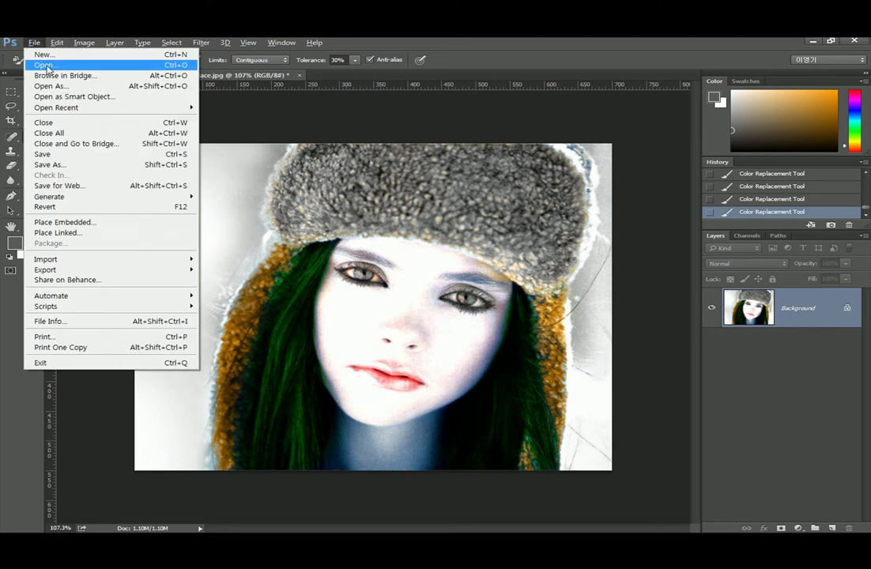
{"action": "left_click", "coordinate": [40, 64]}
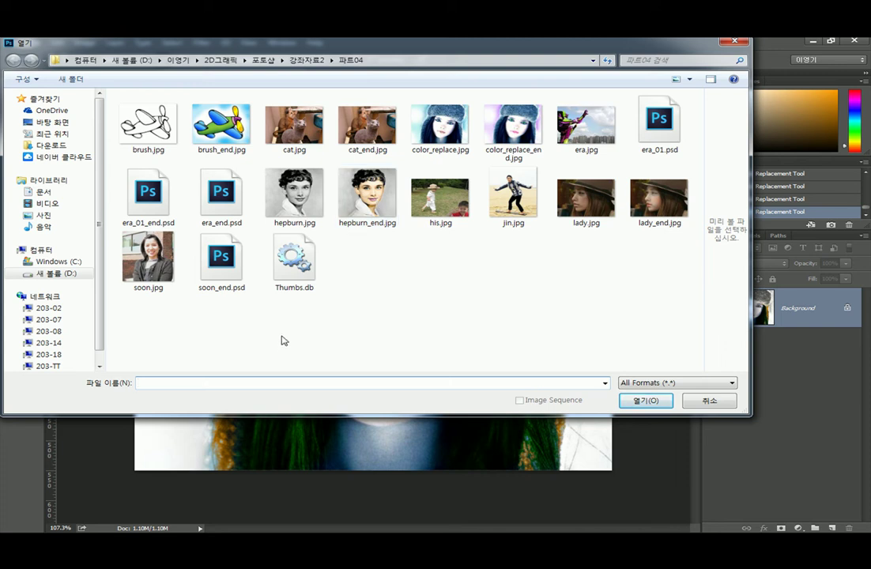
{"action": "double_click", "coordinate": [156, 265]}
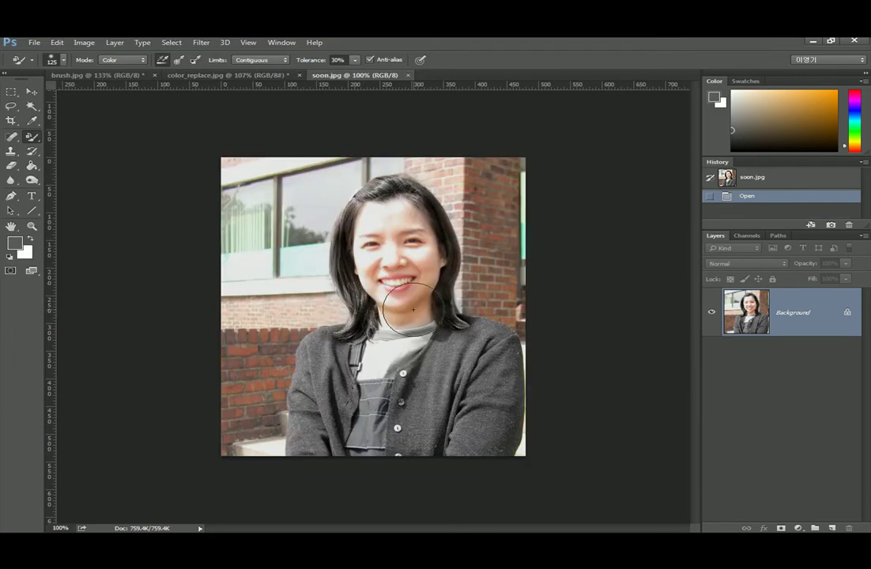
{"action": "scroll", "coordinate": [431, 402], "scroll_direction": "up", "scroll_amount": 1}
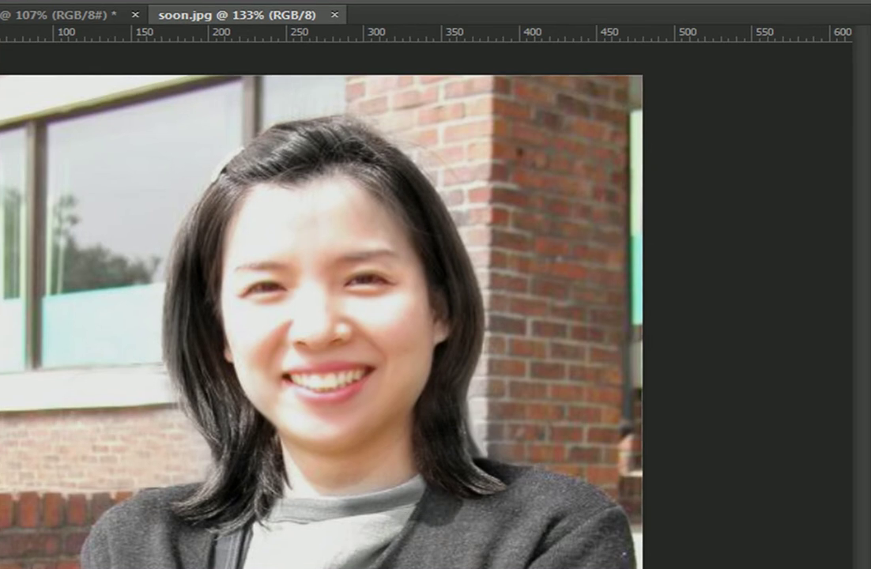
Set the foreground color to light violet-blue and recolor the woman's cardigan and hair.
{"action": "left_click", "coordinate": [2, 553]}
{"action": "left_click", "coordinate": [569, 233]}
{"action": "left_click_drag", "start_coordinate": [486, 222], "coordinate": [426, 150]}
{"action": "left_click", "coordinate": [799, 143]}
{"action": "left_click_drag", "start_coordinate": [536, 554], "coordinate": [458, 529]}
{"action": "left_click_drag", "start_coordinate": [474, 442], "coordinate": [508, 501]}
{"action": "mouse_move", "coordinate": [103, 549]}
{"action": "left_mouse_down"}
{"action": "mouse_move", "coordinate": [156, 544]}
{"action": "mouse_move", "coordinate": [145, 544]}
{"action": "mouse_move", "coordinate": [184, 515]}
{"action": "mouse_move", "coordinate": [233, 514]}
{"action": "left_mouse_up"}
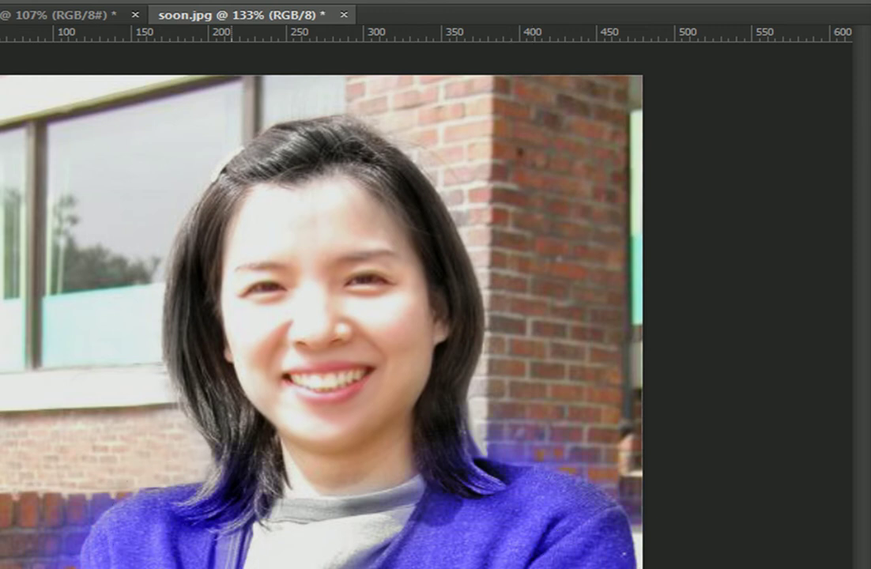
{"action": "mouse_move", "coordinate": [312, 155]}
{"action": "left_mouse_down"}
{"action": "mouse_move", "coordinate": [226, 181]}
{"action": "mouse_move", "coordinate": [170, 311]}
{"action": "mouse_move", "coordinate": [210, 447]}
{"action": "left_mouse_up"}
{"action": "mouse_move", "coordinate": [321, 146]}
{"action": "left_mouse_down"}
{"action": "mouse_move", "coordinate": [416, 215]}
{"action": "mouse_move", "coordinate": [460, 389]}
{"action": "mouse_move", "coordinate": [596, 555]}
{"action": "left_mouse_up"}
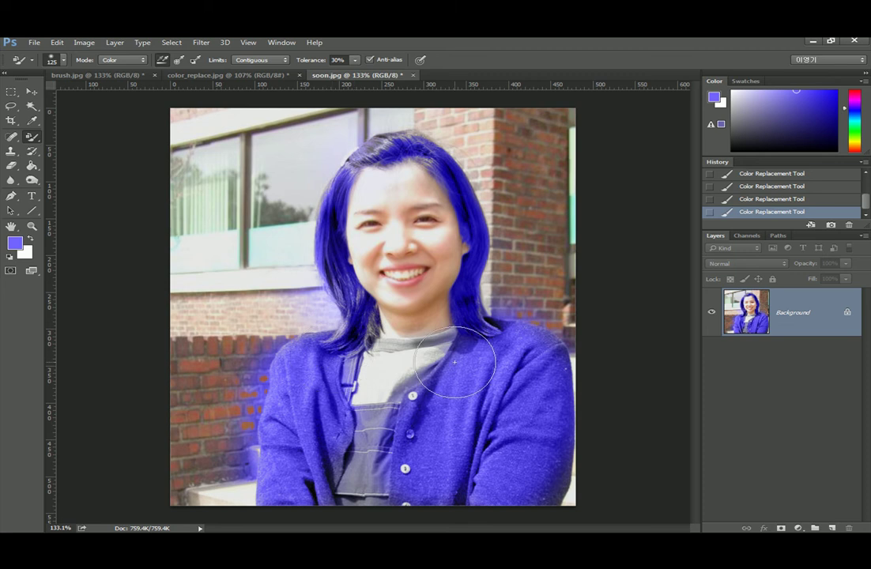
Undo all the color replacement strokes on soon.jpg, back to its opened state.
{"action": "key", "text": "ctrl+alt+z"}
{"action": "key", "text": "ctrl+alt+z"}
{"action": "key", "text": "ctrl+alt+z"}
{"action": "key", "text": "ctrl+alt+z"}
{"action": "key", "text": "ctrl+alt+z"}
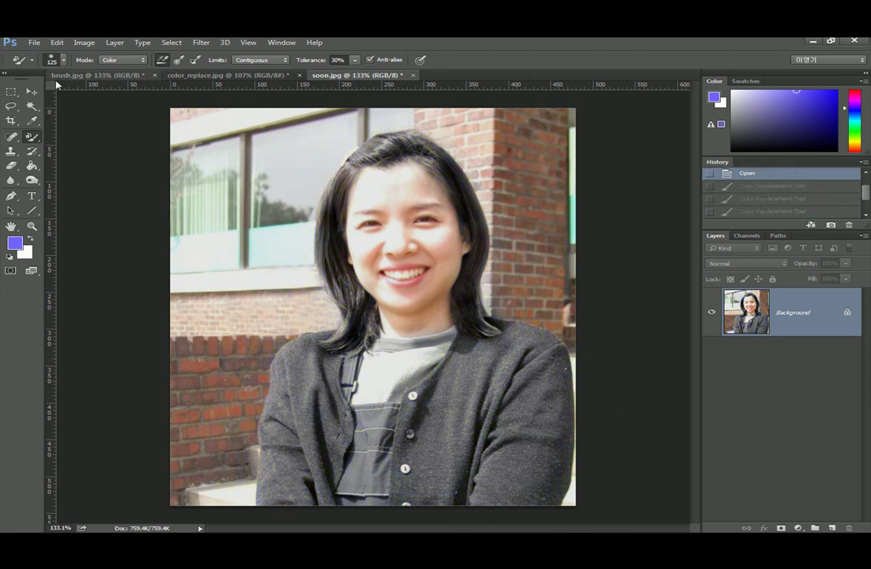
Open the yellow car image replace.jpg from another part folder of the course materials.
{"action": "left_click", "coordinate": [30, 42]}
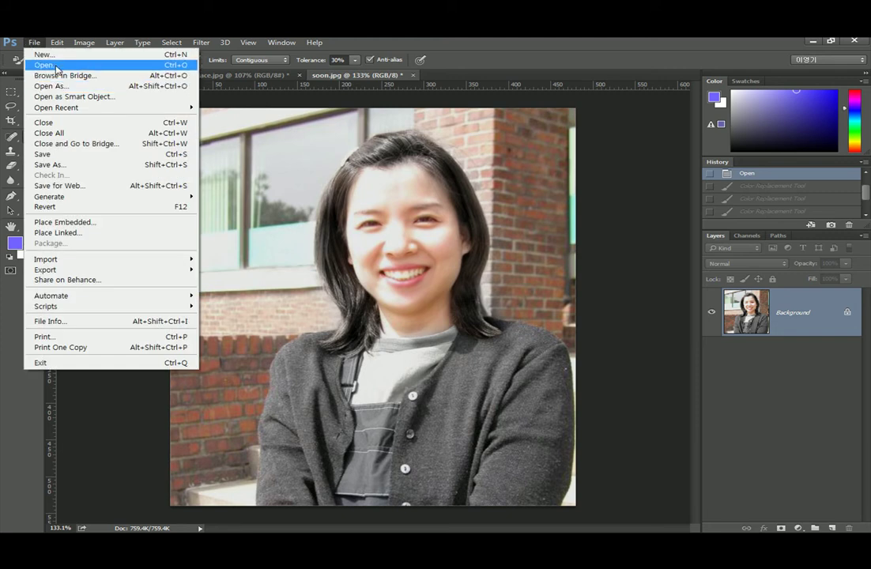
{"action": "left_click", "coordinate": [50, 65]}
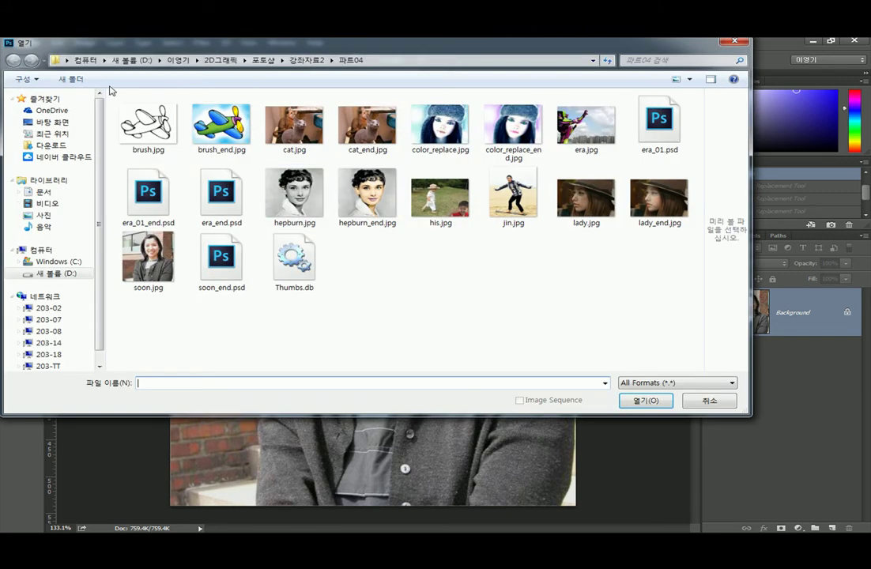
{"action": "left_click", "coordinate": [306, 60]}
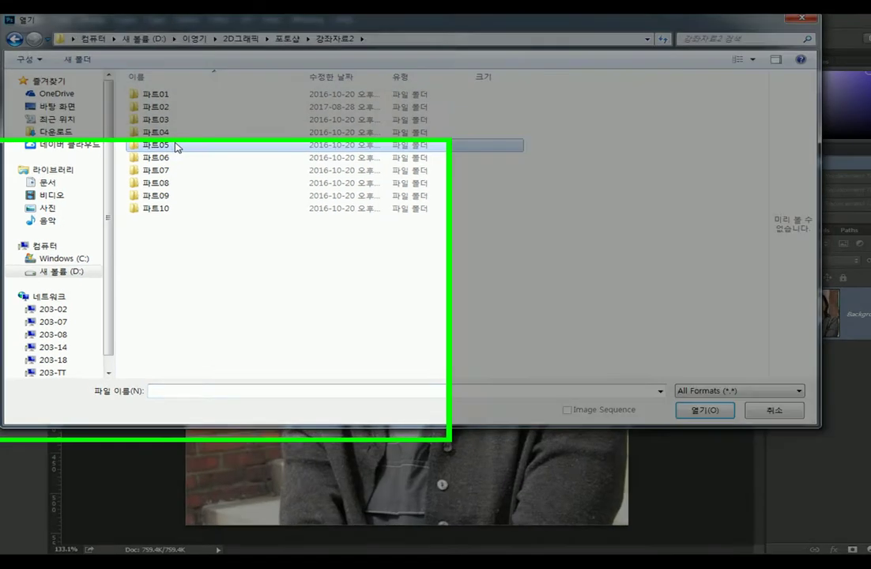
{"action": "double_click", "coordinate": [161, 158]}
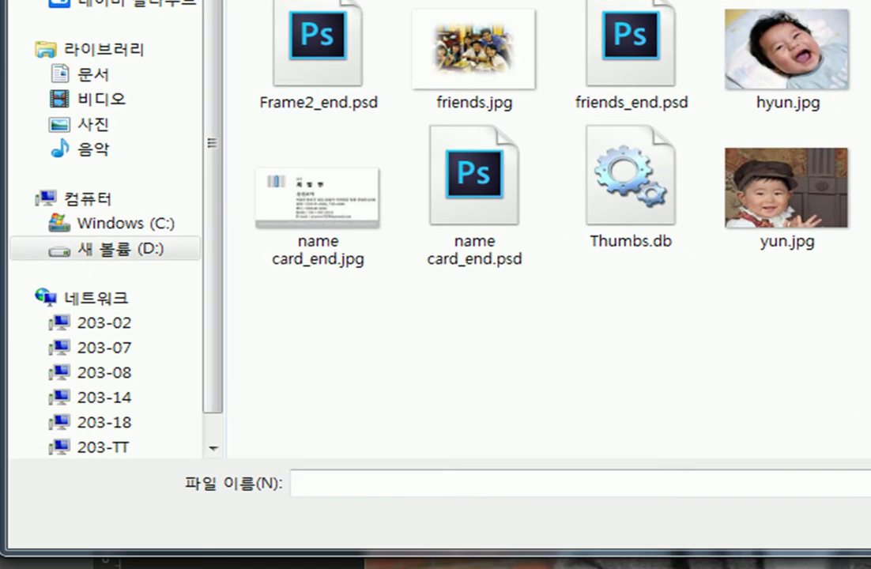
{"action": "key", "text": "BackSpace"}
{"action": "double_click", "coordinate": [320, 24]}
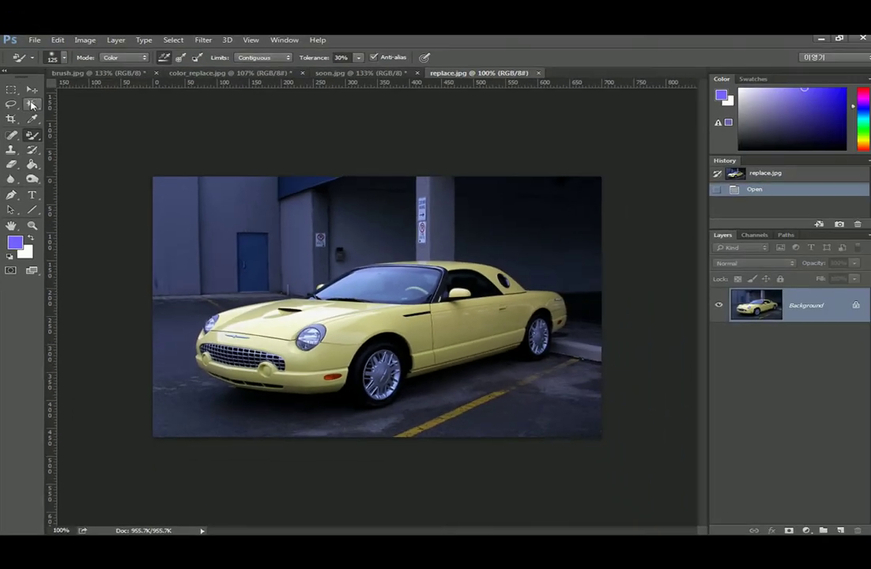
Try to select the yellow car body with the Quick Selection Tool.
{"action": "left_click", "coordinate": [32, 105]}
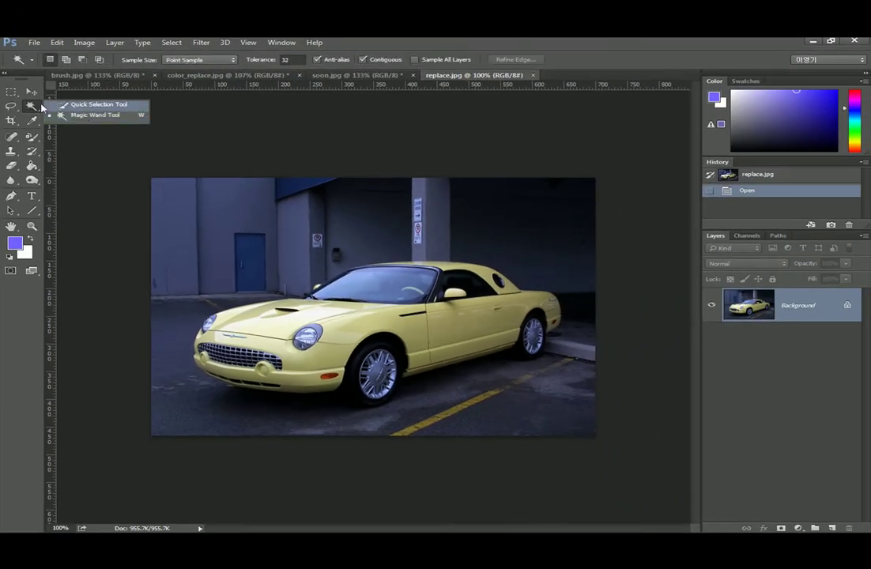
{"action": "left_click", "coordinate": [89, 104]}
{"action": "mouse_move", "coordinate": [312, 314]}
{"action": "left_mouse_down"}
{"action": "mouse_move", "coordinate": [254, 323]}
{"action": "mouse_move", "coordinate": [242, 313]}
{"action": "mouse_move", "coordinate": [274, 308]}
{"action": "mouse_move", "coordinate": [355, 323]}
{"action": "mouse_move", "coordinate": [388, 318]}
{"action": "mouse_move", "coordinate": [491, 336]}
{"action": "left_mouse_up"}
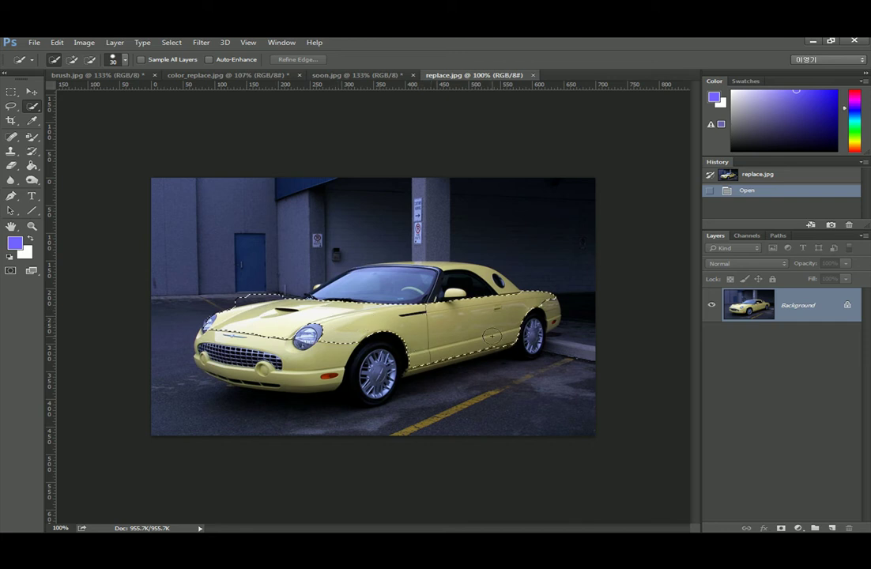
{"action": "key", "text": "ctrl+z"}
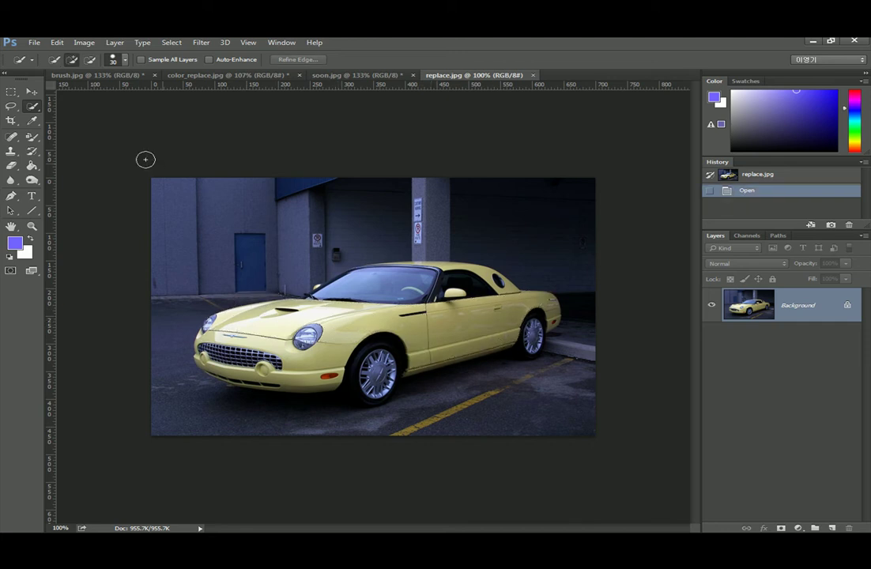
Recolor the whole yellow car body with the light violet-blue foreground color using the Color Replacement Tool.
{"action": "left_click", "coordinate": [30, 138]}
{"action": "mouse_move", "coordinate": [379, 308]}
{"action": "left_mouse_down"}
{"action": "mouse_move", "coordinate": [348, 301]}
{"action": "mouse_move", "coordinate": [316, 332]}
{"action": "mouse_move", "coordinate": [311, 370]}
{"action": "mouse_move", "coordinate": [261, 316]}
{"action": "mouse_move", "coordinate": [275, 275]}
{"action": "mouse_move", "coordinate": [231, 321]}
{"action": "left_mouse_up"}
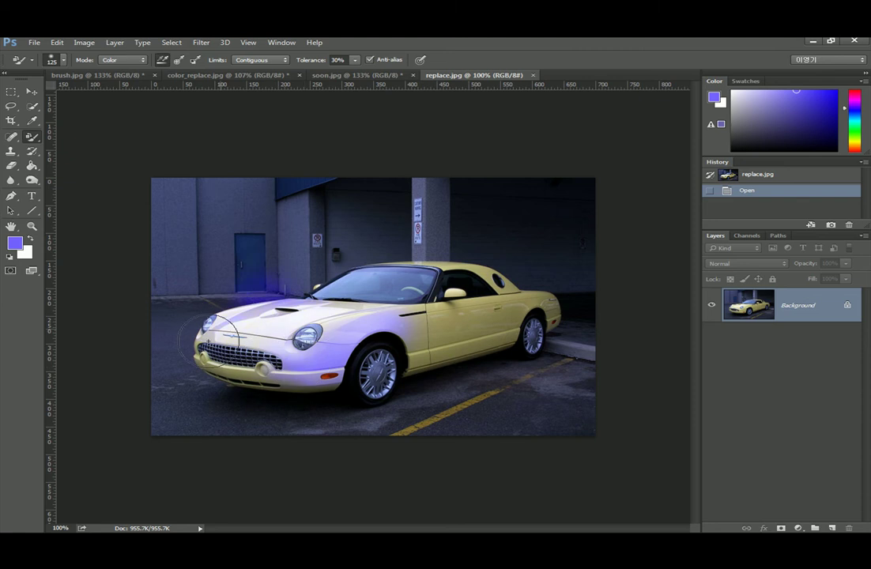
{"action": "mouse_move", "coordinate": [209, 372]}
{"action": "left_mouse_down"}
{"action": "mouse_move", "coordinate": [237, 347]}
{"action": "mouse_move", "coordinate": [367, 292]}
{"action": "mouse_move", "coordinate": [410, 308]}
{"action": "mouse_move", "coordinate": [496, 312]}
{"action": "mouse_move", "coordinate": [462, 261]}
{"action": "mouse_move", "coordinate": [431, 271]}
{"action": "mouse_move", "coordinate": [342, 255]}
{"action": "left_mouse_up"}
{"action": "mouse_move", "coordinate": [540, 301]}
{"action": "left_mouse_down"}
{"action": "mouse_move", "coordinate": [499, 314]}
{"action": "mouse_move", "coordinate": [443, 359]}
{"action": "mouse_move", "coordinate": [406, 357]}
{"action": "left_mouse_up"}
{"action": "left_click_drag", "start_coordinate": [317, 376], "coordinate": [205, 320]}
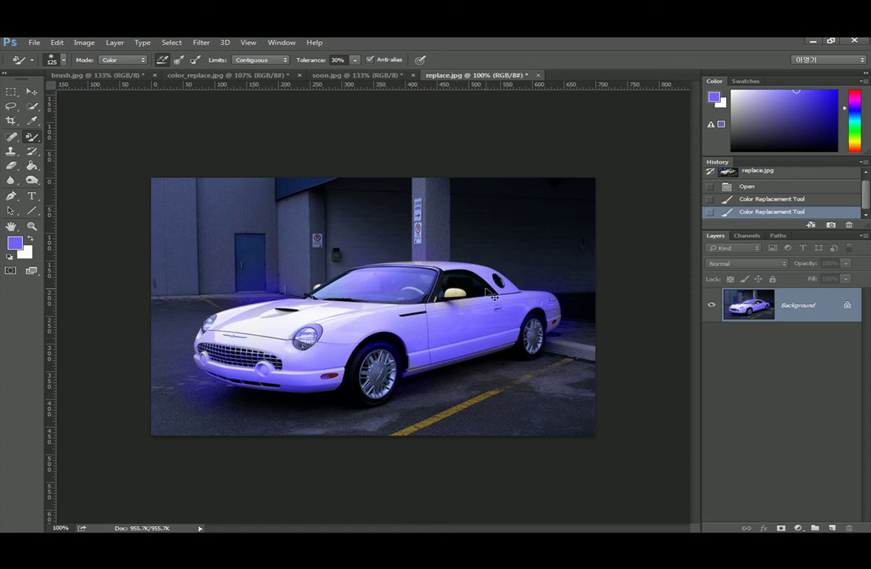
Undo the car's recoloring strokes and close replace.jpg and soon.jpg without saving changes.
{"action": "key", "text": "ctrl+alt+z"}
{"action": "key", "text": "ctrl+alt+z"}
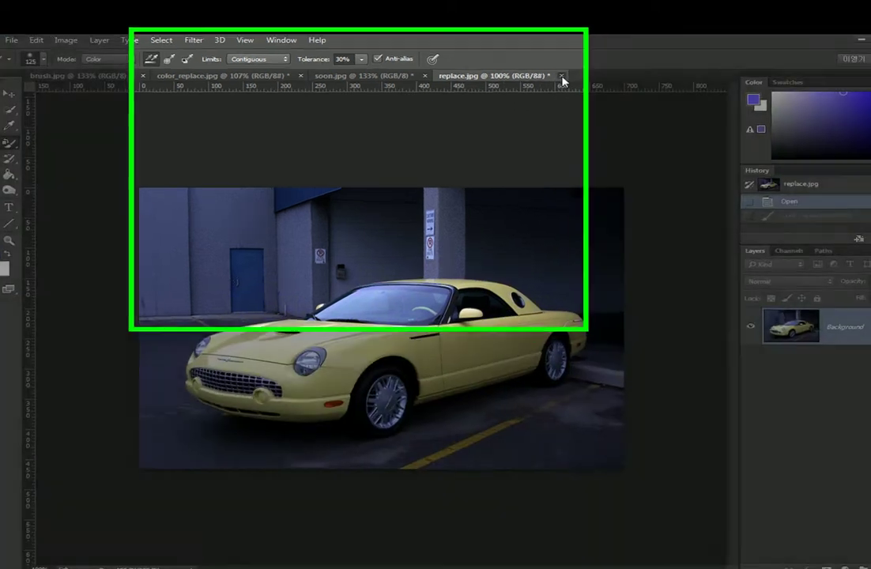
{"action": "left_click", "coordinate": [537, 75]}
{"action": "left_click", "coordinate": [442, 248]}
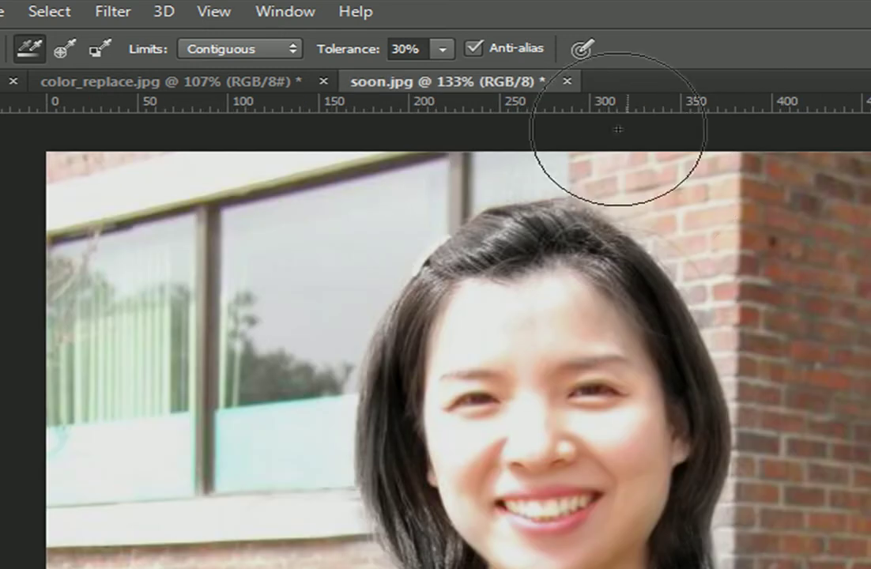
{"action": "left_click", "coordinate": [566, 81]}
{"action": "left_click", "coordinate": [615, 427]}
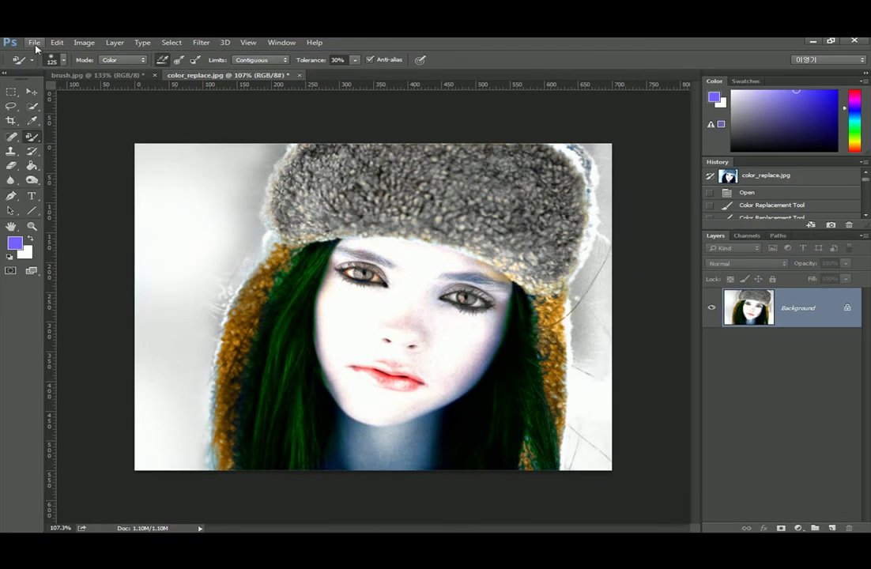
{"action": "left_click", "coordinate": [31, 42]}
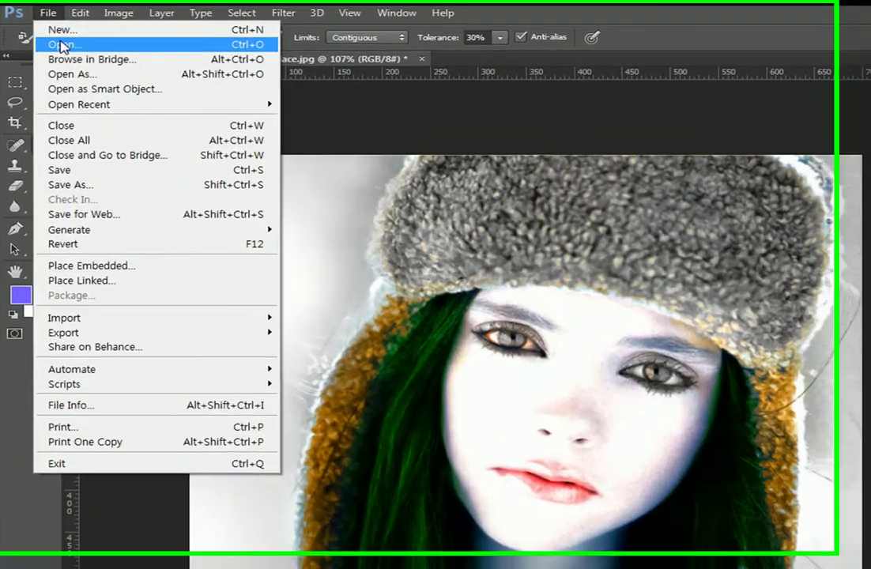
{"action": "left_click", "coordinate": [45, 66]}
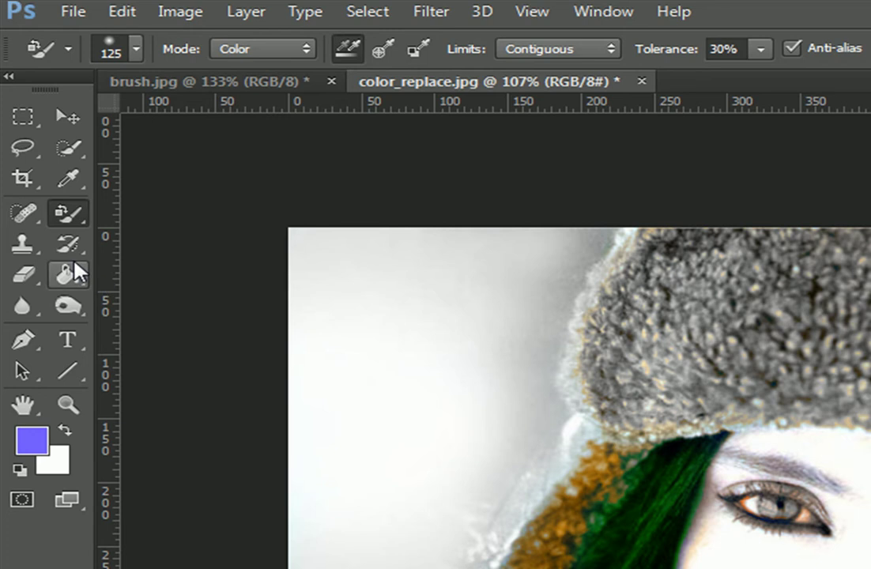
Switch to the History Brush Tool and set its brush size to 100.
{"action": "left_click", "coordinate": [71, 247]}
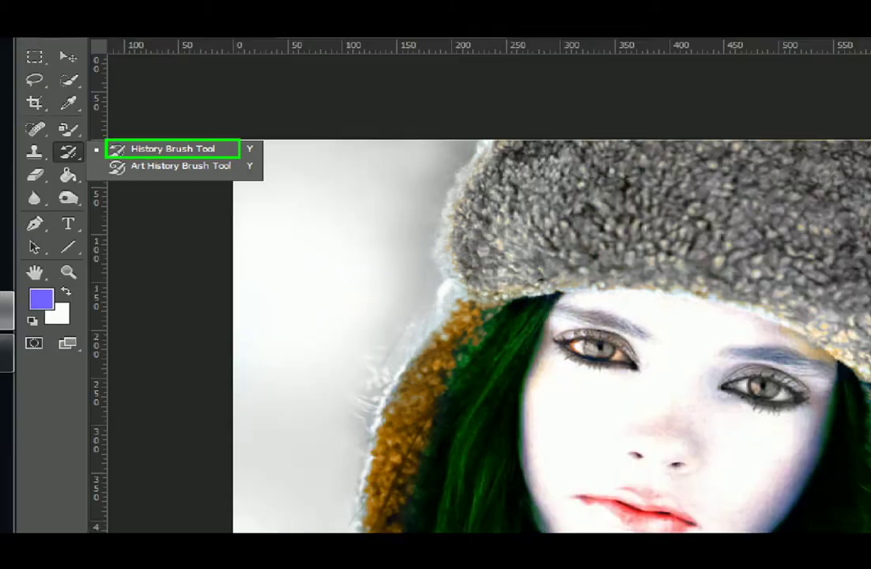
{"action": "left_click", "coordinate": [197, 148]}
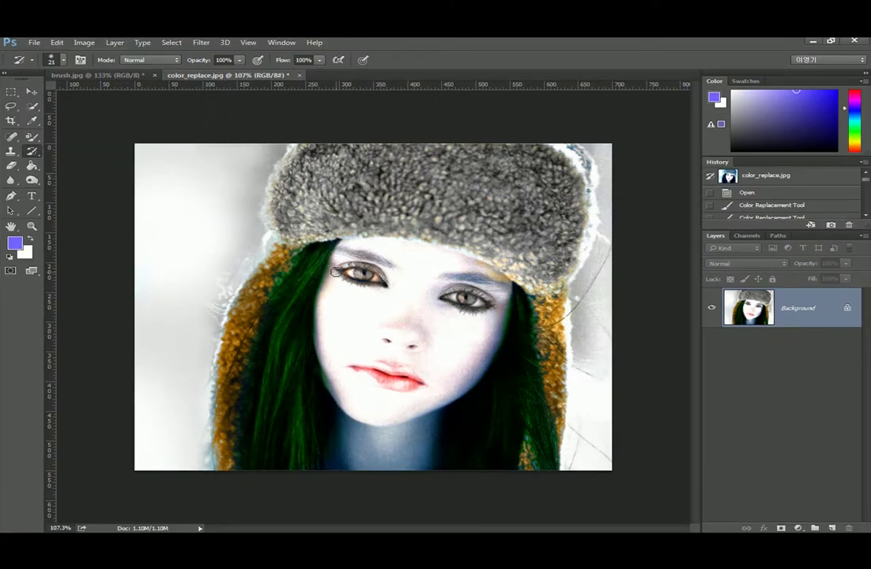
{"action": "key", "text": "bracketright"}
{"action": "key", "text": "bracketright"}
{"action": "key", "text": "bracketright"}
{"action": "key", "text": "bracketright"}
{"action": "key", "text": "bracketright"}
{"action": "key", "text": "bracketright"}
{"action": "key", "text": "bracketright"}
{"action": "key", "text": "bracketright"}
{"action": "key", "text": "bracketright"}
{"action": "key", "text": "bracketright"}
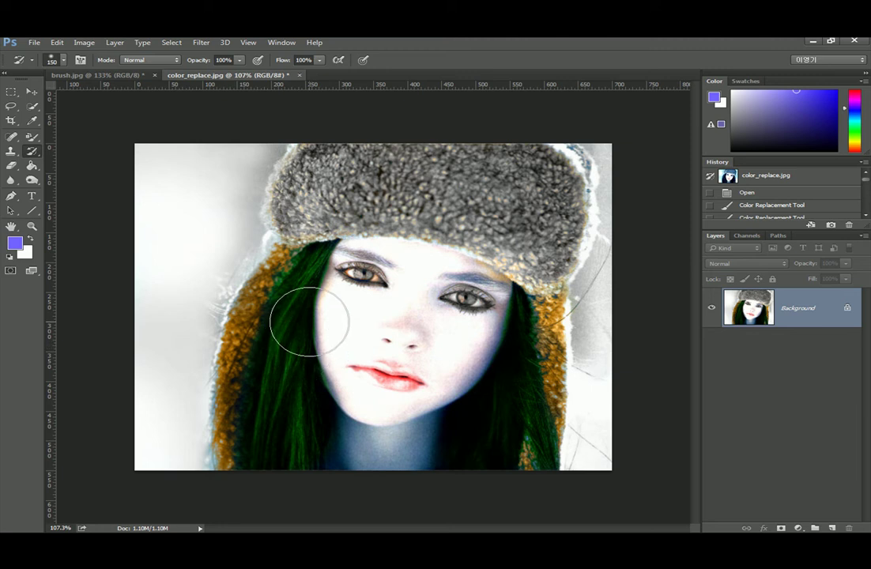
{"action": "key", "text": "bracketleft"}
{"action": "key", "text": "bracketleft"}
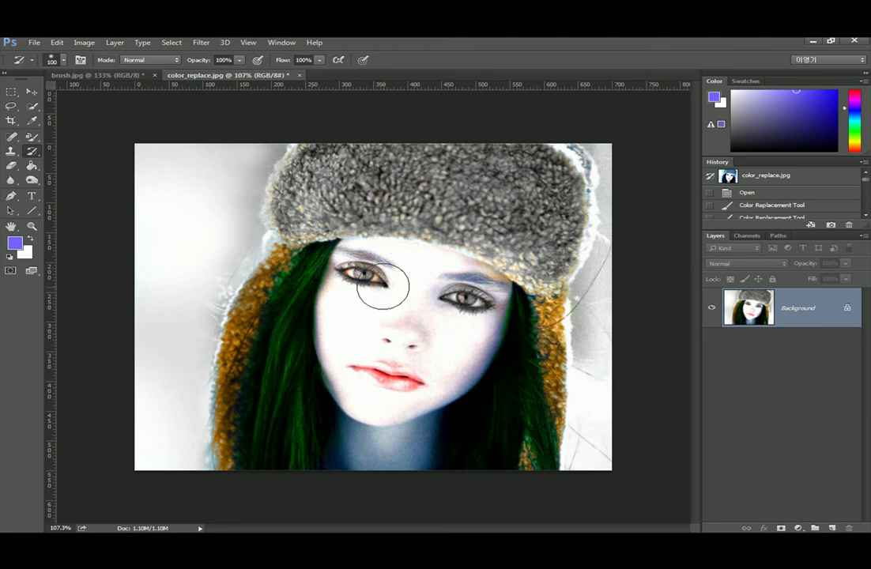
Restore the original colors of the eyes, lips, hair, hat and surrounding background with History Brush strokes.
{"action": "mouse_move", "coordinate": [361, 283]}
{"action": "left_mouse_down"}
{"action": "mouse_move", "coordinate": [366, 258]}
{"action": "mouse_move", "coordinate": [368, 279]}
{"action": "mouse_move", "coordinate": [359, 272]}
{"action": "mouse_move", "coordinate": [358, 293]}
{"action": "mouse_move", "coordinate": [374, 278]}
{"action": "mouse_move", "coordinate": [440, 293]}
{"action": "mouse_move", "coordinate": [450, 309]}
{"action": "mouse_move", "coordinate": [481, 305]}
{"action": "left_mouse_up"}
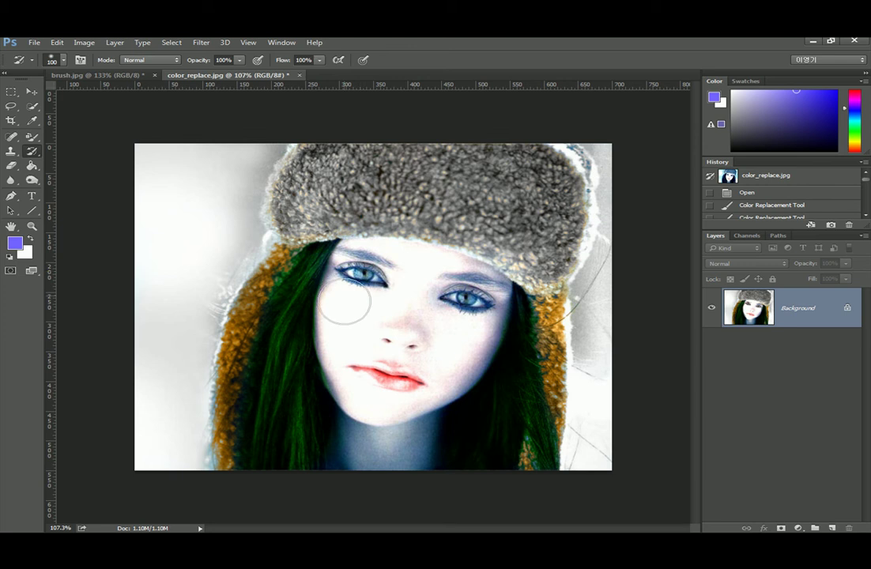
{"action": "mouse_move", "coordinate": [340, 389]}
{"action": "left_mouse_down"}
{"action": "mouse_move", "coordinate": [388, 388]}
{"action": "mouse_move", "coordinate": [394, 428]}
{"action": "mouse_move", "coordinate": [488, 452]}
{"action": "mouse_move", "coordinate": [527, 309]}
{"action": "mouse_move", "coordinate": [541, 332]}
{"action": "left_mouse_up"}
{"action": "mouse_move", "coordinate": [408, 268]}
{"action": "left_mouse_down"}
{"action": "mouse_move", "coordinate": [252, 359]}
{"action": "mouse_move", "coordinate": [285, 271]}
{"action": "left_mouse_up"}
{"action": "mouse_move", "coordinate": [238, 361]}
{"action": "left_mouse_down"}
{"action": "mouse_move", "coordinate": [316, 397]}
{"action": "mouse_move", "coordinate": [432, 386]}
{"action": "mouse_move", "coordinate": [396, 467]}
{"action": "mouse_move", "coordinate": [499, 470]}
{"action": "mouse_move", "coordinate": [531, 451]}
{"action": "mouse_move", "coordinate": [541, 410]}
{"action": "mouse_move", "coordinate": [443, 270]}
{"action": "mouse_move", "coordinate": [320, 257]}
{"action": "mouse_move", "coordinate": [311, 270]}
{"action": "mouse_move", "coordinate": [318, 202]}
{"action": "left_mouse_up"}
{"action": "mouse_move", "coordinate": [329, 153]}
{"action": "left_mouse_down"}
{"action": "mouse_move", "coordinate": [502, 143]}
{"action": "mouse_move", "coordinate": [447, 222]}
{"action": "left_mouse_up"}
{"action": "left_click_drag", "start_coordinate": [535, 211], "coordinate": [474, 173]}
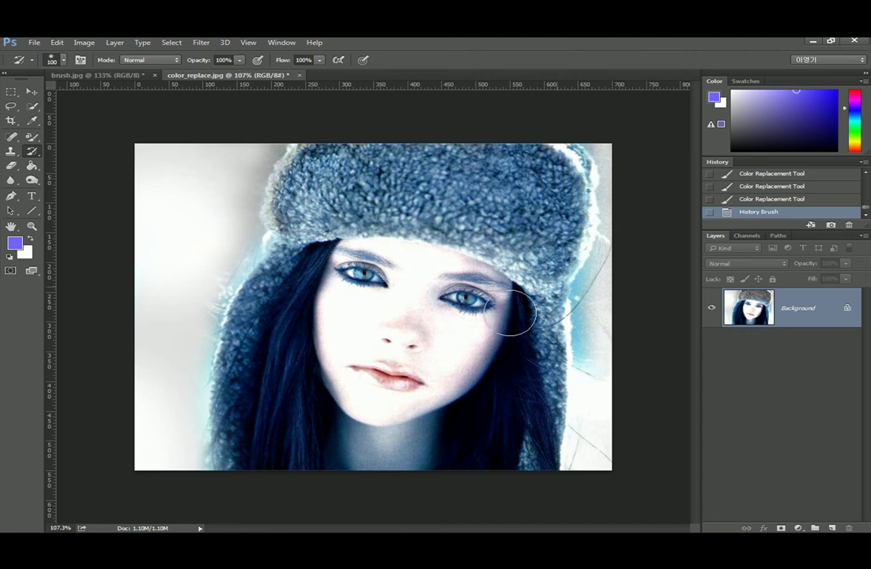
Recolor the hat's fur front light violet-blue with the Color Replacement Tool.
{"action": "left_click", "coordinate": [30, 136]}
{"action": "mouse_move", "coordinate": [336, 196]}
{"action": "left_mouse_down"}
{"action": "mouse_move", "coordinate": [367, 142]}
{"action": "mouse_move", "coordinate": [294, 190]}
{"action": "left_mouse_up"}
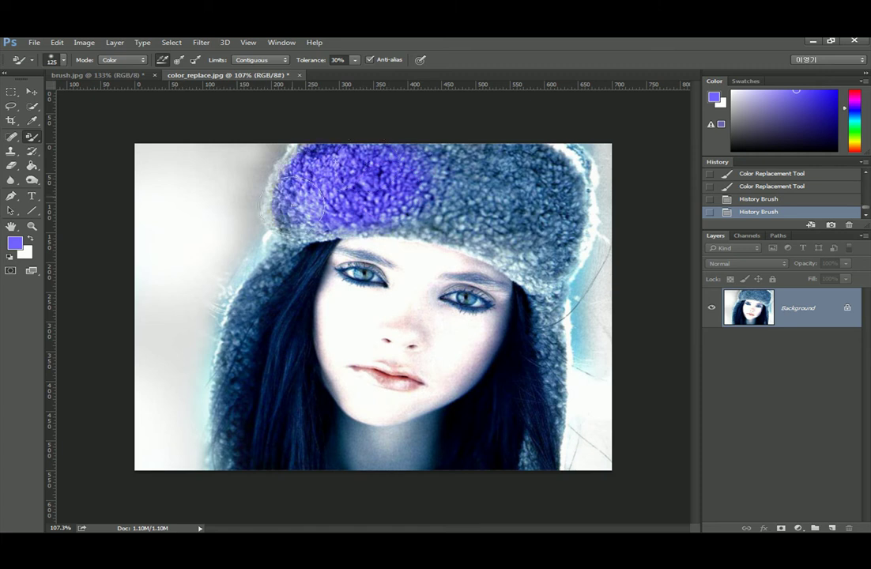
{"action": "mouse_move", "coordinate": [350, 213]}
{"action": "left_mouse_down"}
{"action": "mouse_move", "coordinate": [485, 223]}
{"action": "mouse_move", "coordinate": [535, 215]}
{"action": "mouse_move", "coordinate": [520, 206]}
{"action": "mouse_move", "coordinate": [527, 180]}
{"action": "mouse_move", "coordinate": [464, 162]}
{"action": "mouse_move", "coordinate": [549, 163]}
{"action": "mouse_move", "coordinate": [541, 259]}
{"action": "left_mouse_up"}
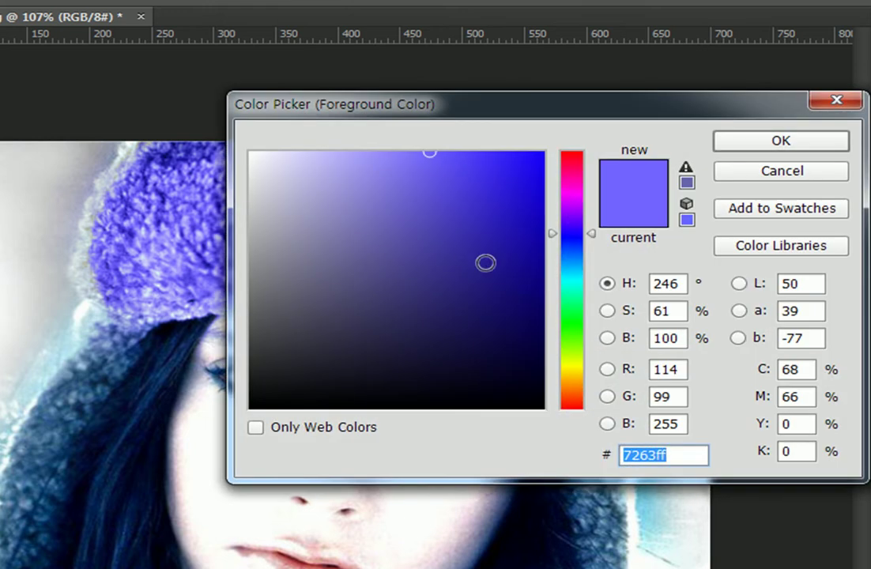
Set the foreground color to near-black #09071c and paint over both eyes and the lips to replace their color.
{"action": "left_click", "coordinate": [470, 380]}
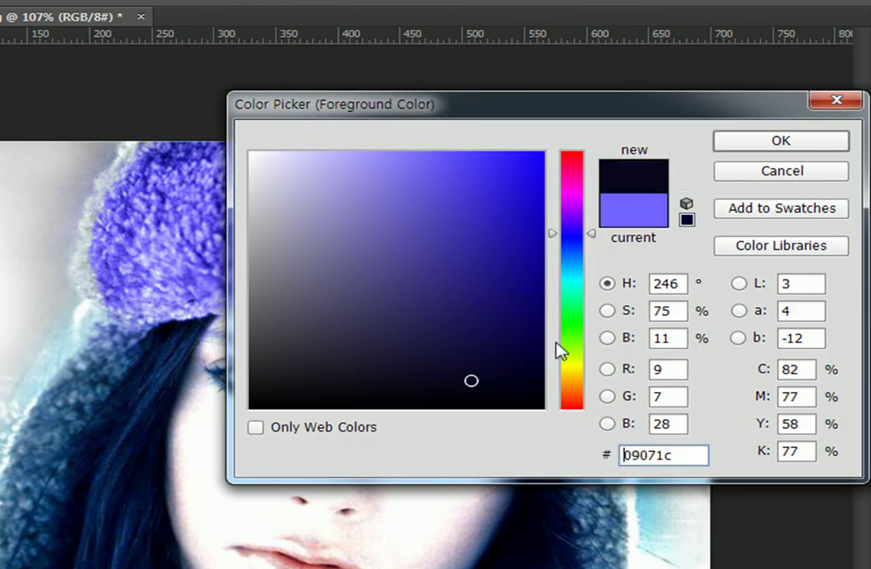
{"action": "left_click", "coordinate": [818, 150]}
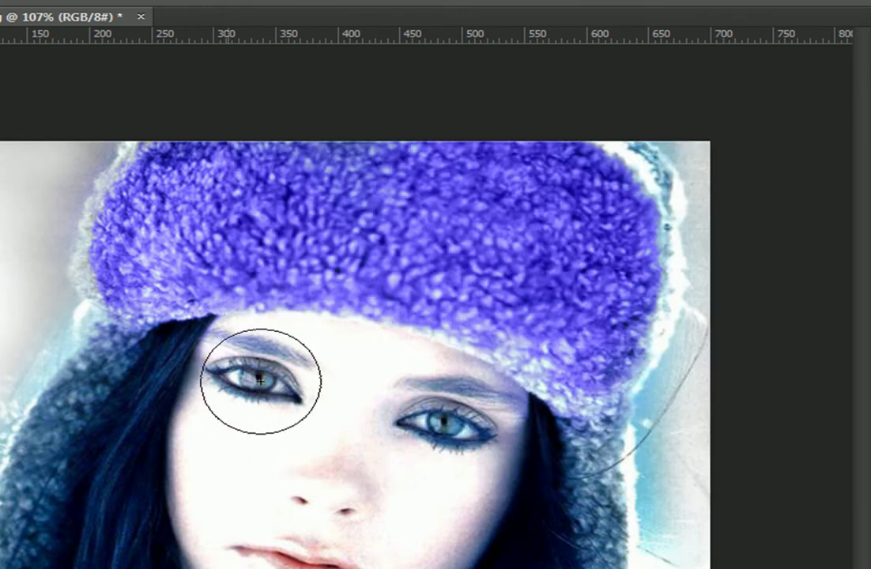
{"action": "mouse_move", "coordinate": [466, 425]}
{"action": "left_mouse_down"}
{"action": "mouse_move", "coordinate": [439, 428]}
{"action": "mouse_move", "coordinate": [417, 403]}
{"action": "mouse_move", "coordinate": [404, 418]}
{"action": "mouse_move", "coordinate": [445, 425]}
{"action": "mouse_move", "coordinate": [424, 411]}
{"action": "mouse_move", "coordinate": [230, 366]}
{"action": "mouse_move", "coordinate": [273, 355]}
{"action": "left_mouse_up"}
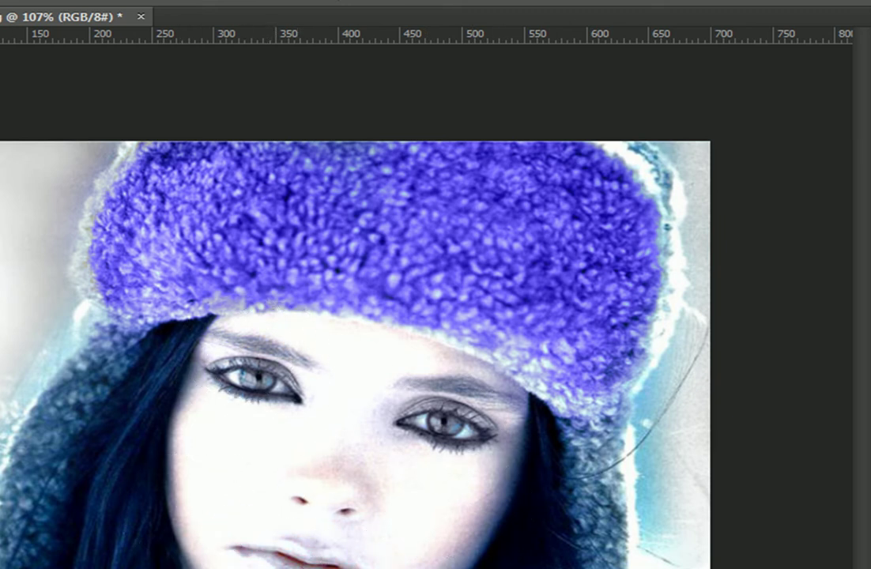
{"action": "mouse_move", "coordinate": [291, 525]}
{"action": "left_mouse_down"}
{"action": "mouse_move", "coordinate": [388, 563]}
{"action": "mouse_move", "coordinate": [272, 554]}
{"action": "mouse_move", "coordinate": [353, 567]}
{"action": "left_mouse_up"}
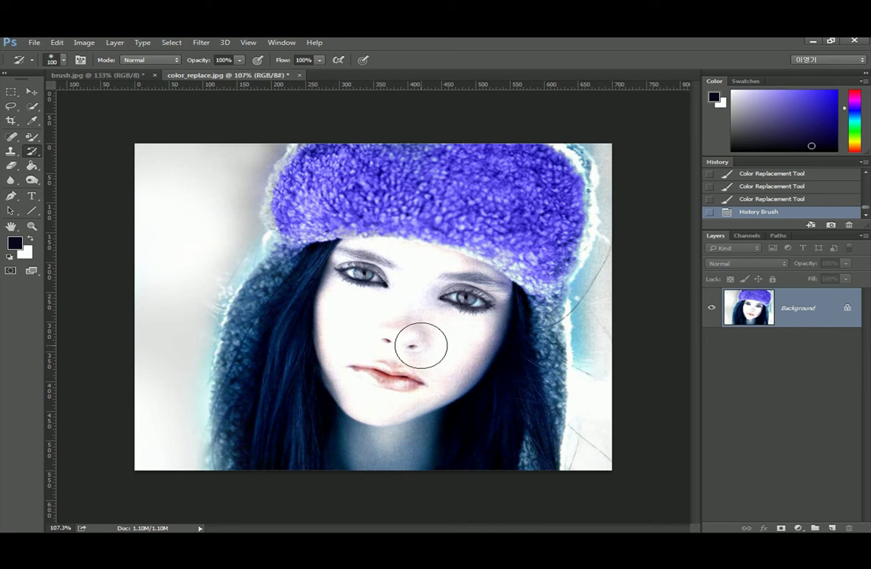
Switch from the Color Replacement Tool to the Pencil Tool.
{"action": "left_click", "coordinate": [32, 137]}
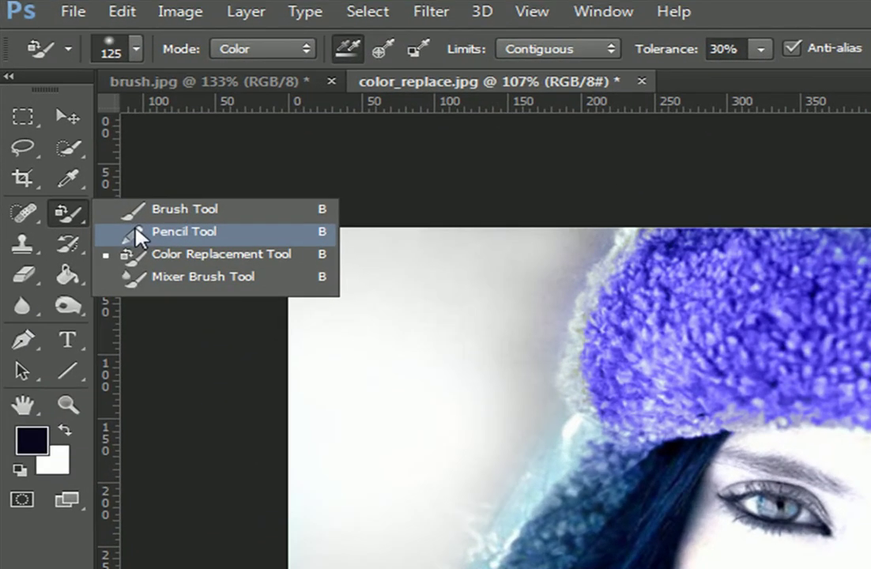
{"action": "left_click", "coordinate": [136, 231]}
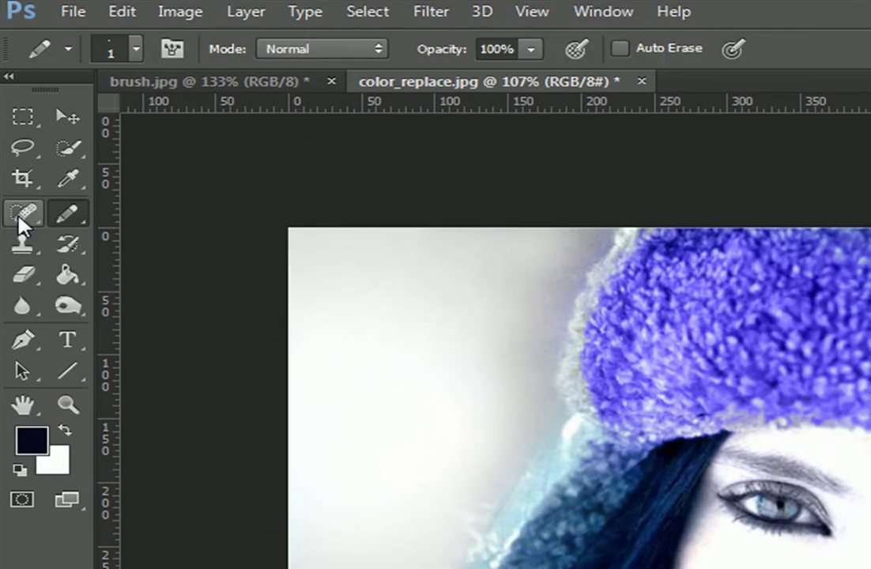
{"action": "right_click", "coordinate": [77, 213]}
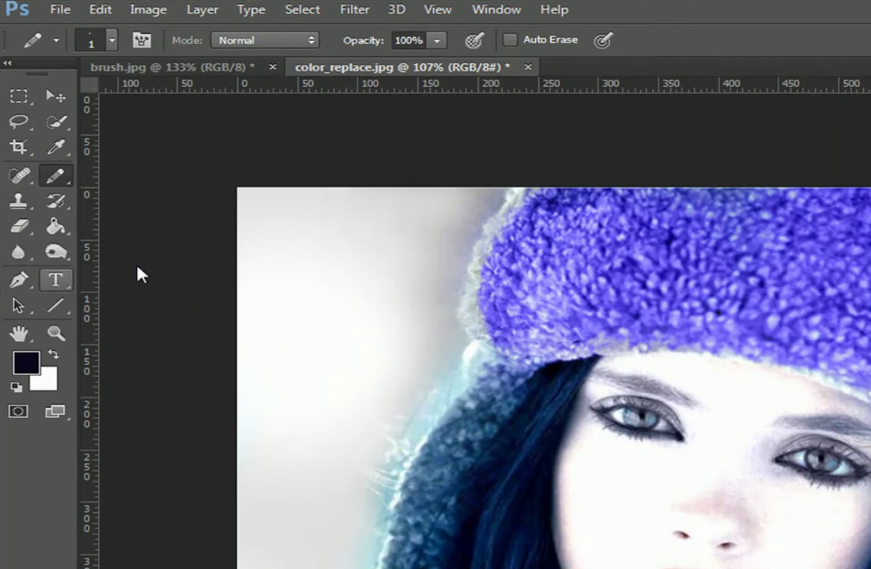
Create a new transparent document 10 × 10 pixels in size and magnify it to 3200%.
{"action": "key", "text": "ctrl+n"}
{"action": "left_click", "coordinate": [492, 237]}
{"action": "type", "text": "10"}
{"action": "key", "text": "Tab"}
{"action": "type", "text": "10"}
{"action": "key", "text": "Return"}
{"action": "scroll", "coordinate": [672, 460], "scroll_direction": "up", "scroll_amount": 10}
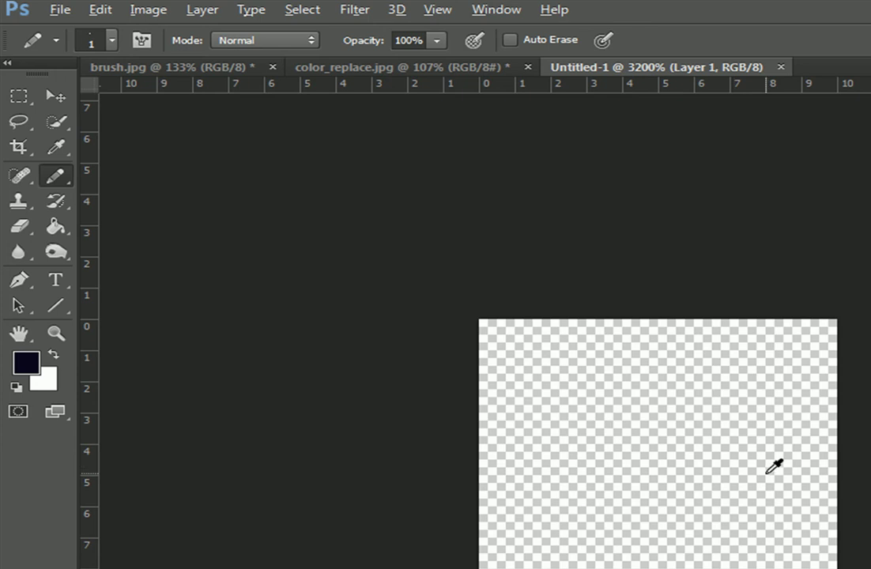
{"action": "key", "text": "alt"}
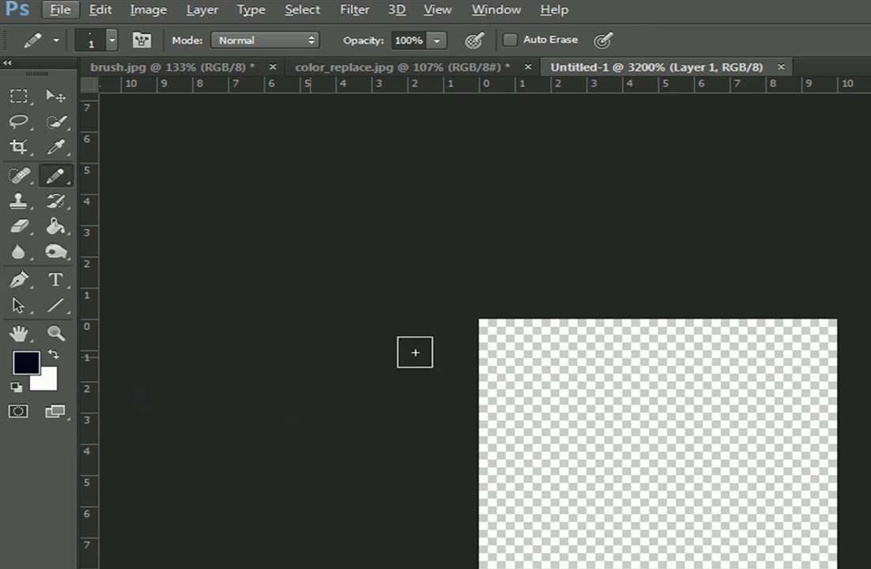
Switch to the Brush Tool and set its brush size to 1 px.
{"action": "right_click", "coordinate": [60, 174]}
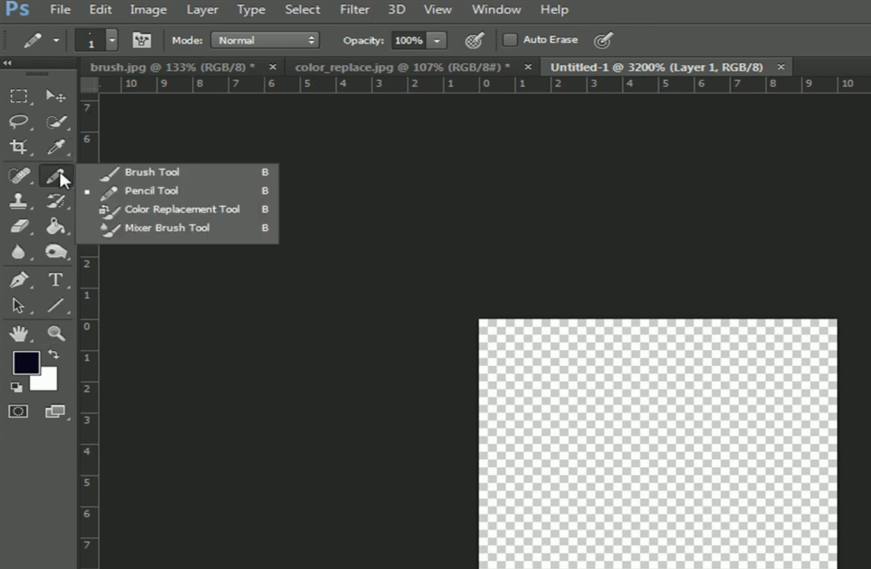
{"action": "left_click", "coordinate": [117, 172]}
{"action": "left_click", "coordinate": [111, 40]}
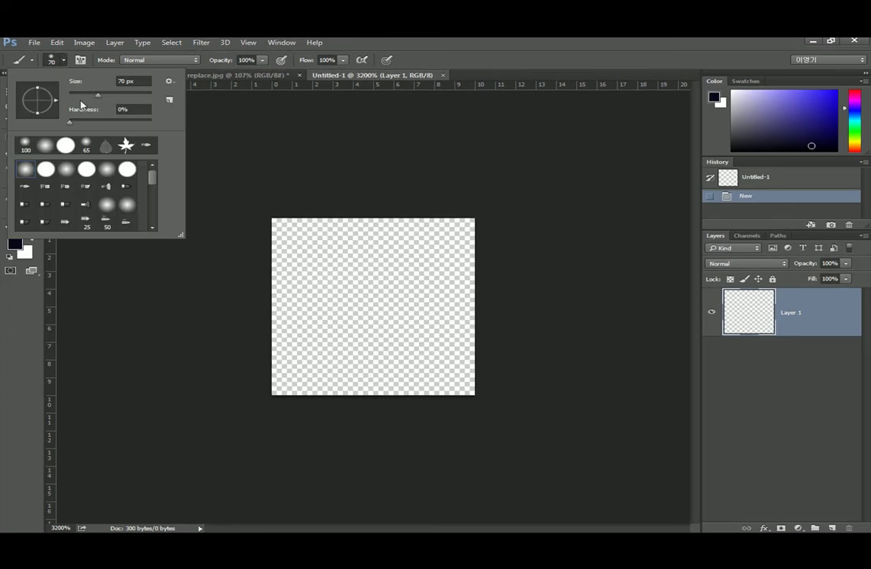
{"action": "double_click", "coordinate": [130, 80]}
{"action": "type", "text": "1"}
{"action": "key", "text": "Return"}
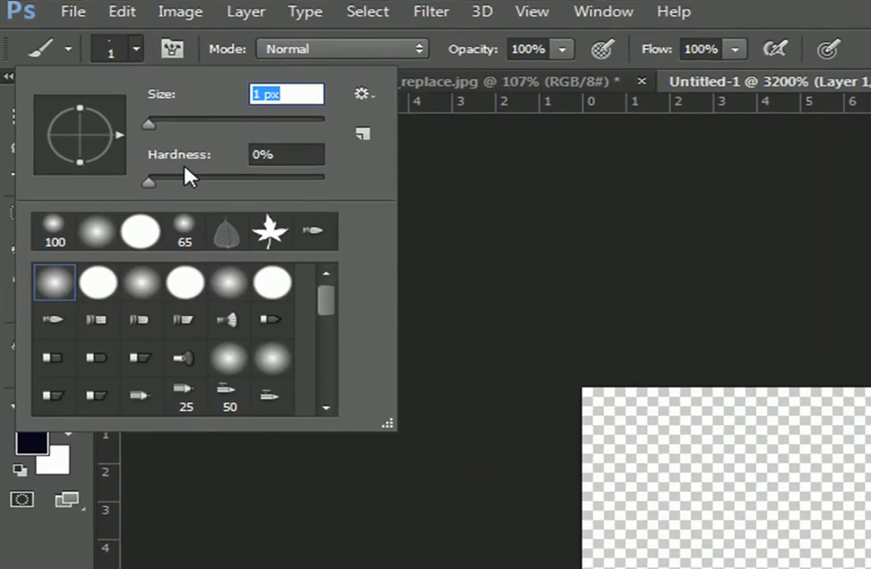
Set the brush hardness to 100% and try one freehand diagonal stroke from the canvas's upper-left to lower-right corner, then undo it.
{"action": "left_click_drag", "start_coordinate": [232, 171], "coordinate": [431, 186]}
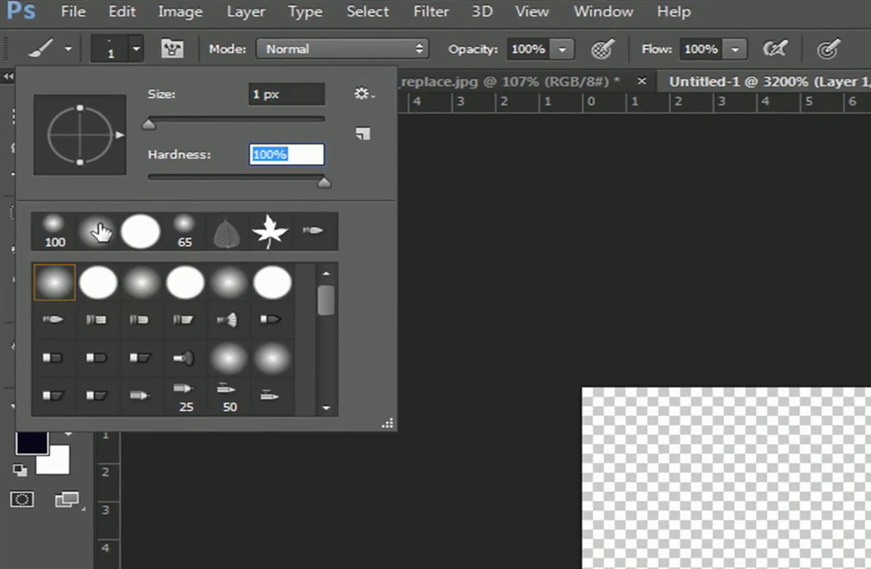
{"action": "mouse_move", "coordinate": [597, 399]}
{"action": "left_mouse_down"}
{"action": "mouse_move", "coordinate": [764, 527]}
{"action": "mouse_move", "coordinate": [853, 564]}
{"action": "left_mouse_up"}
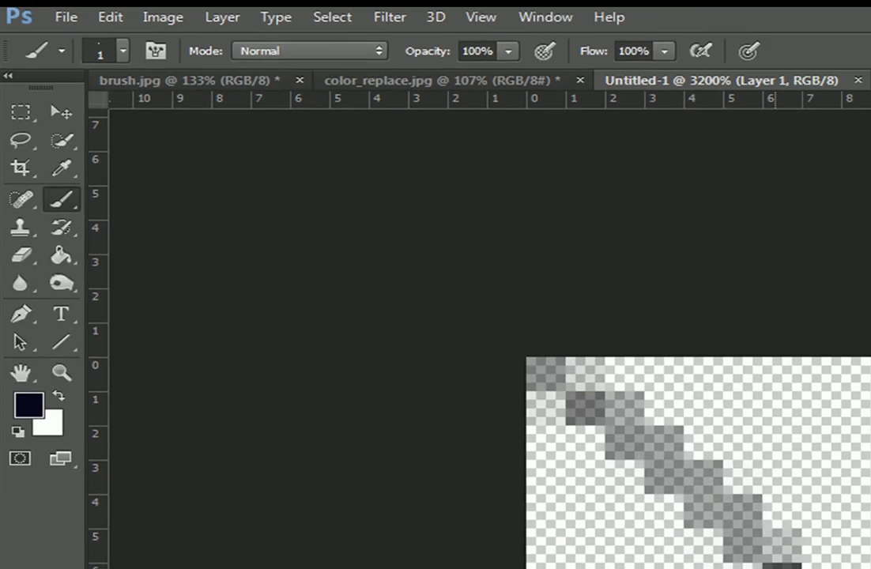
{"action": "mouse_move", "coordinate": [775, 567]}
{"action": "left_mouse_down"}
{"action": "mouse_move", "coordinate": [486, 390]}
{"action": "mouse_move", "coordinate": [476, 393]}
{"action": "left_mouse_up"}
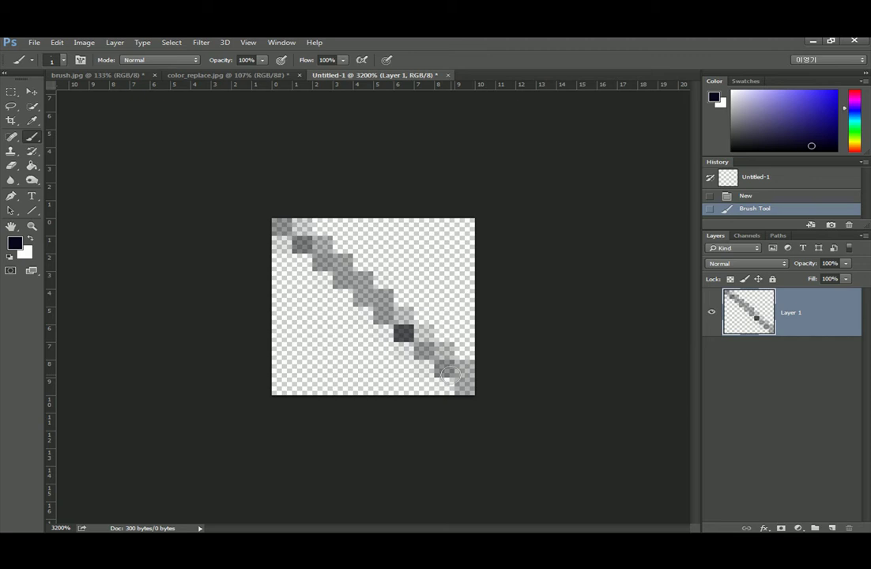
{"action": "key", "text": "ctrl+z"}
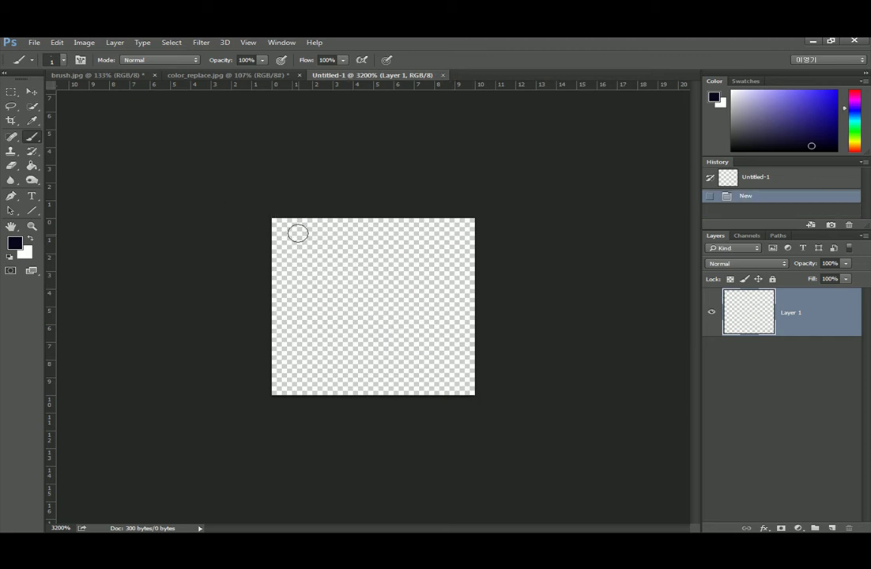
Paint a diagonal of single brush dabs, pixel by pixel, from the canvas's upper-left corner to its lower-right corner.
{"action": "left_click", "coordinate": [280, 227]}
{"action": "left_click", "coordinate": [298, 243]}
{"action": "left_click", "coordinate": [322, 262]}
{"action": "left_click", "coordinate": [342, 280]}
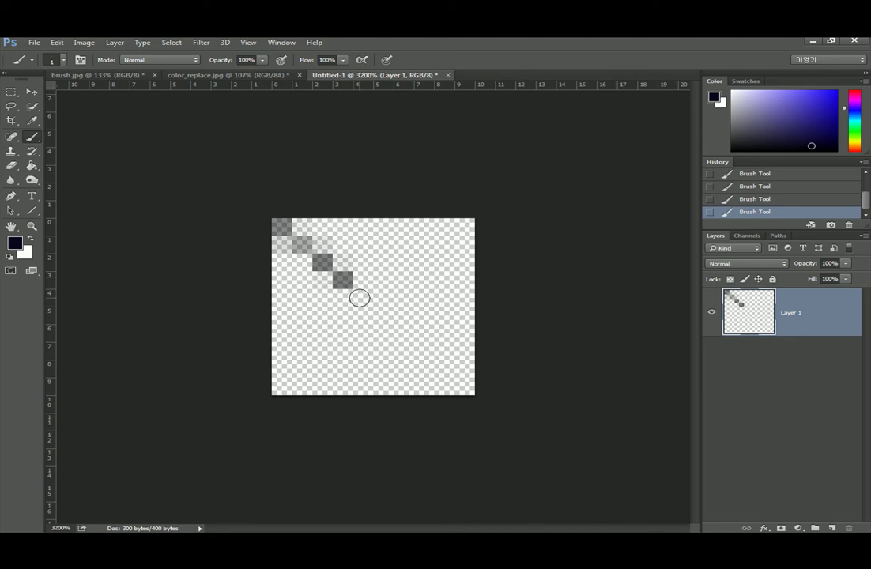
{"action": "left_click", "coordinate": [363, 297]}
{"action": "left_click", "coordinate": [384, 316]}
{"action": "left_click", "coordinate": [404, 332]}
{"action": "left_click", "coordinate": [421, 348]}
{"action": "left_click", "coordinate": [444, 368]}
{"action": "left_click", "coordinate": [466, 387]}
{"action": "mouse_move", "coordinate": [466, 387]}
{"action": "left_mouse_down"}
{"action": "mouse_move", "coordinate": [273, 222]}
{"action": "mouse_move", "coordinate": [466, 387]}
{"action": "left_mouse_up"}
Switch to the Pencil Tool, try a horizontal stroke along the canvas's top row and undo it.
{"action": "right_click", "coordinate": [32, 136]}
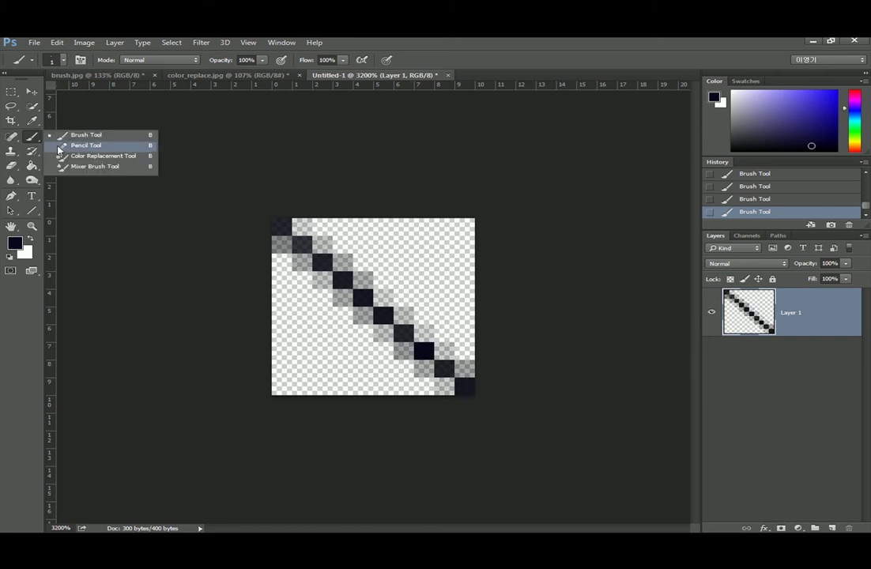
{"action": "left_click", "coordinate": [61, 149]}
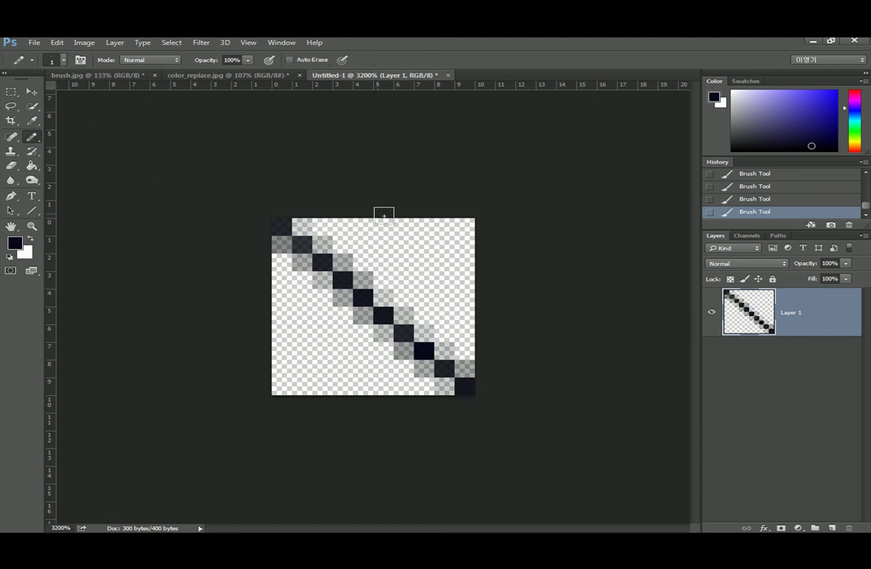
{"action": "left_click_drag", "start_coordinate": [464, 227], "coordinate": [401, 228]}
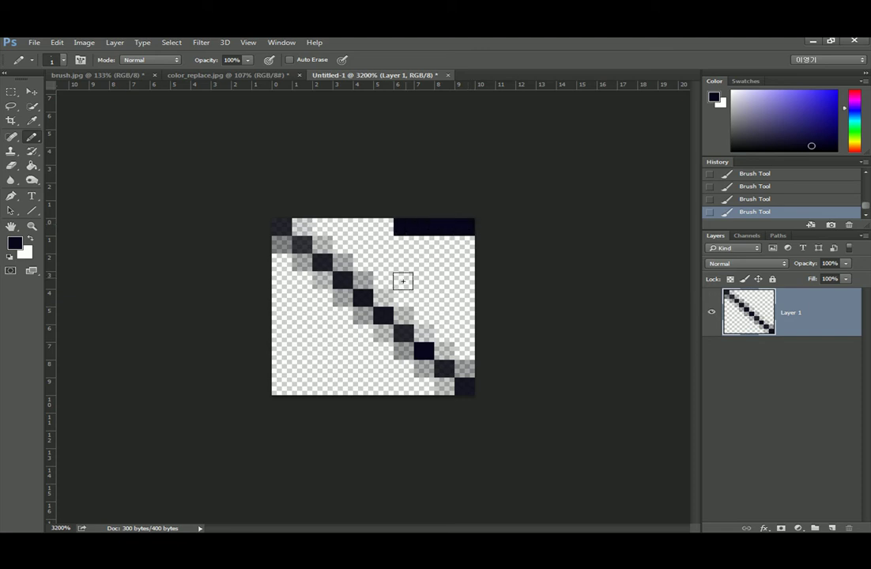
{"action": "key", "text": "ctrl+z"}
Pencil the opposite diagonal pixel by pixel from the canvas's upper-right corner to its lower-left corner.
{"action": "left_click", "coordinate": [444, 244]}
{"action": "left_click", "coordinate": [424, 263]}
{"action": "left_click", "coordinate": [404, 279]}
{"action": "left_click", "coordinate": [383, 297]}
{"action": "left_click", "coordinate": [362, 315]}
{"action": "left_click", "coordinate": [343, 333]}
{"action": "left_click", "coordinate": [322, 351]}
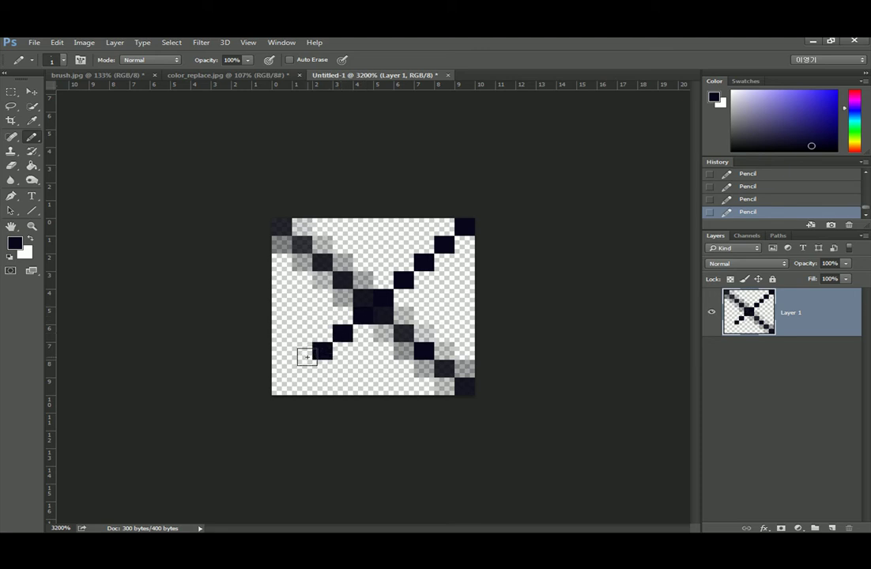
{"action": "left_click", "coordinate": [301, 368]}
{"action": "left_click", "coordinate": [281, 386]}
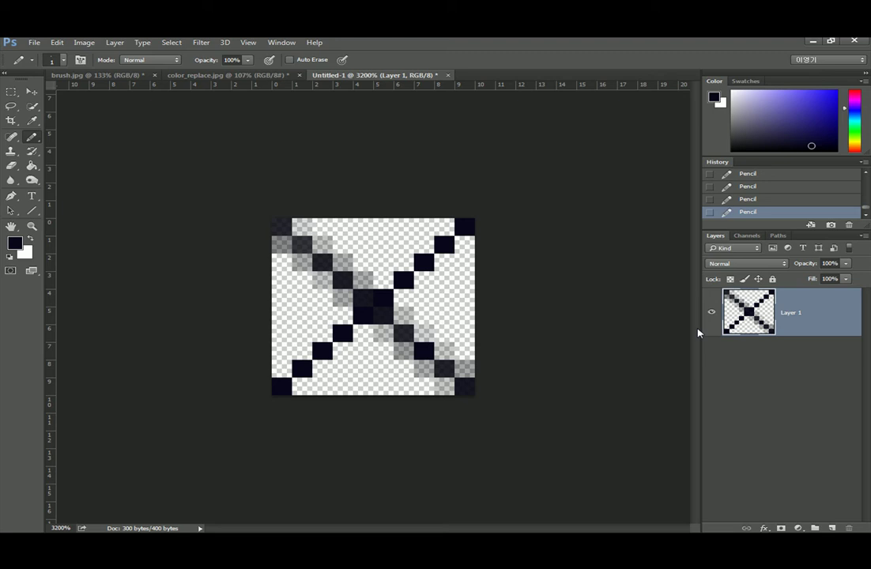
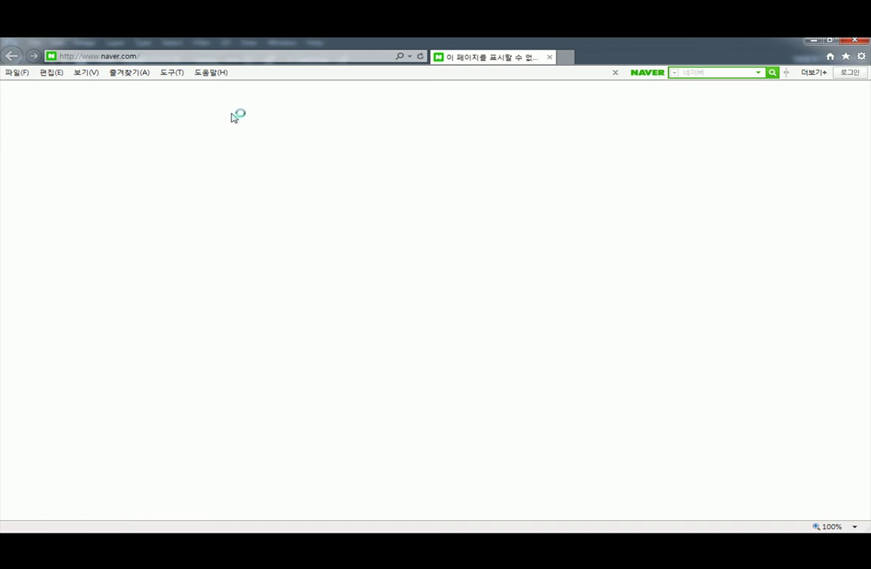
Reload Naver in the web browser and search for "도트디자인".
{"action": "key", "text": "F5"}
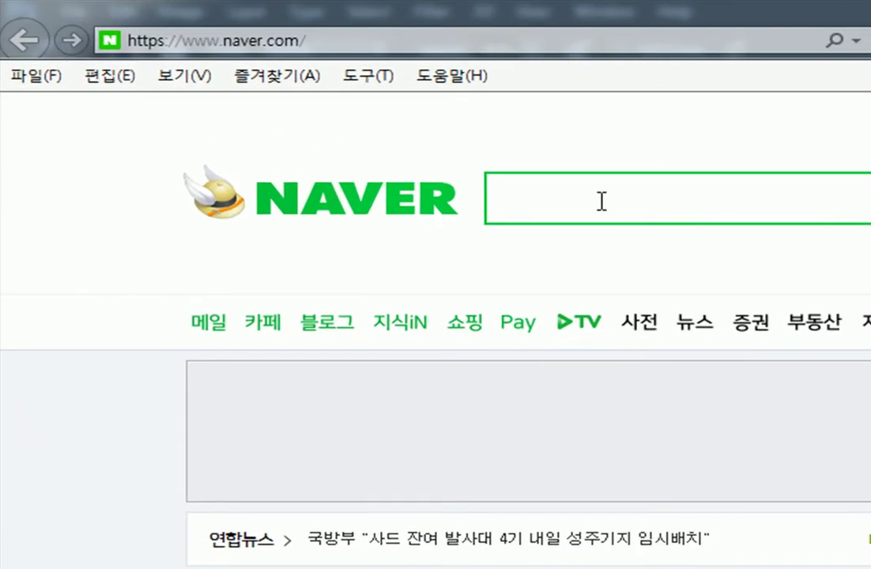
{"action": "type", "text": "도트"}
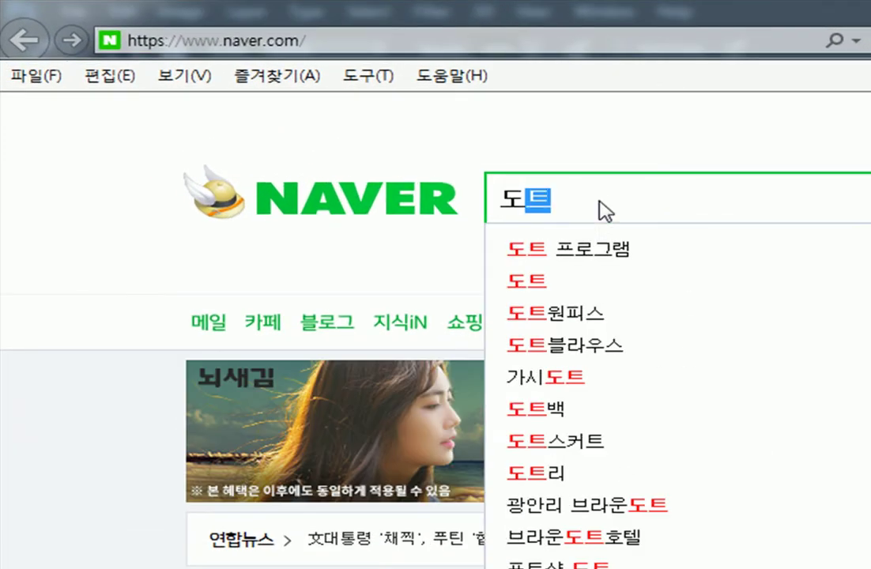
{"action": "type", "text": "디자인"}
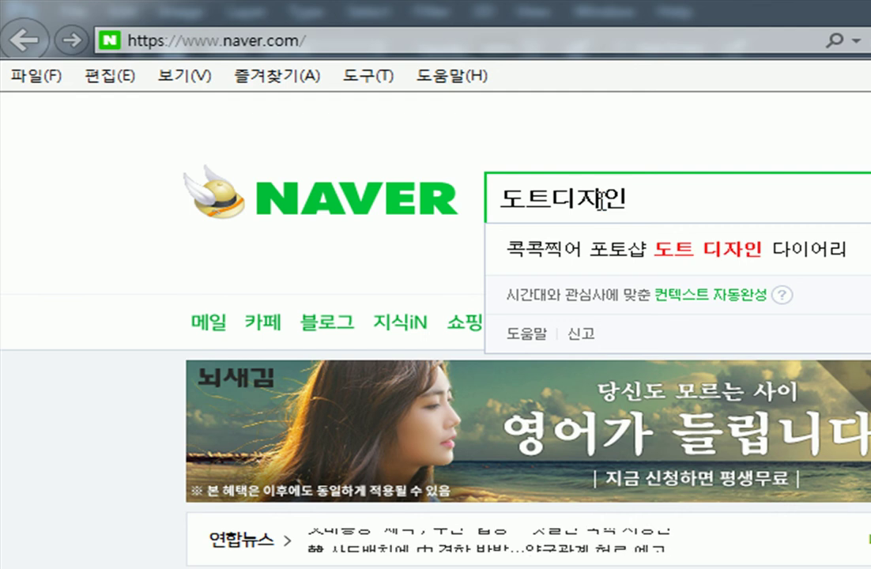
{"action": "key", "text": "Return"}
{"action": "key", "text": "Return"}
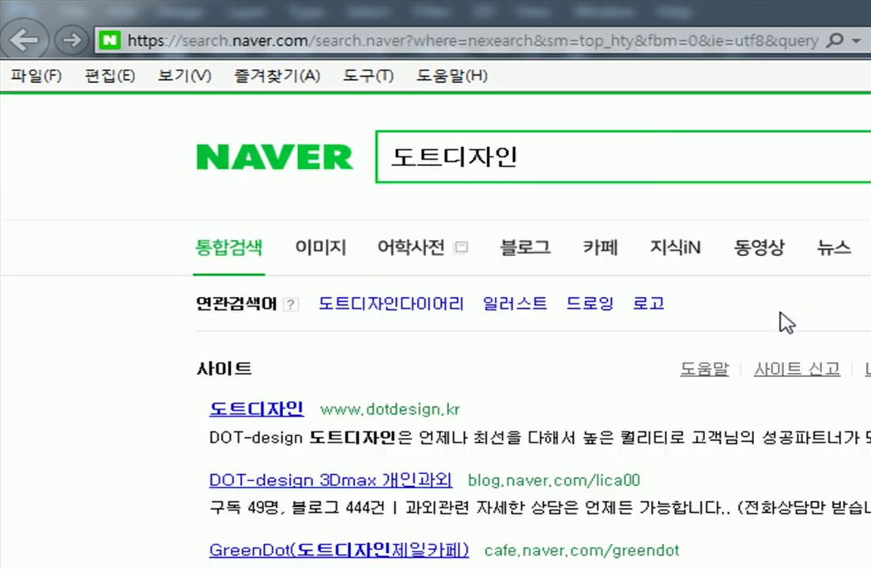
Browse the image results for "도트디자인" and preview the mobile game pixel-art sheet.
{"action": "left_click", "coordinate": [333, 253]}
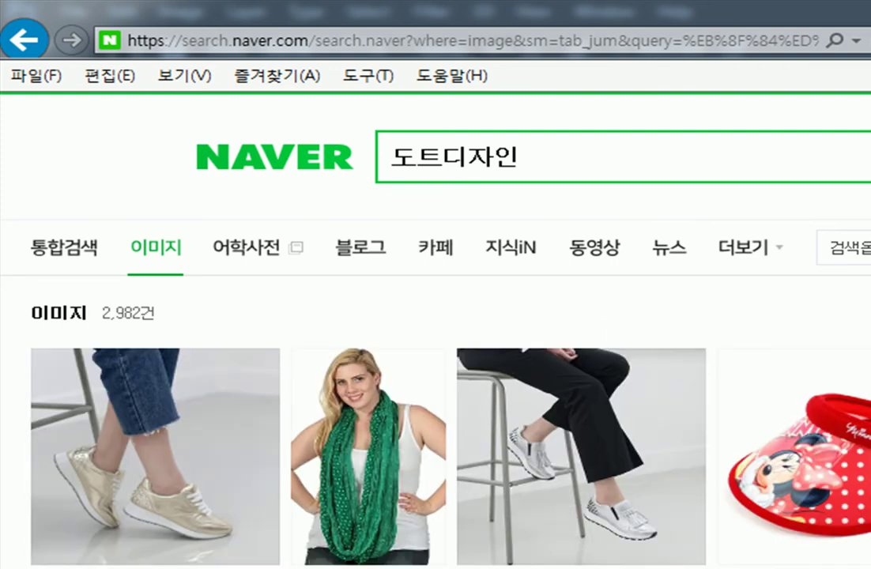
{"action": "scroll", "coordinate": [435, 331], "scroll_direction": "down", "scroll_amount": 8}
{"action": "left_click", "coordinate": [220, 505]}
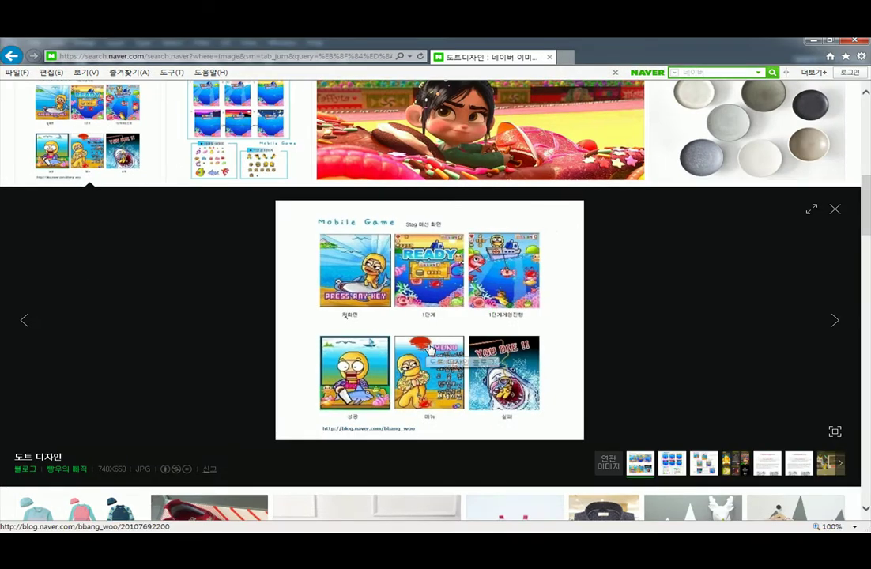
{"action": "scroll", "coordinate": [429, 348], "scroll_direction": "down", "scroll_amount": 3}
{"action": "scroll", "coordinate": [198, 269], "scroll_direction": "down", "scroll_amount": 3}
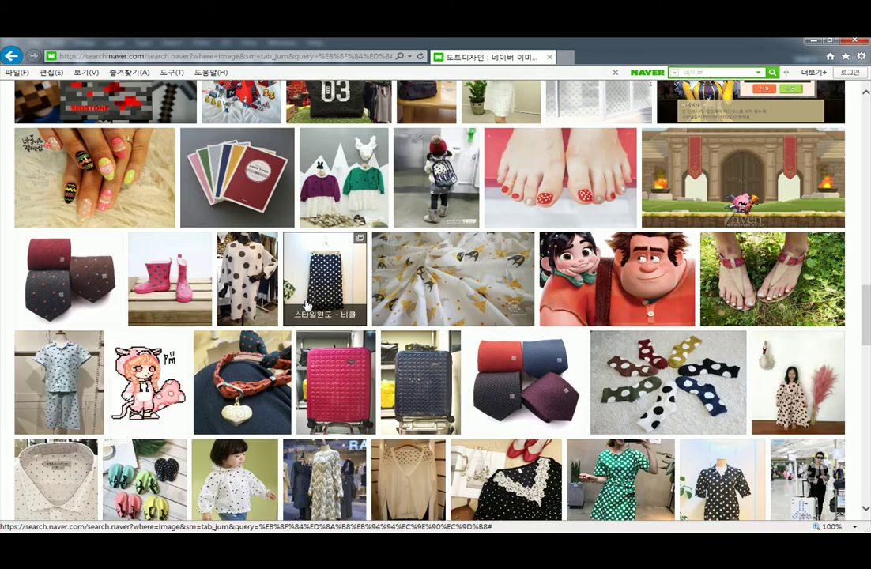
{"action": "scroll", "coordinate": [309, 305], "scroll_direction": "down", "scroll_amount": 3}
{"action": "scroll", "coordinate": [304, 305], "scroll_direction": "down", "scroll_amount": 3}
{"action": "left_click", "coordinate": [303, 305]}
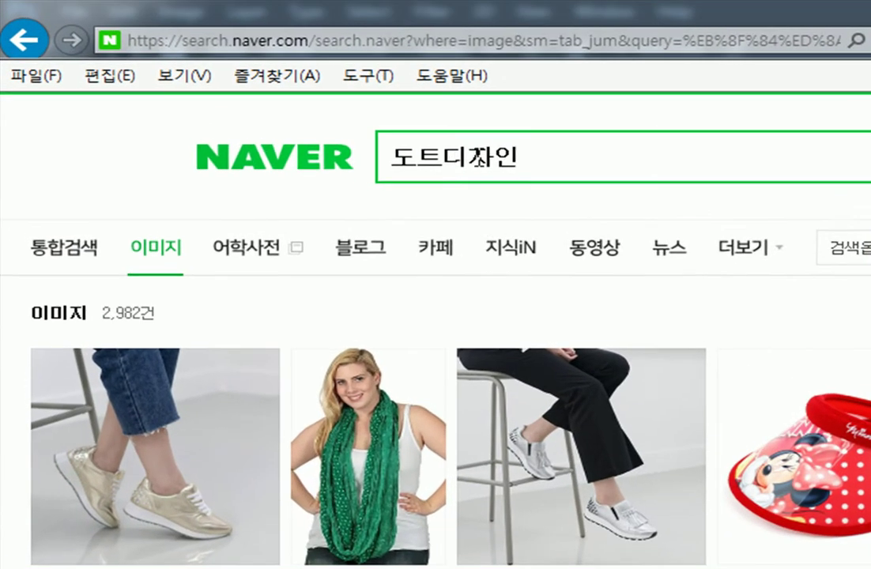
Change the image search to "도트 그래픽".
{"action": "left_click_drag", "start_coordinate": [474, 156], "coordinate": [604, 162]}
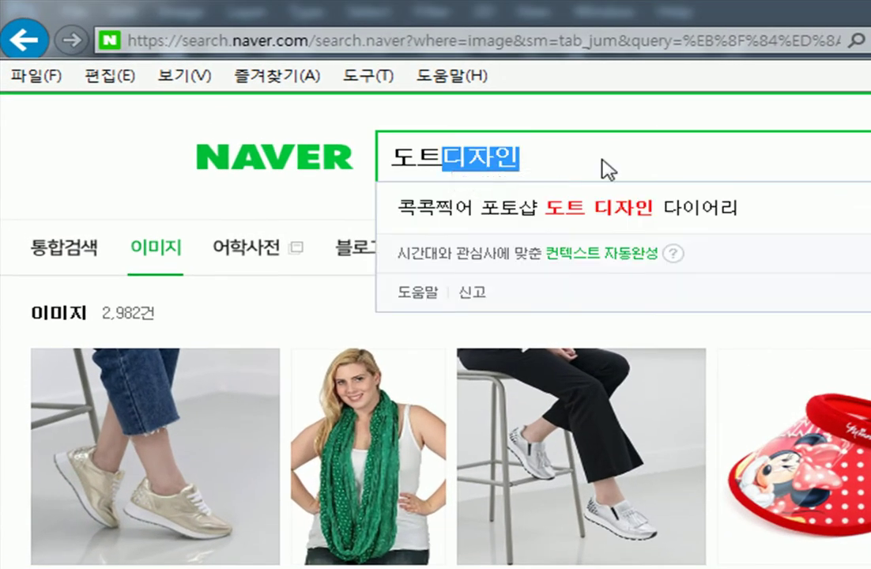
{"action": "type", "text": "그래픽"}
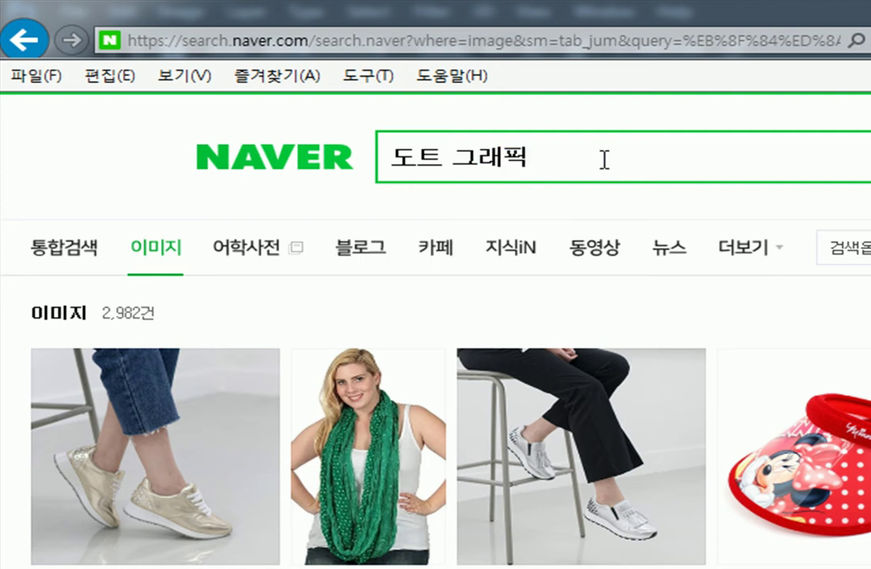
{"action": "key", "text": "Return"}
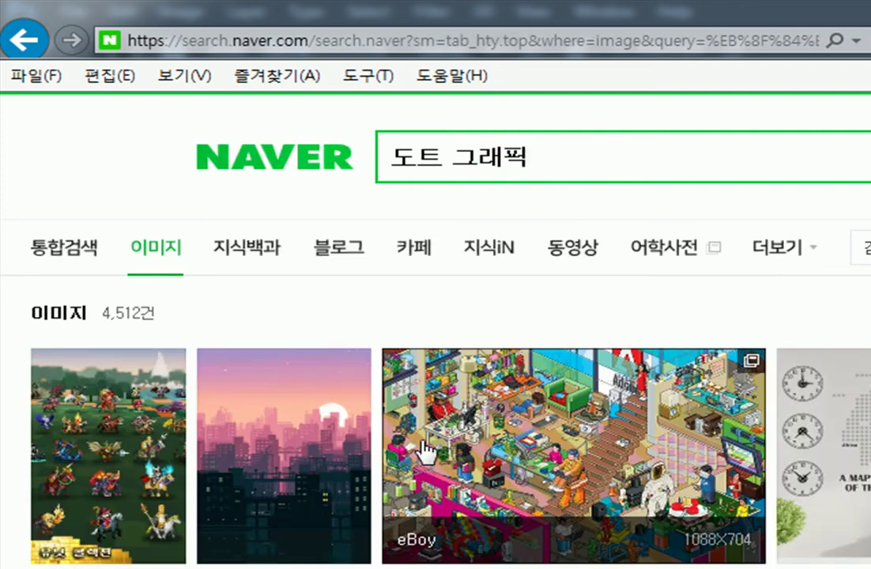
Preview the pixel-art office scene, the game unit collection and the voxel castle, and examine further pixel-art results.
{"action": "left_click", "coordinate": [575, 375]}
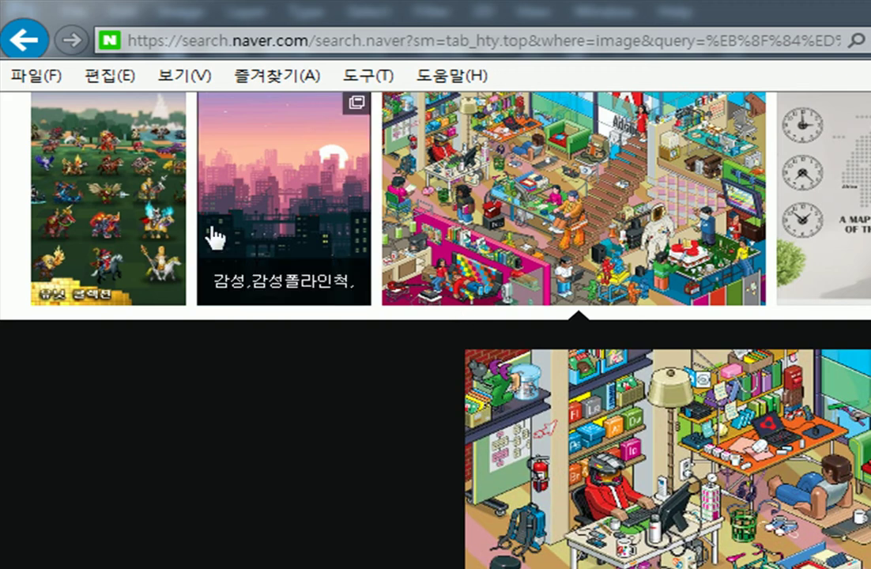
{"action": "left_click", "coordinate": [142, 195]}
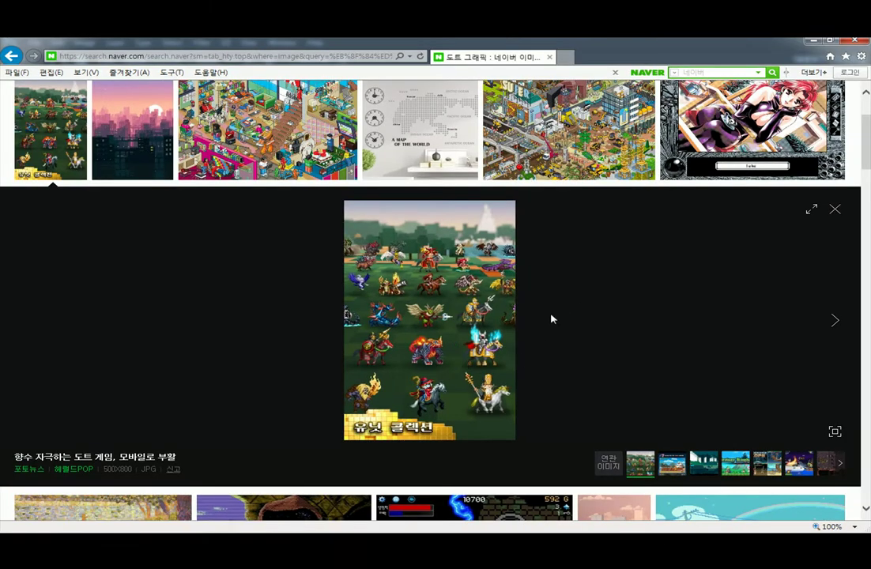
{"action": "scroll", "coordinate": [551, 319], "scroll_direction": "down", "scroll_amount": 3}
{"action": "left_click", "coordinate": [333, 365]}
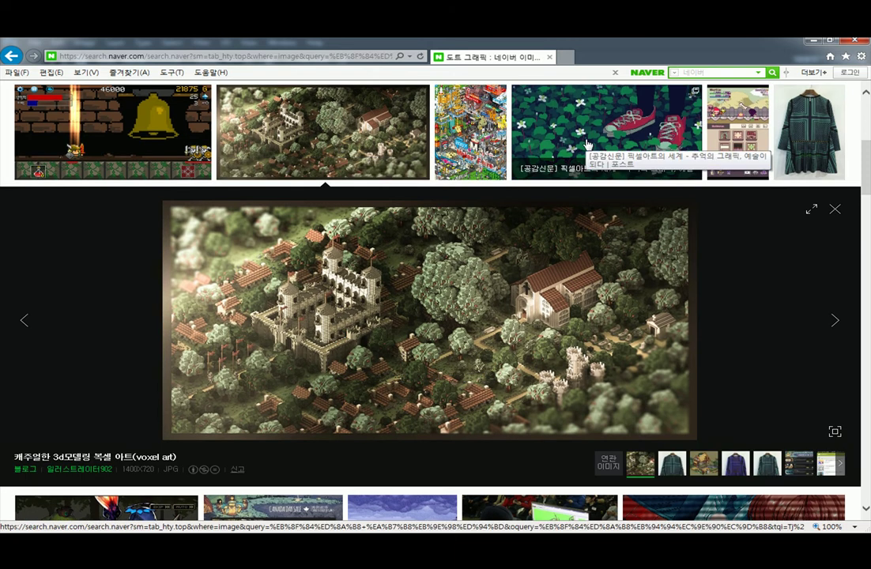
{"action": "left_click", "coordinate": [737, 130]}
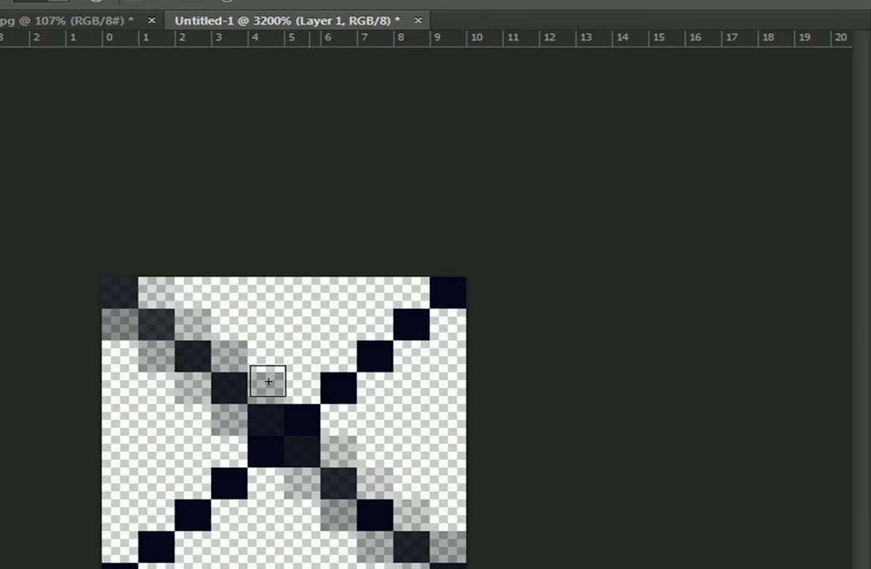
Return to Photoshop and pencil test pixels near the two diagonals' crossing in near-black, white and a newly picked muted red.
{"action": "mouse_move", "coordinate": [281, 326]}
{"action": "left_mouse_down"}
{"action": "mouse_move", "coordinate": [266, 343]}
{"action": "mouse_move", "coordinate": [303, 362]}
{"action": "mouse_move", "coordinate": [301, 338]}
{"action": "mouse_move", "coordinate": [334, 332]}
{"action": "mouse_move", "coordinate": [334, 361]}
{"action": "left_mouse_up"}
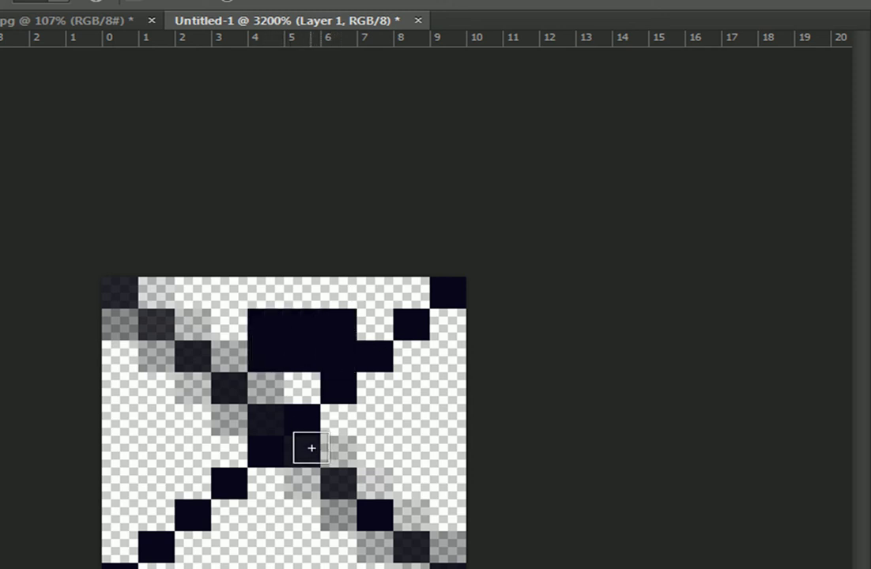
{"action": "left_click_drag", "start_coordinate": [302, 360], "coordinate": [302, 320]}
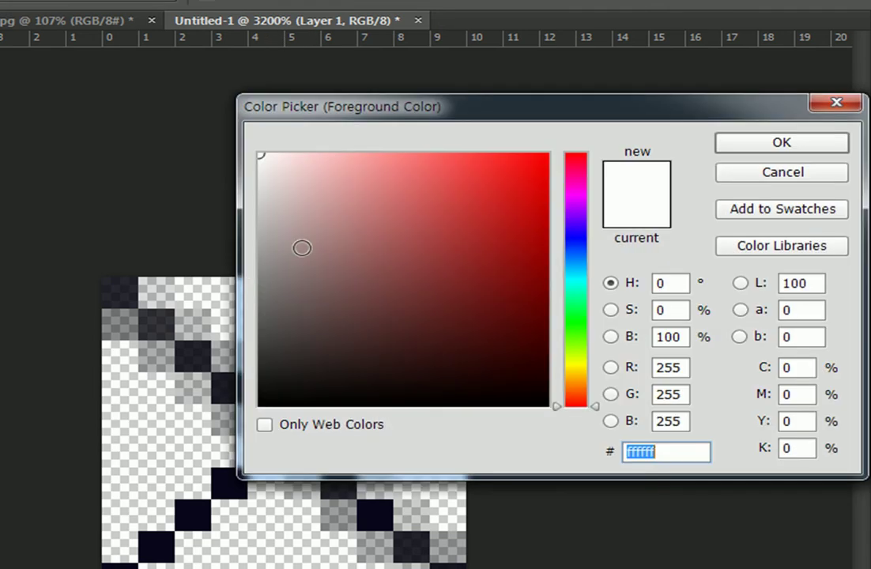
{"action": "left_click", "coordinate": [435, 204]}
{"action": "left_click", "coordinate": [739, 146]}
{"action": "left_click", "coordinate": [302, 356]}
{"action": "left_click", "coordinate": [258, 359]}
{"action": "left_click", "coordinate": [202, 406]}
{"action": "left_click", "coordinate": [265, 387]}
{"action": "left_click", "coordinate": [199, 355]}
{"action": "left_click", "coordinate": [221, 392]}
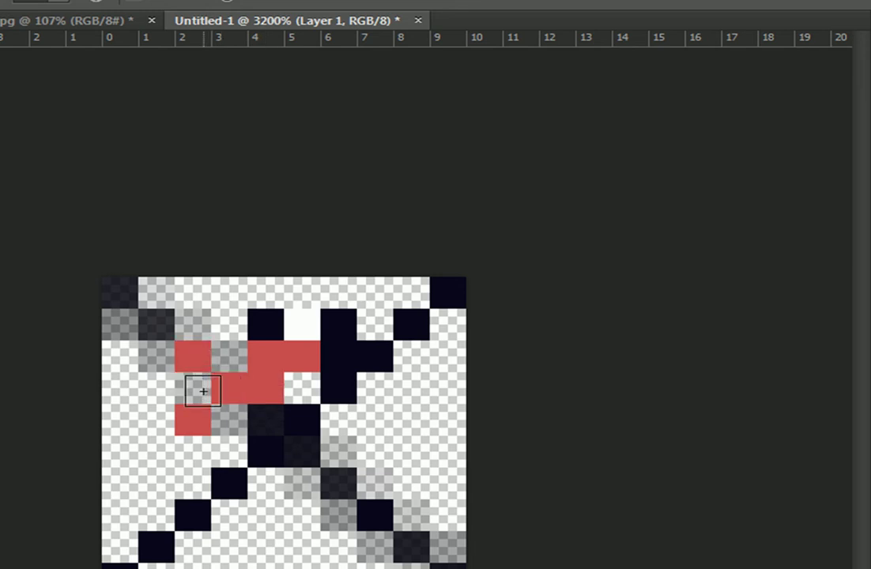
Select the whole canvas, delete all pixels on Layer 1, return to the Pencil Tool and deselect.
{"action": "key", "text": "v"}
{"action": "key", "text": "ctrl+a"}
{"action": "key", "text": "Delete"}
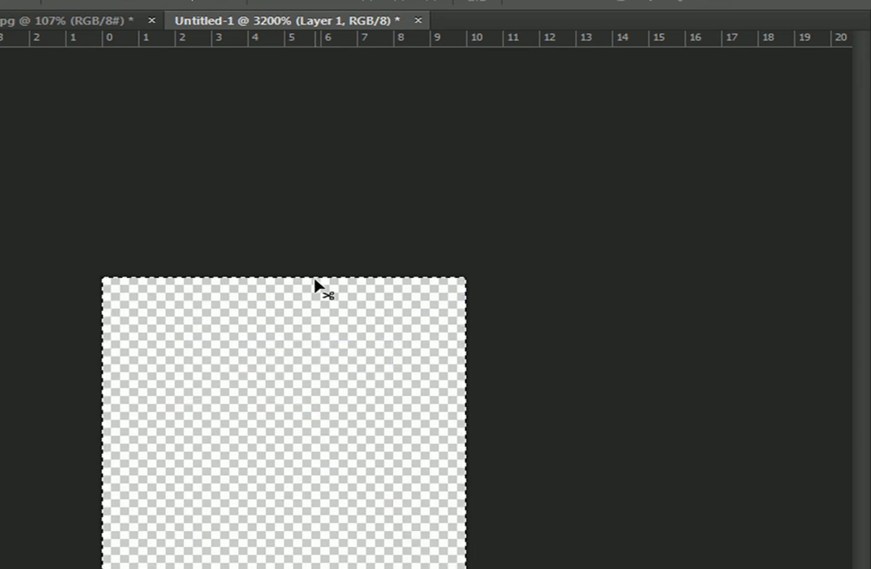
{"action": "key", "text": "b"}
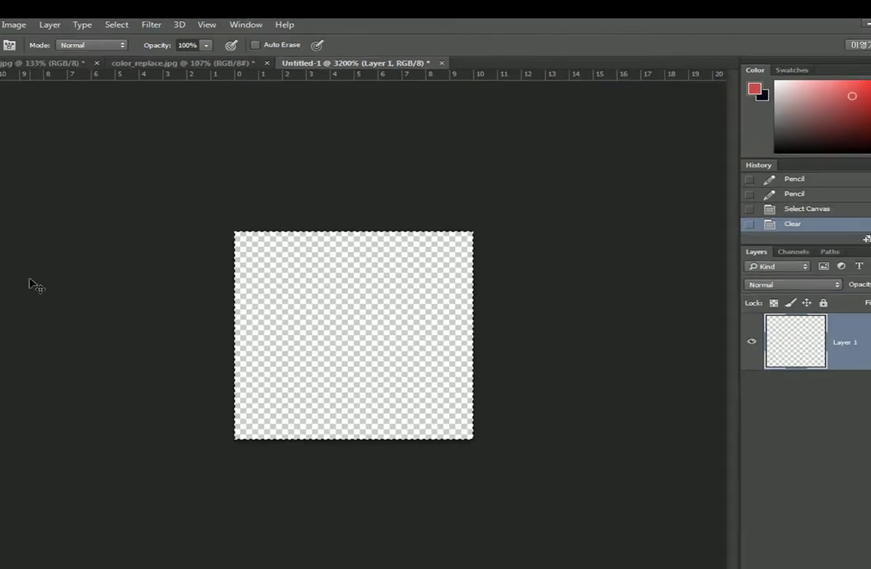
{"action": "key", "text": "ctrl+d"}
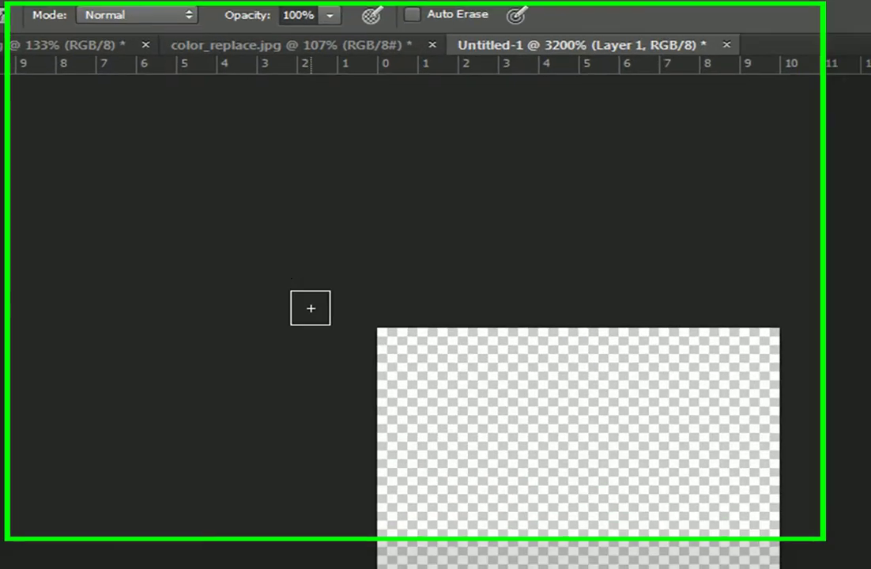
Create a new 10 × 10 pixel document at 72 pixels/inch in RGB Color with transparent background contents.
{"action": "key", "text": "ctrl+n"}
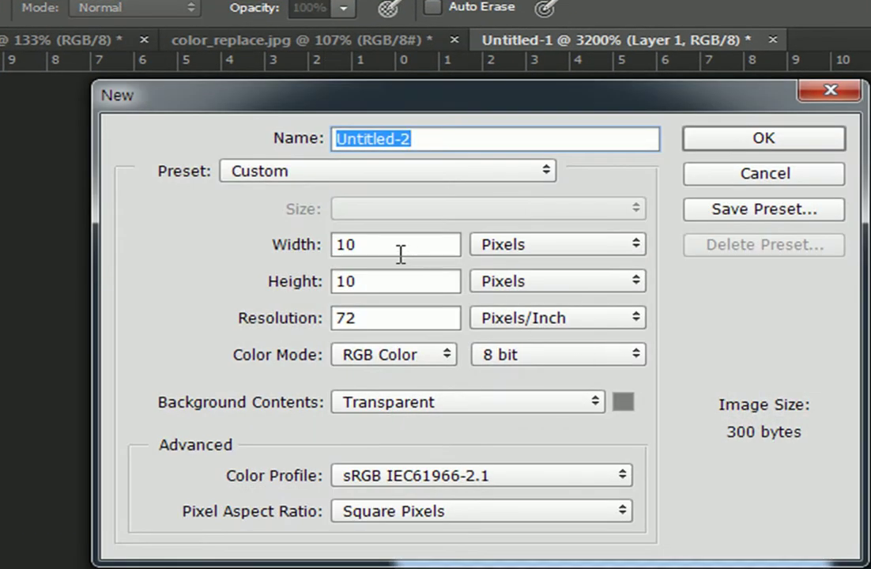
{"action": "key", "text": "Tab"}
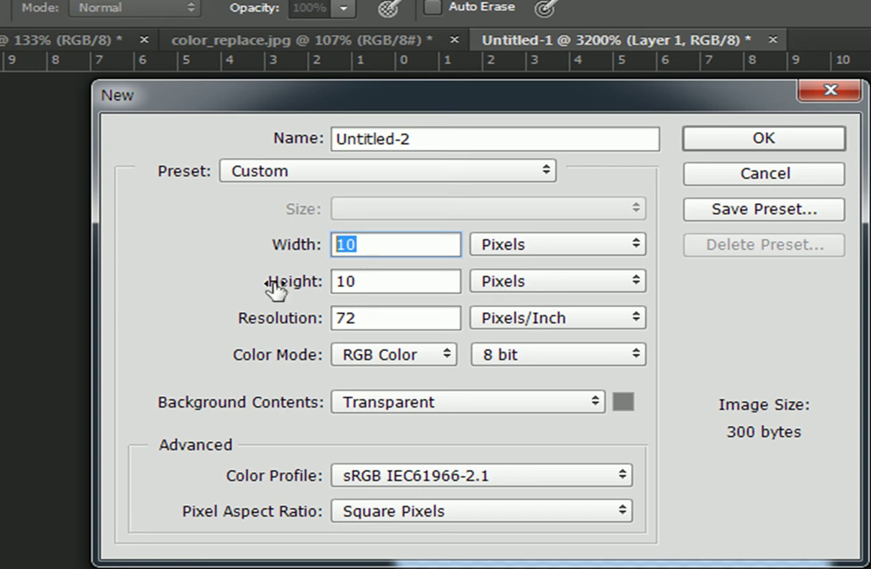
{"action": "key", "text": "Tab"}
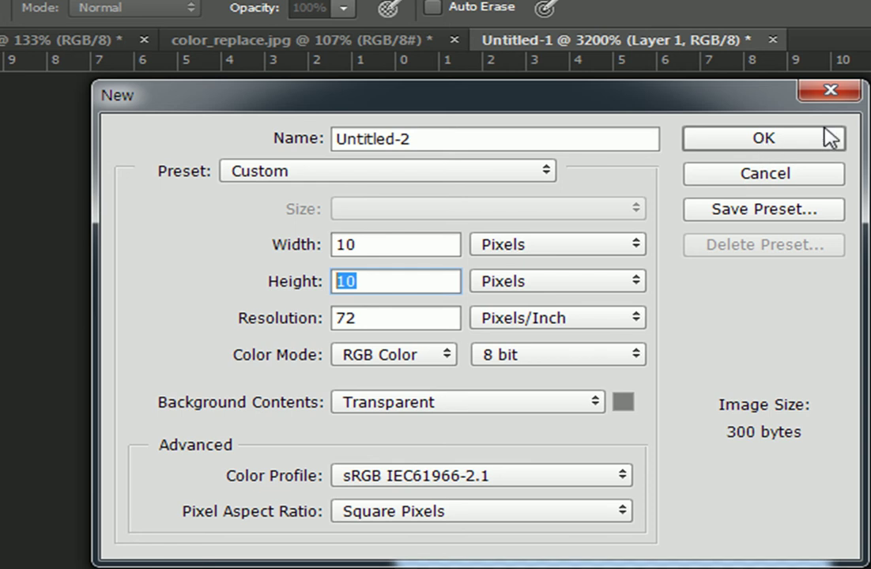
{"action": "left_click", "coordinate": [782, 145]}
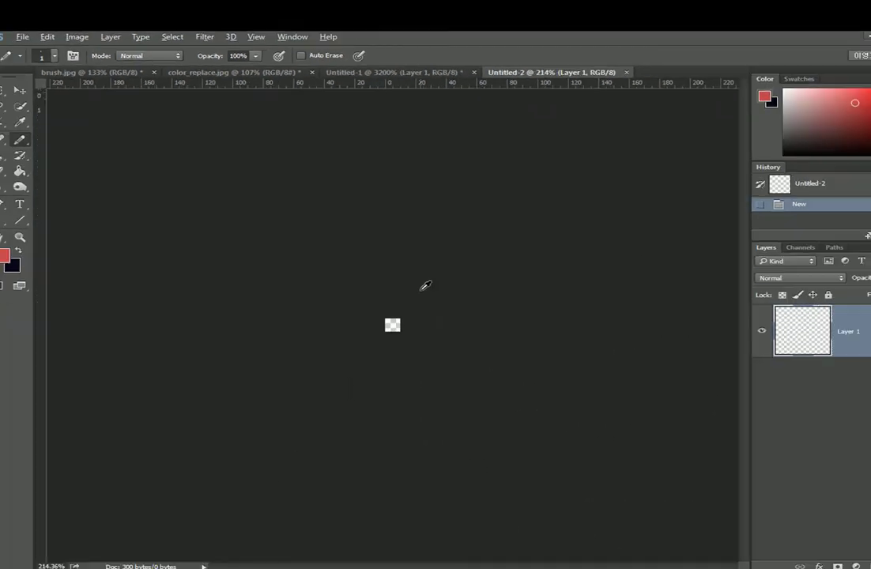
{"action": "scroll", "coordinate": [411, 331], "scroll_direction": "up", "scroll_amount": 10}
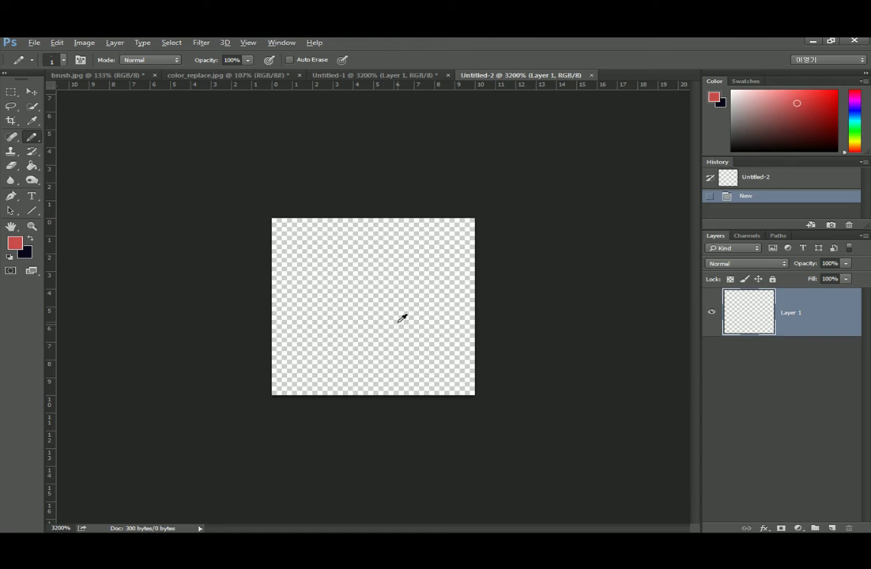
Pencil a muted red one-pixel diagonal from the canvas's top-left corner to its bottom-right corner, one pixel per row.
{"action": "key", "text": "alt"}
{"action": "key", "text": "alt"}
{"action": "left_click", "coordinate": [32, 226]}
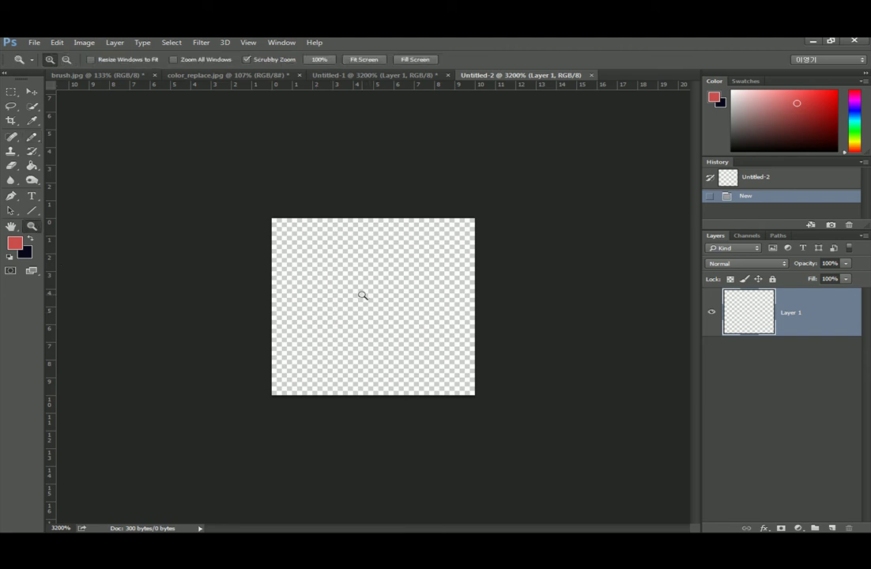
{"action": "left_click", "coordinate": [35, 137]}
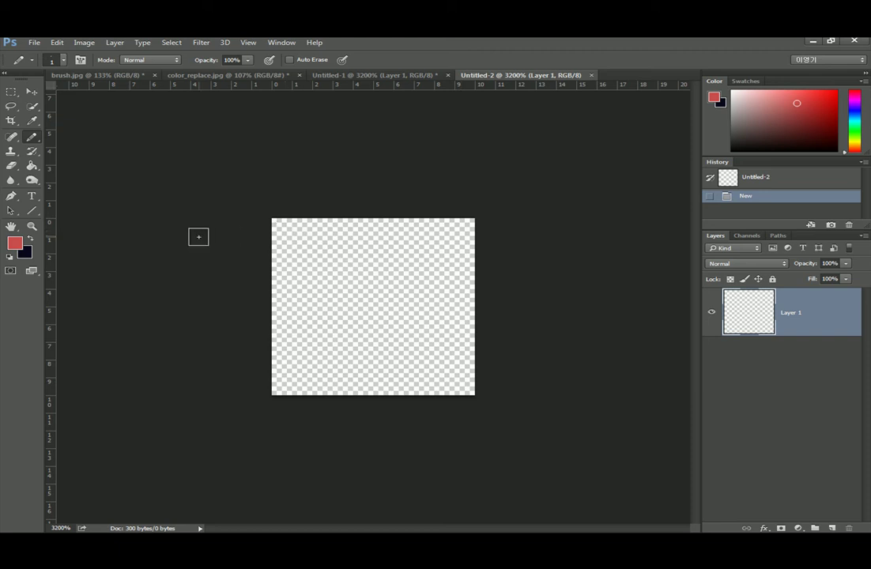
{"action": "left_click", "coordinate": [281, 227]}
{"action": "left_click", "coordinate": [302, 244]}
{"action": "left_click", "coordinate": [322, 262]}
{"action": "left_click", "coordinate": [342, 278]}
{"action": "left_click", "coordinate": [363, 297]}
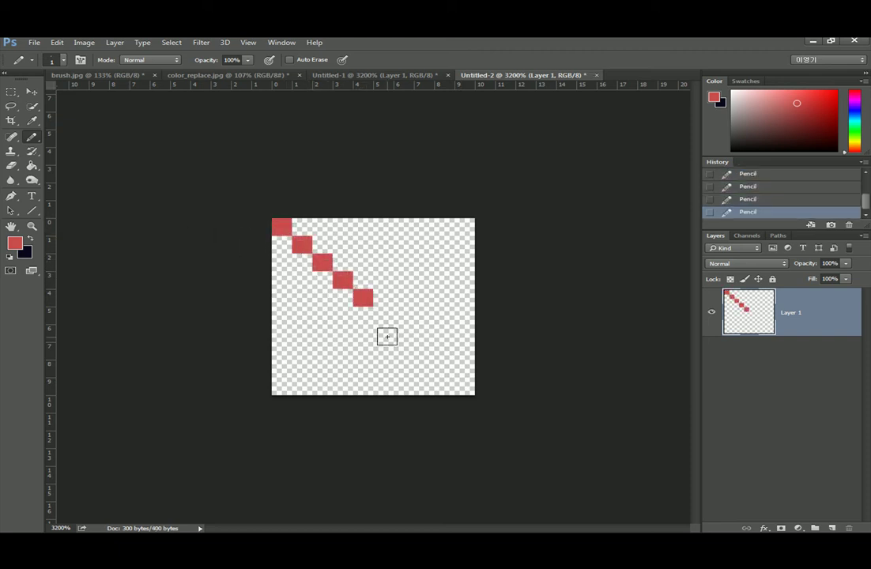
{"action": "left_click", "coordinate": [384, 315]}
{"action": "left_click", "coordinate": [404, 333]}
{"action": "left_click", "coordinate": [423, 351]}
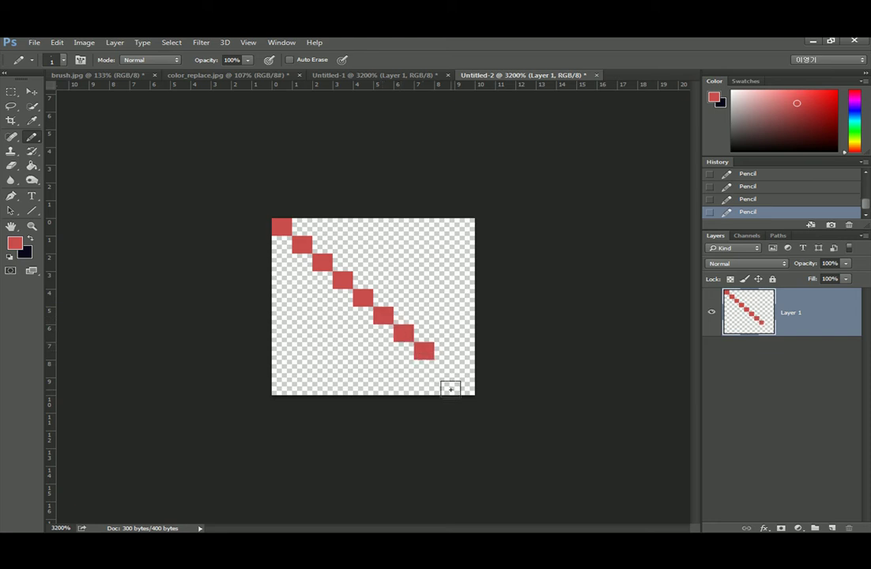
{"action": "left_click", "coordinate": [444, 368]}
{"action": "left_click", "coordinate": [465, 385]}
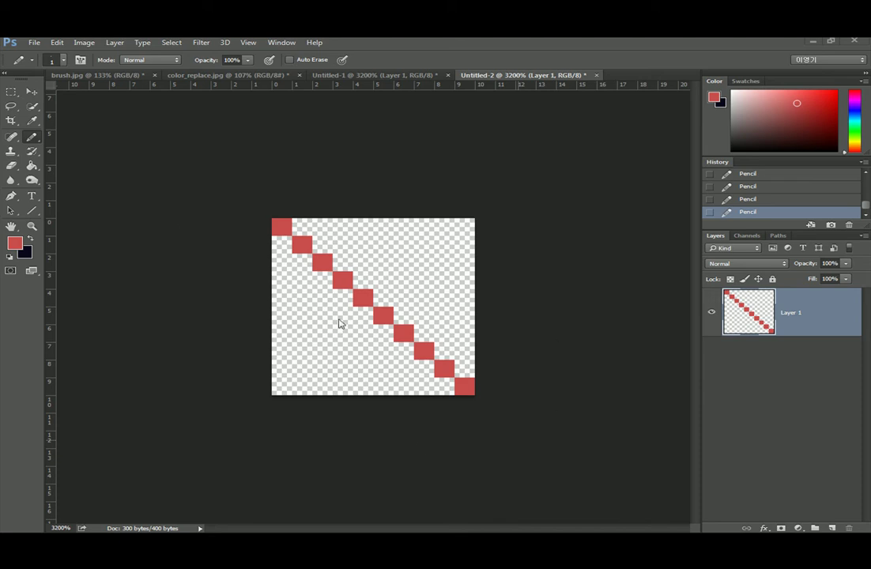
Define the red pixel diagonal as a pattern under the suggested name.
{"action": "left_click", "coordinate": [57, 43]}
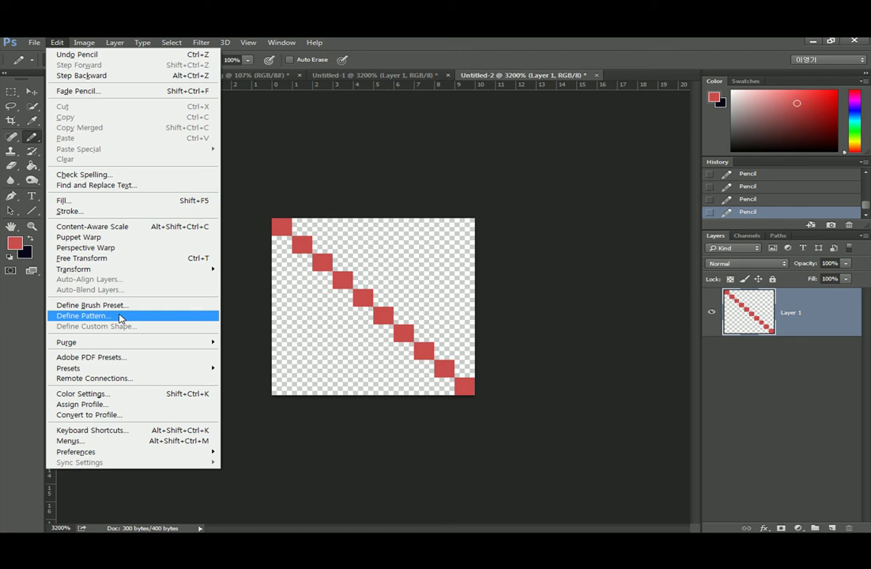
{"action": "left_click", "coordinate": [120, 318]}
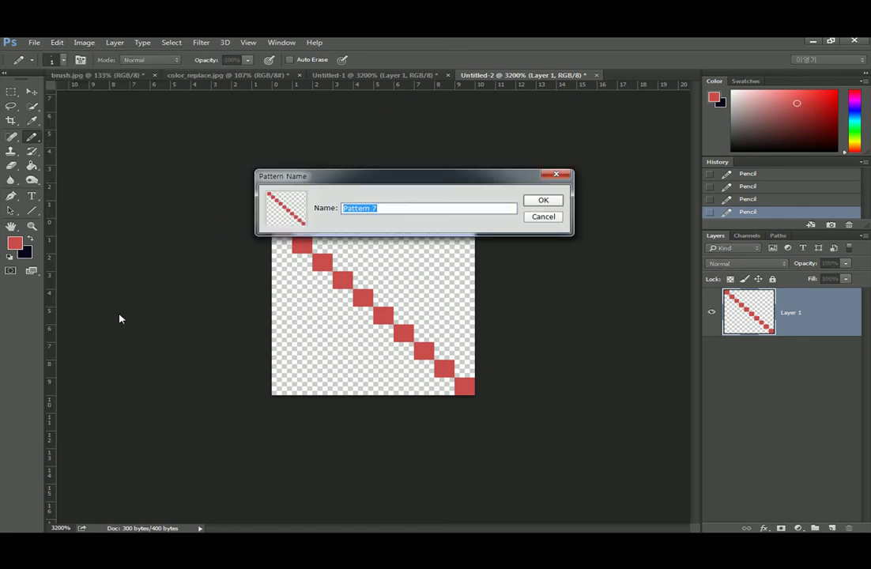
{"action": "key", "text": "Return"}
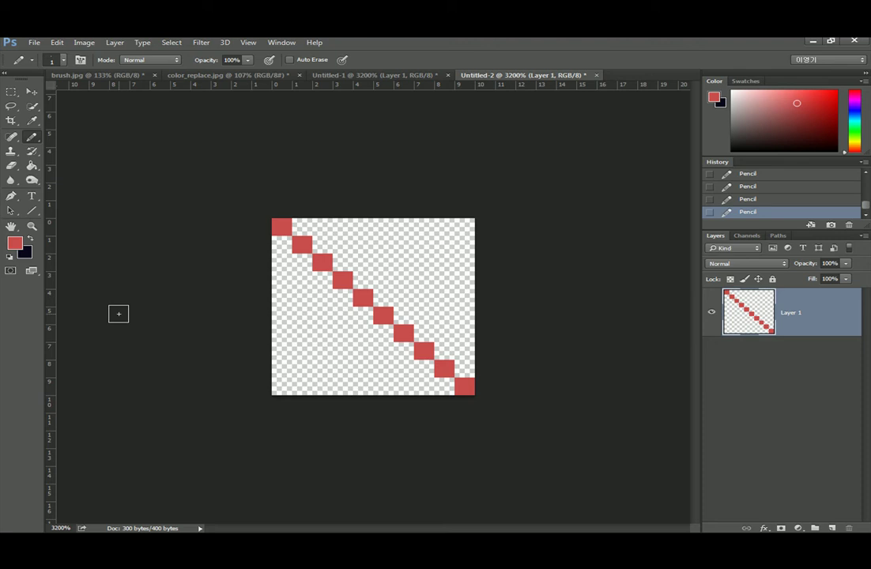
Switch to the brush.jpg airplane document and add a new empty layer above the Background.
{"action": "left_click", "coordinate": [95, 74]}
{"action": "left_click", "coordinate": [225, 76]}
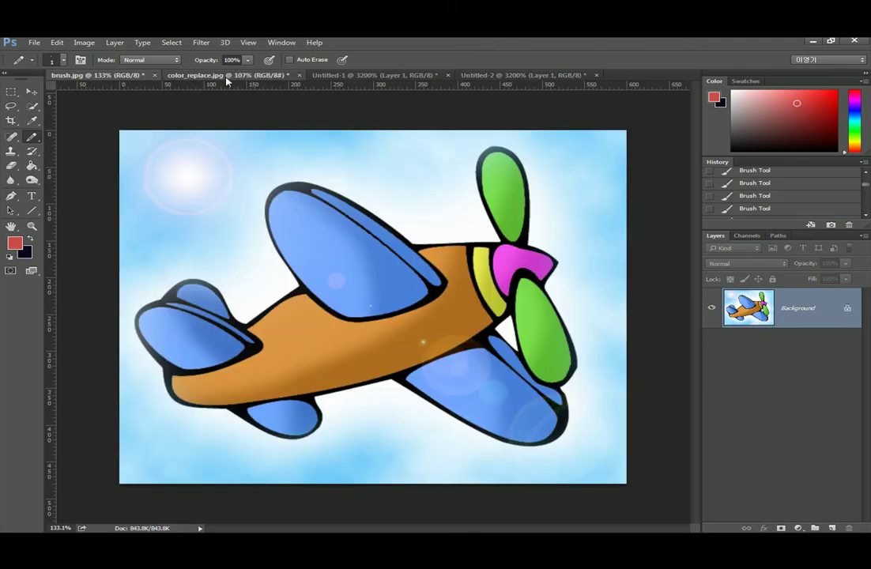
{"action": "left_click", "coordinate": [99, 75]}
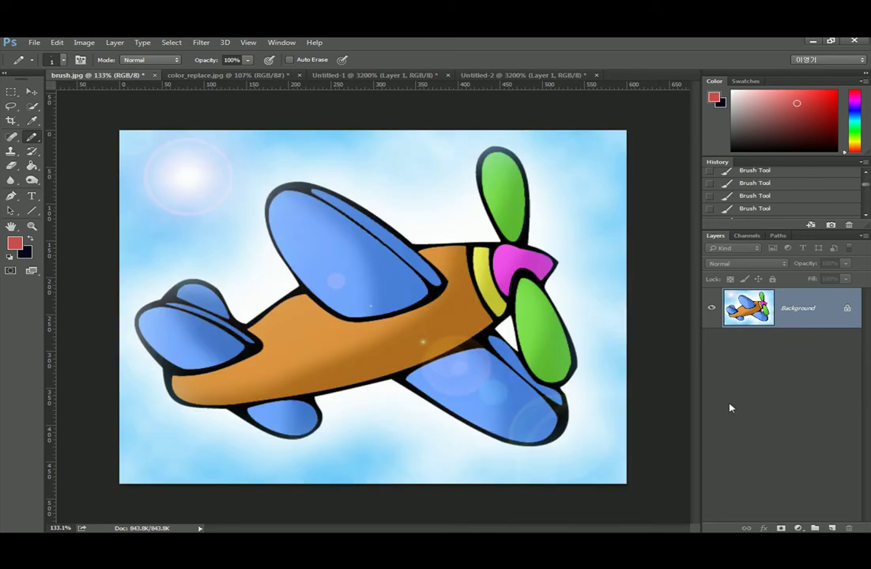
{"action": "left_click", "coordinate": [831, 528]}
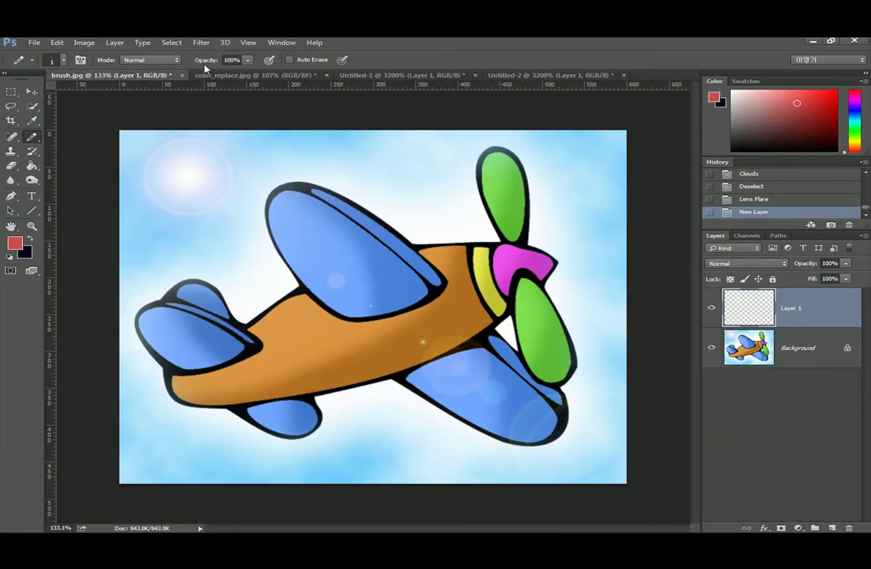
Fill the new layer with the red diagonal custom pattern in Normal mode at 100% opacity.
{"action": "left_click", "coordinate": [57, 42]}
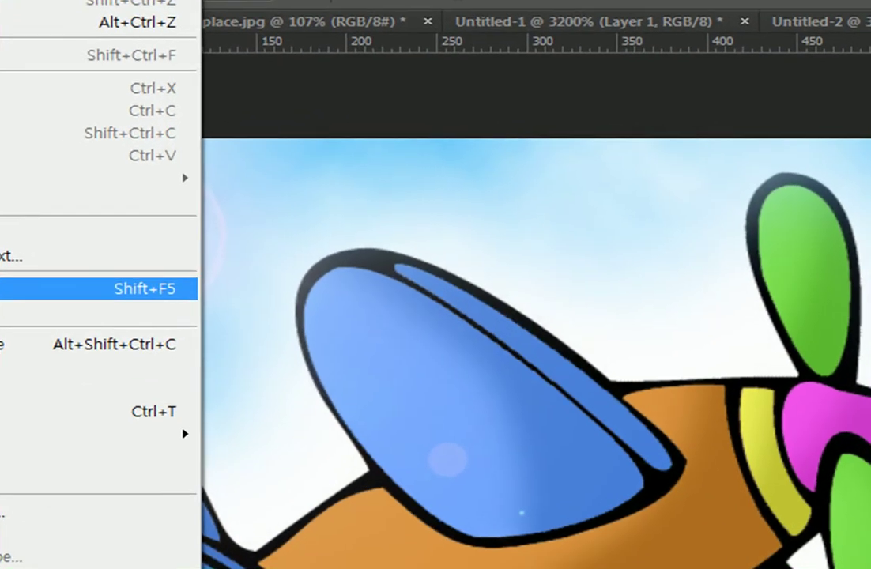
{"action": "left_click", "coordinate": [91, 202]}
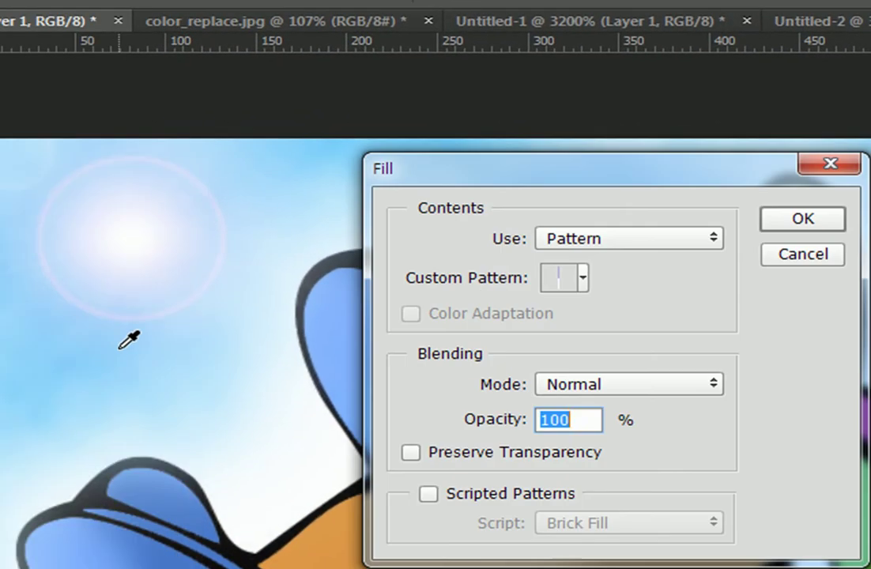
{"action": "left_click", "coordinate": [622, 244]}
{"action": "left_click", "coordinate": [612, 344]}
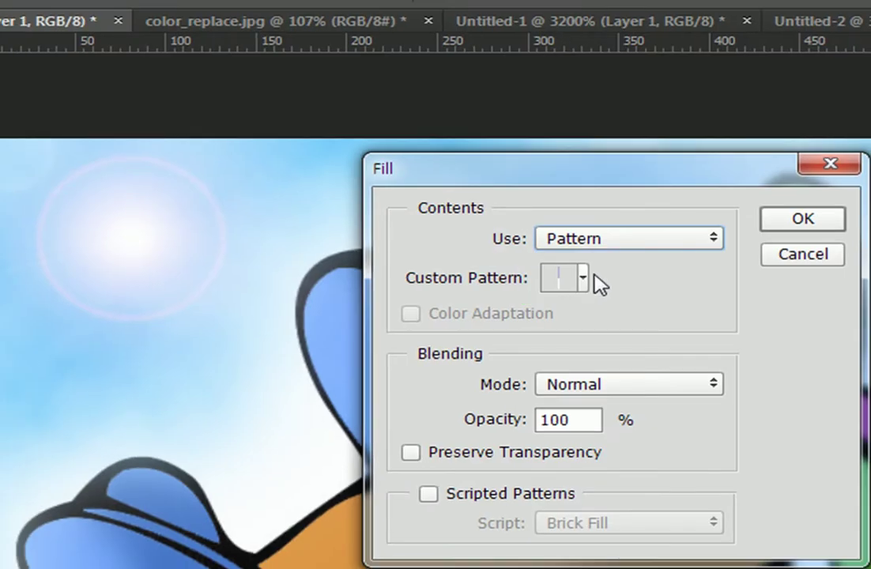
{"action": "left_click", "coordinate": [549, 274]}
{"action": "scroll", "coordinate": [589, 387], "scroll_direction": "down", "scroll_amount": 6}
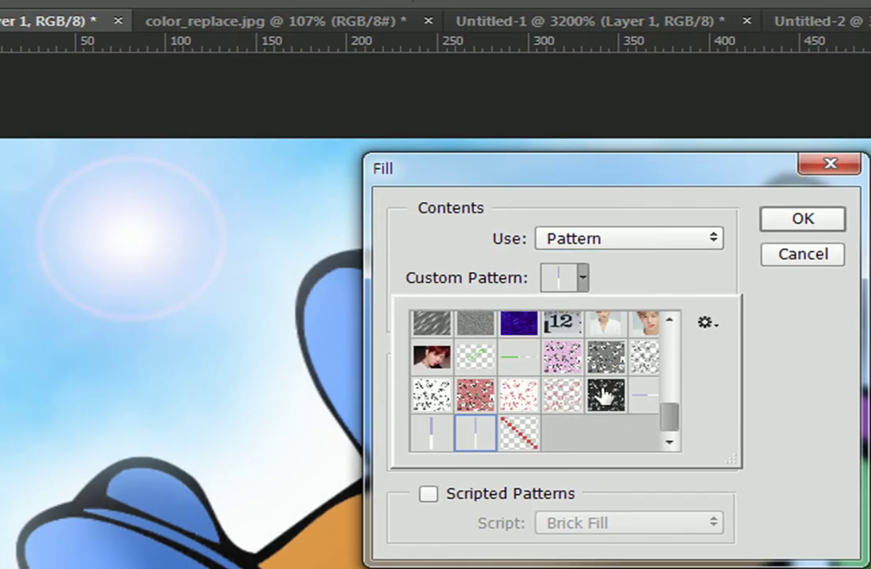
{"action": "left_click", "coordinate": [528, 436]}
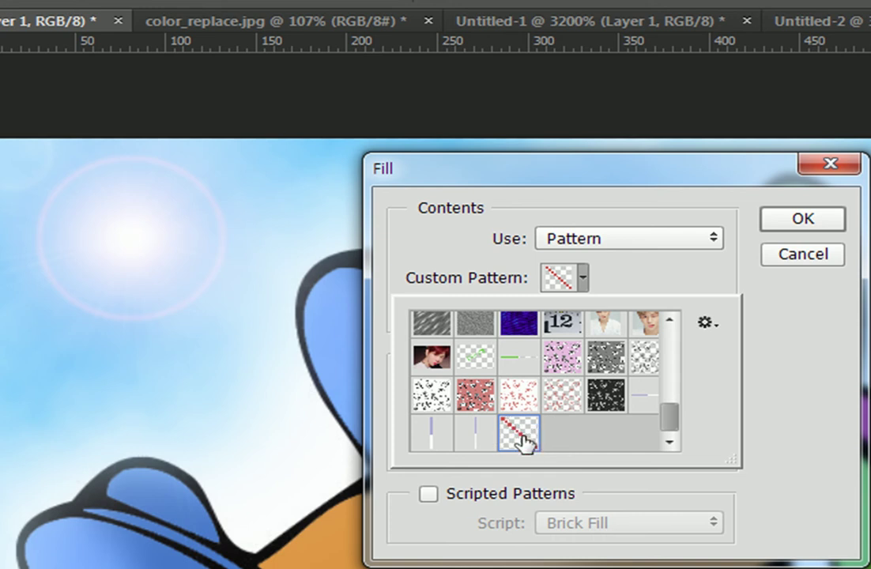
{"action": "left_click", "coordinate": [809, 229]}
{"action": "left_click", "coordinate": [806, 222]}
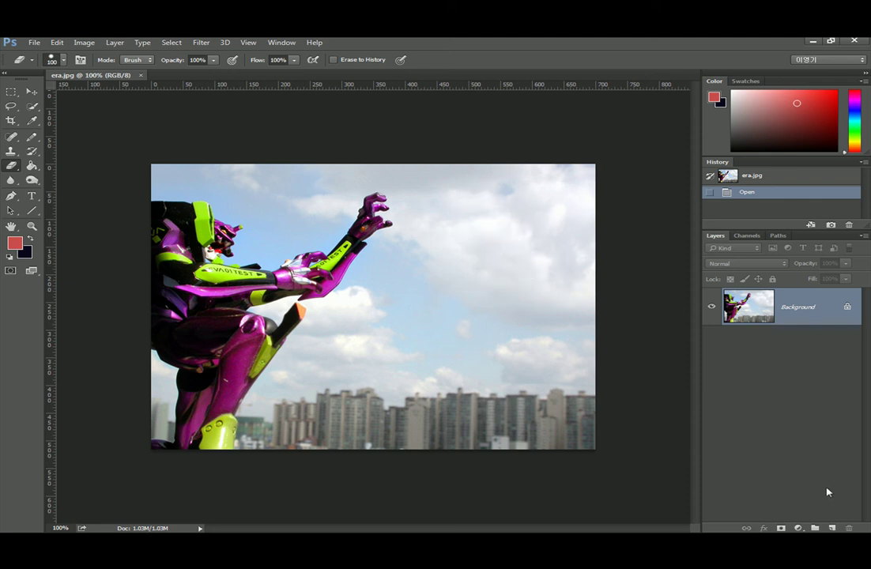
Erase several vertical strokes of sky on era.jpg's locked Background with the 100 px Eraser.
{"action": "mouse_move", "coordinate": [552, 270]}
{"action": "left_mouse_down"}
{"action": "mouse_move", "coordinate": [550, 296]}
{"action": "mouse_move", "coordinate": [555, 169]}
{"action": "mouse_move", "coordinate": [536, 296]}
{"action": "left_mouse_up"}
{"action": "left_click_drag", "start_coordinate": [482, 170], "coordinate": [494, 253]}
{"action": "left_click_drag", "start_coordinate": [473, 301], "coordinate": [491, 346]}
{"action": "mouse_move", "coordinate": [443, 205]}
{"action": "left_mouse_down"}
{"action": "mouse_move", "coordinate": [458, 182]}
{"action": "mouse_move", "coordinate": [456, 291]}
{"action": "left_mouse_up"}
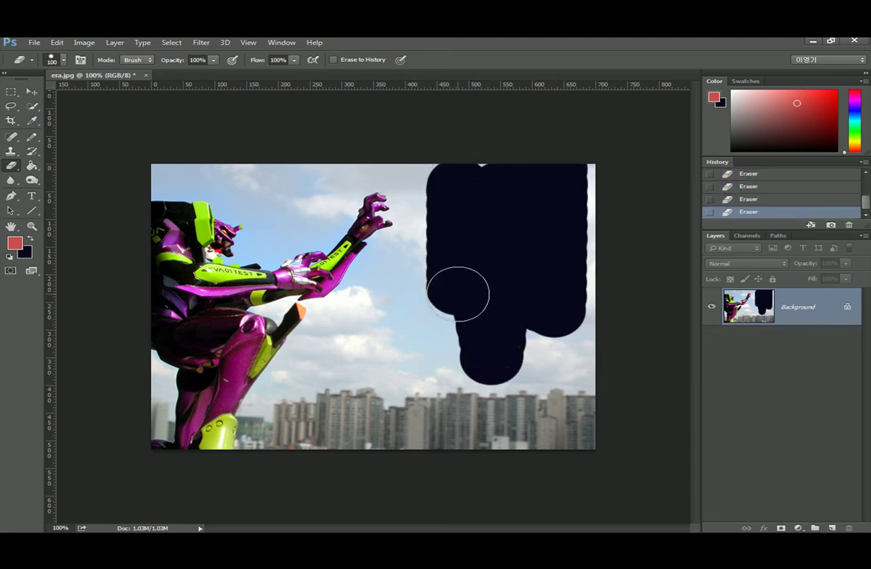
Step back through all eraser strokes made on era.jpg's Background.
{"action": "key", "text": "ctrl+z"}
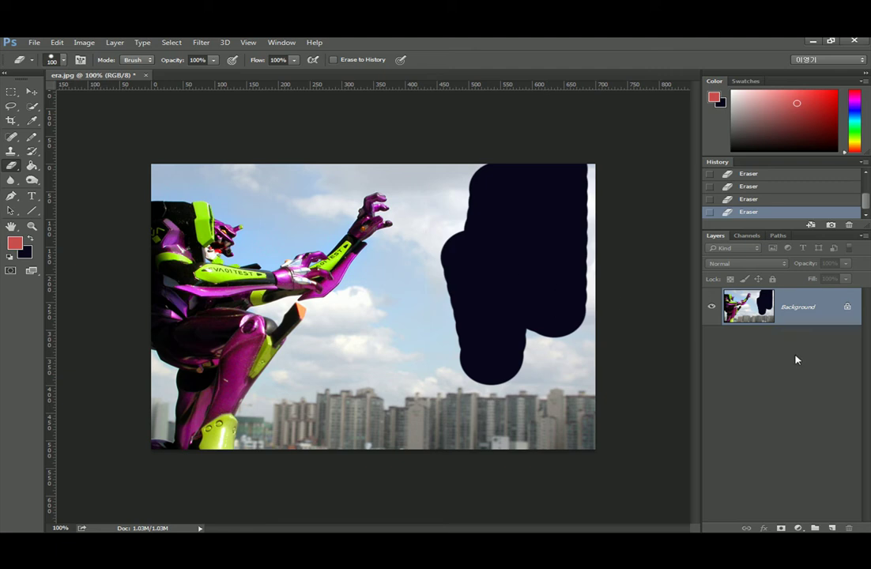
{"action": "key", "text": "ctrl+alt+z"}
{"action": "key", "text": "ctrl+alt+z"}
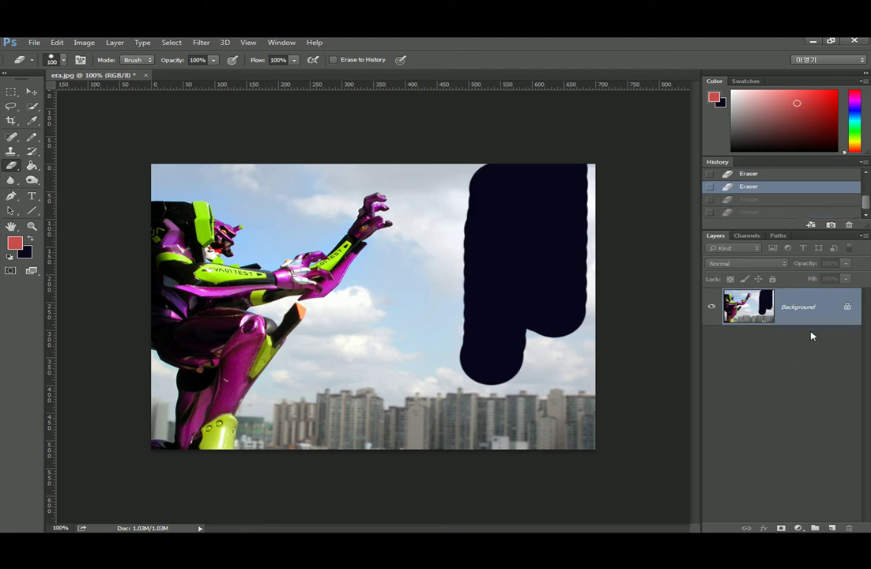
{"action": "key", "text": "ctrl+alt+z"}
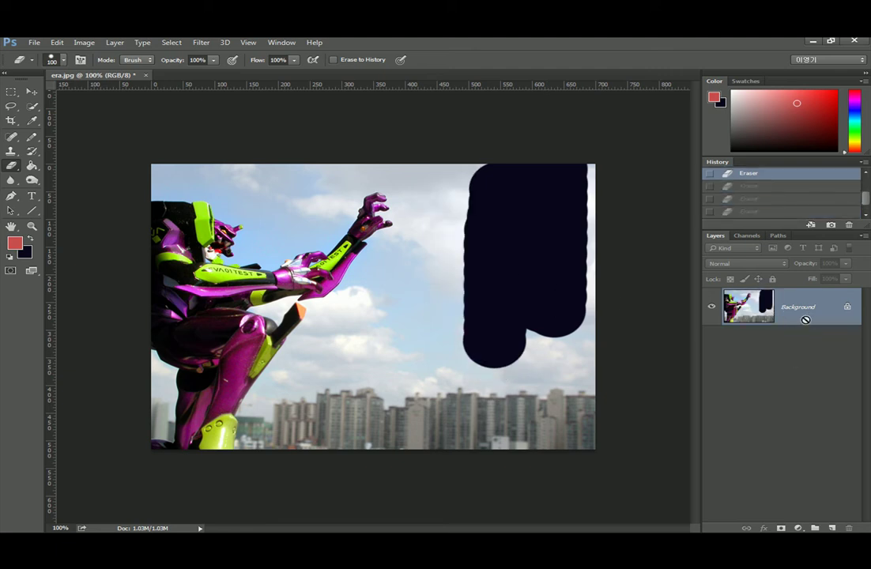
{"action": "key", "text": "ctrl+alt+z"}
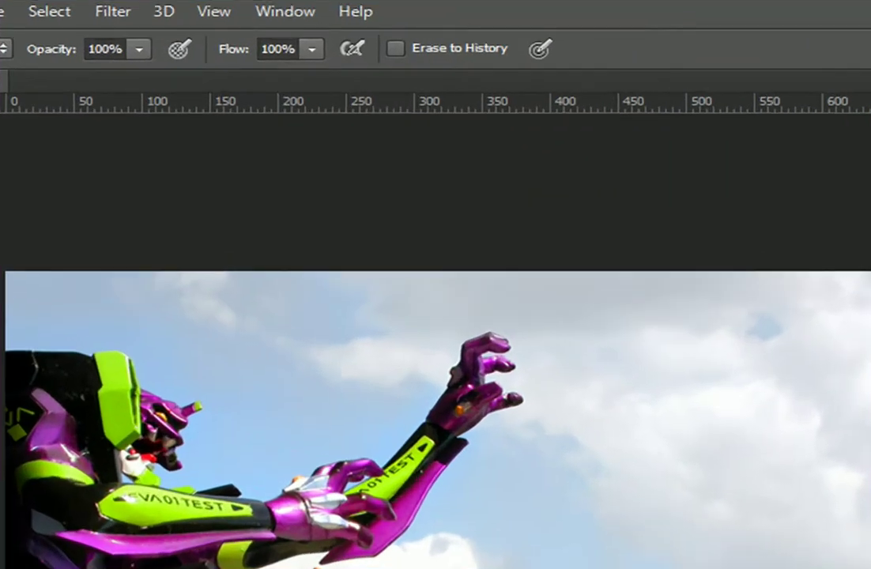
Convert the Background into a normal layer named Layer 0 with Normal mode and 100% opacity.
{"action": "double_click", "coordinate": [830, 319]}
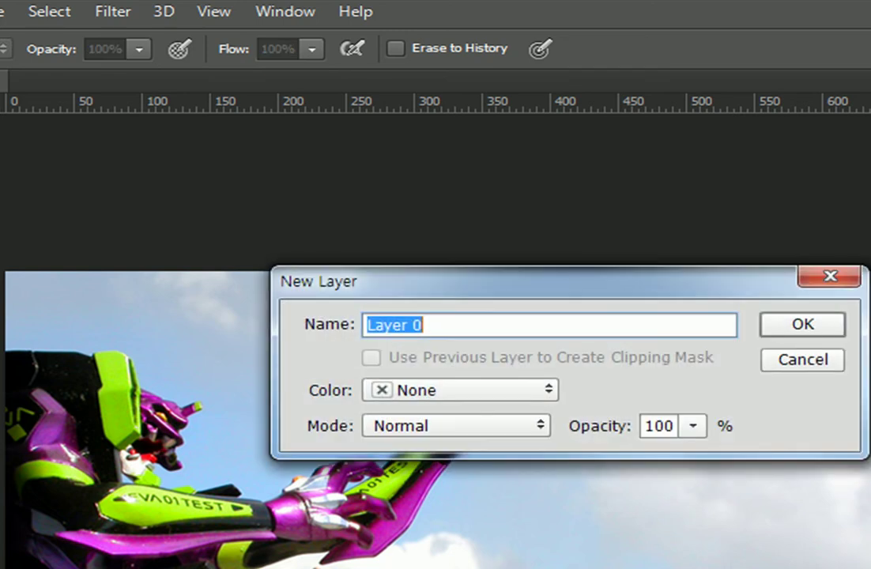
{"action": "left_click", "coordinate": [814, 330]}
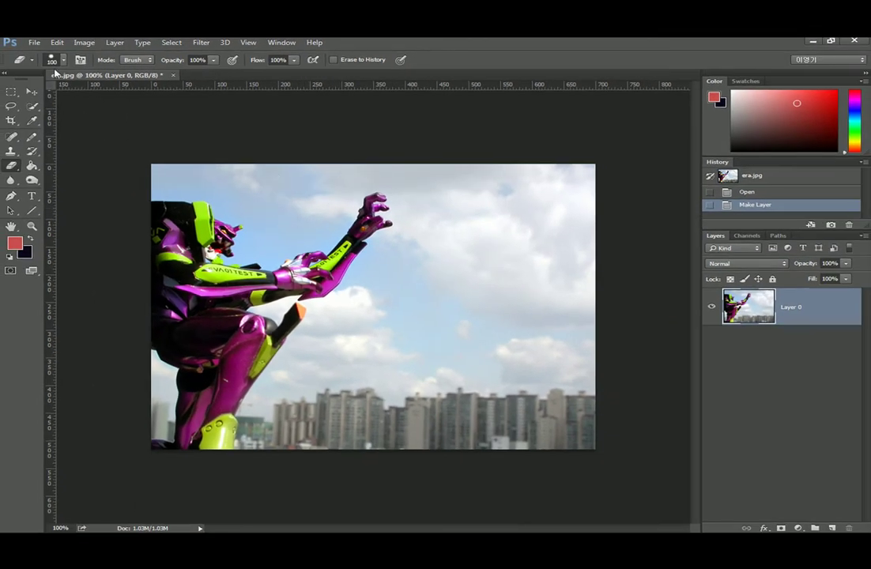
Erase the sky and buildings around the robot on Layer 0 with the 100 px Eraser, and undo the erasing.
{"action": "mouse_move", "coordinate": [486, 169]}
{"action": "left_mouse_down"}
{"action": "mouse_move", "coordinate": [563, 233]}
{"action": "mouse_move", "coordinate": [568, 253]}
{"action": "mouse_move", "coordinate": [563, 152]}
{"action": "left_mouse_up"}
{"action": "mouse_move", "coordinate": [517, 263]}
{"action": "left_mouse_down"}
{"action": "mouse_move", "coordinate": [447, 156]}
{"action": "mouse_move", "coordinate": [496, 373]}
{"action": "mouse_move", "coordinate": [544, 294]}
{"action": "mouse_move", "coordinate": [547, 433]}
{"action": "mouse_move", "coordinate": [595, 272]}
{"action": "mouse_move", "coordinate": [560, 482]}
{"action": "mouse_move", "coordinate": [528, 340]}
{"action": "mouse_move", "coordinate": [457, 481]}
{"action": "mouse_move", "coordinate": [475, 351]}
{"action": "mouse_move", "coordinate": [451, 363]}
{"action": "mouse_move", "coordinate": [444, 325]}
{"action": "mouse_move", "coordinate": [303, 493]}
{"action": "mouse_move", "coordinate": [427, 388]}
{"action": "mouse_move", "coordinate": [365, 491]}
{"action": "mouse_move", "coordinate": [345, 432]}
{"action": "mouse_move", "coordinate": [311, 453]}
{"action": "mouse_move", "coordinate": [344, 390]}
{"action": "mouse_move", "coordinate": [427, 299]}
{"action": "mouse_move", "coordinate": [441, 212]}
{"action": "mouse_move", "coordinate": [428, 174]}
{"action": "mouse_move", "coordinate": [396, 157]}
{"action": "mouse_move", "coordinate": [133, 159]}
{"action": "mouse_move", "coordinate": [226, 166]}
{"action": "mouse_move", "coordinate": [261, 183]}
{"action": "mouse_move", "coordinate": [284, 212]}
{"action": "mouse_move", "coordinate": [354, 169]}
{"action": "mouse_move", "coordinate": [411, 176]}
{"action": "mouse_move", "coordinate": [425, 195]}
{"action": "mouse_move", "coordinate": [427, 243]}
{"action": "mouse_move", "coordinate": [376, 316]}
{"action": "mouse_move", "coordinate": [339, 336]}
{"action": "mouse_move", "coordinate": [286, 451]}
{"action": "left_mouse_up"}
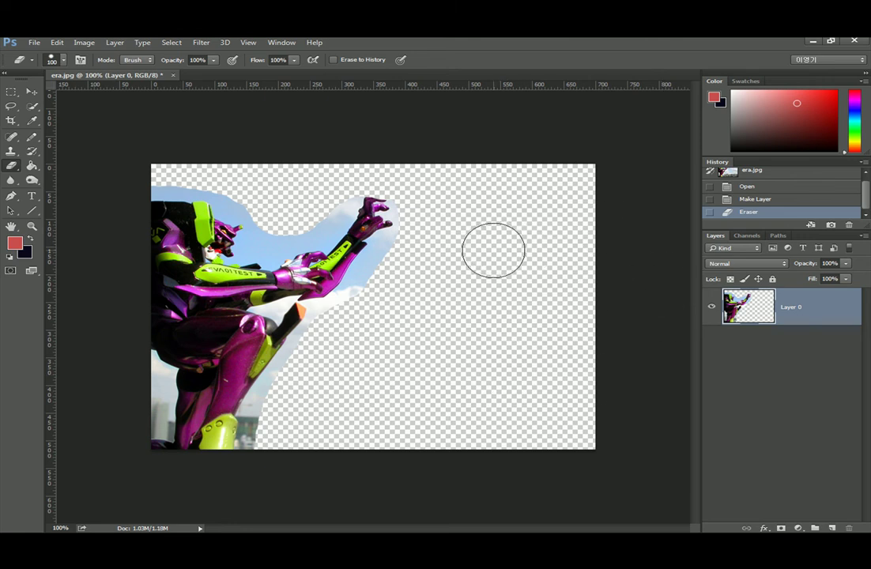
{"action": "key", "text": "ctrl+z"}
Reduce the Eraser's brush size to 80 px.
{"action": "scroll", "coordinate": [395, 229], "scroll_direction": "up", "scroll_amount": 5}
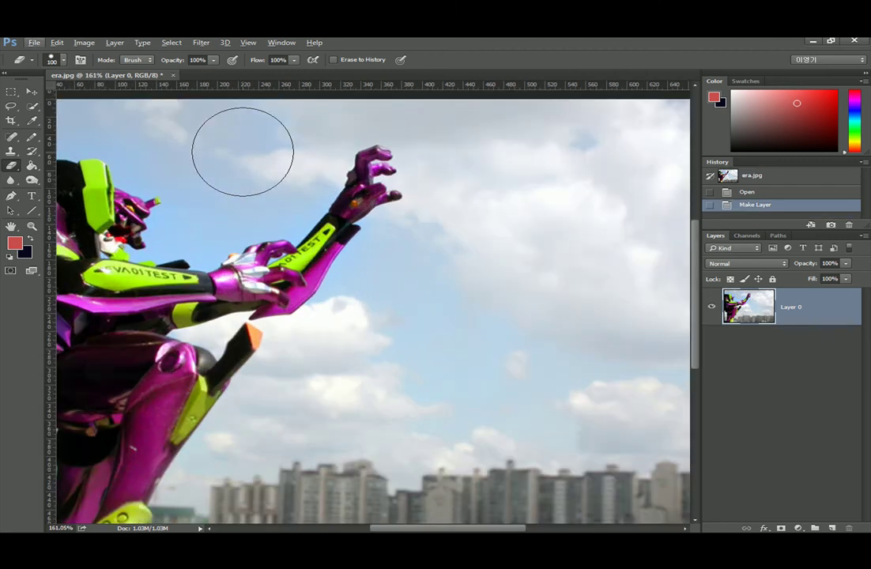
{"action": "scroll", "coordinate": [249, 152], "scroll_direction": "down", "scroll_amount": 2}
{"action": "key", "text": "bracketleft"}
{"action": "key", "text": "bracketleft"}
Erase the sky and buildings closer to the robot's outline with the 80 px Eraser, and undo the erasing.
{"action": "mouse_move", "coordinate": [241, 142]}
{"action": "left_mouse_down"}
{"action": "mouse_move", "coordinate": [94, 118]}
{"action": "mouse_move", "coordinate": [187, 131]}
{"action": "mouse_move", "coordinate": [407, 122]}
{"action": "mouse_move", "coordinate": [541, 152]}
{"action": "mouse_move", "coordinate": [597, 151]}
{"action": "mouse_move", "coordinate": [483, 128]}
{"action": "mouse_move", "coordinate": [636, 139]}
{"action": "mouse_move", "coordinate": [650, 163]}
{"action": "mouse_move", "coordinate": [636, 279]}
{"action": "mouse_move", "coordinate": [633, 179]}
{"action": "mouse_move", "coordinate": [624, 444]}
{"action": "mouse_move", "coordinate": [650, 258]}
{"action": "mouse_move", "coordinate": [628, 486]}
{"action": "mouse_move", "coordinate": [551, 175]}
{"action": "mouse_move", "coordinate": [550, 507]}
{"action": "mouse_move", "coordinate": [553, 233]}
{"action": "mouse_move", "coordinate": [531, 252]}
{"action": "mouse_move", "coordinate": [478, 441]}
{"action": "mouse_move", "coordinate": [505, 130]}
{"action": "mouse_move", "coordinate": [430, 514]}
{"action": "mouse_move", "coordinate": [430, 447]}
{"action": "mouse_move", "coordinate": [478, 198]}
{"action": "mouse_move", "coordinate": [348, 496]}
{"action": "mouse_move", "coordinate": [419, 347]}
{"action": "mouse_move", "coordinate": [393, 331]}
{"action": "mouse_move", "coordinate": [287, 484]}
{"action": "left_mouse_up"}
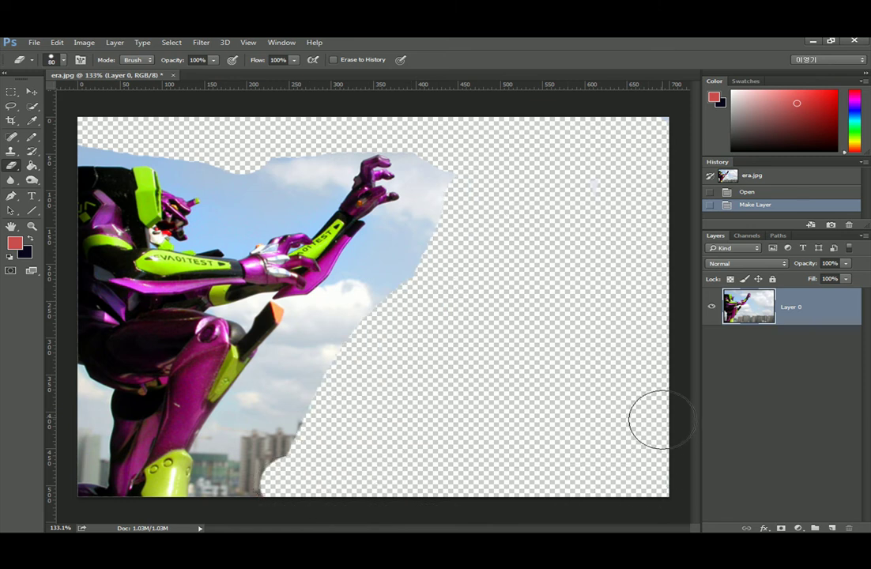
{"action": "mouse_move", "coordinate": [411, 336]}
{"action": "left_mouse_down"}
{"action": "mouse_move", "coordinate": [403, 241]}
{"action": "mouse_move", "coordinate": [371, 286]}
{"action": "mouse_move", "coordinate": [326, 316]}
{"action": "mouse_move", "coordinate": [307, 384]}
{"action": "mouse_move", "coordinate": [265, 466]}
{"action": "mouse_move", "coordinate": [243, 479]}
{"action": "mouse_move", "coordinate": [244, 450]}
{"action": "mouse_move", "coordinate": [293, 364]}
{"action": "mouse_move", "coordinate": [343, 349]}
{"action": "left_mouse_up"}
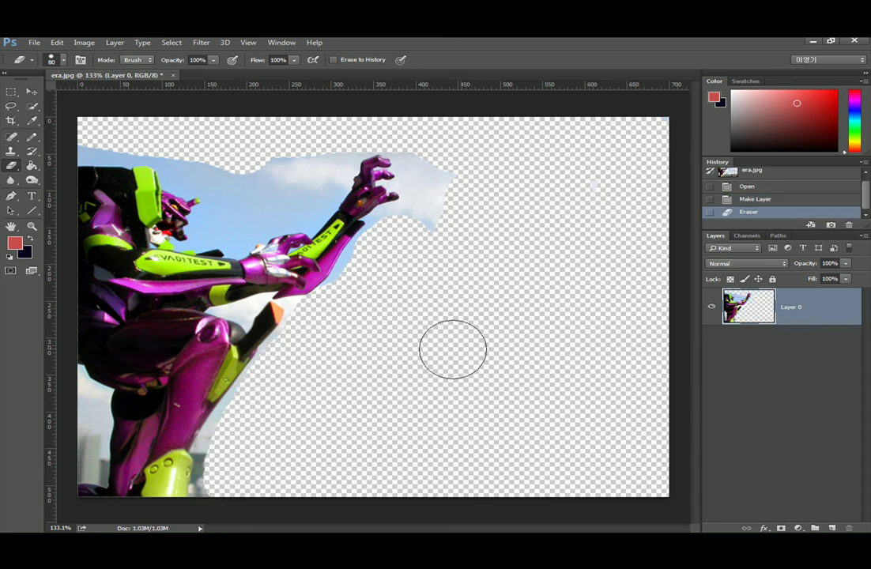
{"action": "key", "text": "ctrl+z"}
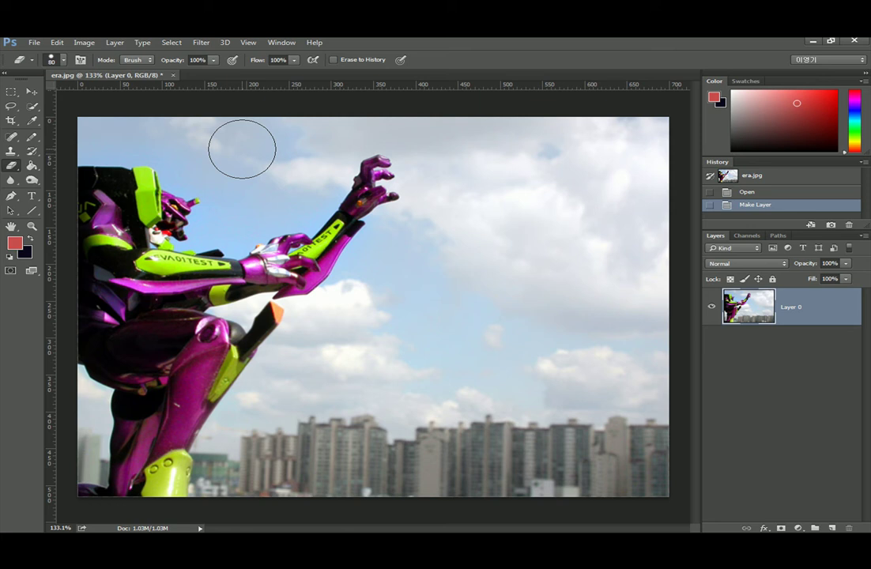
Switch to the Background Eraser tool and enlarge its brush size to 40 px.
{"action": "left_click", "coordinate": [11, 166]}
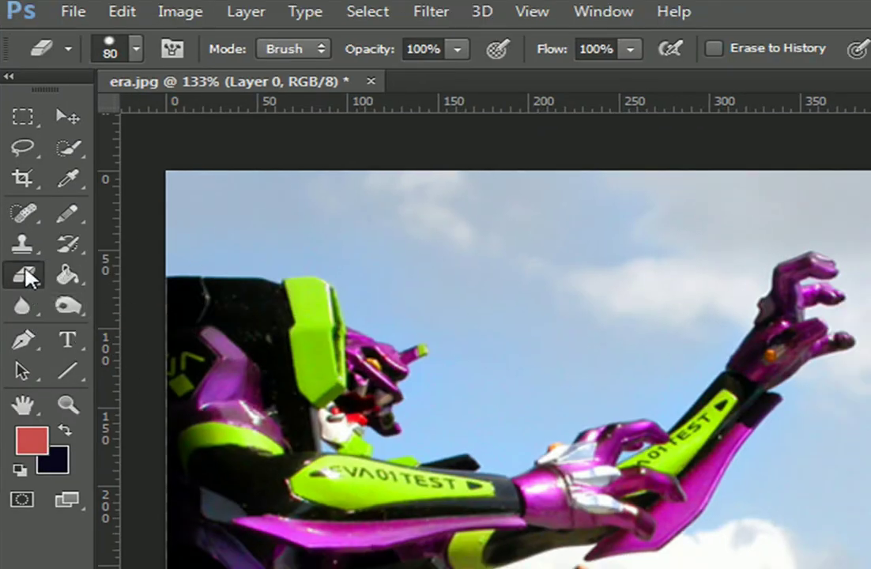
{"action": "left_click", "coordinate": [29, 272]}
{"action": "left_click", "coordinate": [141, 297]}
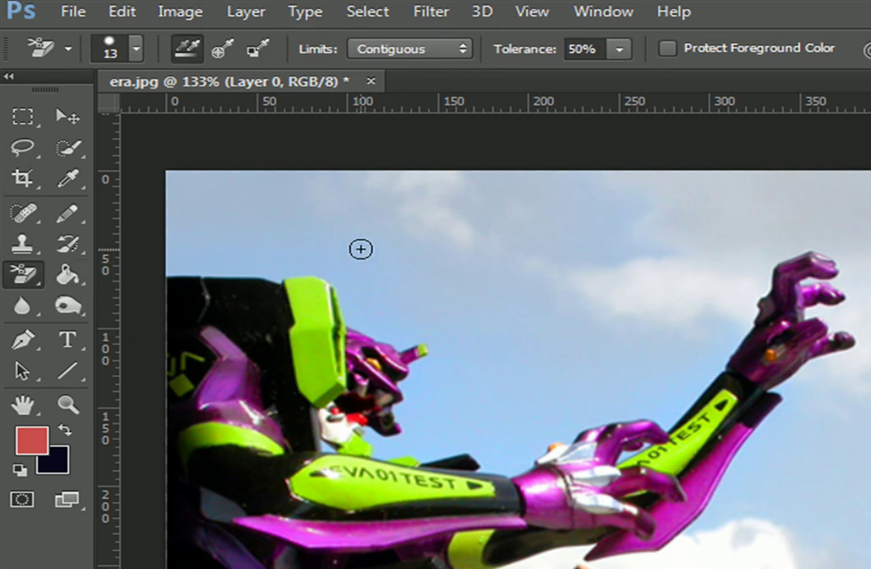
{"action": "key", "text": "bracketright"}
{"action": "key", "text": "bracketright"}
{"action": "key", "text": "bracketright"}
{"action": "key", "text": "bracketright"}
{"action": "key", "text": "bracketright"}
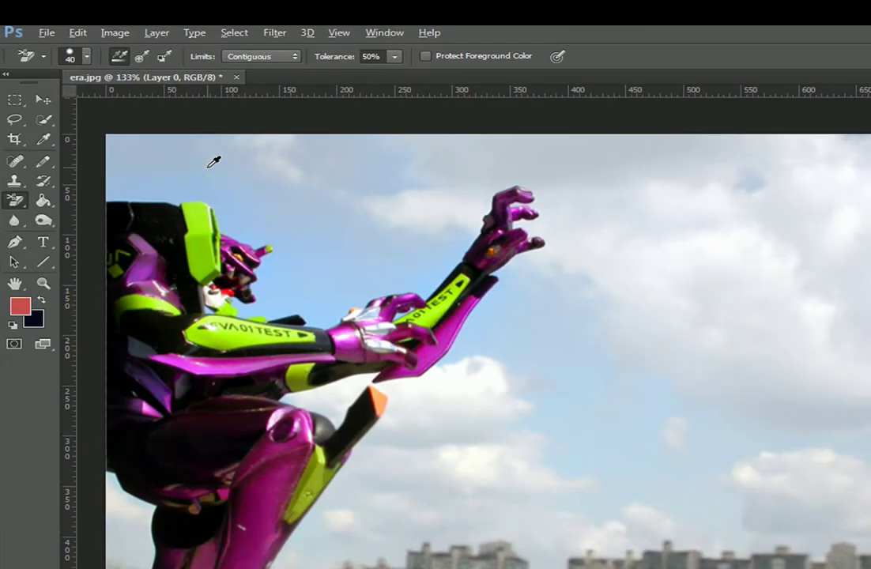
Erase the sky above the robot's head and along its raised arm with the Background Eraser, and undo the stroke that cuts into the hand.
{"action": "scroll", "coordinate": [149, 151], "scroll_direction": "up", "scroll_amount": 1}
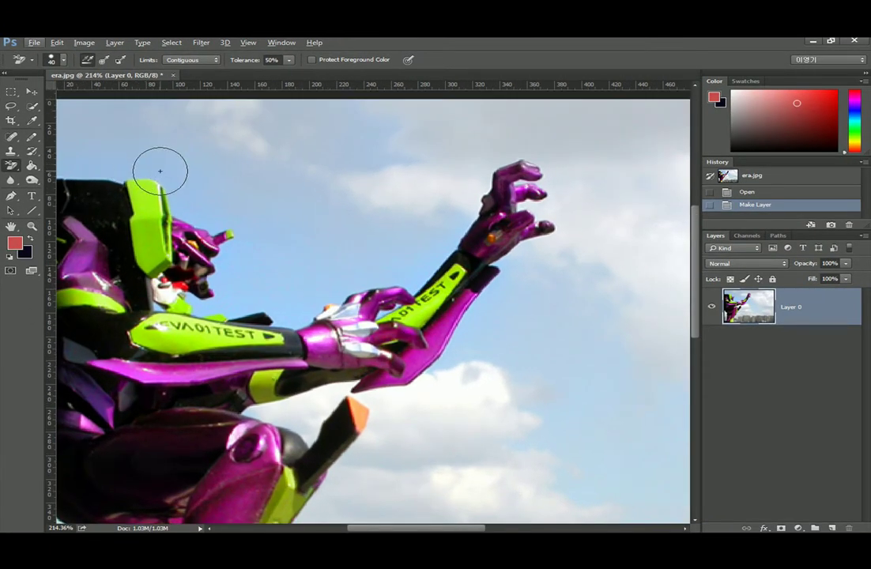
{"action": "left_click", "coordinate": [159, 169]}
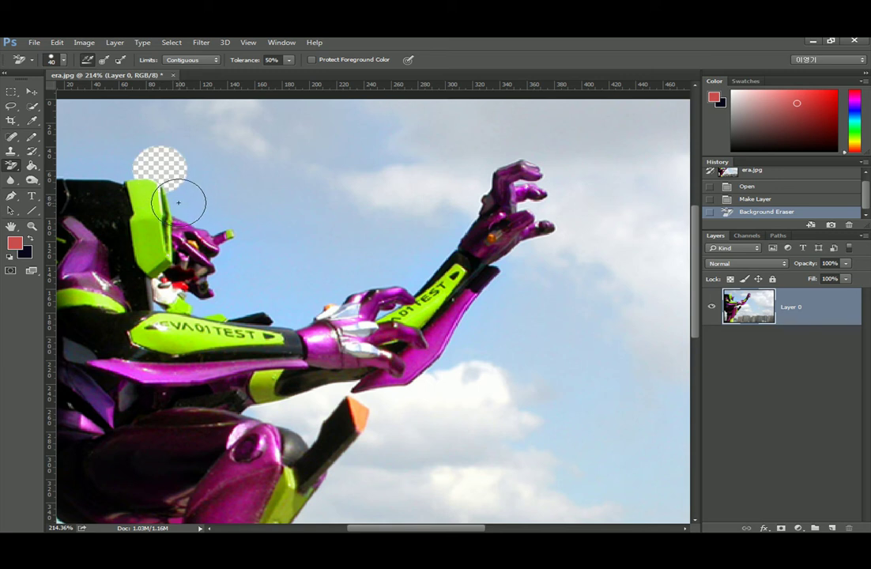
{"action": "left_click", "coordinate": [178, 203]}
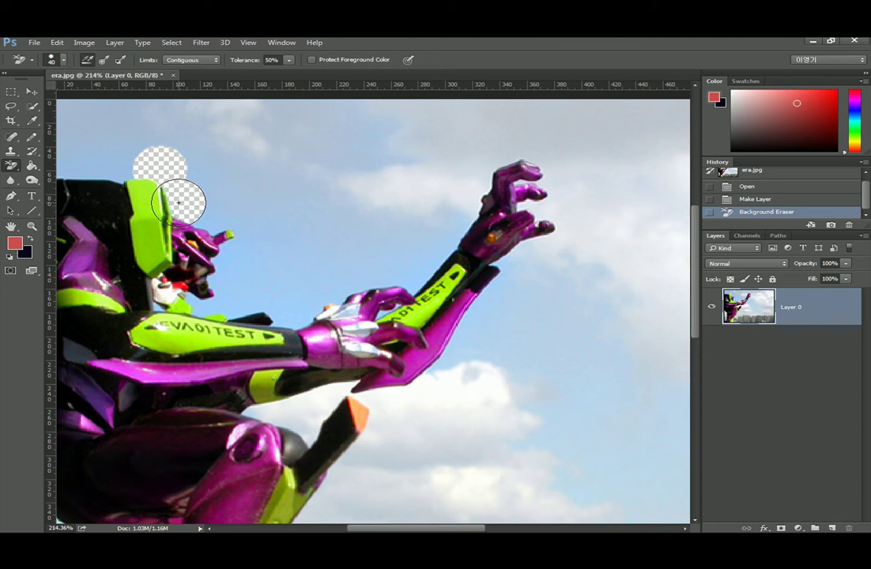
{"action": "left_click", "coordinate": [179, 203]}
{"action": "left_click", "coordinate": [121, 163]}
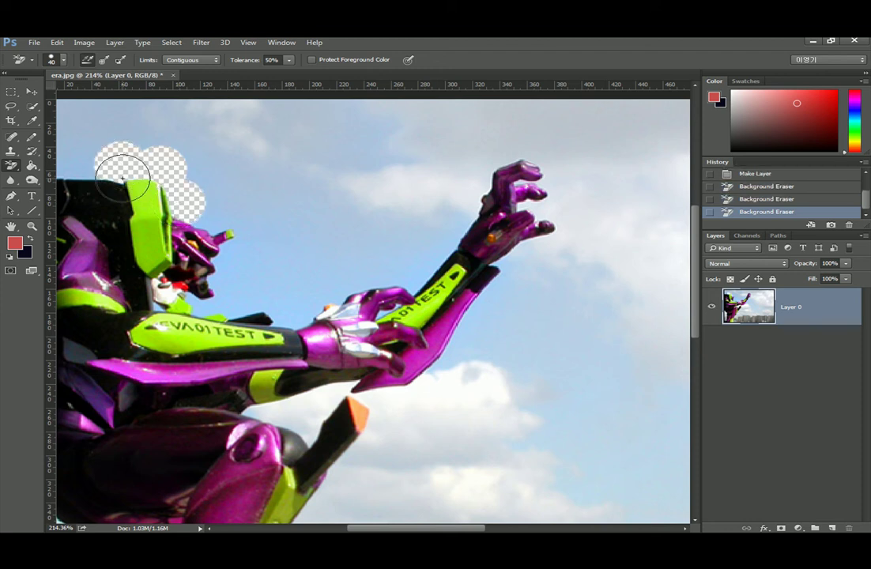
{"action": "mouse_move", "coordinate": [140, 170]}
{"action": "left_mouse_down"}
{"action": "mouse_move", "coordinate": [184, 179]}
{"action": "mouse_move", "coordinate": [102, 179]}
{"action": "mouse_move", "coordinate": [111, 181]}
{"action": "mouse_move", "coordinate": [103, 185]}
{"action": "mouse_move", "coordinate": [217, 186]}
{"action": "mouse_move", "coordinate": [238, 223]}
{"action": "mouse_move", "coordinate": [301, 237]}
{"action": "mouse_move", "coordinate": [283, 311]}
{"action": "mouse_move", "coordinate": [253, 310]}
{"action": "mouse_move", "coordinate": [260, 319]}
{"action": "mouse_move", "coordinate": [335, 314]}
{"action": "mouse_move", "coordinate": [349, 331]}
{"action": "mouse_move", "coordinate": [391, 300]}
{"action": "mouse_move", "coordinate": [455, 286]}
{"action": "mouse_move", "coordinate": [474, 292]}
{"action": "mouse_move", "coordinate": [490, 273]}
{"action": "mouse_move", "coordinate": [466, 292]}
{"action": "mouse_move", "coordinate": [478, 296]}
{"action": "mouse_move", "coordinate": [560, 174]}
{"action": "mouse_move", "coordinate": [579, 163]}
{"action": "mouse_move", "coordinate": [609, 172]}
{"action": "mouse_move", "coordinate": [613, 165]}
{"action": "mouse_move", "coordinate": [556, 172]}
{"action": "mouse_move", "coordinate": [504, 253]}
{"action": "mouse_move", "coordinate": [539, 237]}
{"action": "left_mouse_up"}
{"action": "key", "text": "ctrl+z"}
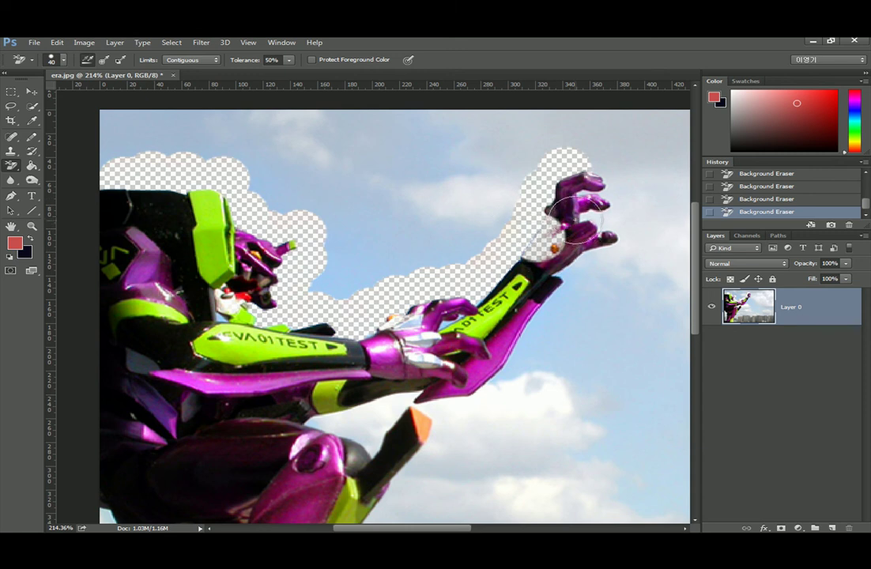
Erase the sky around the raised hand, below the arm and along the front of the leg, undoing the strokes beside the green shin guard.
{"action": "mouse_move", "coordinate": [585, 195]}
{"action": "left_mouse_down"}
{"action": "mouse_move", "coordinate": [577, 159]}
{"action": "mouse_move", "coordinate": [607, 164]}
{"action": "mouse_move", "coordinate": [617, 213]}
{"action": "mouse_move", "coordinate": [584, 218]}
{"action": "mouse_move", "coordinate": [620, 254]}
{"action": "left_mouse_up"}
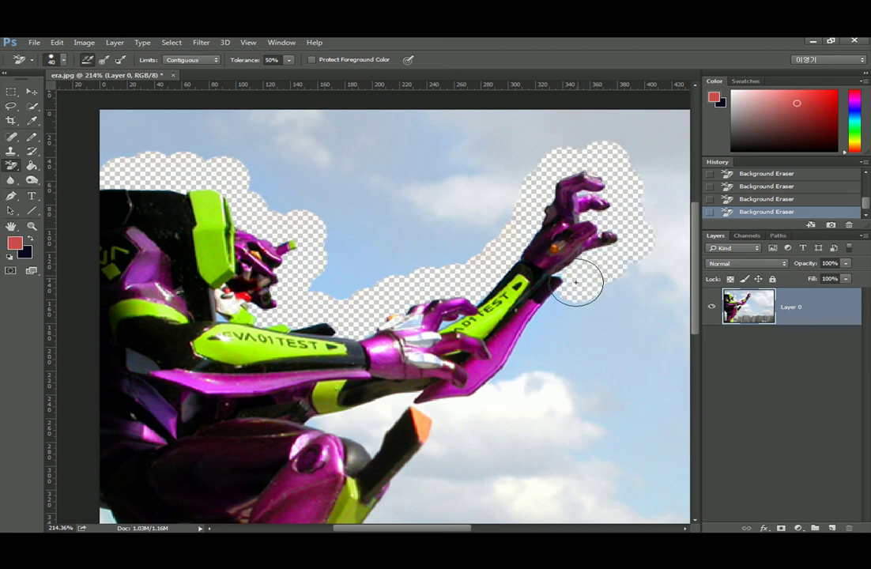
{"action": "mouse_move", "coordinate": [573, 288]}
{"action": "left_mouse_down"}
{"action": "mouse_move", "coordinate": [607, 262]}
{"action": "mouse_move", "coordinate": [569, 284]}
{"action": "mouse_move", "coordinate": [558, 309]}
{"action": "mouse_move", "coordinate": [505, 210]}
{"action": "mouse_move", "coordinate": [513, 190]}
{"action": "mouse_move", "coordinate": [506, 214]}
{"action": "mouse_move", "coordinate": [461, 264]}
{"action": "mouse_move", "coordinate": [476, 243]}
{"action": "mouse_move", "coordinate": [442, 270]}
{"action": "mouse_move", "coordinate": [351, 274]}
{"action": "mouse_move", "coordinate": [279, 294]}
{"action": "mouse_move", "coordinate": [311, 301]}
{"action": "mouse_move", "coordinate": [331, 318]}
{"action": "mouse_move", "coordinate": [341, 283]}
{"action": "mouse_move", "coordinate": [407, 284]}
{"action": "mouse_move", "coordinate": [385, 276]}
{"action": "mouse_move", "coordinate": [420, 290]}
{"action": "mouse_move", "coordinate": [349, 405]}
{"action": "mouse_move", "coordinate": [409, 282]}
{"action": "left_mouse_up"}
{"action": "mouse_move", "coordinate": [433, 250]}
{"action": "left_mouse_down"}
{"action": "mouse_move", "coordinate": [394, 277]}
{"action": "mouse_move", "coordinate": [307, 413]}
{"action": "mouse_move", "coordinate": [330, 401]}
{"action": "left_mouse_up"}
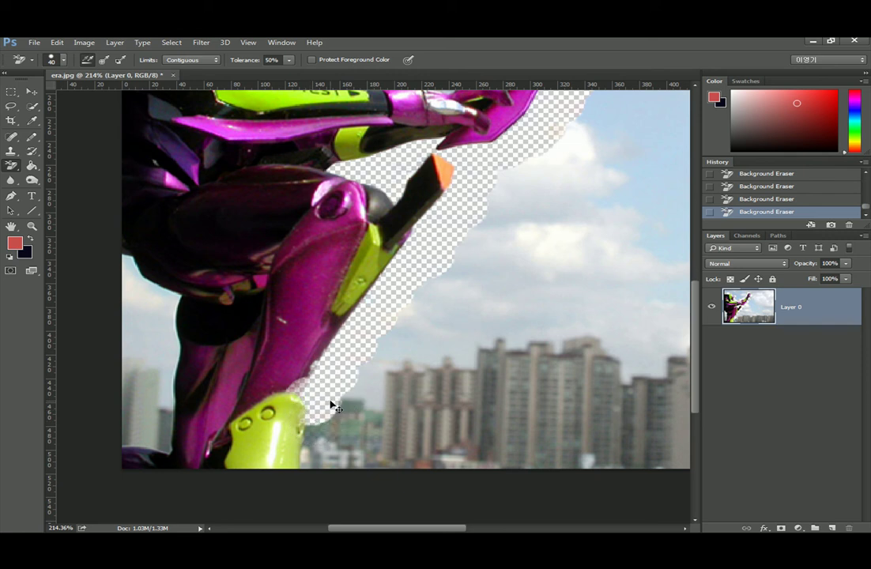
{"action": "key", "text": "ctrl+z"}
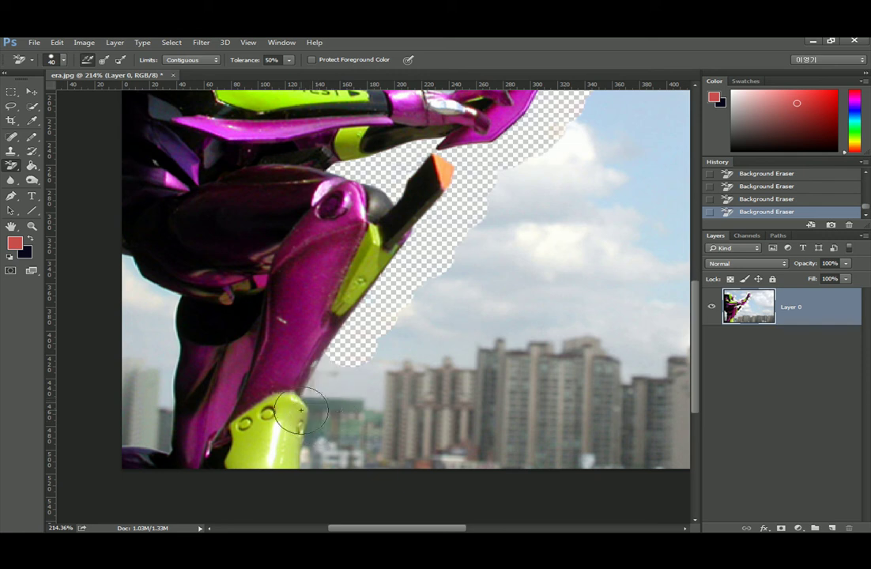
{"action": "left_click", "coordinate": [312, 448]}
{"action": "key", "text": "ctrl+z"}
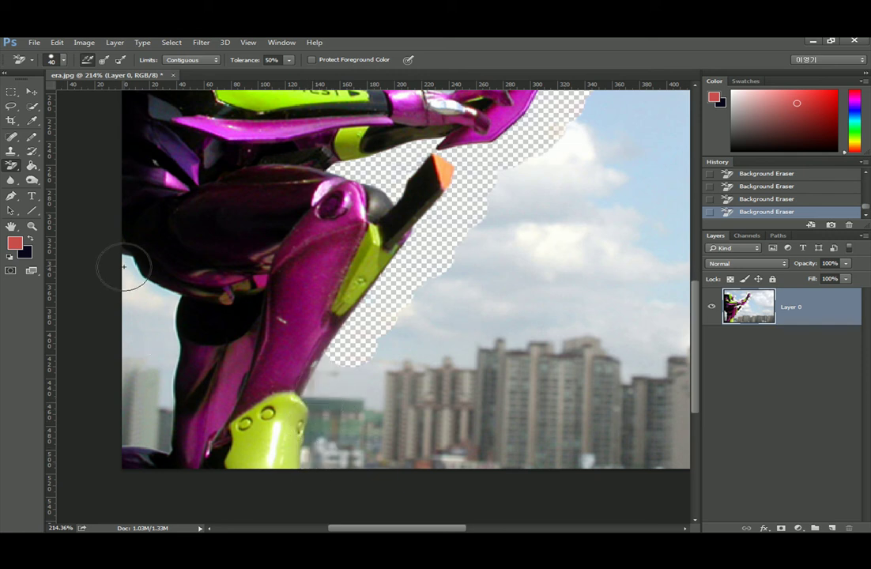
Erase the sky and buildings behind the robot's leg with the Background Eraser, undoing the strokes that reach the foot.
{"action": "mouse_move", "coordinate": [153, 292]}
{"action": "left_mouse_down"}
{"action": "mouse_move", "coordinate": [158, 326]}
{"action": "mouse_move", "coordinate": [170, 307]}
{"action": "mouse_move", "coordinate": [163, 297]}
{"action": "mouse_move", "coordinate": [173, 304]}
{"action": "mouse_move", "coordinate": [161, 415]}
{"action": "left_mouse_up"}
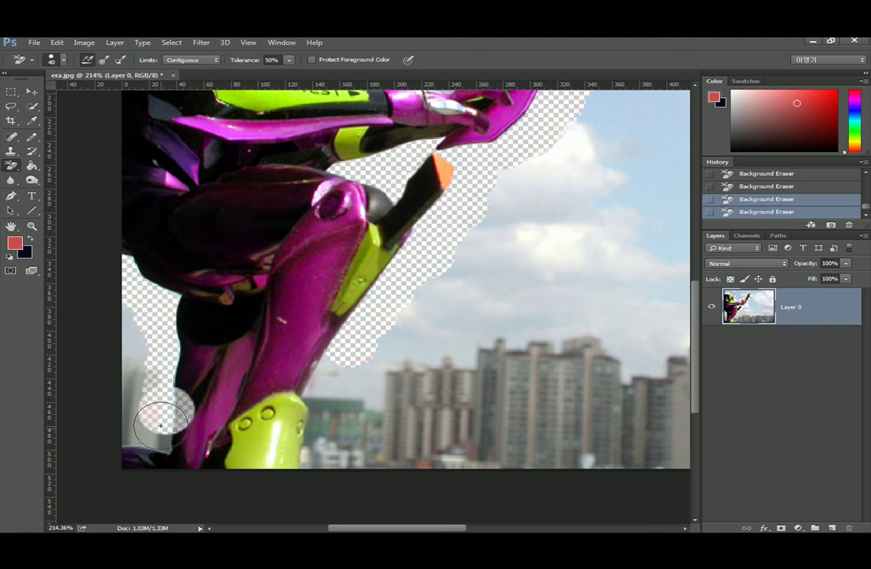
{"action": "key", "text": "ctrl+z"}
{"action": "left_click", "coordinate": [156, 387]}
{"action": "mouse_move", "coordinate": [158, 372]}
{"action": "left_mouse_down"}
{"action": "mouse_move", "coordinate": [157, 401]}
{"action": "mouse_move", "coordinate": [159, 307]}
{"action": "mouse_move", "coordinate": [120, 265]}
{"action": "mouse_move", "coordinate": [164, 304]}
{"action": "mouse_move", "coordinate": [149, 435]}
{"action": "left_mouse_up"}
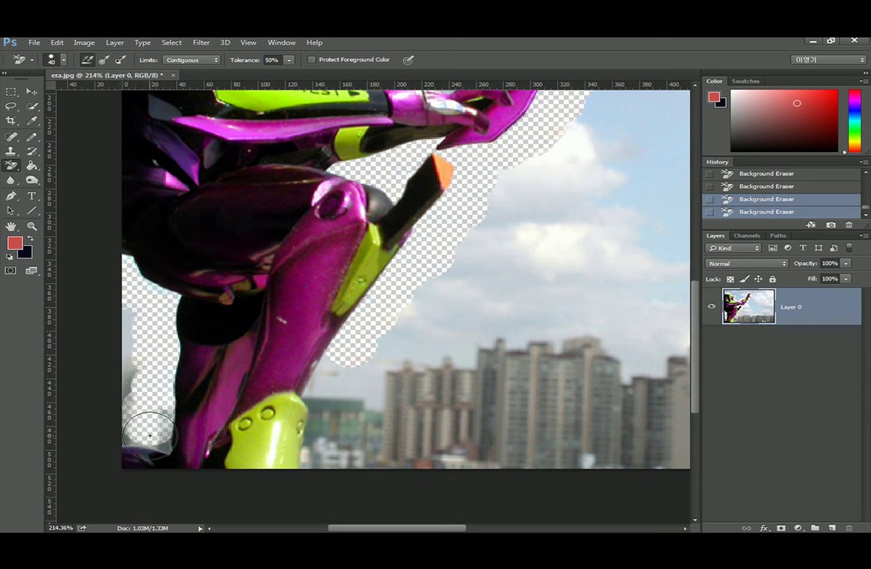
{"action": "key", "text": "ctrl+z"}
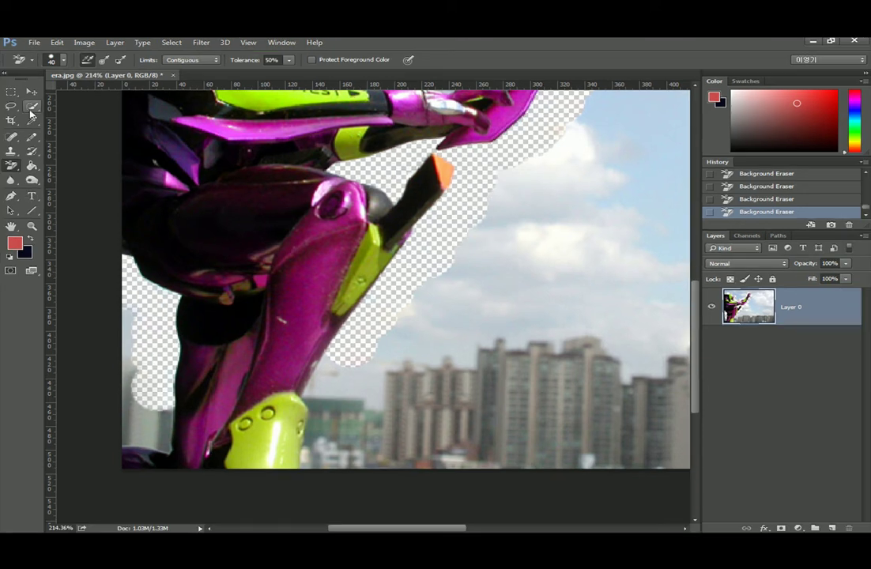
Select the dark parts of the robot's leg using the Magic Wand with a tolerance of 32, and clear the selection.
{"action": "left_click", "coordinate": [30, 111]}
{"action": "left_click", "coordinate": [86, 121]}
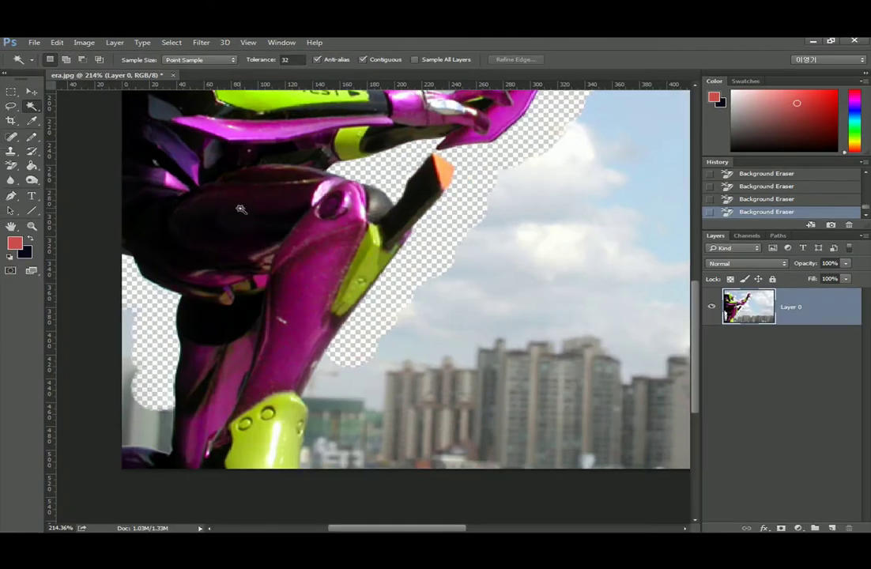
{"action": "left_click", "coordinate": [216, 377]}
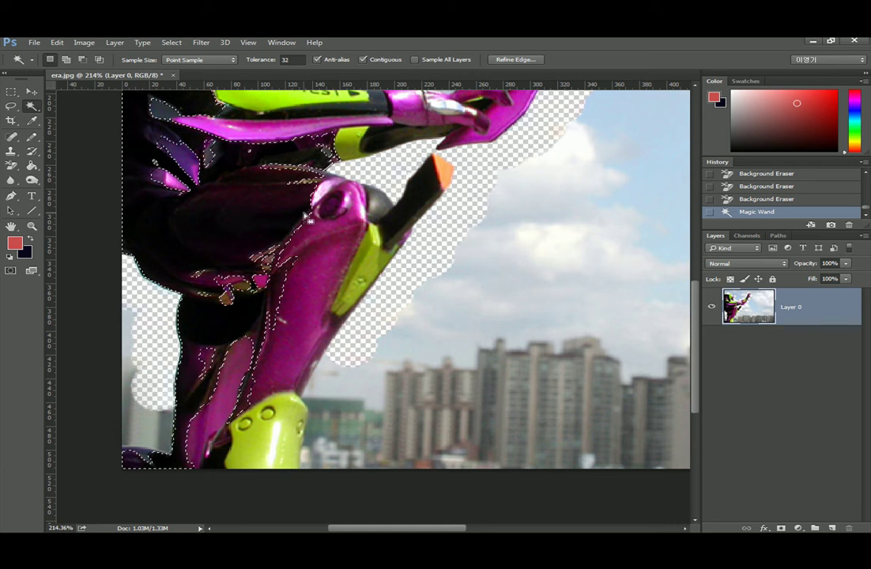
{"action": "scroll", "coordinate": [282, 214], "scroll_direction": "down", "scroll_amount": 5}
{"action": "left_click", "coordinate": [248, 366]}
{"action": "left_click", "coordinate": [240, 381]}
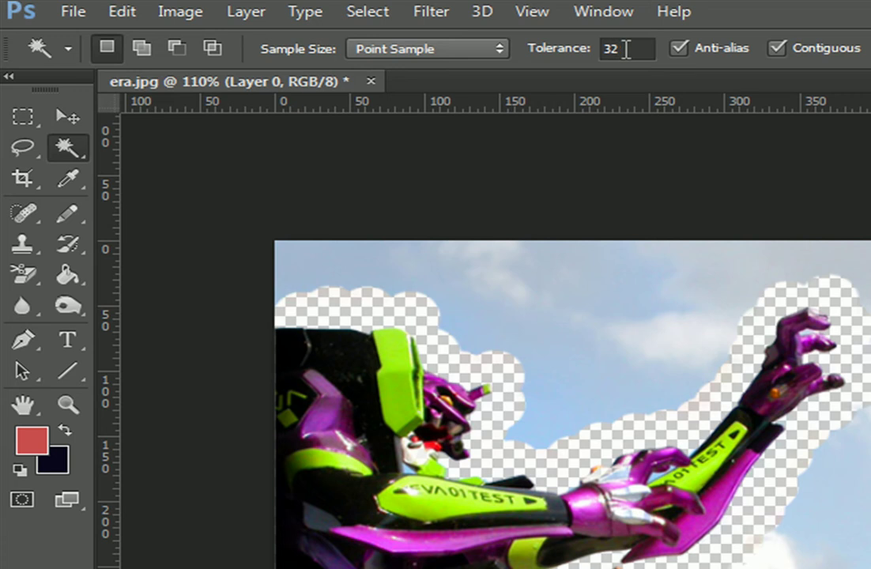
Set the Magic Wand's tolerance to 100.
{"action": "double_click", "coordinate": [625, 49]}
{"action": "type", "text": "100"}
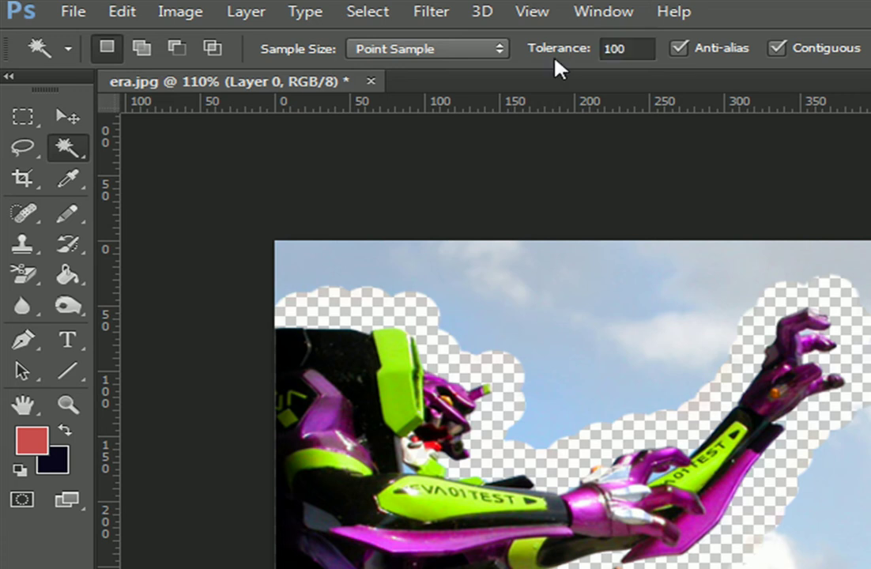
{"action": "key", "text": "Return"}
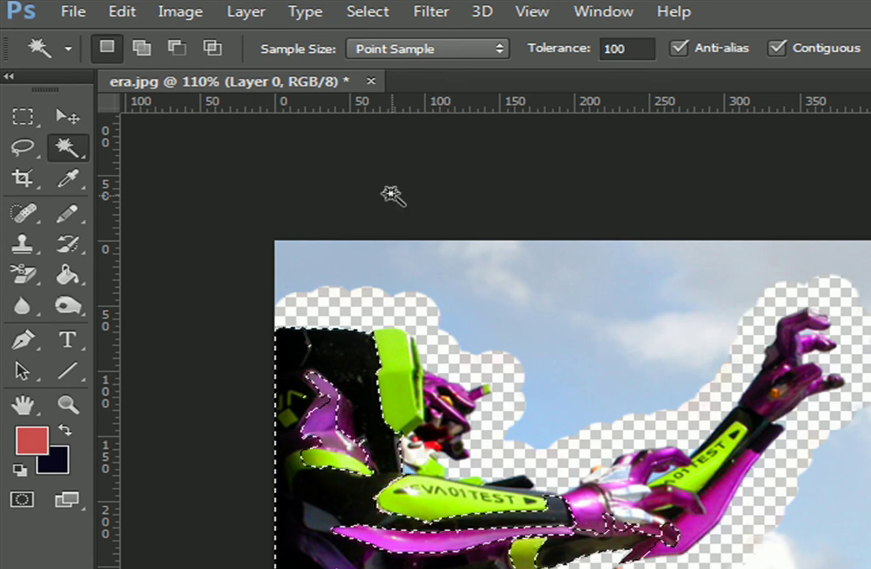
Erase the background along both sides of the figure's lower leg using the Background Eraser with 20% tolerance.
{"action": "left_click", "coordinate": [22, 275]}
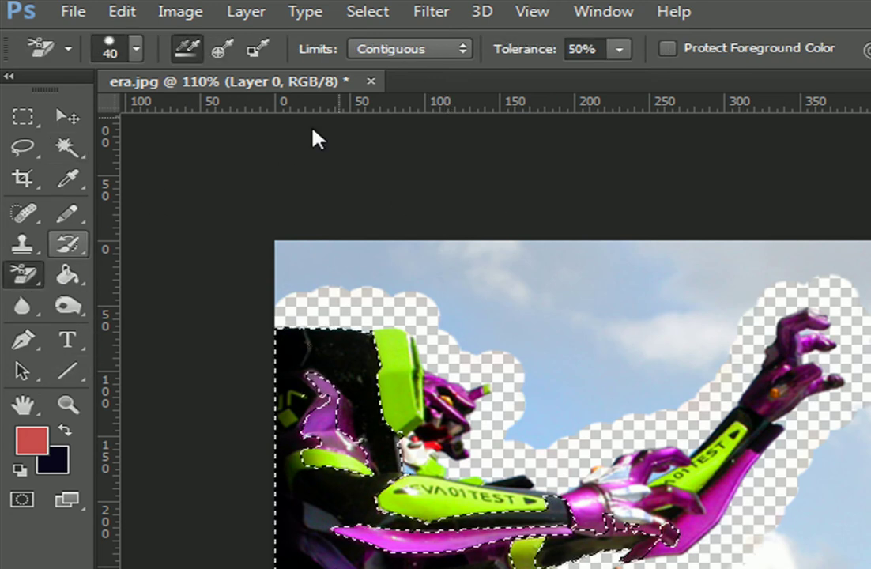
{"action": "double_click", "coordinate": [575, 49]}
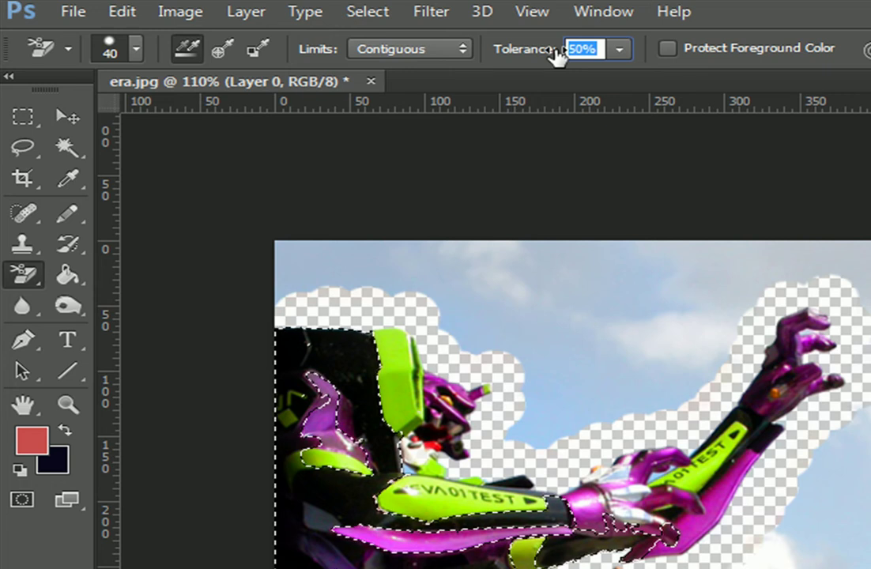
{"action": "type", "text": "20"}
{"action": "key", "text": "Return"}
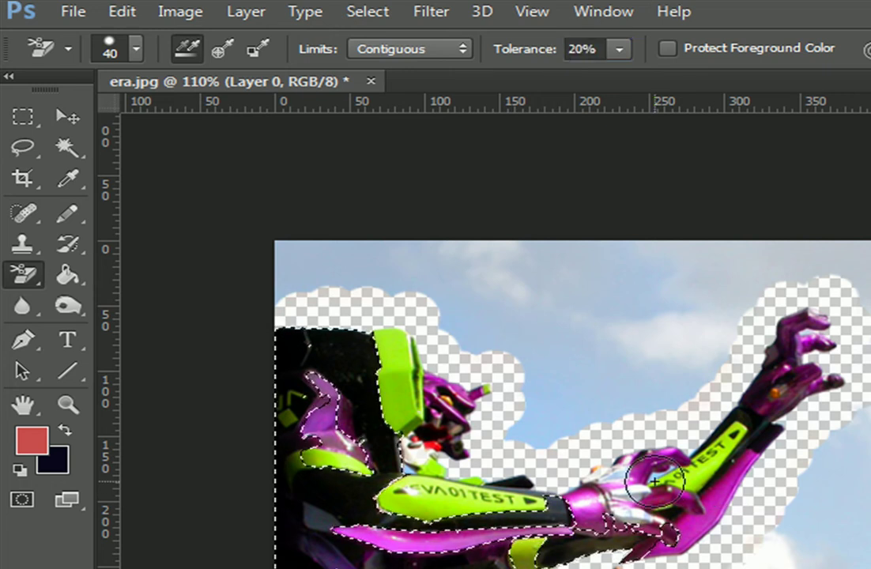
{"action": "scroll", "coordinate": [662, 494], "scroll_direction": "up", "scroll_amount": 5}
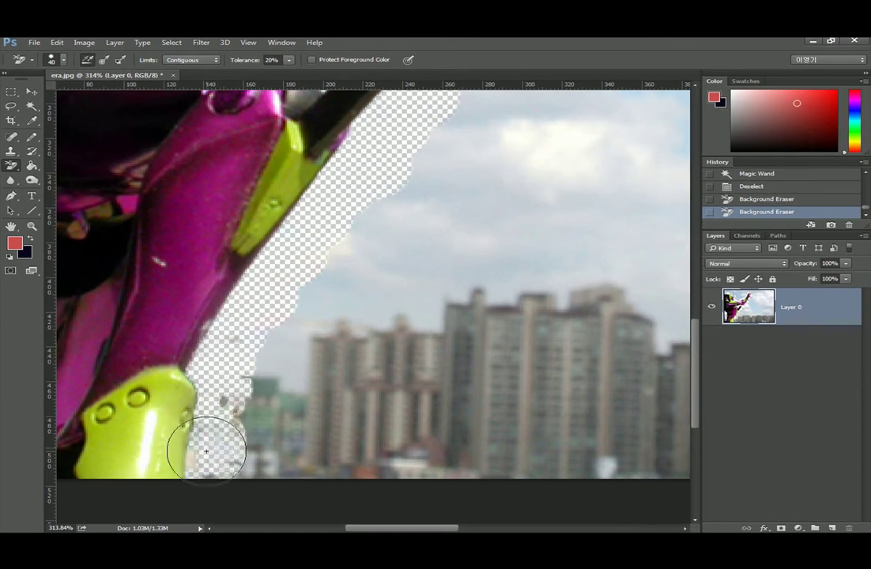
{"action": "mouse_move", "coordinate": [206, 451]}
{"action": "left_mouse_down"}
{"action": "mouse_move", "coordinate": [209, 443]}
{"action": "mouse_move", "coordinate": [214, 459]}
{"action": "mouse_move", "coordinate": [227, 407]}
{"action": "mouse_move", "coordinate": [216, 460]}
{"action": "mouse_move", "coordinate": [230, 392]}
{"action": "mouse_move", "coordinate": [204, 476]}
{"action": "left_mouse_up"}
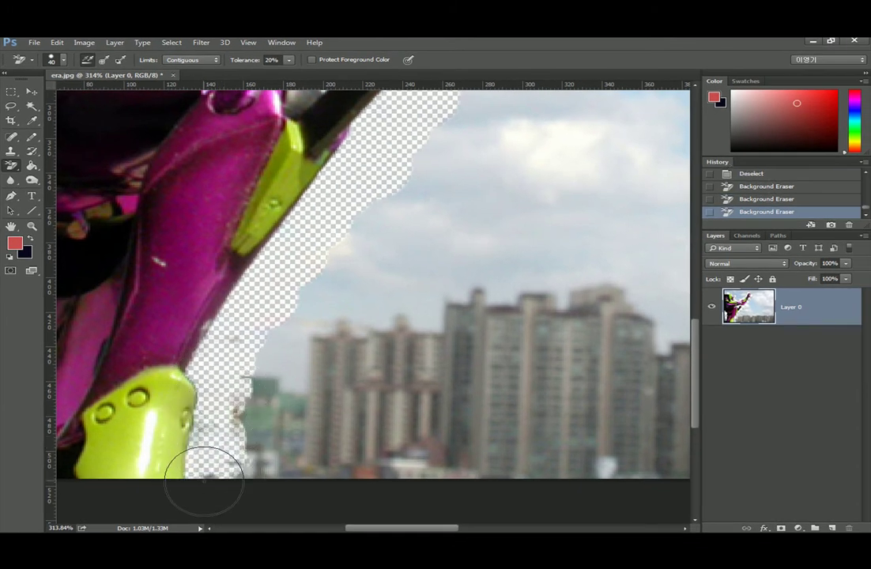
{"action": "left_click_drag", "start_coordinate": [187, 437], "coordinate": [447, 409]}
{"action": "mouse_move", "coordinate": [236, 408]}
{"action": "left_mouse_down"}
{"action": "mouse_move", "coordinate": [232, 390]}
{"action": "mouse_move", "coordinate": [245, 365]}
{"action": "mouse_move", "coordinate": [244, 379]}
{"action": "left_mouse_up"}
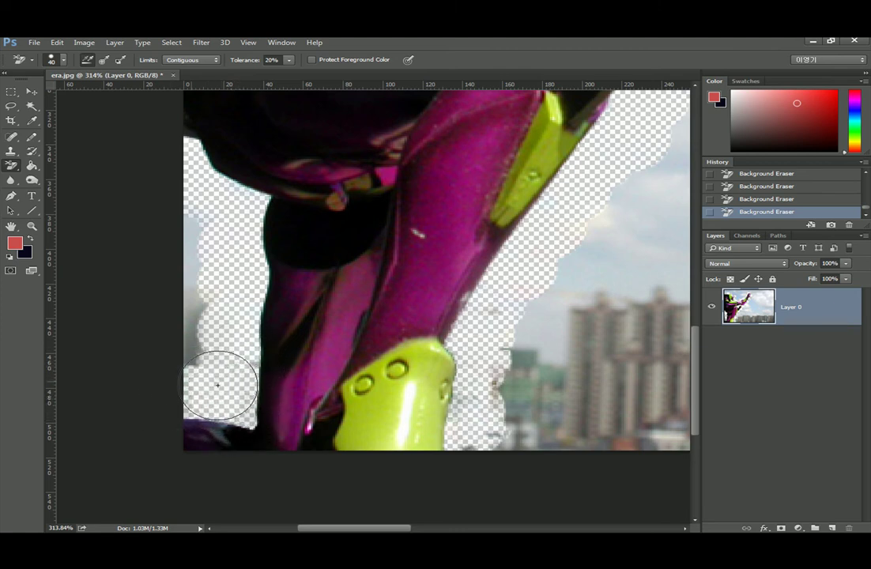
{"action": "mouse_move", "coordinate": [171, 411]}
{"action": "left_mouse_down"}
{"action": "mouse_move", "coordinate": [228, 394]}
{"action": "mouse_move", "coordinate": [242, 357]}
{"action": "mouse_move", "coordinate": [245, 381]}
{"action": "mouse_move", "coordinate": [252, 374]}
{"action": "mouse_move", "coordinate": [253, 360]}
{"action": "mouse_move", "coordinate": [243, 409]}
{"action": "left_mouse_up"}
{"action": "scroll", "coordinate": [228, 214], "scroll_direction": "down", "scroll_amount": 5}
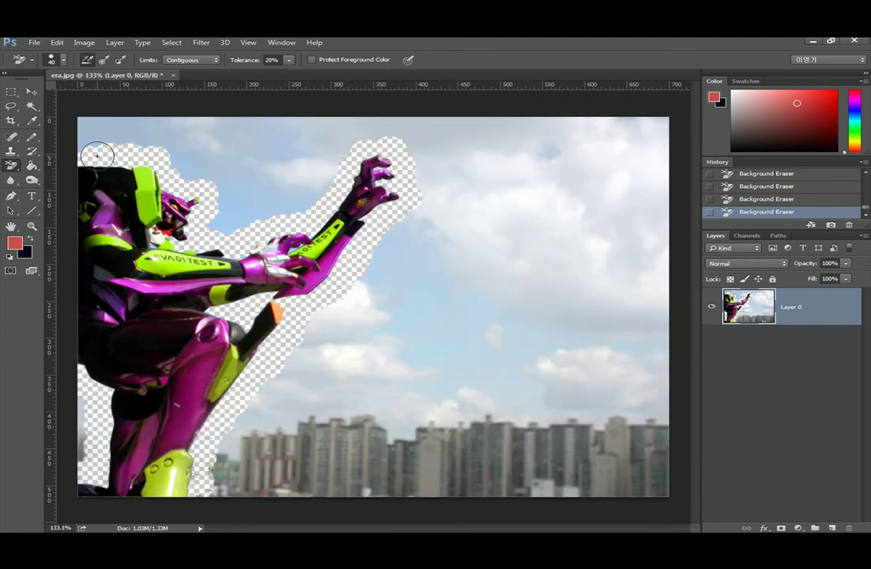
Examine the erased edges around the figure's head and horn up close.
{"action": "scroll", "coordinate": [127, 163], "scroll_direction": "up", "scroll_amount": 6}
{"action": "scroll", "coordinate": [129, 163], "scroll_direction": "up", "scroll_amount": 3}
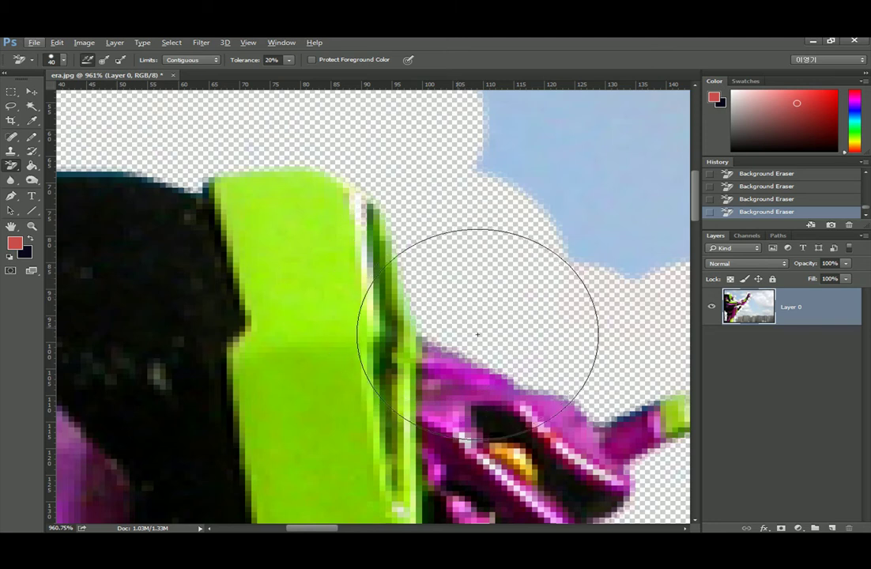
{"action": "left_click_drag", "start_coordinate": [534, 363], "coordinate": [161, 232]}
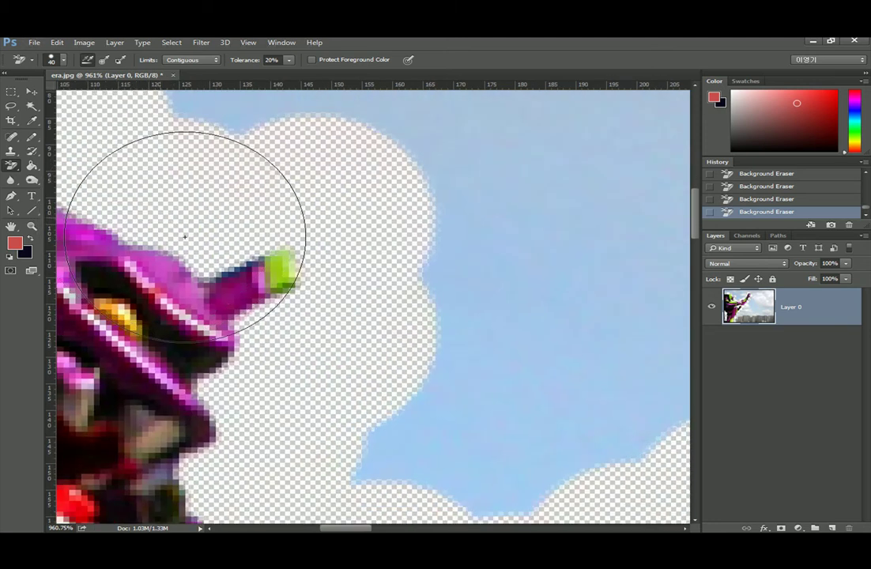
{"action": "left_click_drag", "start_coordinate": [276, 365], "coordinate": [387, 146]}
{"action": "mouse_move", "coordinate": [121, 317]}
{"action": "left_mouse_down"}
{"action": "mouse_move", "coordinate": [117, 301]}
{"action": "mouse_move", "coordinate": [102, 307]}
{"action": "mouse_move", "coordinate": [189, 298]}
{"action": "mouse_move", "coordinate": [177, 253]}
{"action": "mouse_move", "coordinate": [182, 321]}
{"action": "mouse_move", "coordinate": [257, 328]}
{"action": "left_mouse_up"}
{"action": "scroll", "coordinate": [445, 359], "scroll_direction": "down", "scroll_amount": 20}
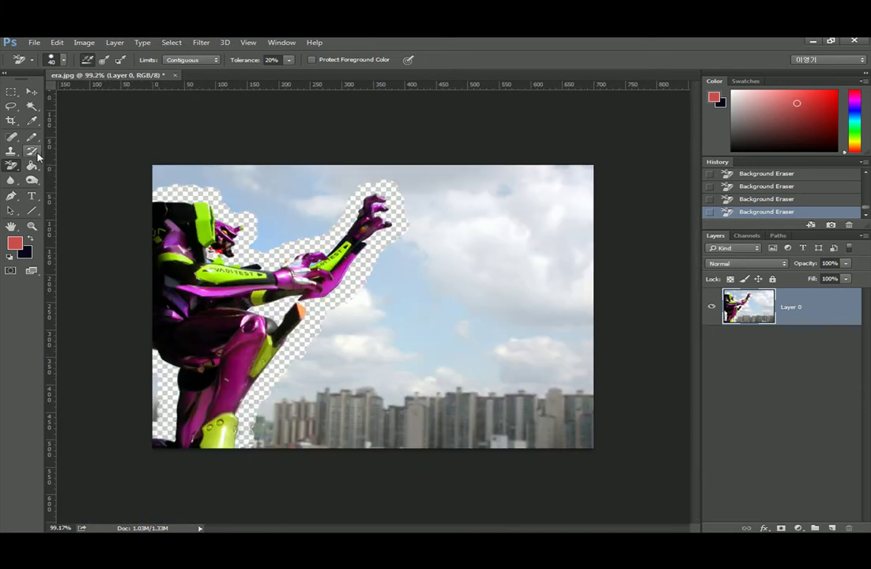
Erase all the remaining sky and city around the figure with the regular Eraser Tool.
{"action": "left_click_drag", "start_coordinate": [10, 164], "coordinate": [46, 163]}
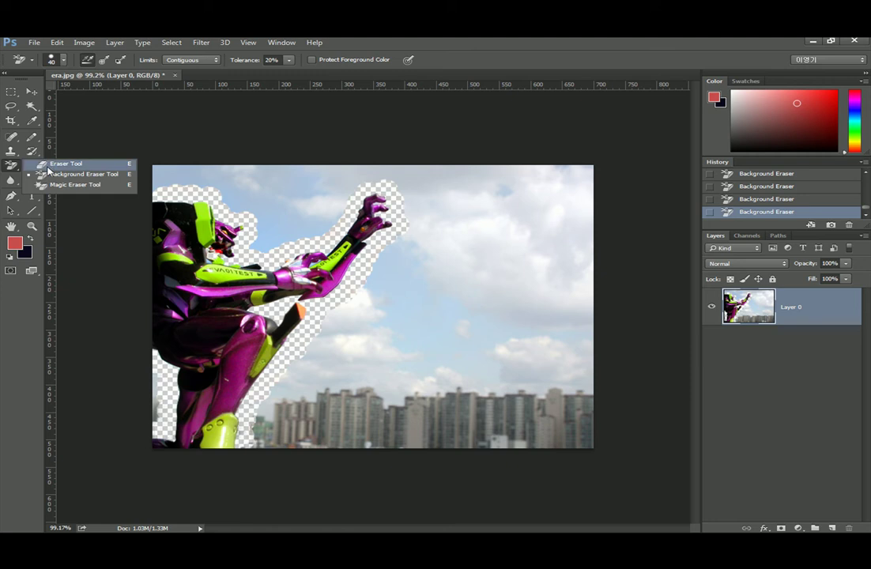
{"action": "left_click", "coordinate": [46, 163]}
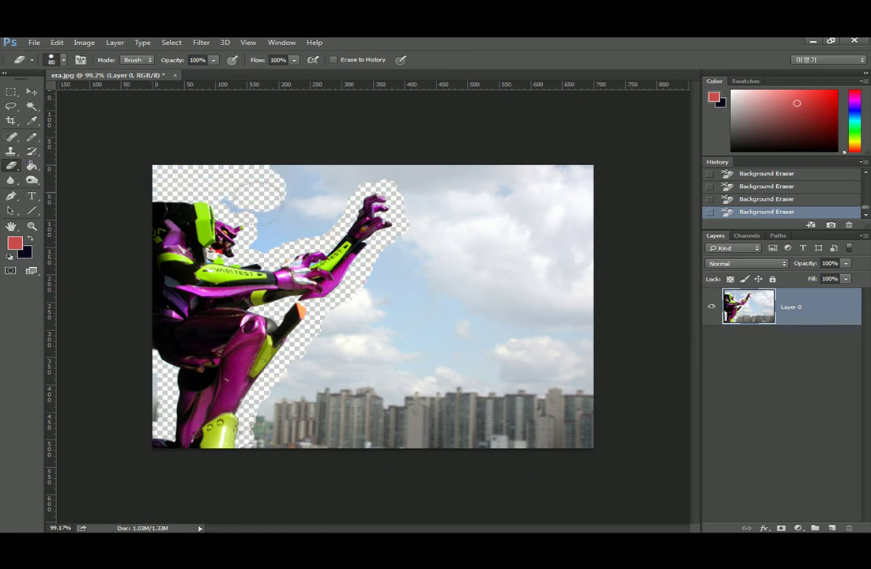
{"action": "mouse_move", "coordinate": [213, 170]}
{"action": "left_mouse_down"}
{"action": "mouse_move", "coordinate": [280, 231]}
{"action": "mouse_move", "coordinate": [236, 204]}
{"action": "left_mouse_up"}
{"action": "mouse_move", "coordinate": [273, 229]}
{"action": "left_mouse_down"}
{"action": "mouse_move", "coordinate": [283, 184]}
{"action": "mouse_move", "coordinate": [318, 203]}
{"action": "mouse_move", "coordinate": [331, 179]}
{"action": "mouse_move", "coordinate": [321, 218]}
{"action": "mouse_move", "coordinate": [320, 179]}
{"action": "mouse_move", "coordinate": [372, 162]}
{"action": "mouse_move", "coordinate": [406, 164]}
{"action": "mouse_move", "coordinate": [425, 179]}
{"action": "mouse_move", "coordinate": [424, 212]}
{"action": "mouse_move", "coordinate": [613, 176]}
{"action": "mouse_move", "coordinate": [557, 184]}
{"action": "mouse_move", "coordinate": [573, 214]}
{"action": "mouse_move", "coordinate": [527, 333]}
{"action": "mouse_move", "coordinate": [584, 395]}
{"action": "mouse_move", "coordinate": [583, 263]}
{"action": "mouse_move", "coordinate": [568, 222]}
{"action": "mouse_move", "coordinate": [567, 327]}
{"action": "mouse_move", "coordinate": [503, 437]}
{"action": "mouse_move", "coordinate": [502, 460]}
{"action": "mouse_move", "coordinate": [546, 444]}
{"action": "mouse_move", "coordinate": [524, 313]}
{"action": "mouse_move", "coordinate": [469, 304]}
{"action": "mouse_move", "coordinate": [445, 264]}
{"action": "mouse_move", "coordinate": [473, 401]}
{"action": "mouse_move", "coordinate": [439, 306]}
{"action": "mouse_move", "coordinate": [431, 228]}
{"action": "mouse_move", "coordinate": [398, 254]}
{"action": "mouse_move", "coordinate": [384, 281]}
{"action": "mouse_move", "coordinate": [413, 312]}
{"action": "mouse_move", "coordinate": [391, 380]}
{"action": "mouse_move", "coordinate": [425, 451]}
{"action": "mouse_move", "coordinate": [366, 439]}
{"action": "mouse_move", "coordinate": [354, 426]}
{"action": "mouse_move", "coordinate": [362, 310]}
{"action": "mouse_move", "coordinate": [316, 352]}
{"action": "mouse_move", "coordinate": [273, 436]}
{"action": "mouse_move", "coordinate": [270, 414]}
{"action": "mouse_move", "coordinate": [271, 447]}
{"action": "mouse_move", "coordinate": [317, 416]}
{"action": "mouse_move", "coordinate": [334, 457]}
{"action": "left_mouse_up"}
{"action": "mouse_move", "coordinate": [127, 450]}
{"action": "left_mouse_down"}
{"action": "mouse_move", "coordinate": [117, 396]}
{"action": "mouse_move", "coordinate": [128, 378]}
{"action": "mouse_move", "coordinate": [138, 379]}
{"action": "mouse_move", "coordinate": [136, 410]}
{"action": "left_mouse_up"}
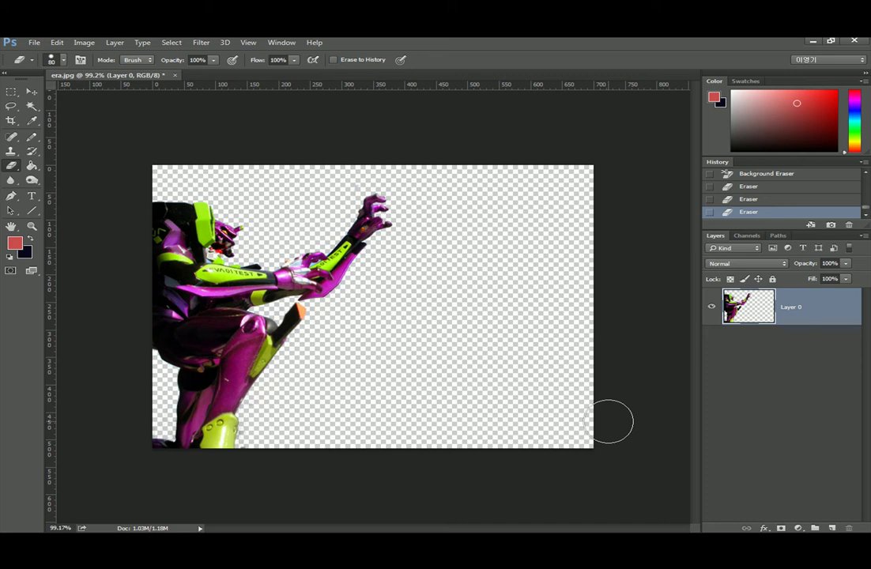
{"action": "left_click", "coordinate": [30, 91]}
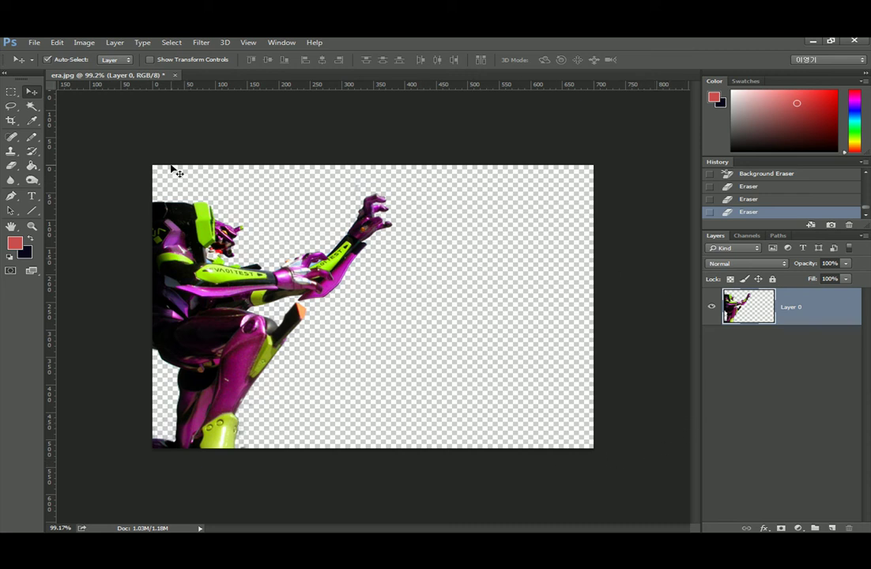
Turn off relative sizing for the canvas size and set the new canvas width to 900 pixels.
{"action": "left_click", "coordinate": [84, 44]}
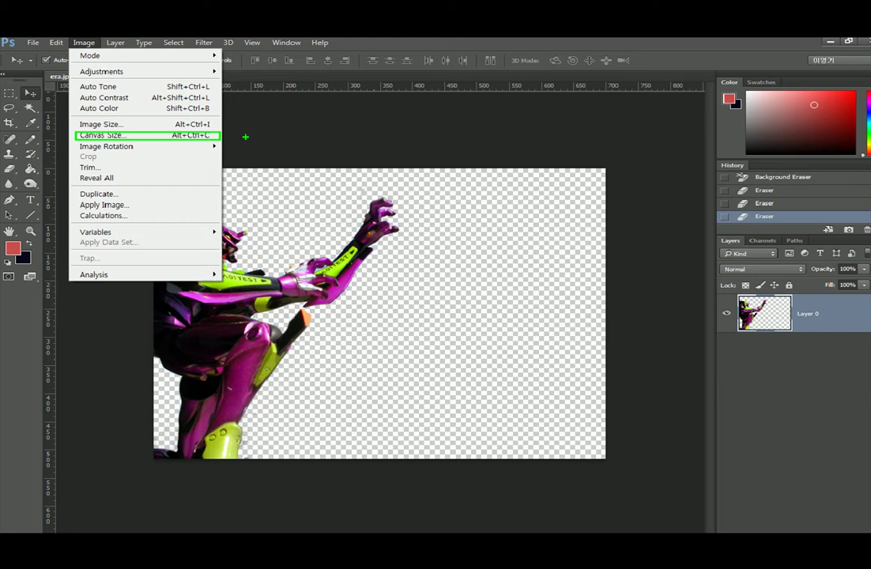
{"action": "left_click", "coordinate": [124, 209]}
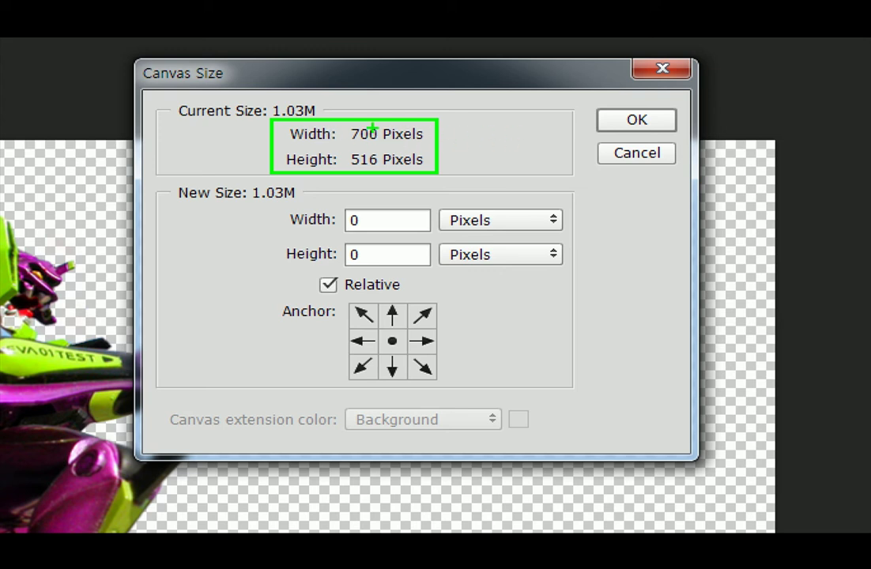
{"action": "mouse_move", "coordinate": [354, 135]}
{"action": "left_mouse_down"}
{"action": "mouse_move", "coordinate": [394, 137]}
{"action": "mouse_move", "coordinate": [368, 124]}
{"action": "left_mouse_up"}
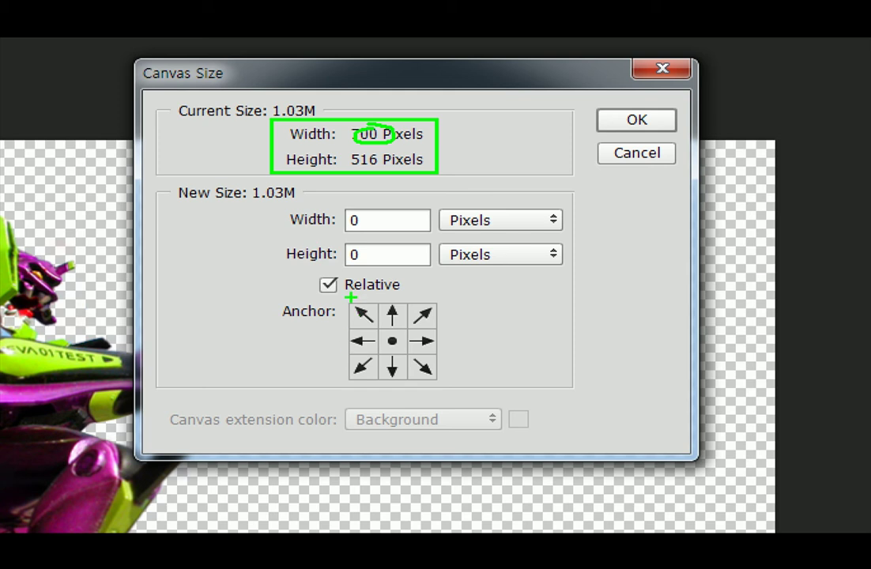
{"action": "mouse_move", "coordinate": [314, 271]}
{"action": "left_mouse_down"}
{"action": "mouse_move", "coordinate": [313, 300]}
{"action": "mouse_move", "coordinate": [372, 308]}
{"action": "mouse_move", "coordinate": [420, 300]}
{"action": "mouse_move", "coordinate": [389, 273]}
{"action": "left_mouse_up"}
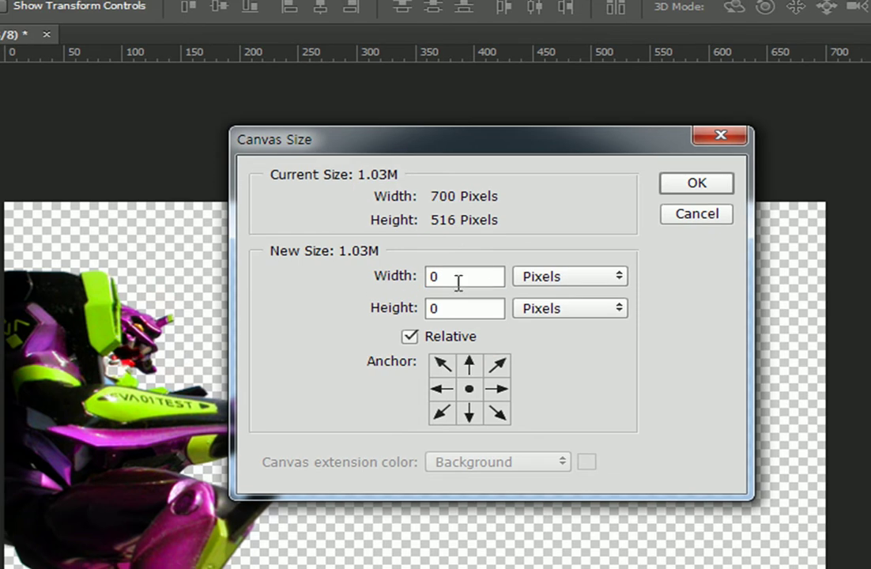
{"action": "left_click_drag", "start_coordinate": [426, 317], "coordinate": [220, 350]}
{"action": "type", "text": "100"}
{"action": "left_click", "coordinate": [409, 336]}
{"action": "left_click_drag", "start_coordinate": [478, 272], "coordinate": [398, 271]}
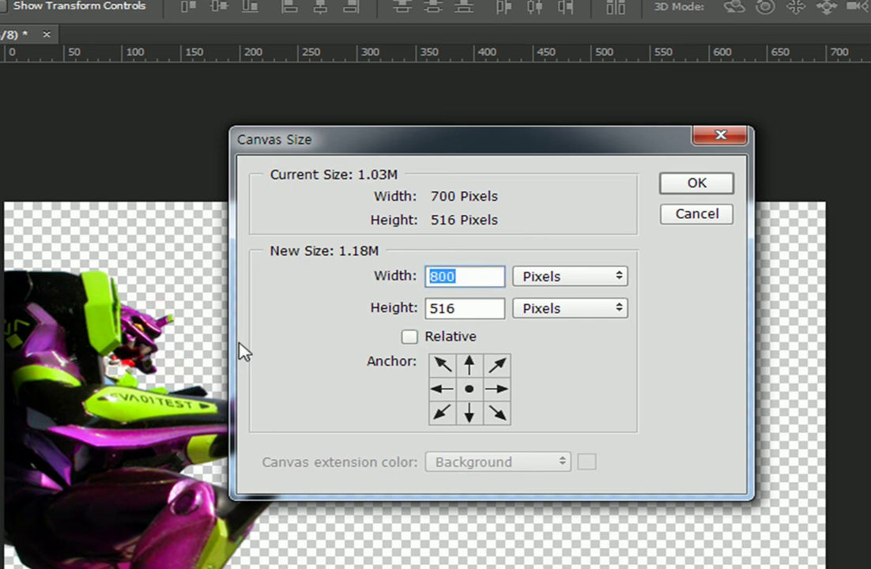
{"action": "type", "text": "900"}
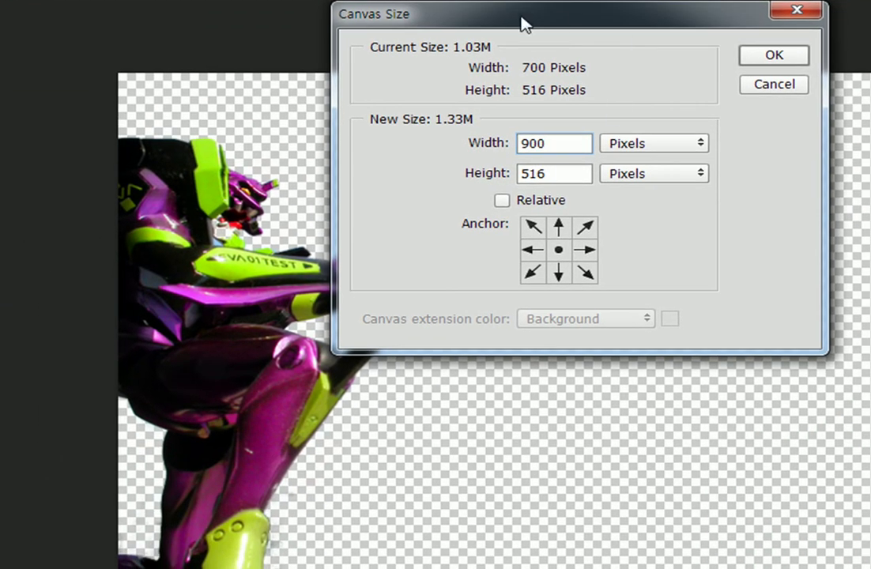
{"action": "left_click_drag", "start_coordinate": [522, 23], "coordinate": [458, 191]}
{"action": "left_click_drag", "start_coordinate": [466, 79], "coordinate": [477, 128]}
{"action": "left_click_drag", "start_coordinate": [181, 289], "coordinate": [54, 294]}
{"action": "left_click_drag", "start_coordinate": [111, 275], "coordinate": [83, 320]}
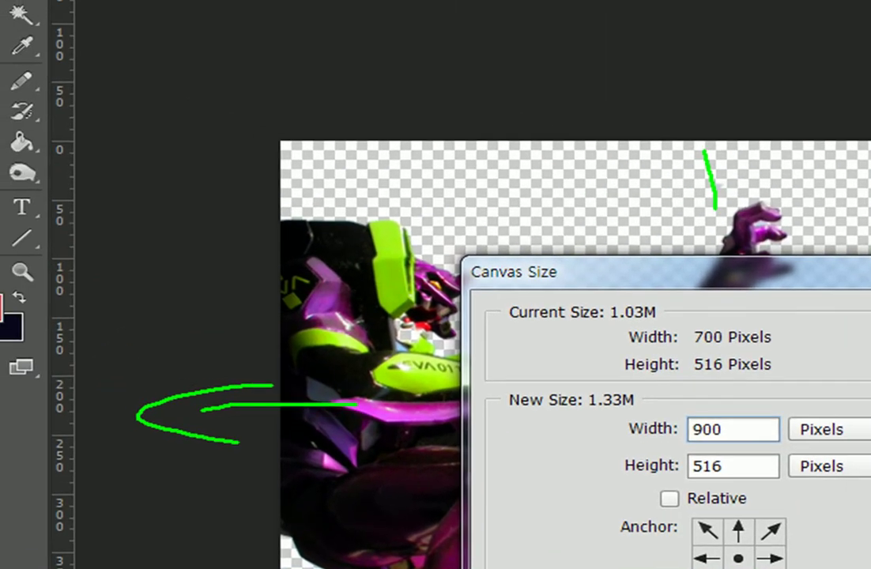
{"action": "left_click_drag", "start_coordinate": [688, 158], "coordinate": [658, 183]}
{"action": "left_click_drag", "start_coordinate": [700, 149], "coordinate": [789, 177]}
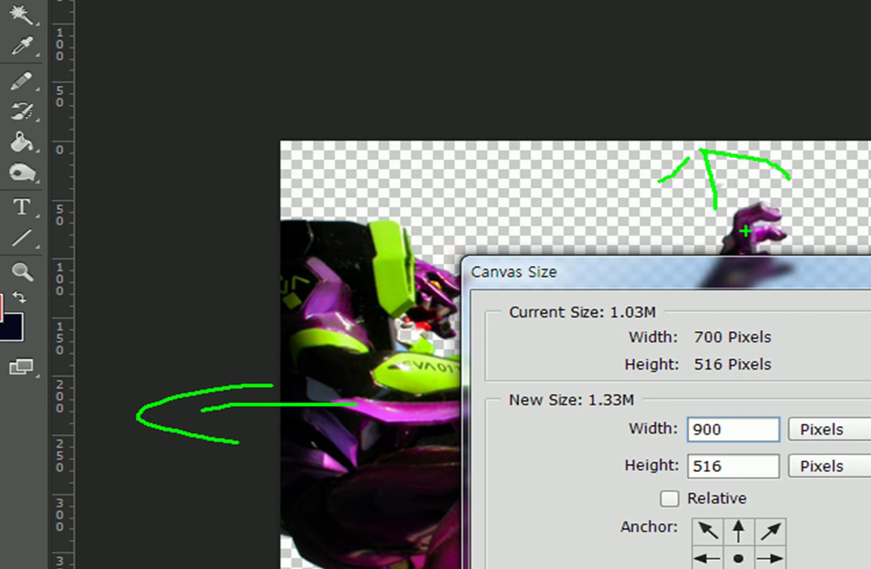
{"action": "mouse_move", "coordinate": [278, 171]}
{"action": "left_mouse_down"}
{"action": "mouse_move", "coordinate": [229, 200]}
{"action": "mouse_move", "coordinate": [207, 565]}
{"action": "left_mouse_up"}
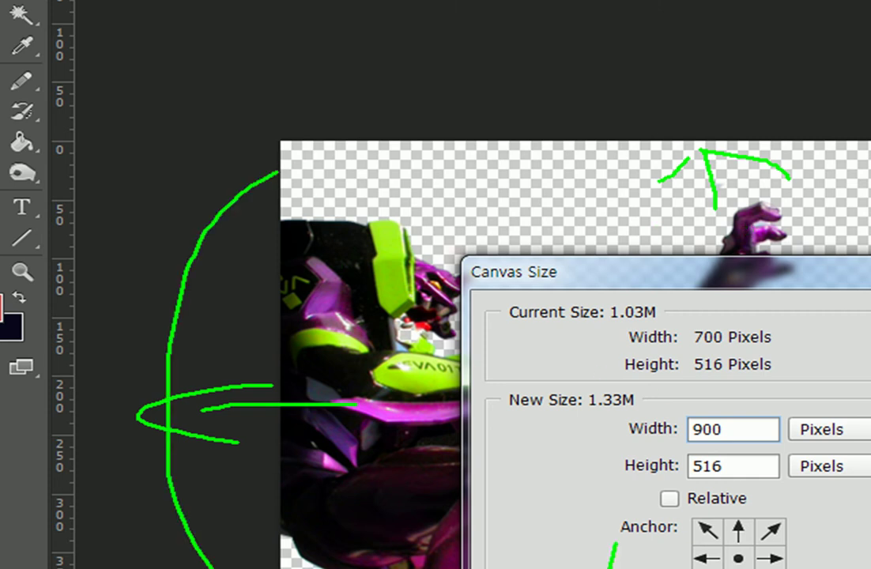
{"action": "left_click_drag", "start_coordinate": [494, 254], "coordinate": [608, 567]}
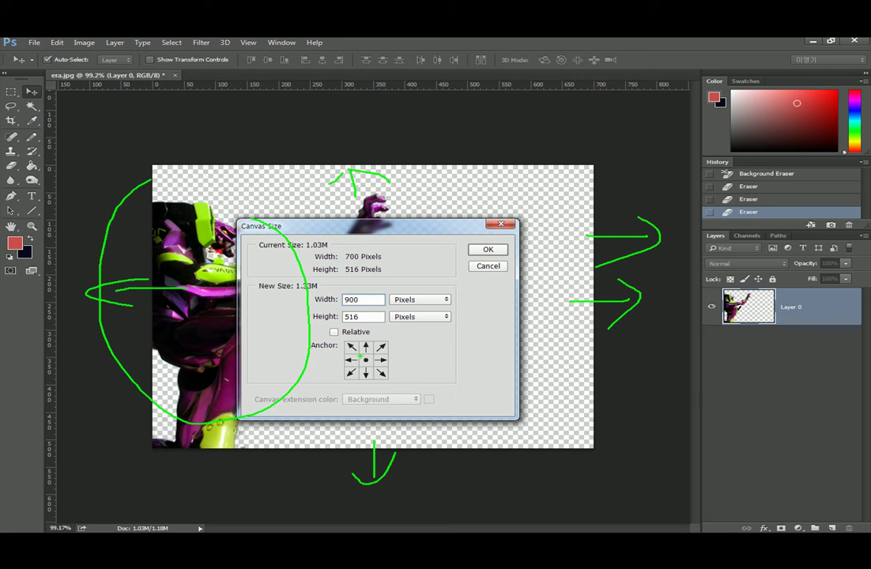
{"action": "left_click_drag", "start_coordinate": [355, 356], "coordinate": [356, 357]}
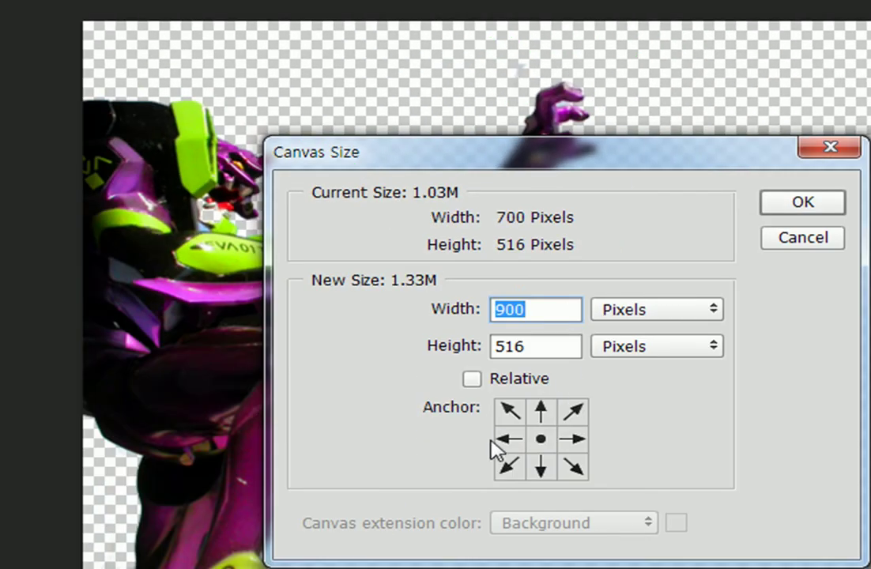
Anchor the existing image at the canvas's middle-left and apply the canvas resize.
{"action": "left_click", "coordinate": [510, 442]}
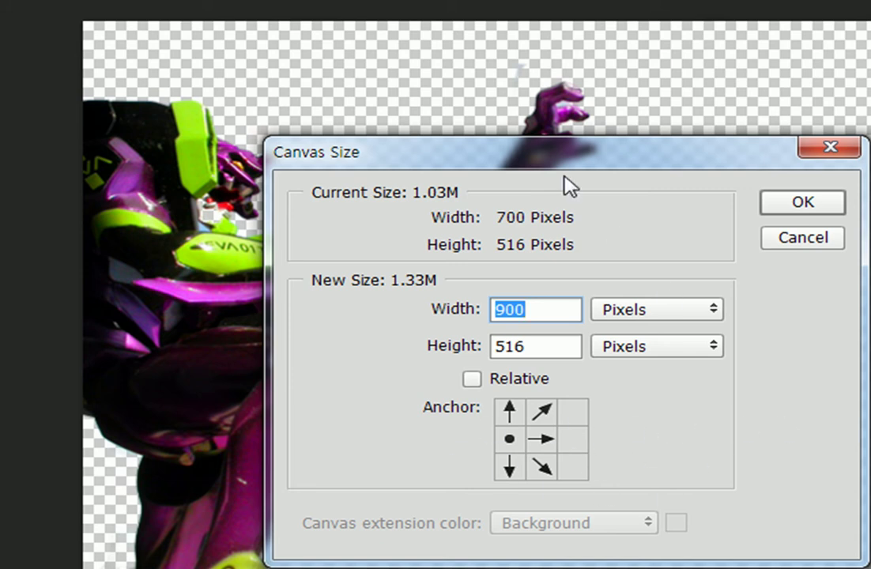
{"action": "left_click", "coordinate": [794, 209]}
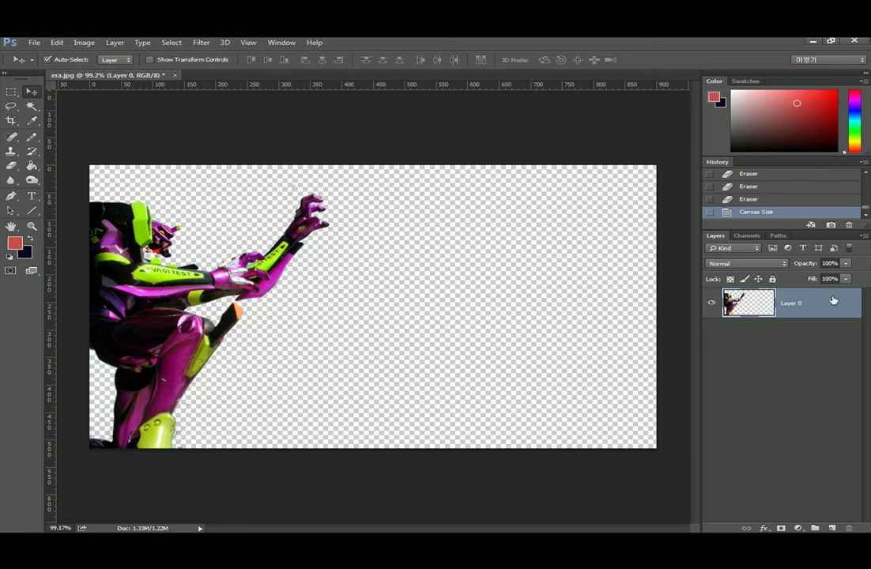
Try duplicating Layer 0 and moving the copy to the right half of the canvas, and undo both changes.
{"action": "key", "text": "ctrl+j"}
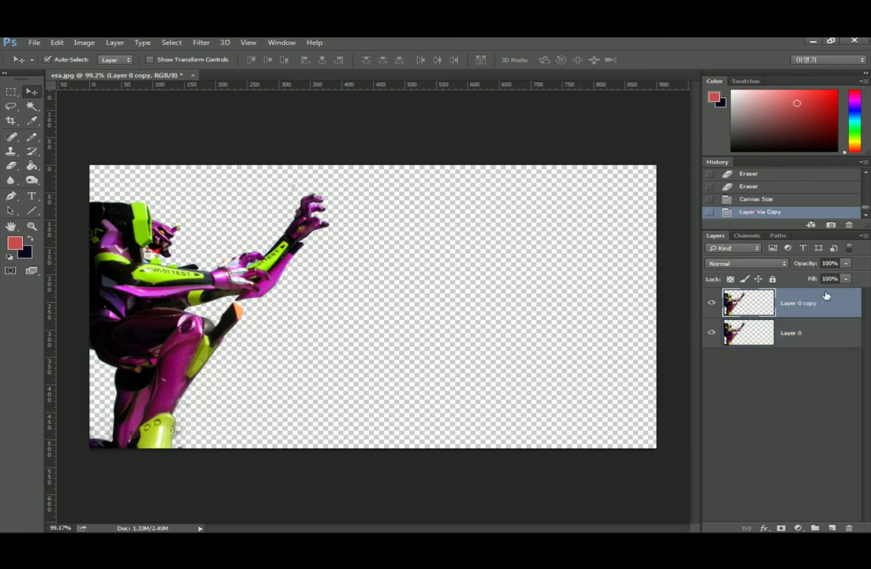
{"action": "left_click_drag", "start_coordinate": [143, 293], "coordinate": [534, 294]}
{"action": "key", "text": "ctrl+alt+z"}
{"action": "key", "text": "ctrl+alt+z"}
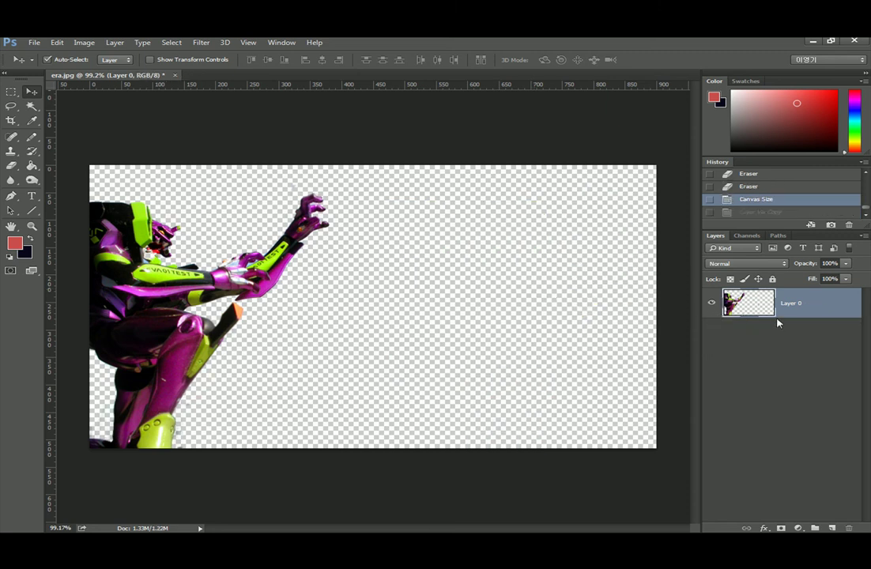
Try duplicating Layer 0 twice without moving the copy, undoing each duplication.
{"action": "left_click_drag", "start_coordinate": [766, 306], "coordinate": [836, 526]}
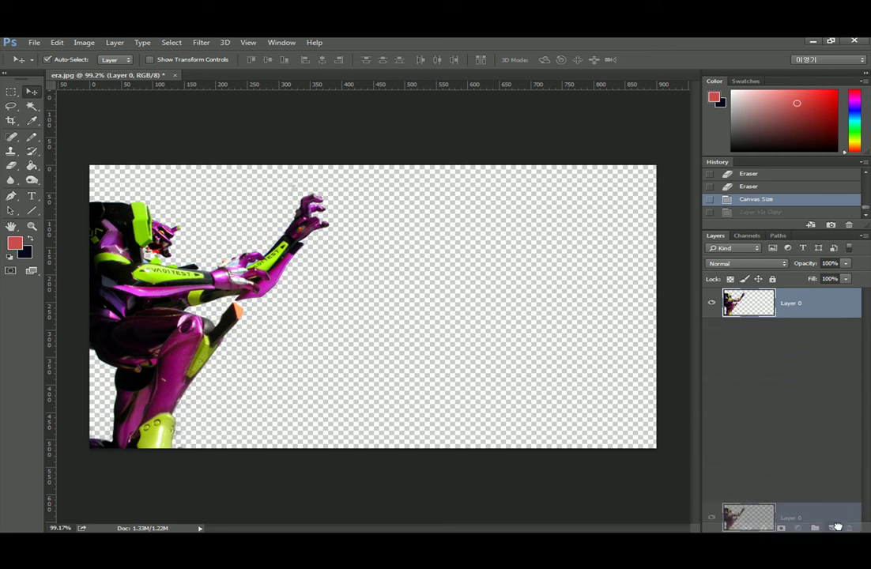
{"action": "left_click_drag", "start_coordinate": [837, 526], "coordinate": [836, 526]}
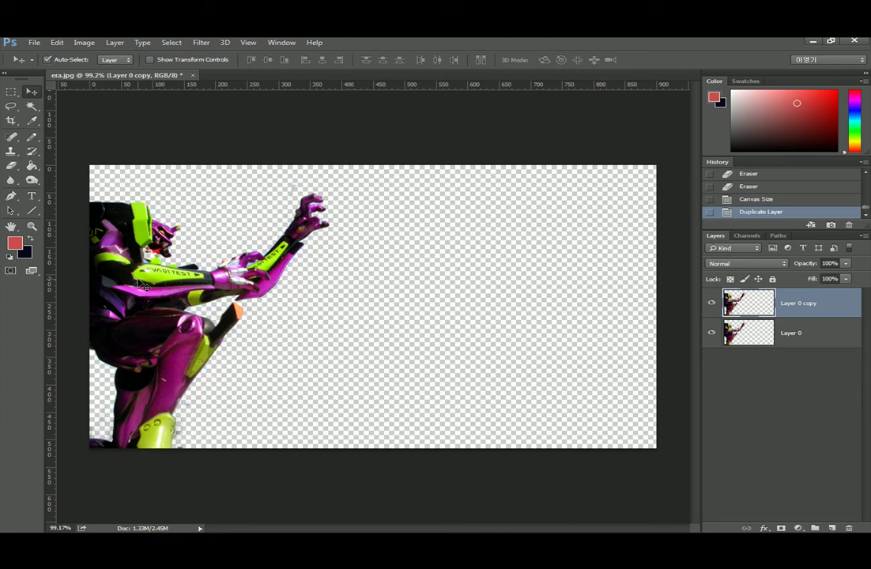
{"action": "key", "text": "ctrl+z"}
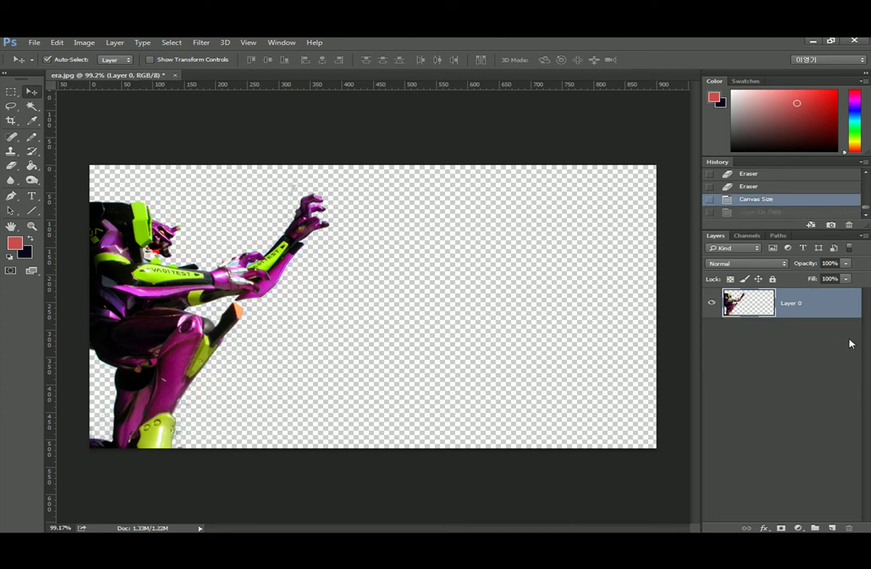
{"action": "left_click_drag", "start_coordinate": [820, 312], "coordinate": [830, 523]}
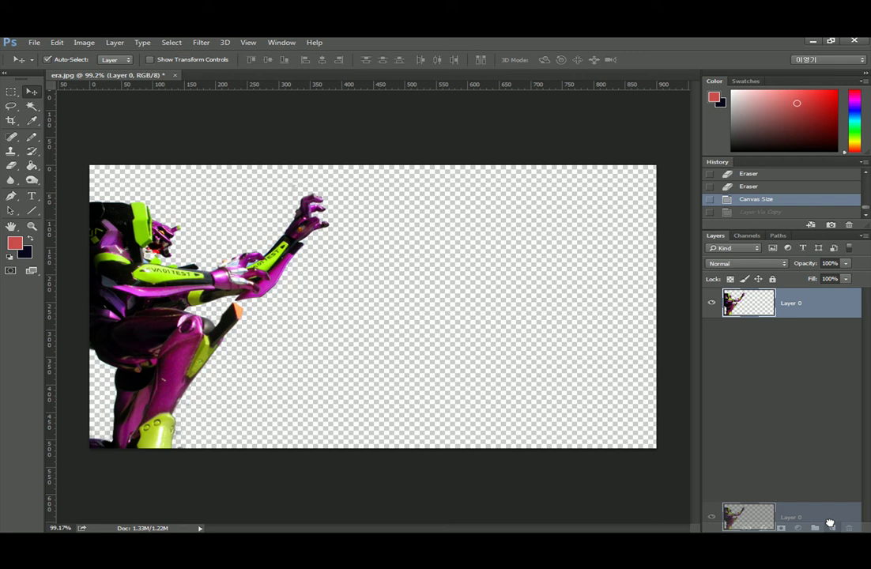
{"action": "left_click_drag", "start_coordinate": [829, 523], "coordinate": [830, 526]}
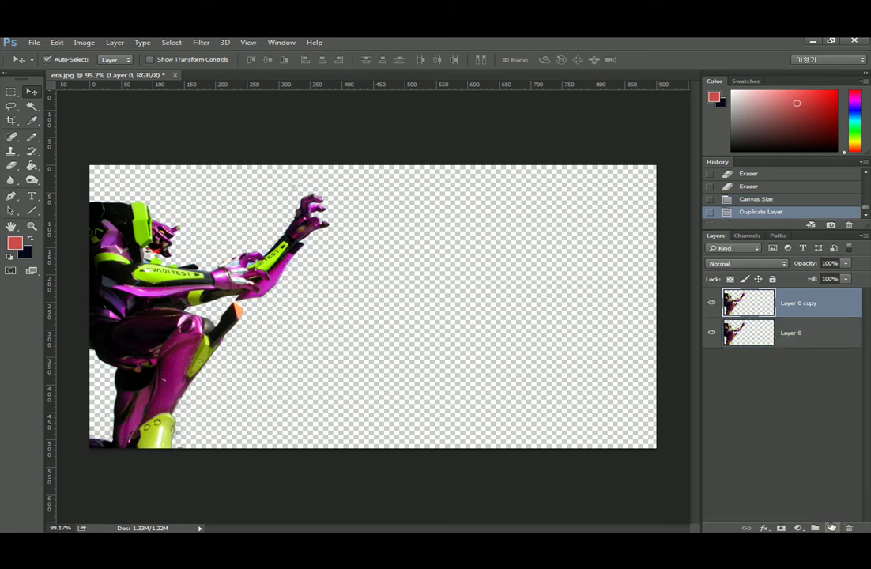
{"action": "key", "text": "ctrl+z"}
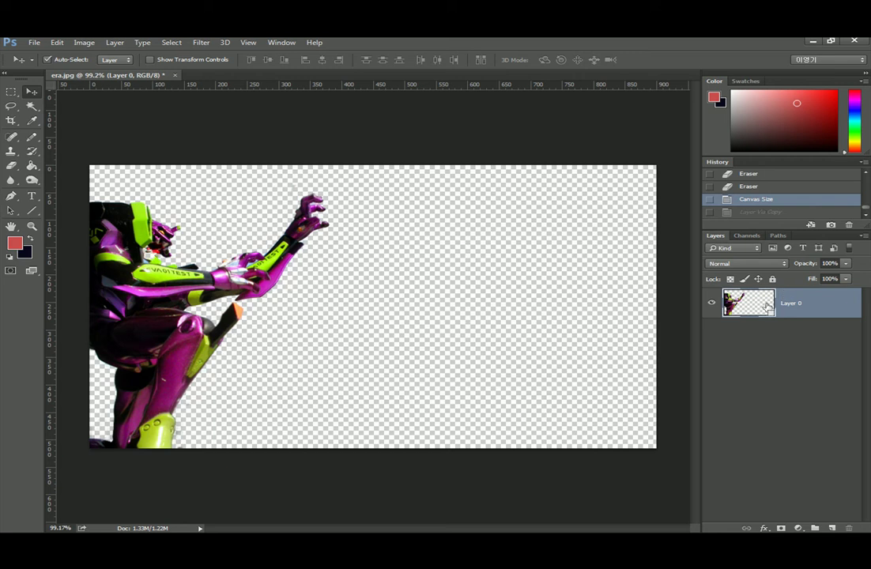
Duplicate Layer 0 and move the copy horizontally into the right half of the canvas.
{"action": "key", "text": "ctrl+j"}
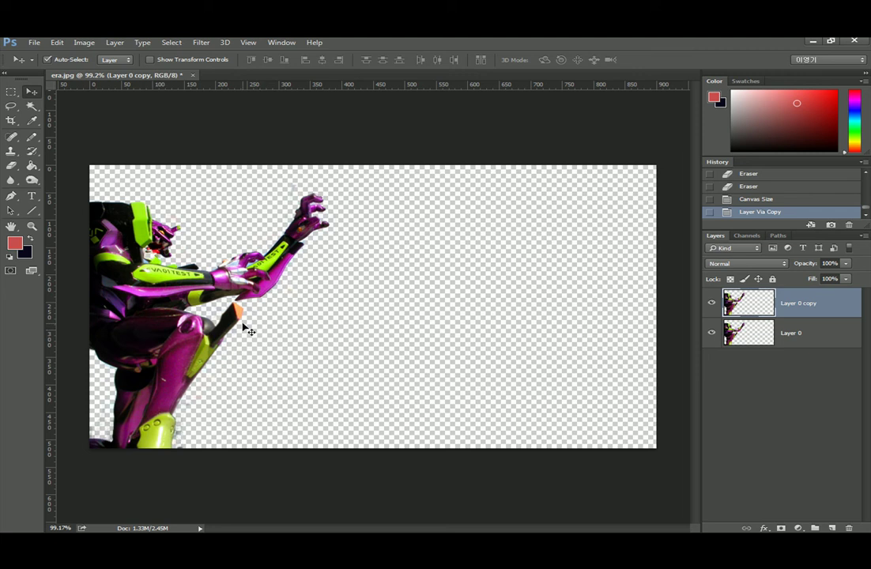
{"action": "left_click_drag", "start_coordinate": [136, 308], "coordinate": [457, 313]}
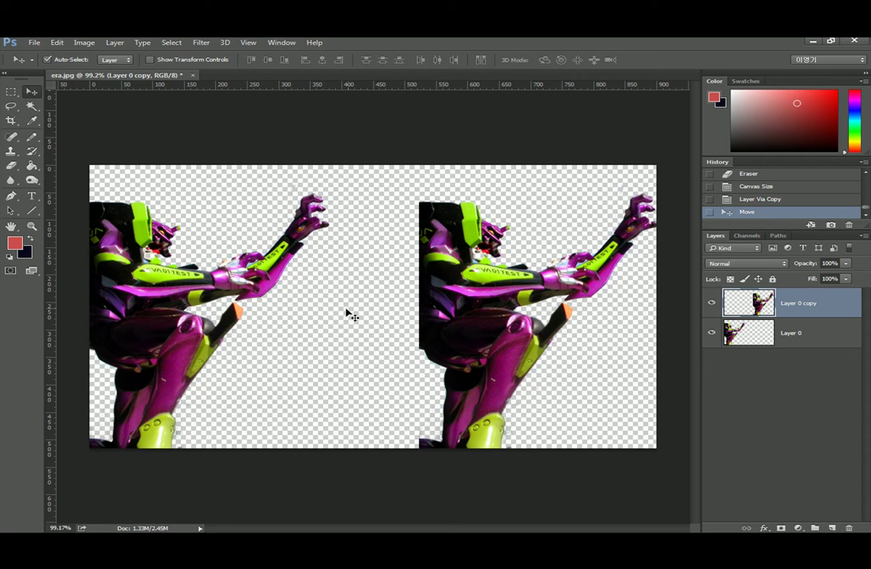
Flip the copied figure horizontally with Free Transform and align it with the canvas's right edge at X 700 px.
{"action": "key", "text": "ctrl+t"}
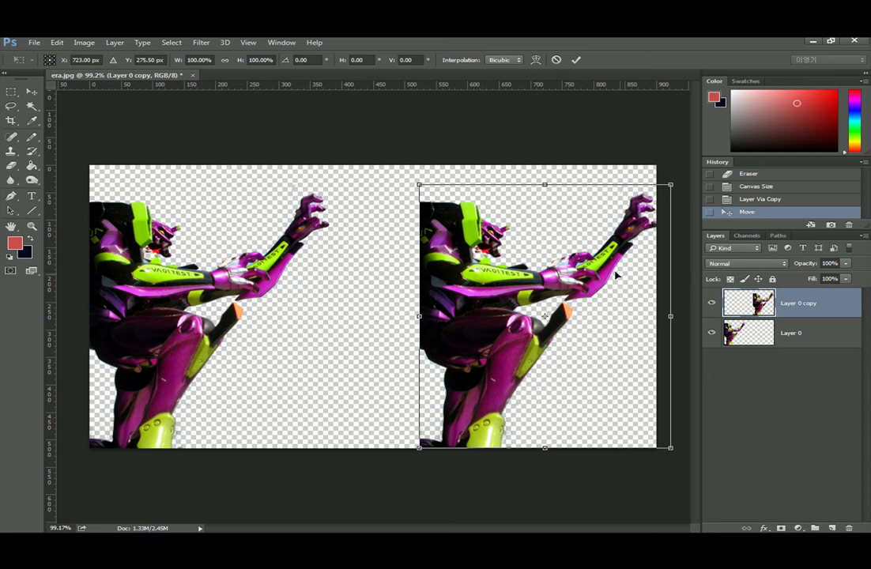
{"action": "right_click", "coordinate": [496, 252]}
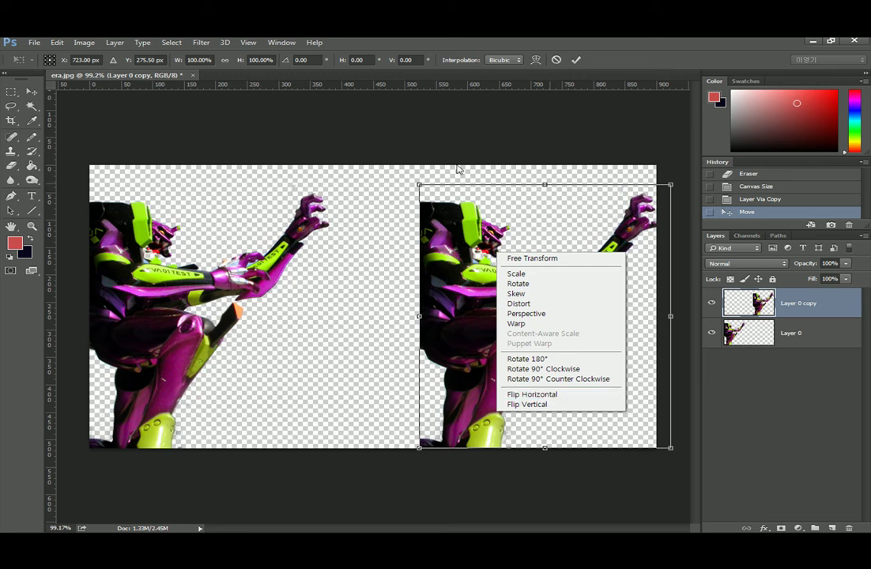
{"action": "left_click", "coordinate": [545, 396]}
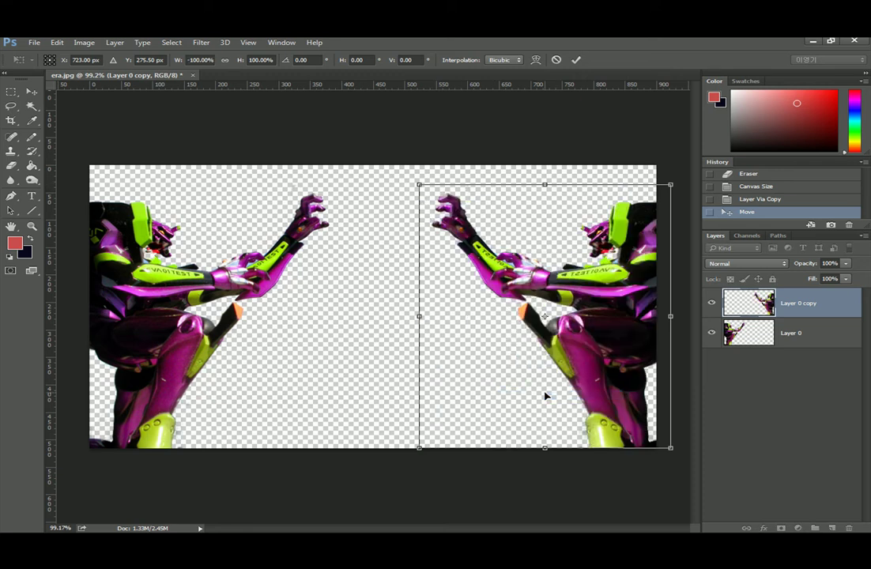
{"action": "left_click_drag", "start_coordinate": [636, 326], "coordinate": [622, 327]}
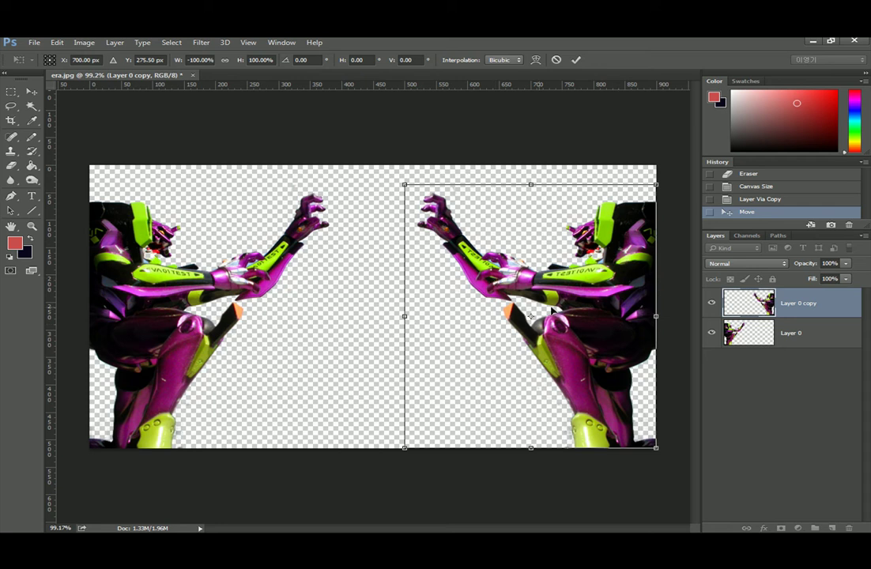
{"action": "key", "text": "Return"}
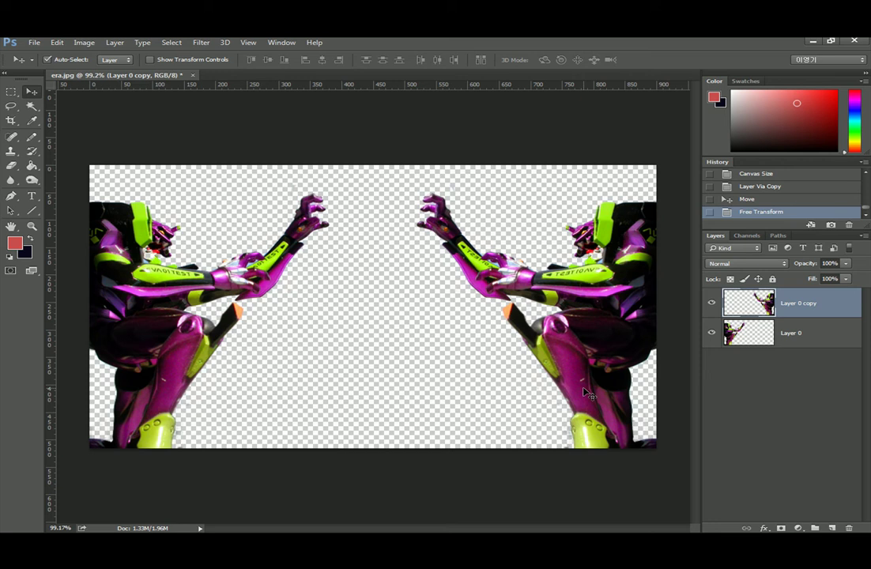
{"action": "key", "text": "ctrl+t"}
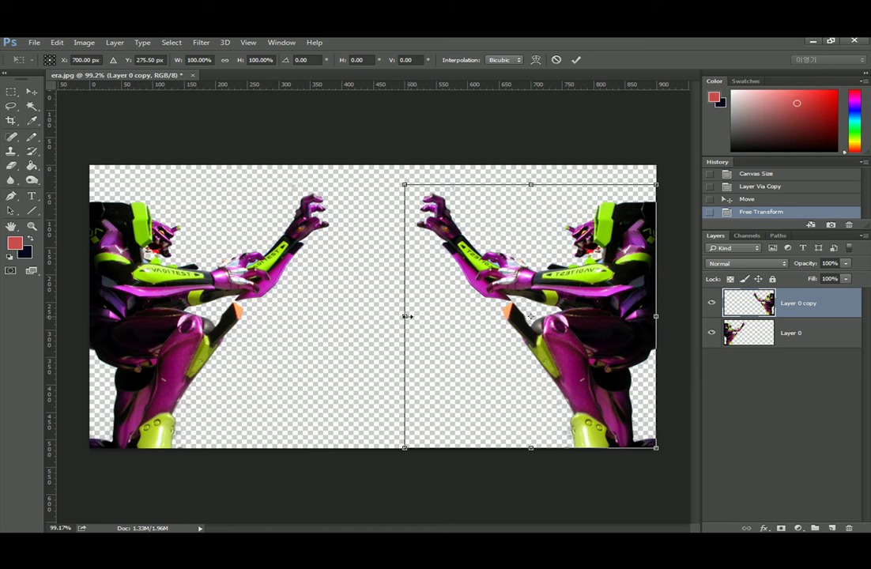
{"action": "mouse_move", "coordinate": [656, 316]}
{"action": "left_mouse_down"}
{"action": "mouse_move", "coordinate": [175, 313]}
{"action": "mouse_move", "coordinate": [596, 307]}
{"action": "mouse_move", "coordinate": [166, 307]}
{"action": "mouse_move", "coordinate": [656, 316]}
{"action": "left_mouse_up"}
{"action": "left_click_drag", "start_coordinate": [260, 319], "coordinate": [662, 303]}
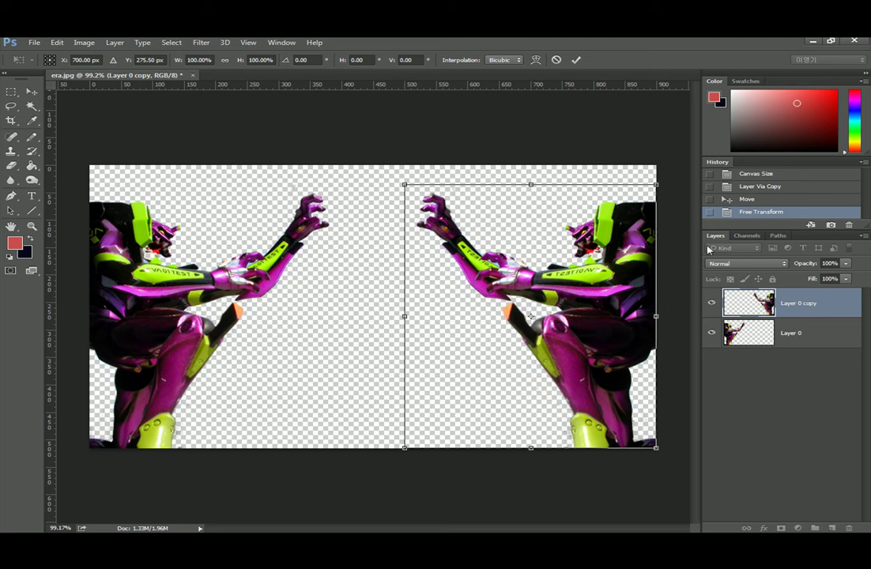
{"action": "left_click_drag", "start_coordinate": [404, 316], "coordinate": [570, 317]}
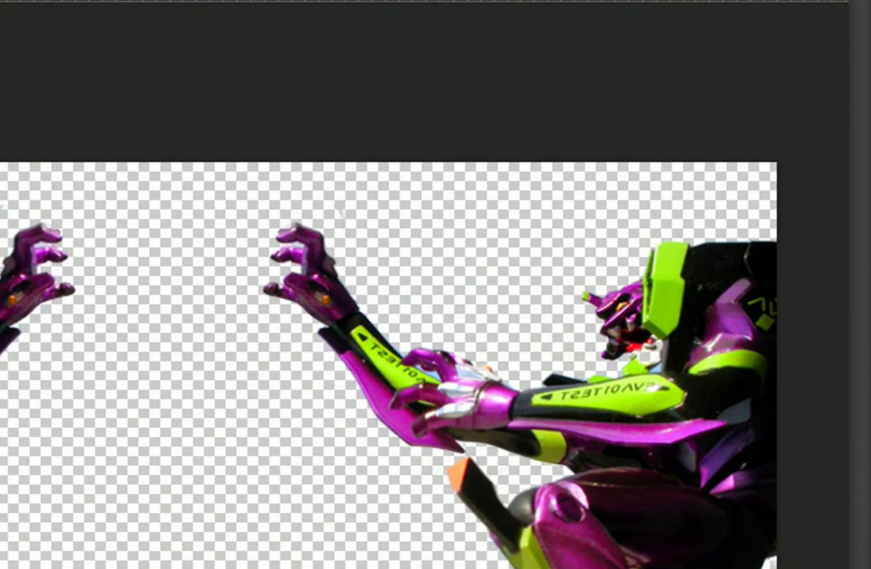
Set the foreground color to bright red, #ff2323.
{"action": "left_click", "coordinate": [2, 265]}
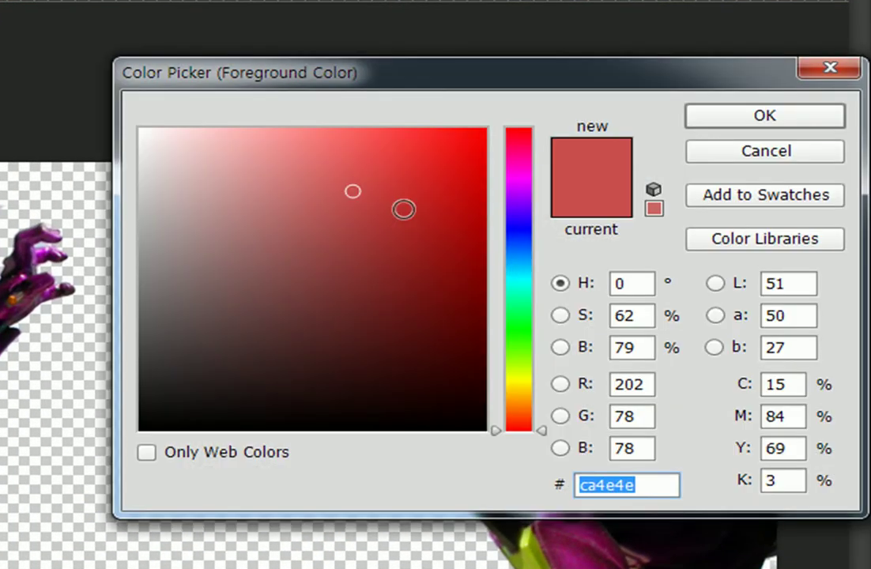
{"action": "left_click_drag", "start_coordinate": [528, 412], "coordinate": [528, 449]}
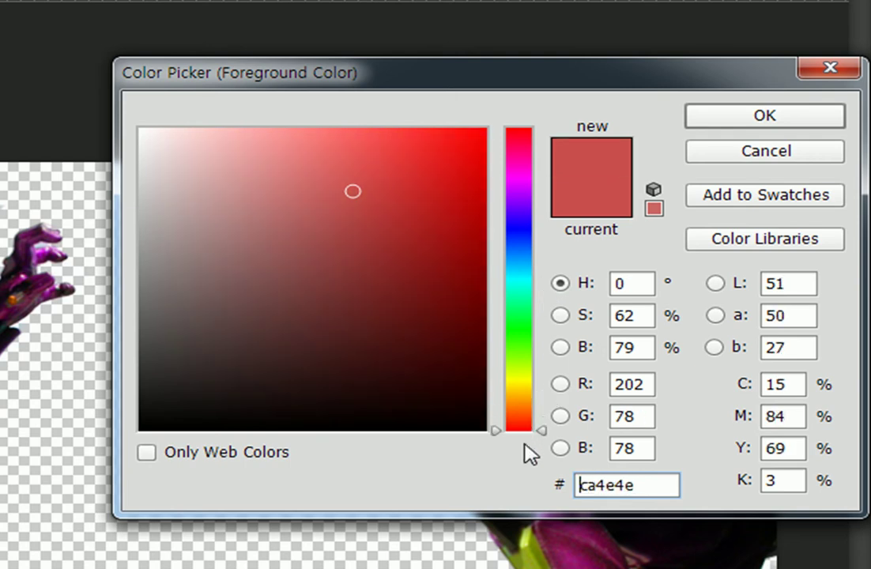
{"action": "left_click", "coordinate": [476, 136]}
{"action": "left_click", "coordinate": [438, 128]}
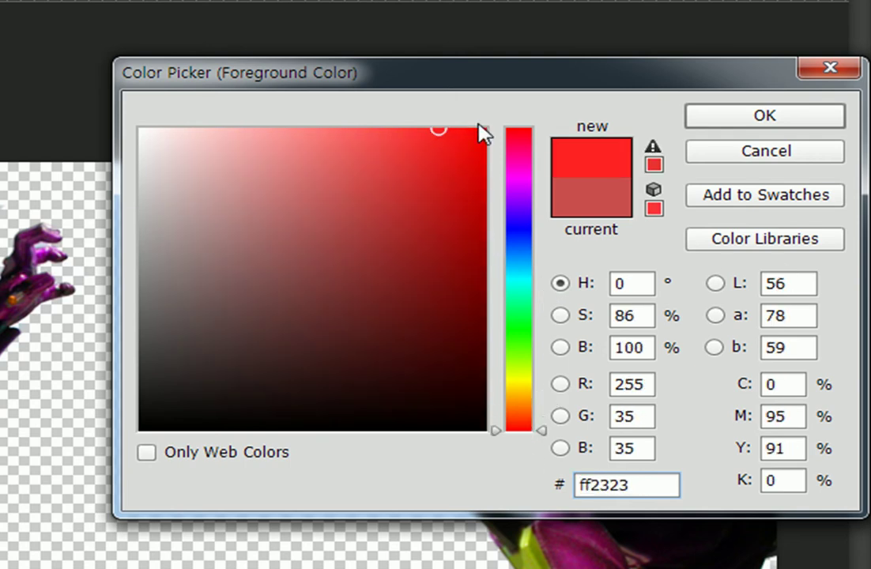
{"action": "left_click", "coordinate": [731, 125]}
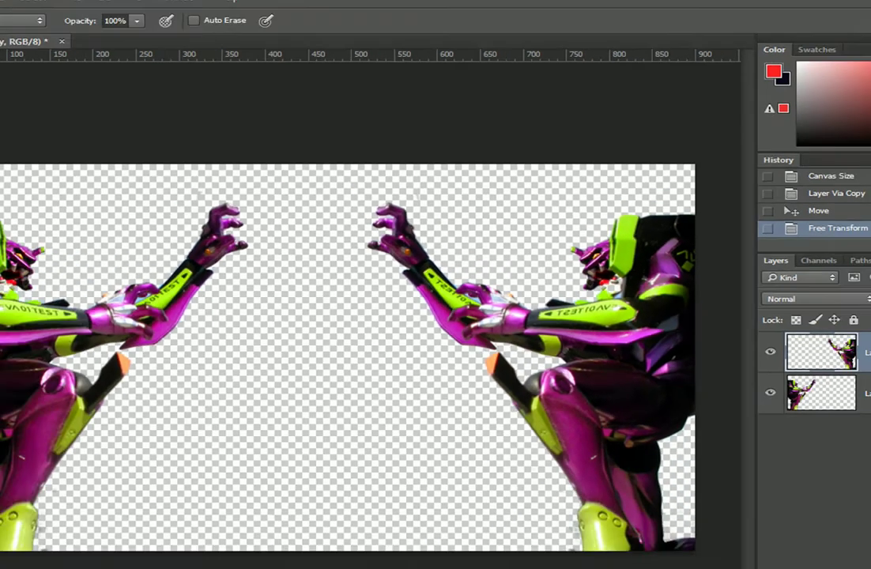
Recolor the purple armor on the copied figure's legs, body, arms and hand red with the Color Replacement Tool.
{"action": "left_click", "coordinate": [31, 136]}
{"action": "left_click", "coordinate": [99, 156]}
{"action": "mouse_move", "coordinate": [602, 340]}
{"action": "left_mouse_down"}
{"action": "mouse_move", "coordinate": [564, 355]}
{"action": "mouse_move", "coordinate": [571, 389]}
{"action": "mouse_move", "coordinate": [575, 352]}
{"action": "mouse_move", "coordinate": [584, 394]}
{"action": "mouse_move", "coordinate": [642, 444]}
{"action": "mouse_move", "coordinate": [655, 446]}
{"action": "mouse_move", "coordinate": [594, 350]}
{"action": "mouse_move", "coordinate": [603, 326]}
{"action": "mouse_move", "coordinate": [588, 330]}
{"action": "mouse_move", "coordinate": [631, 333]}
{"action": "mouse_move", "coordinate": [618, 347]}
{"action": "mouse_move", "coordinate": [589, 332]}
{"action": "mouse_move", "coordinate": [586, 341]}
{"action": "mouse_move", "coordinate": [549, 349]}
{"action": "mouse_move", "coordinate": [557, 316]}
{"action": "left_mouse_up"}
{"action": "mouse_move", "coordinate": [472, 277]}
{"action": "left_mouse_down"}
{"action": "mouse_move", "coordinate": [462, 258]}
{"action": "mouse_move", "coordinate": [483, 278]}
{"action": "mouse_move", "coordinate": [498, 274]}
{"action": "mouse_move", "coordinate": [442, 245]}
{"action": "mouse_move", "coordinate": [454, 233]}
{"action": "mouse_move", "coordinate": [451, 256]}
{"action": "left_mouse_up"}
{"action": "mouse_move", "coordinate": [572, 296]}
{"action": "left_mouse_down"}
{"action": "mouse_move", "coordinate": [588, 286]}
{"action": "mouse_move", "coordinate": [625, 288]}
{"action": "mouse_move", "coordinate": [641, 233]}
{"action": "mouse_move", "coordinate": [629, 250]}
{"action": "mouse_move", "coordinate": [647, 237]}
{"action": "left_mouse_up"}
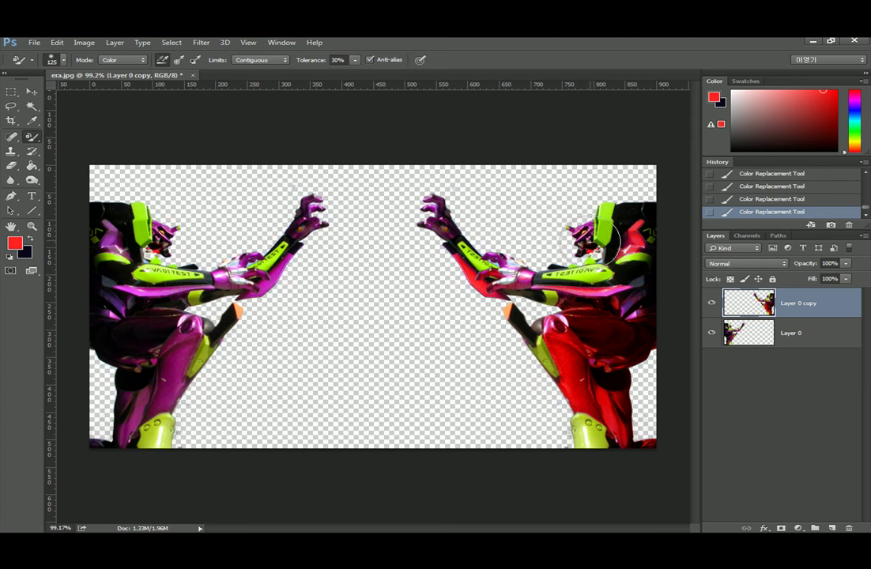
{"action": "left_click_drag", "start_coordinate": [457, 226], "coordinate": [428, 196]}
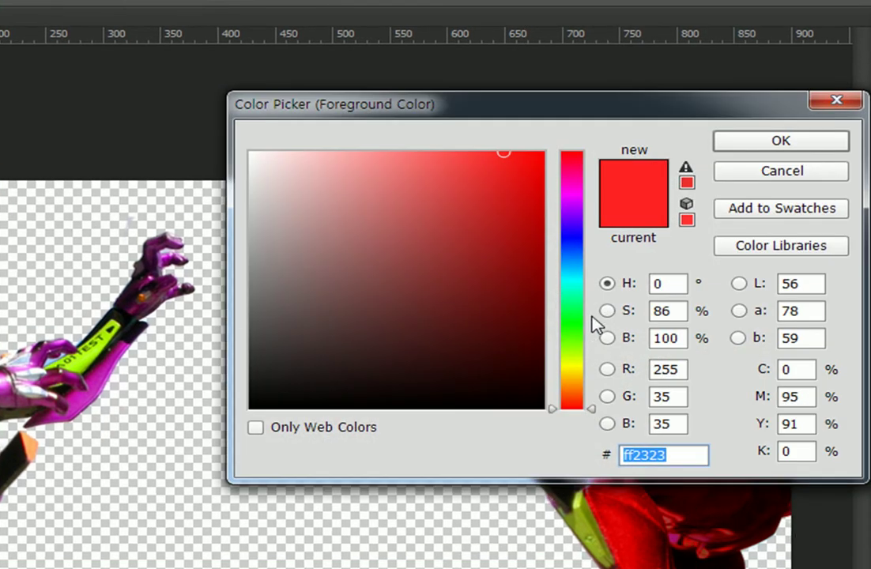
Change the foreground color to magenta, #fc23ff.
{"action": "left_click", "coordinate": [564, 204]}
{"action": "left_click_drag", "start_coordinate": [565, 207], "coordinate": [577, 194]}
{"action": "left_click", "coordinate": [753, 142]}
Recolor the green armor panels on the copied figure's leg, arms and shoulder magenta with the Color Replacement Tool.
{"action": "mouse_move", "coordinate": [583, 519]}
{"action": "left_mouse_down"}
{"action": "mouse_move", "coordinate": [595, 541]}
{"action": "mouse_move", "coordinate": [572, 507]}
{"action": "mouse_move", "coordinate": [580, 499]}
{"action": "mouse_move", "coordinate": [564, 553]}
{"action": "left_mouse_up"}
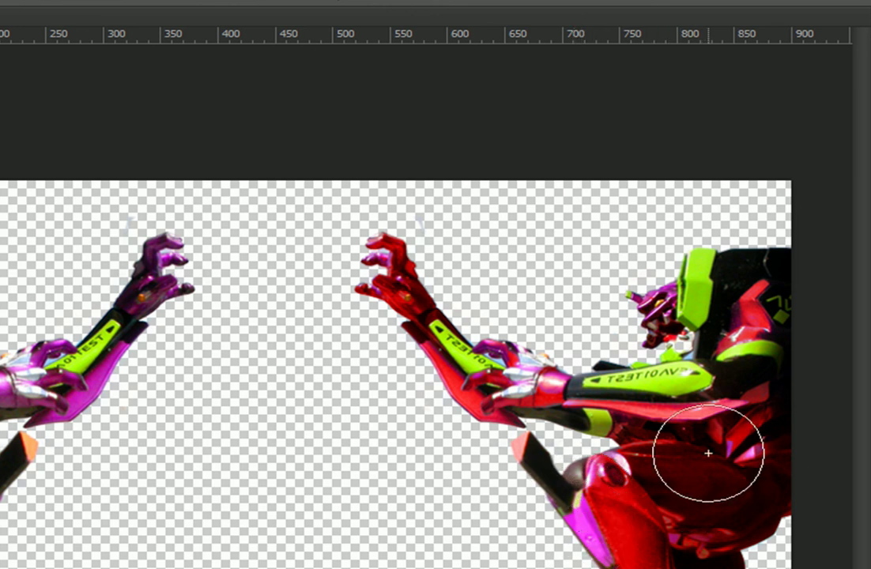
{"action": "mouse_move", "coordinate": [608, 360]}
{"action": "left_mouse_down"}
{"action": "mouse_move", "coordinate": [669, 373]}
{"action": "mouse_move", "coordinate": [665, 358]}
{"action": "mouse_move", "coordinate": [645, 367]}
{"action": "mouse_move", "coordinate": [689, 331]}
{"action": "mouse_move", "coordinate": [694, 263]}
{"action": "mouse_move", "coordinate": [690, 332]}
{"action": "mouse_move", "coordinate": [681, 281]}
{"action": "left_mouse_up"}
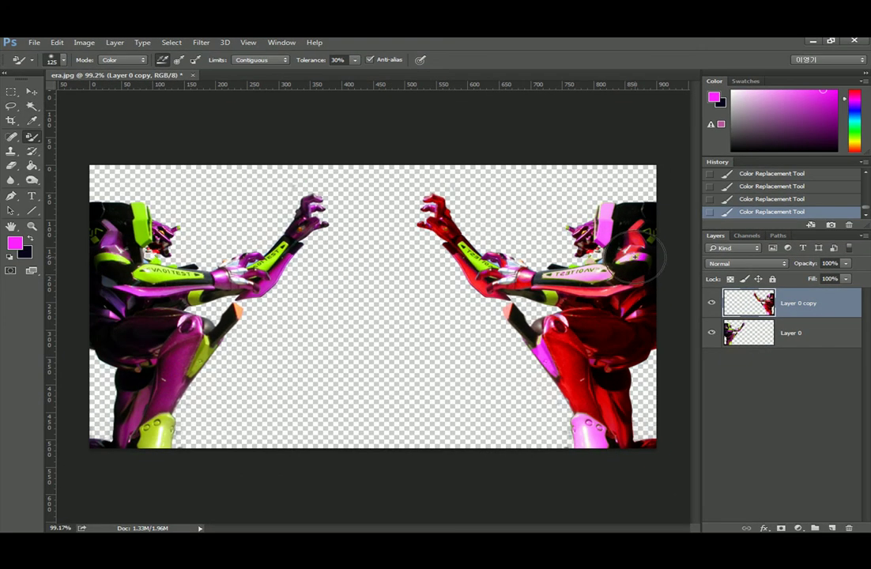
{"action": "left_click_drag", "start_coordinate": [491, 255], "coordinate": [466, 262]}
{"action": "mouse_move", "coordinate": [557, 293]}
{"action": "left_mouse_down"}
{"action": "mouse_move", "coordinate": [552, 303]}
{"action": "mouse_move", "coordinate": [574, 264]}
{"action": "mouse_move", "coordinate": [593, 275]}
{"action": "left_mouse_up"}
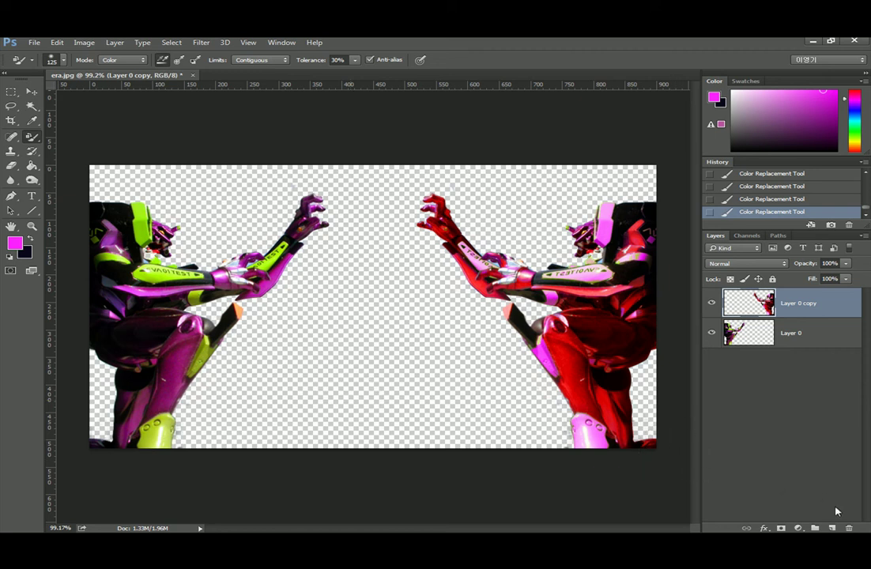
Add a new empty layer and place it beneath Layer 0 in the layer order.
{"action": "left_click", "coordinate": [832, 528]}
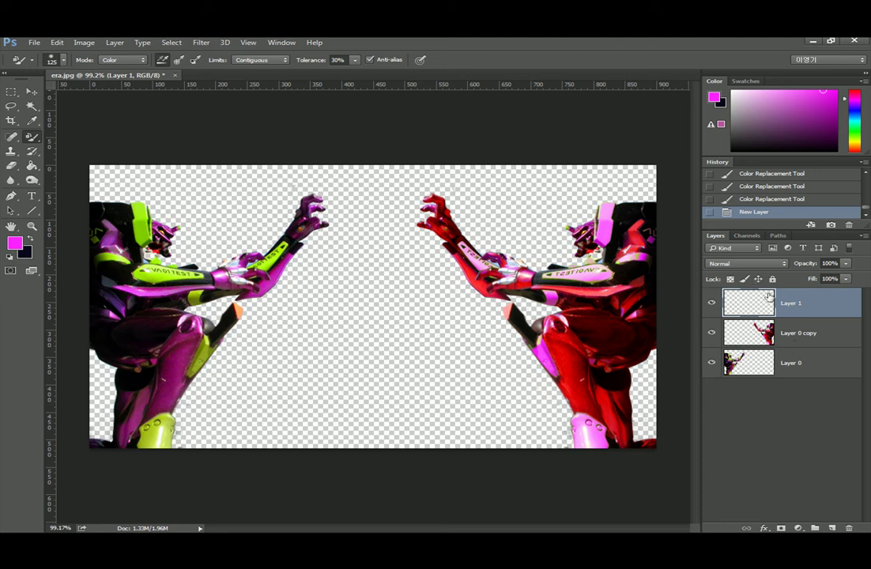
{"action": "left_click_drag", "start_coordinate": [824, 295], "coordinate": [794, 373]}
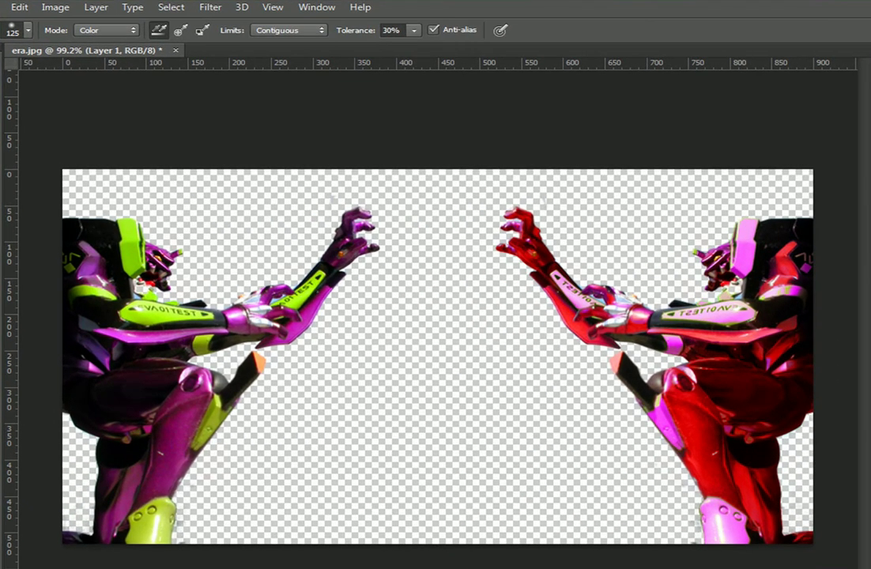
Set the foreground color to light gray, #efefef, and activate the Paint Bucket Tool.
{"action": "left_click", "coordinate": [15, 244]}
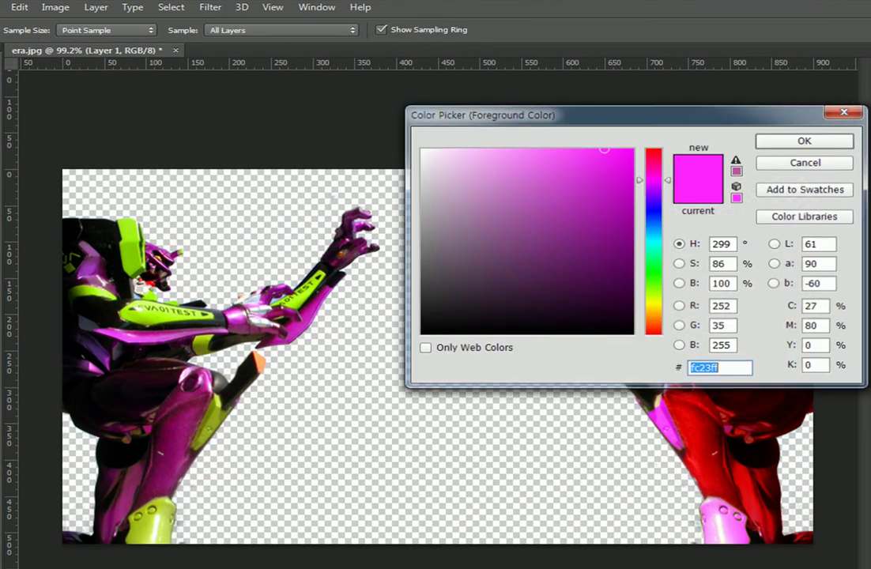
{"action": "left_click_drag", "start_coordinate": [490, 188], "coordinate": [420, 158]}
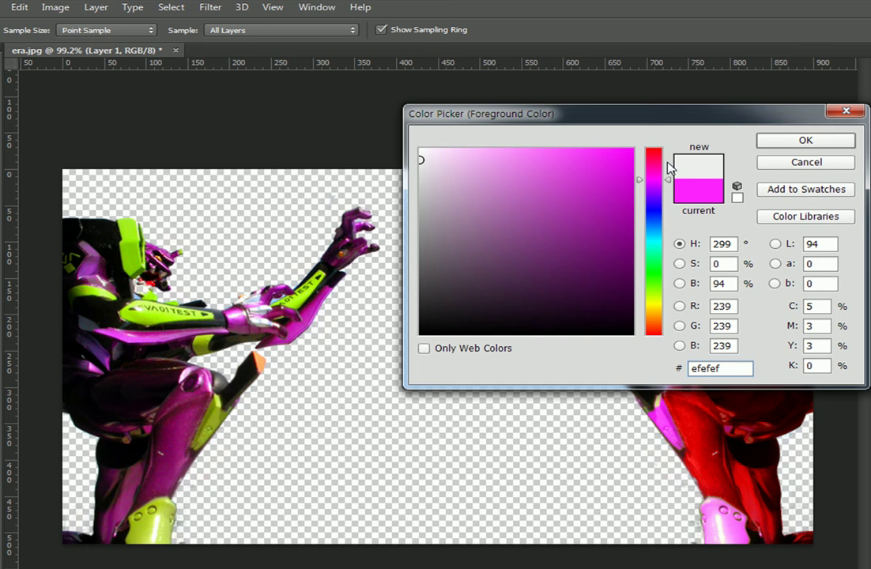
{"action": "left_click", "coordinate": [804, 141]}
{"action": "right_click", "coordinate": [2, 168]}
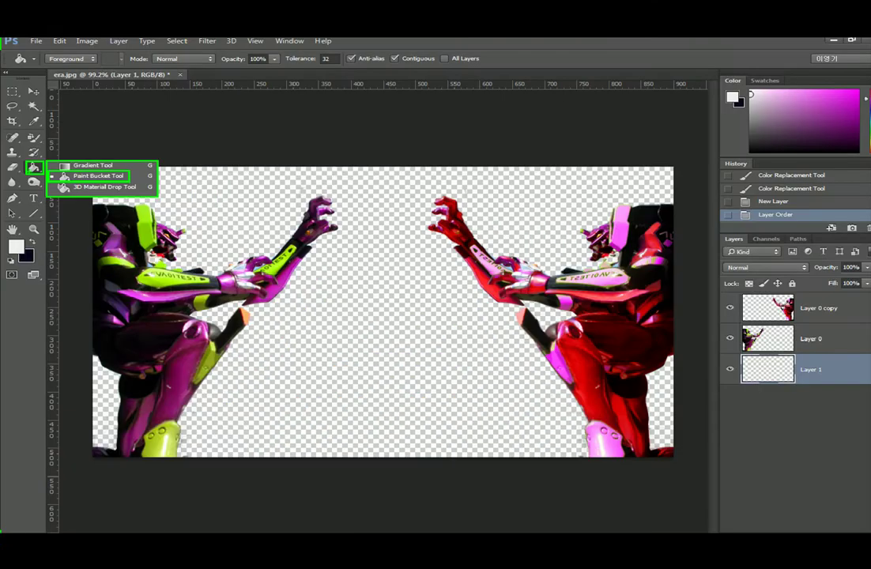
{"action": "left_click", "coordinate": [33, 176]}
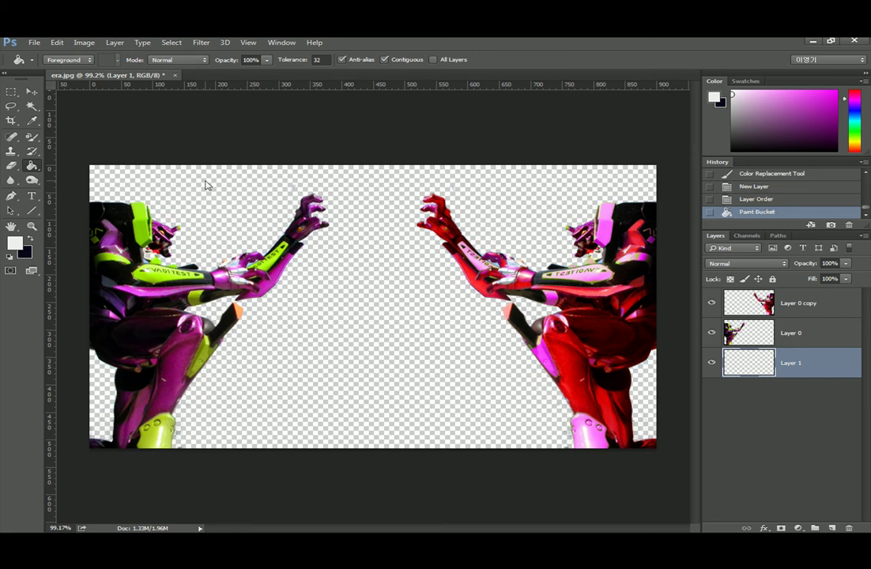
Try filling Layer 1 with light gray, first entirely and again only inside a rectangular selection between the figures, undoing both fills.
{"action": "left_click", "coordinate": [209, 185]}
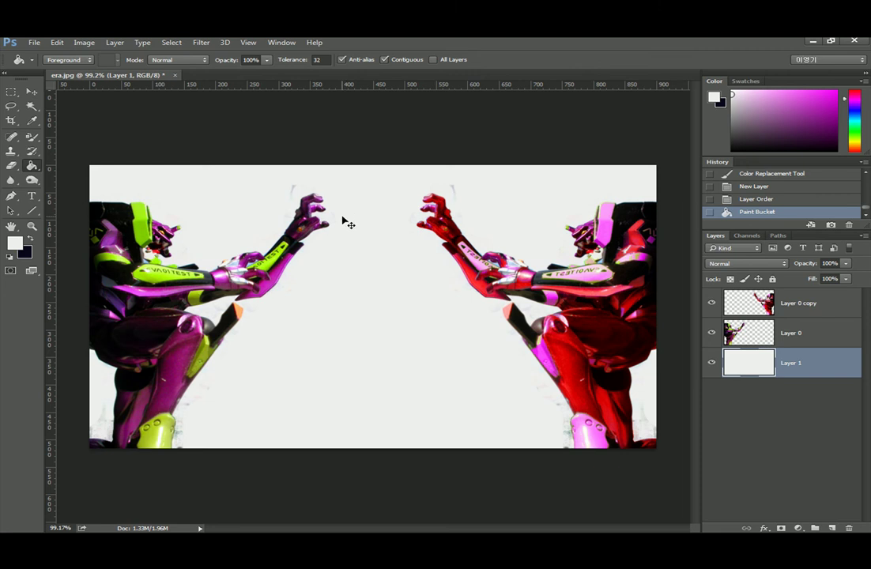
{"action": "key", "text": "ctrl+z"}
{"action": "key", "text": "m"}
{"action": "left_click_drag", "start_coordinate": [236, 180], "coordinate": [431, 365]}
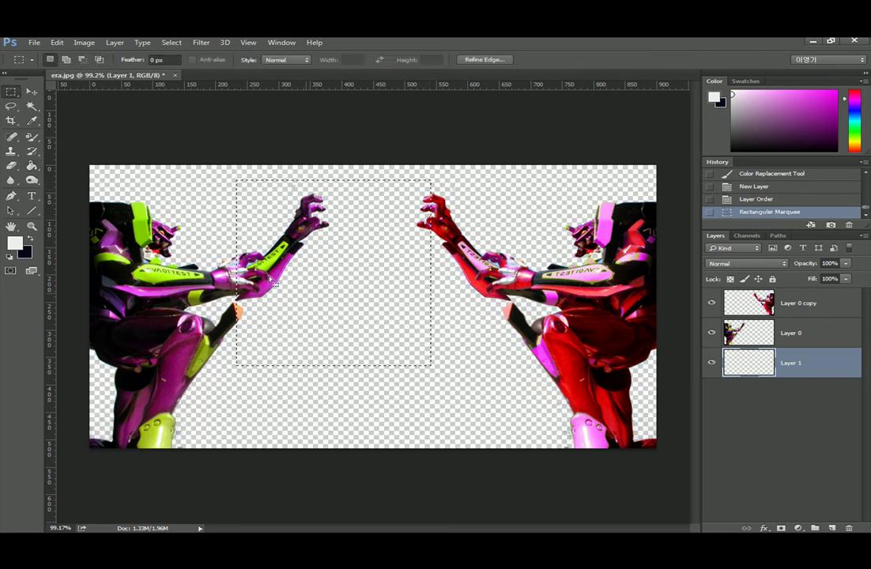
{"action": "left_click", "coordinate": [32, 165]}
{"action": "left_click", "coordinate": [346, 267]}
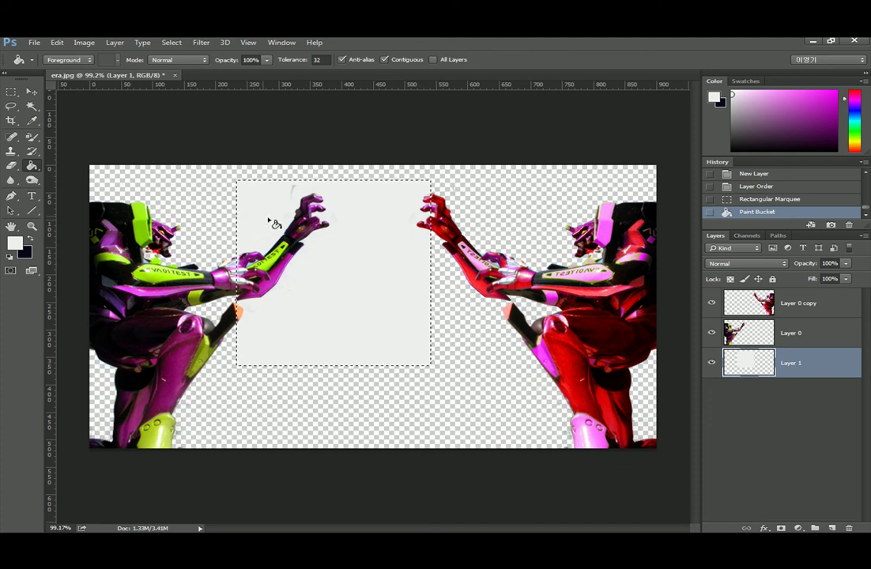
{"action": "key", "text": "ctrl+z"}
{"action": "key", "text": "ctrl+z"}
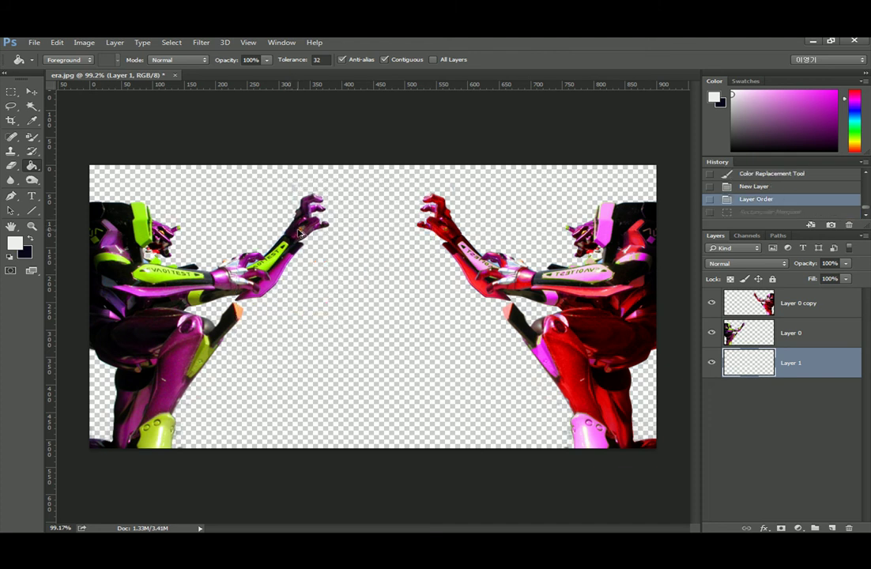
Fill all of Layer 1 with the light gray foreground color as a backdrop.
{"action": "left_click", "coordinate": [234, 191]}
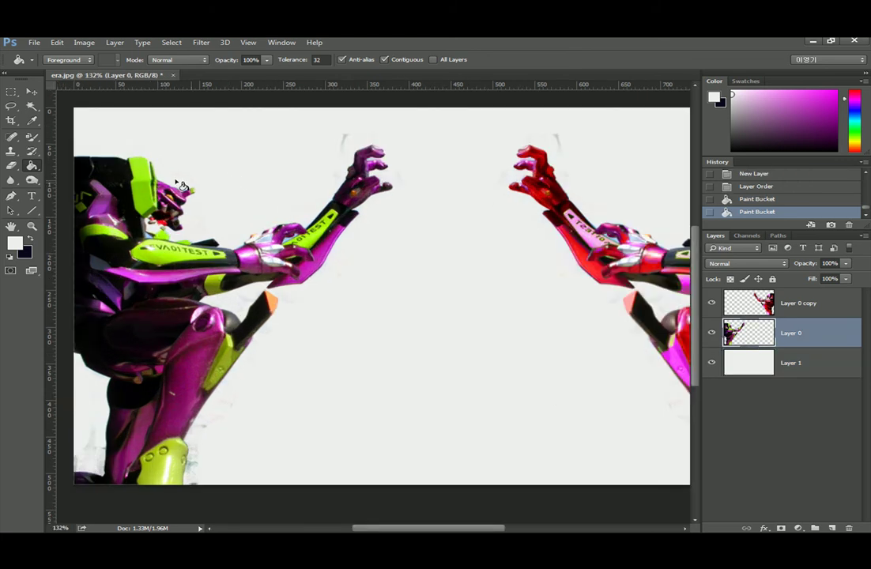
Activate the Gradient Tool and open the Gradient Editor for its current gradient.
{"action": "left_click", "coordinate": [32, 166]}
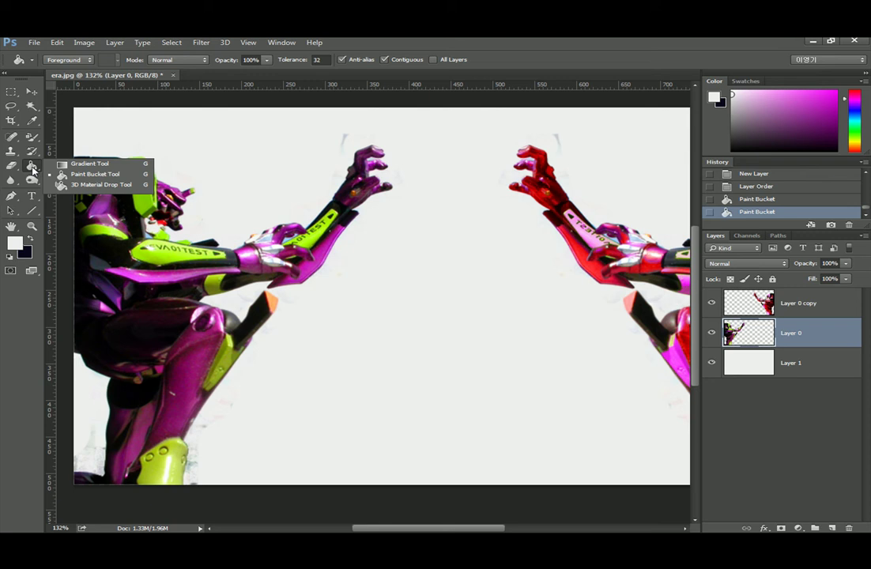
{"action": "left_click", "coordinate": [93, 165]}
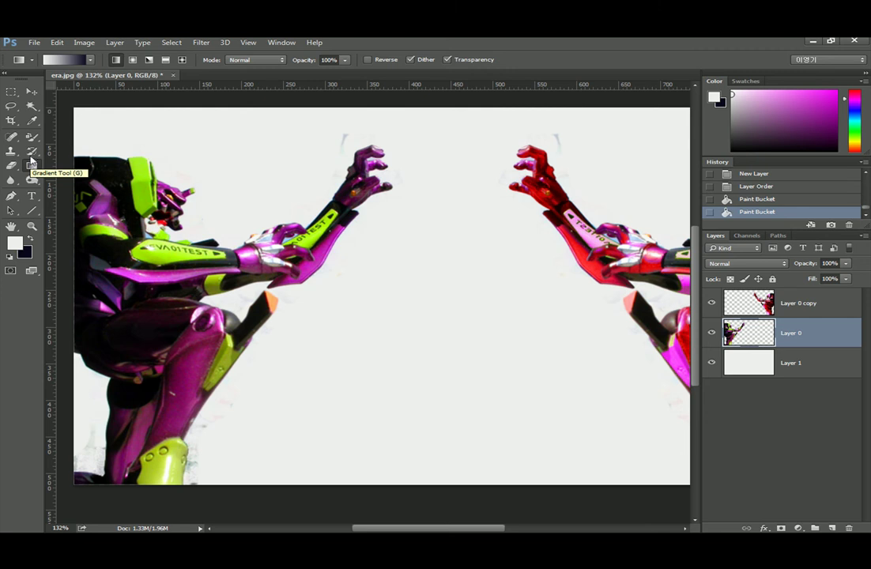
{"action": "left_click", "coordinate": [49, 59]}
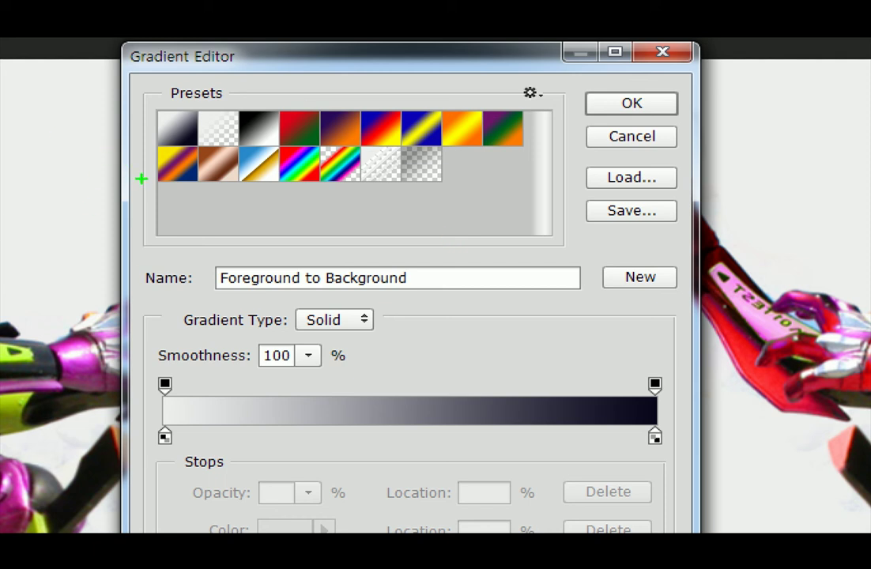
{"action": "mouse_move", "coordinate": [155, 147]}
{"action": "left_mouse_down"}
{"action": "mouse_move", "coordinate": [154, 194]}
{"action": "mouse_move", "coordinate": [195, 182]}
{"action": "mouse_move", "coordinate": [169, 143]}
{"action": "left_mouse_up"}
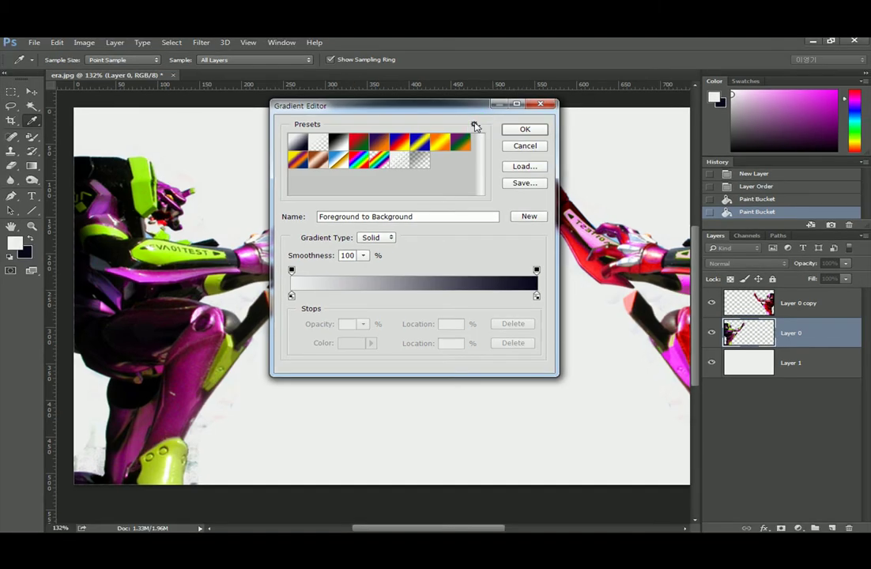
Append the Metals gradient set to the presets and choose the Silver gradient.
{"action": "left_click", "coordinate": [476, 124]}
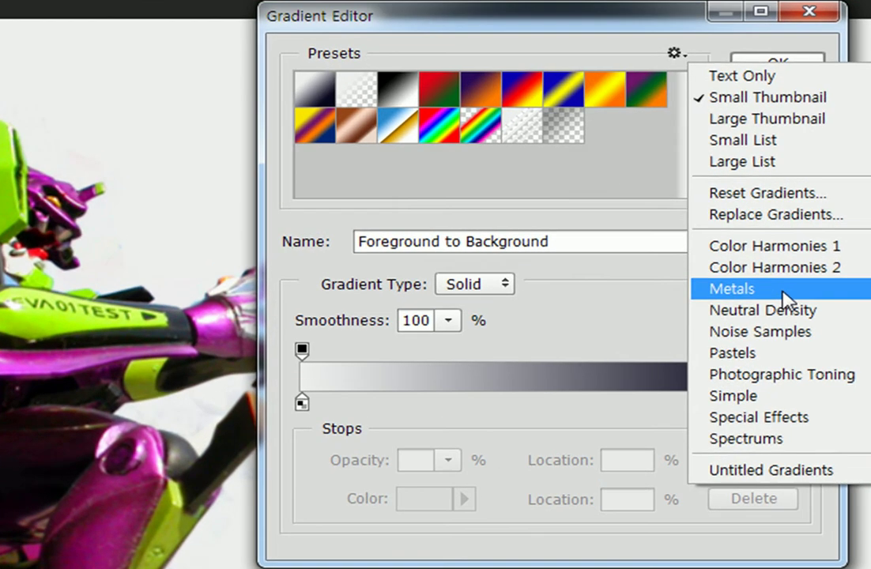
{"action": "left_click", "coordinate": [528, 241]}
{"action": "left_click_drag", "start_coordinate": [603, 175], "coordinate": [475, 232]}
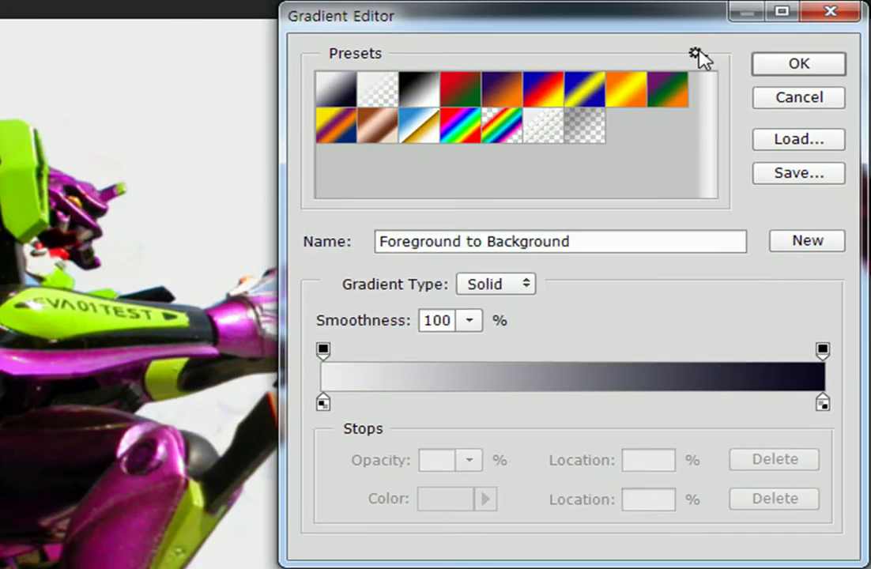
{"action": "left_click", "coordinate": [697, 54]}
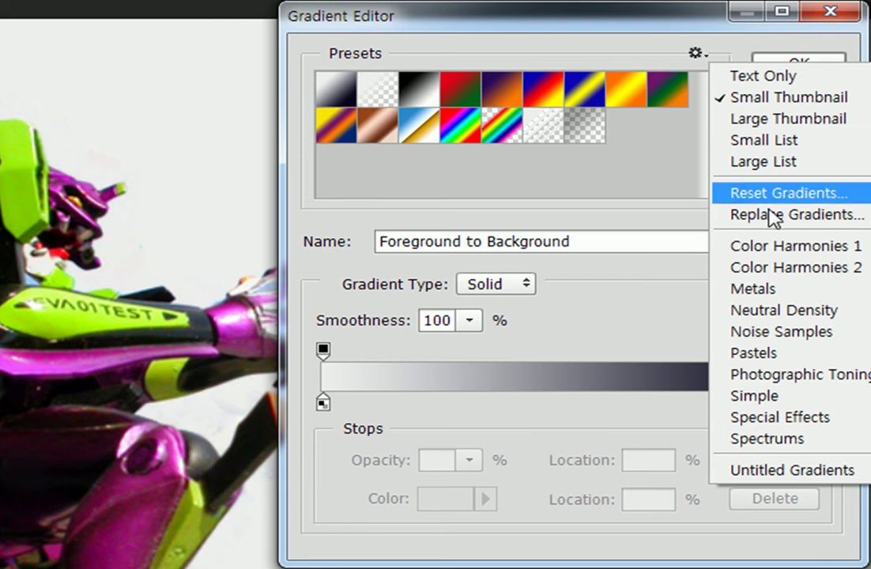
{"action": "left_click", "coordinate": [786, 292]}
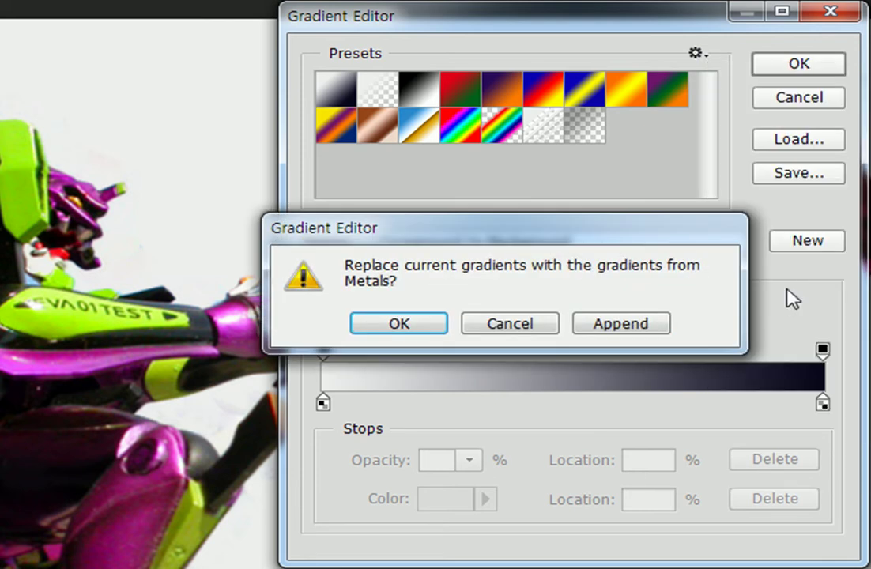
{"action": "left_click", "coordinate": [632, 326]}
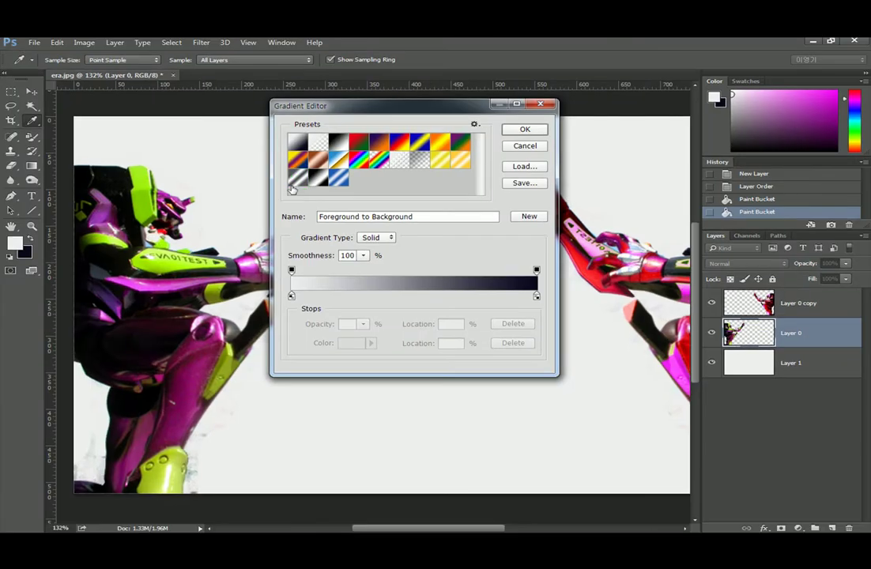
{"action": "left_click", "coordinate": [291, 190]}
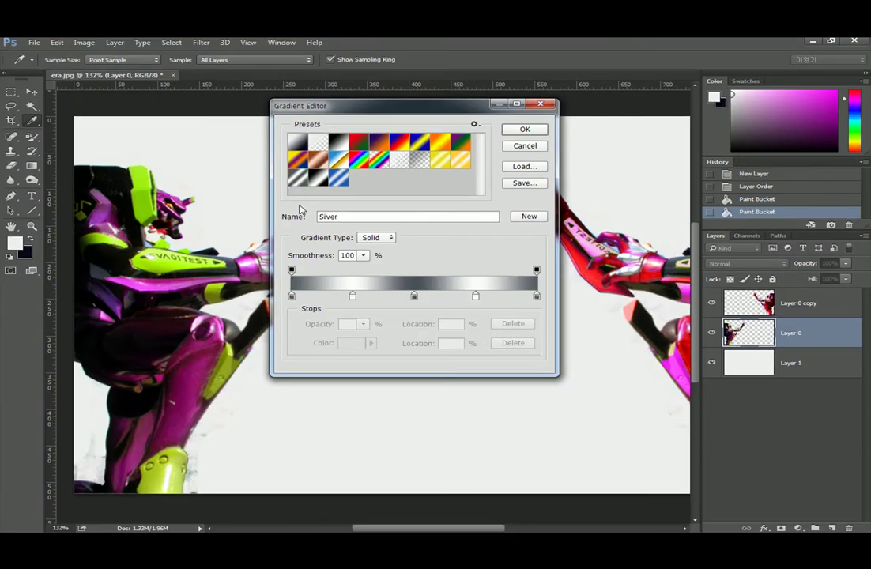
{"action": "left_click", "coordinate": [525, 130]}
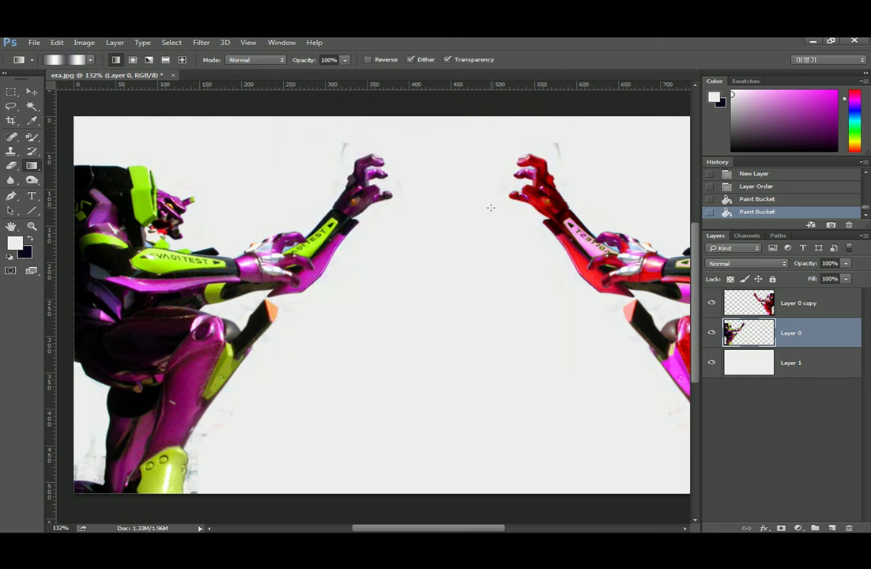
Try a diagonal Silver gradient across Layer 0, then undo it.
{"action": "scroll", "coordinate": [481, 202], "scroll_direction": "down", "scroll_amount": 3}
{"action": "left_click_drag", "start_coordinate": [226, 221], "coordinate": [595, 370]}
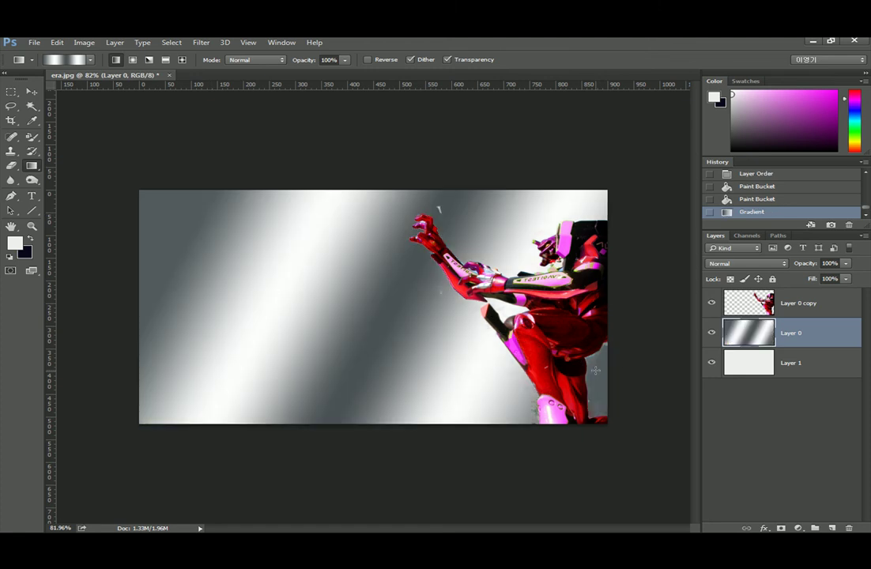
{"action": "key", "text": "ctrl+z"}
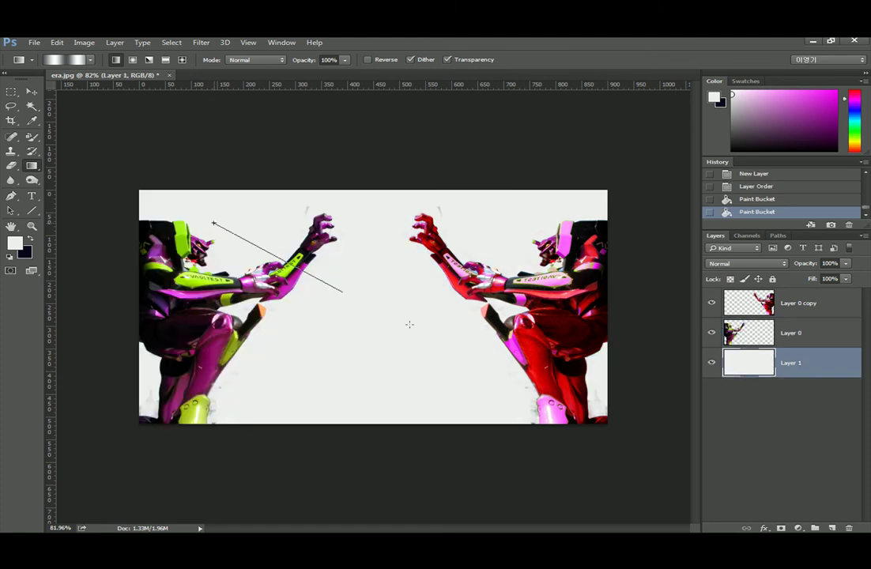
Fill Layer 1 with Silver linear gradients at several angles and lengths, from wide diagonal and vertical bands to narrow slanted streaks.
{"action": "left_click_drag", "start_coordinate": [257, 247], "coordinate": [638, 403]}
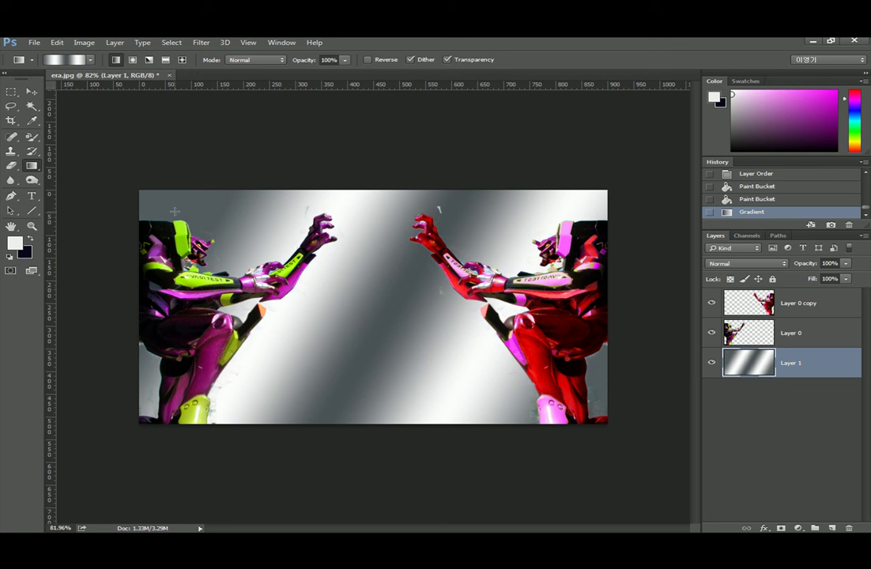
{"action": "left_click_drag", "start_coordinate": [126, 259], "coordinate": [465, 263]}
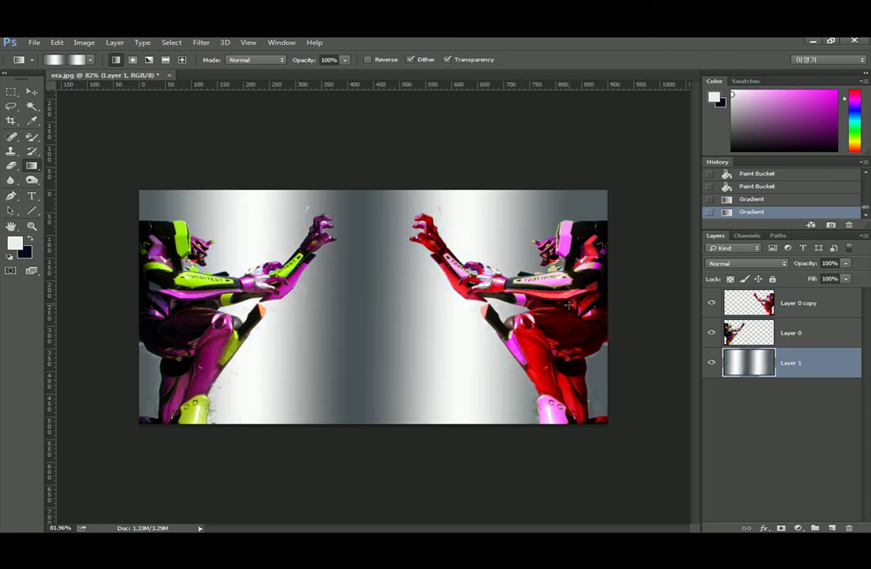
{"action": "left_click_drag", "start_coordinate": [462, 380], "coordinate": [418, 373]}
{"action": "left_click_drag", "start_coordinate": [278, 215], "coordinate": [410, 355]}
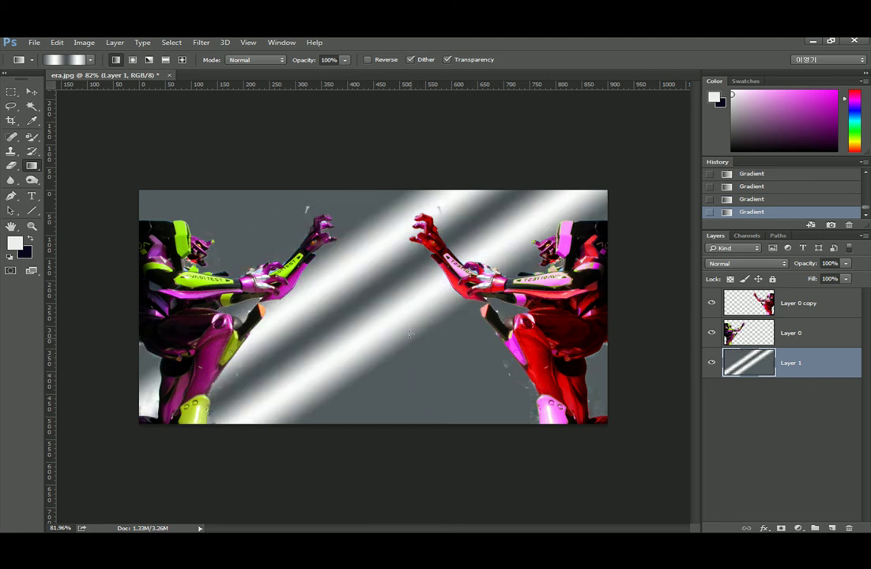
{"action": "left_click_drag", "start_coordinate": [366, 239], "coordinate": [389, 339]}
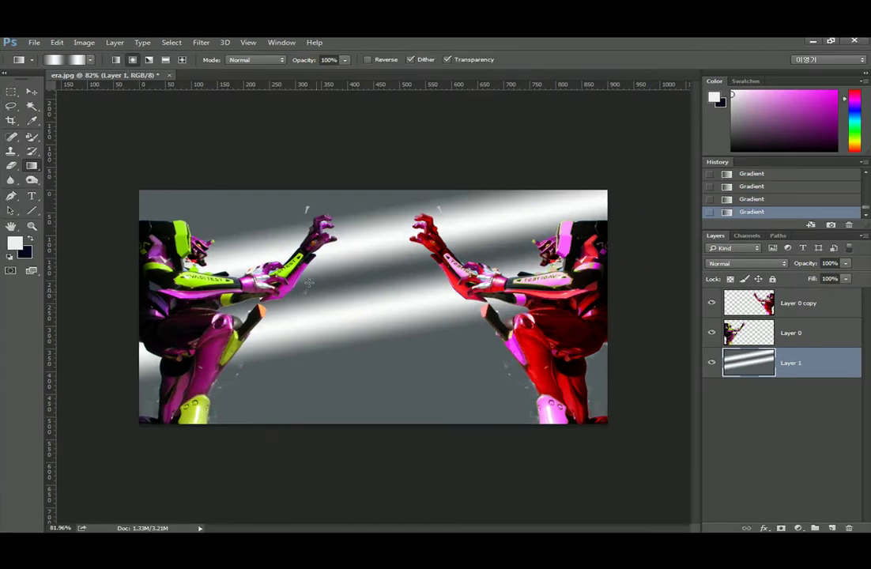
Fill Layer 1 with Silver radial gradients of different sizes, centered between the two figures and between their raised hands.
{"action": "left_click_drag", "start_coordinate": [373, 282], "coordinate": [575, 423]}
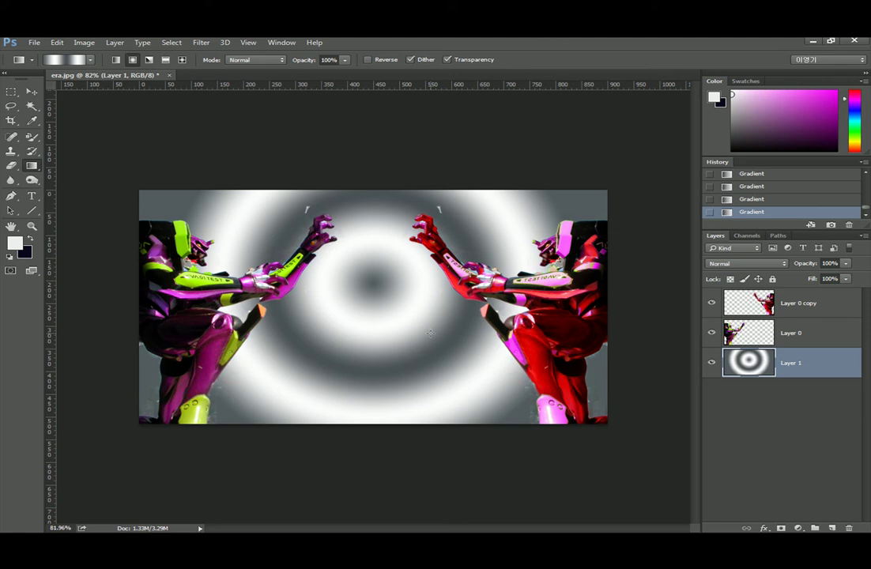
{"action": "left_click_drag", "start_coordinate": [370, 214], "coordinate": [524, 447]}
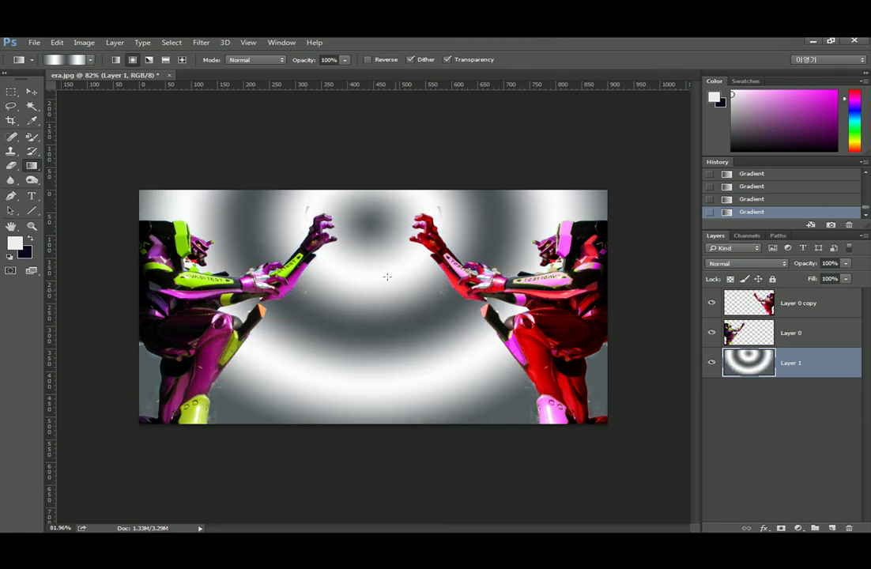
{"action": "left_click_drag", "start_coordinate": [367, 222], "coordinate": [428, 282]}
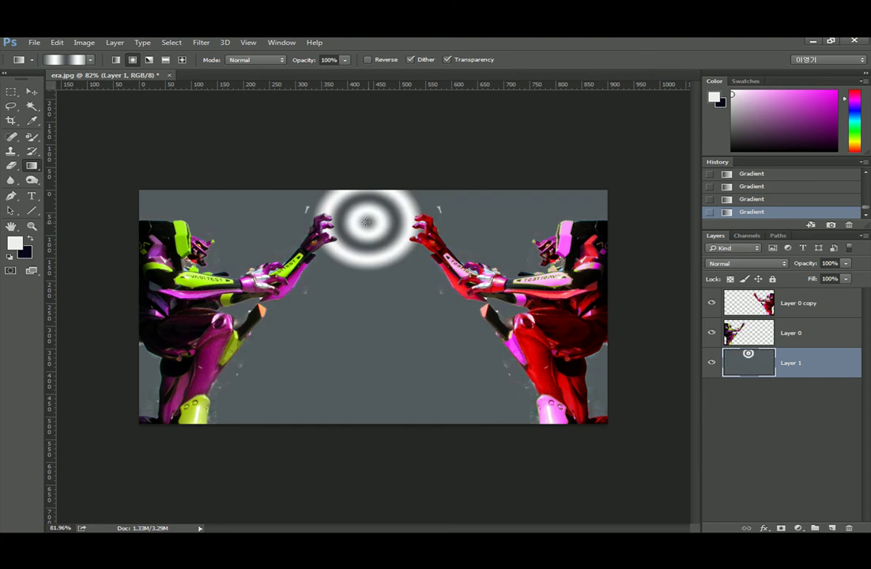
{"action": "left_click_drag", "start_coordinate": [365, 222], "coordinate": [466, 304]}
{"action": "left_click_drag", "start_coordinate": [379, 230], "coordinate": [544, 359]}
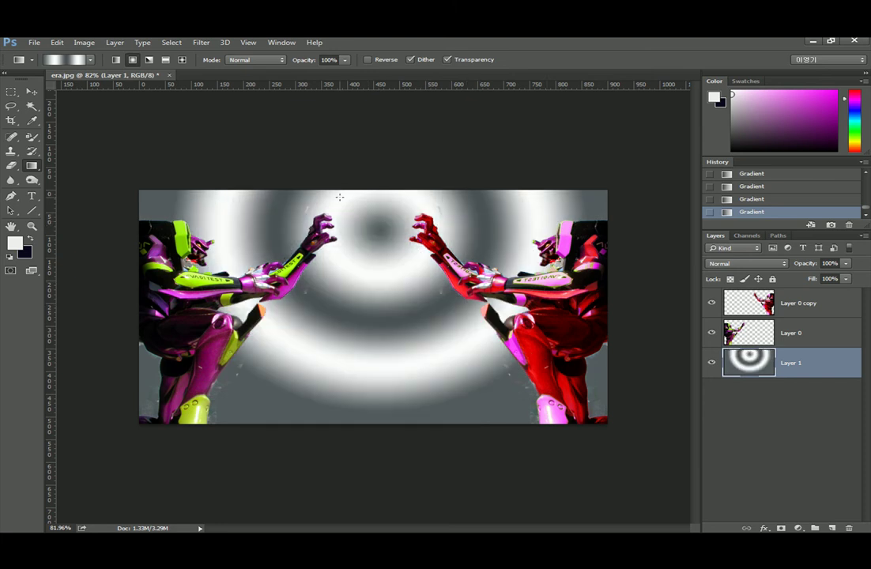
Apply Silver angle gradients to Layer 1 from different centers, including between the figures and beside each figure.
{"action": "left_click", "coordinate": [150, 59]}
{"action": "left_click_drag", "start_coordinate": [364, 296], "coordinate": [474, 138]}
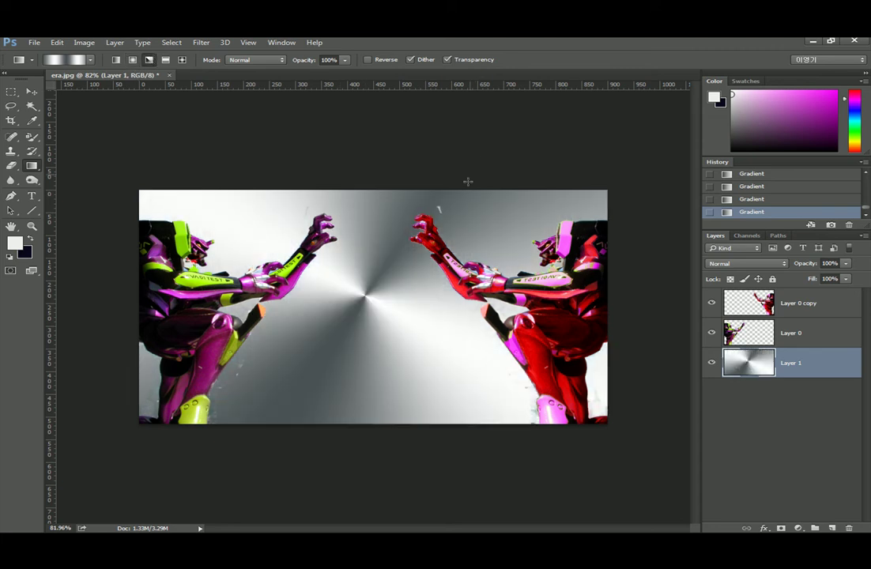
{"action": "left_click_drag", "start_coordinate": [475, 305], "coordinate": [476, 305]}
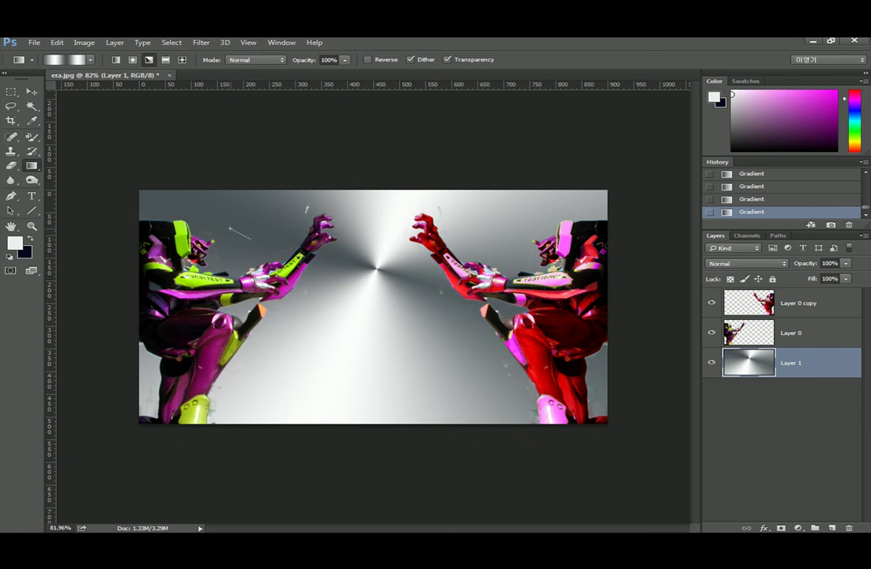
{"action": "left_click_drag", "start_coordinate": [229, 227], "coordinate": [586, 377]}
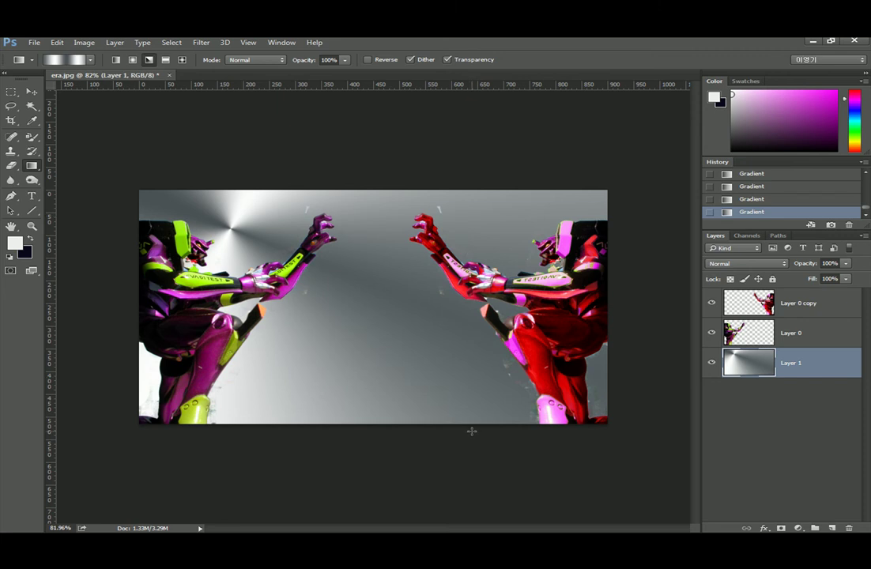
{"action": "left_click_drag", "start_coordinate": [461, 213], "coordinate": [413, 340]}
Apply Silver reflected gradients to Layer 1 in different directions, including vertical bands and diagonal stripes.
{"action": "left_click", "coordinate": [165, 60]}
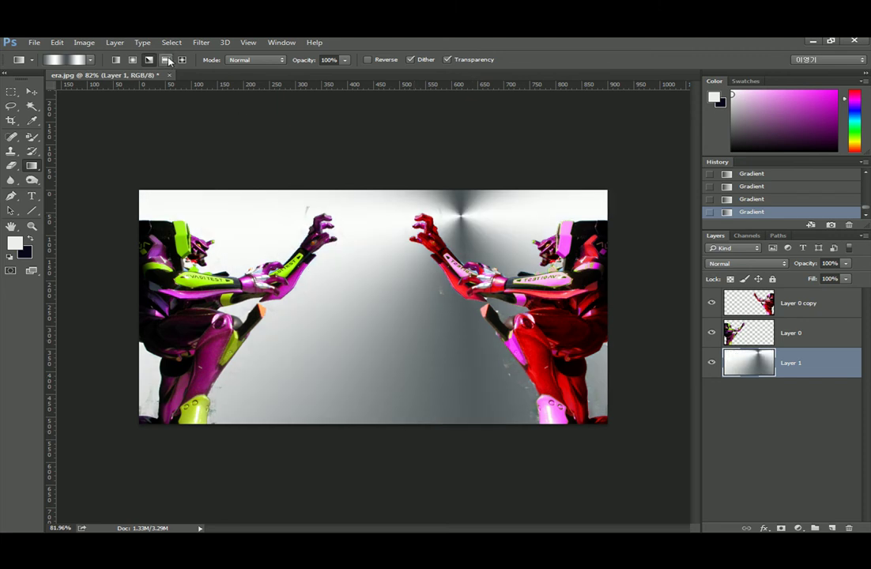
{"action": "left_click_drag", "start_coordinate": [374, 280], "coordinate": [404, 281]}
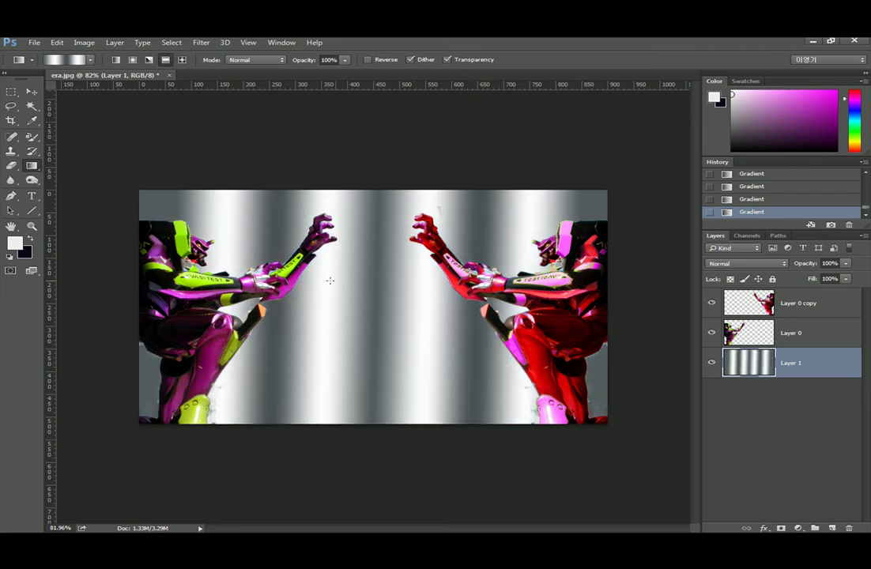
{"action": "left_click_drag", "start_coordinate": [359, 297], "coordinate": [357, 421]}
{"action": "left_click_drag", "start_coordinate": [315, 234], "coordinate": [504, 402]}
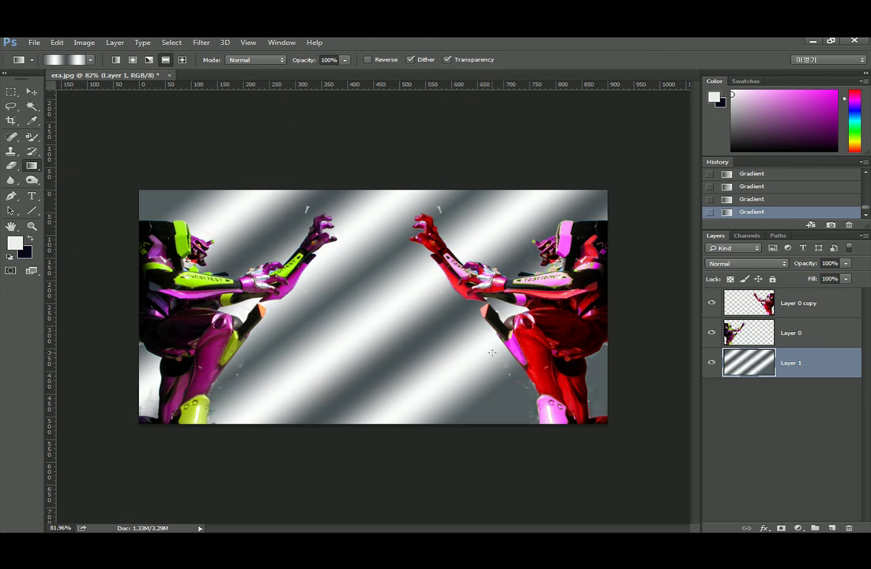
Apply Silver diamond gradients to Layer 1 from the middle of the canvas, varying their orientation and size.
{"action": "left_click", "coordinate": [182, 60]}
{"action": "left_click_drag", "start_coordinate": [376, 278], "coordinate": [395, 324]}
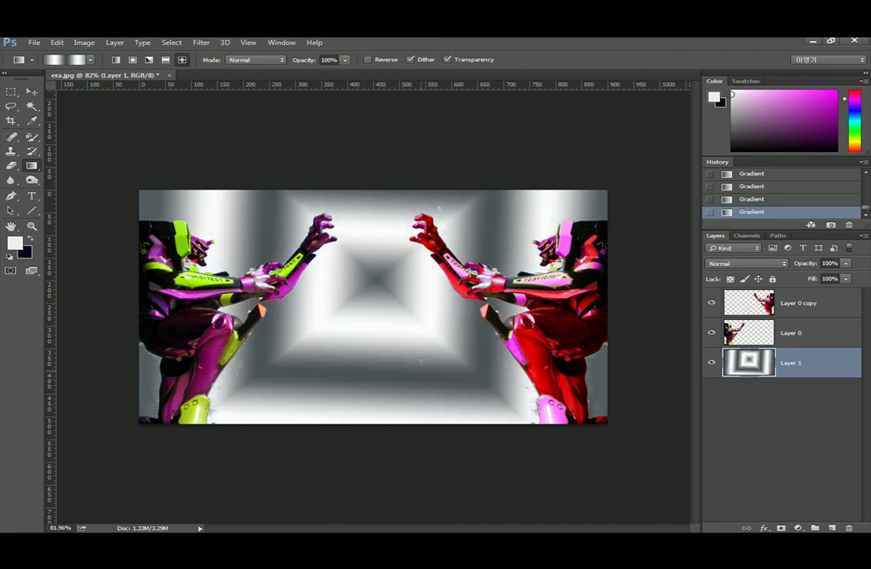
{"action": "left_click_drag", "start_coordinate": [365, 282], "coordinate": [39, 305]}
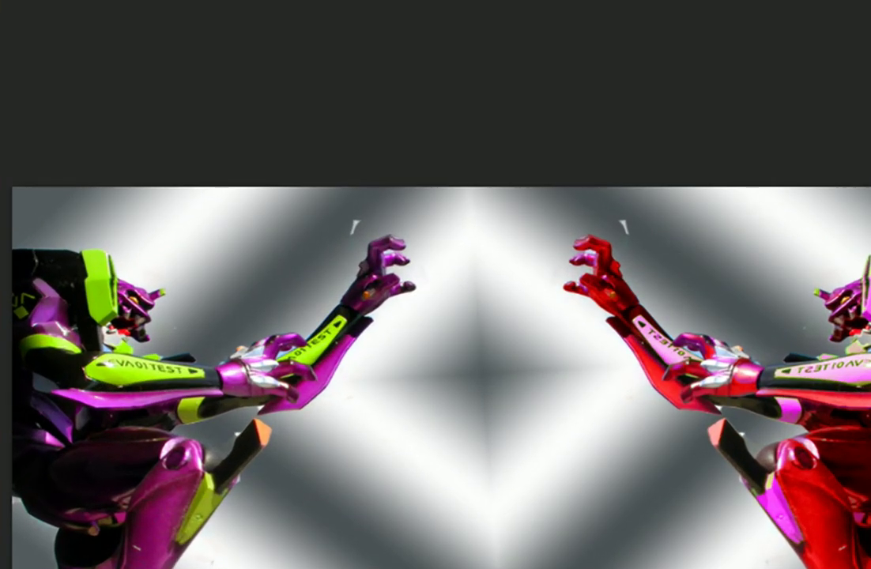
Choose the Steel Blue gradient preset and redraw Layer 1's background with radial gradients of varying center and size.
{"action": "left_click", "coordinate": [24, 28]}
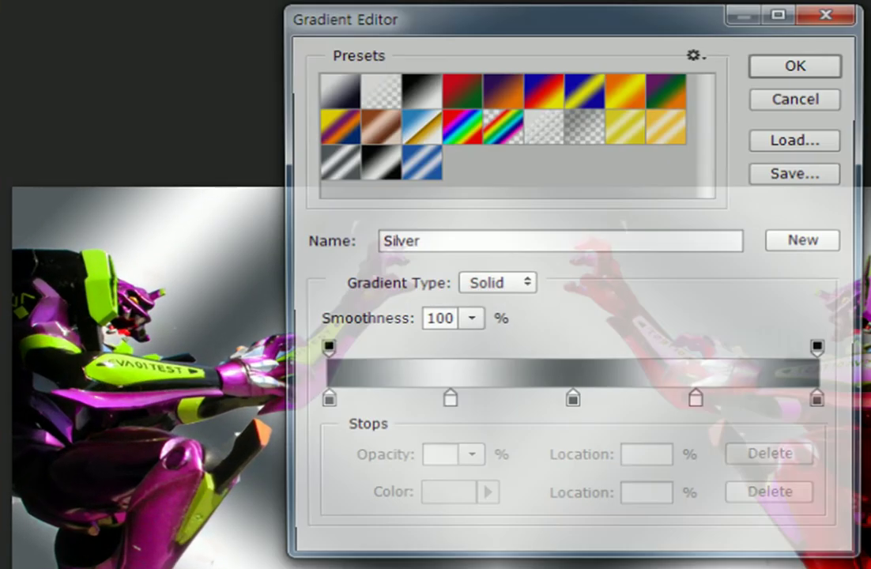
{"action": "left_click", "coordinate": [419, 166]}
{"action": "left_click", "coordinate": [774, 68]}
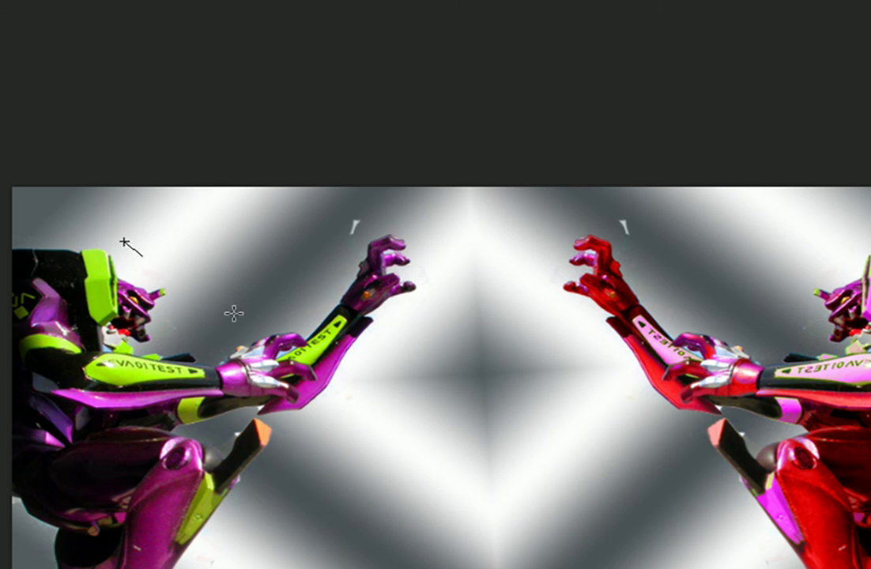
{"action": "left_click_drag", "start_coordinate": [120, 243], "coordinate": [237, 237]}
{"action": "left_click_drag", "start_coordinate": [410, 305], "coordinate": [638, 433]}
{"action": "left_click_drag", "start_coordinate": [539, 386], "coordinate": [341, 218]}
{"action": "left_click_drag", "start_coordinate": [493, 366], "coordinate": [231, 209]}
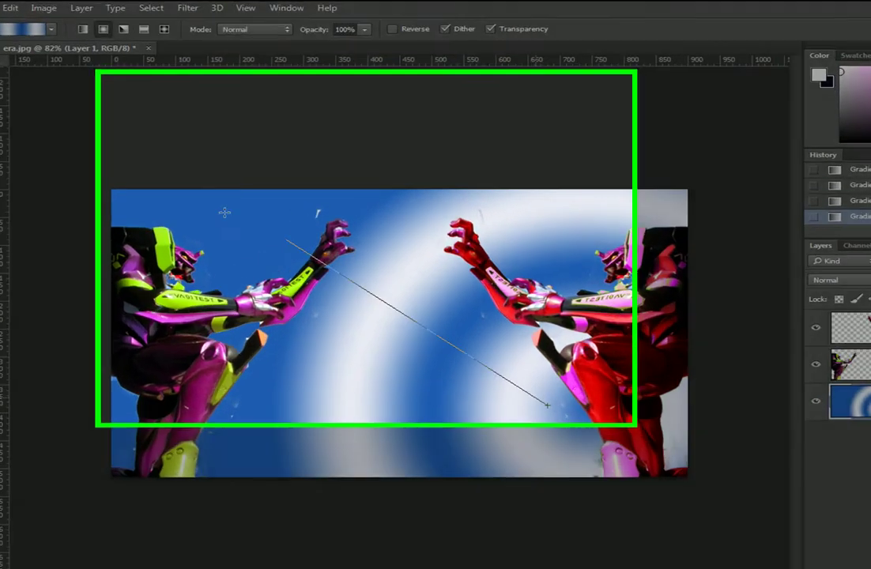
{"action": "left_click_drag", "start_coordinate": [547, 405], "coordinate": [547, 404]}
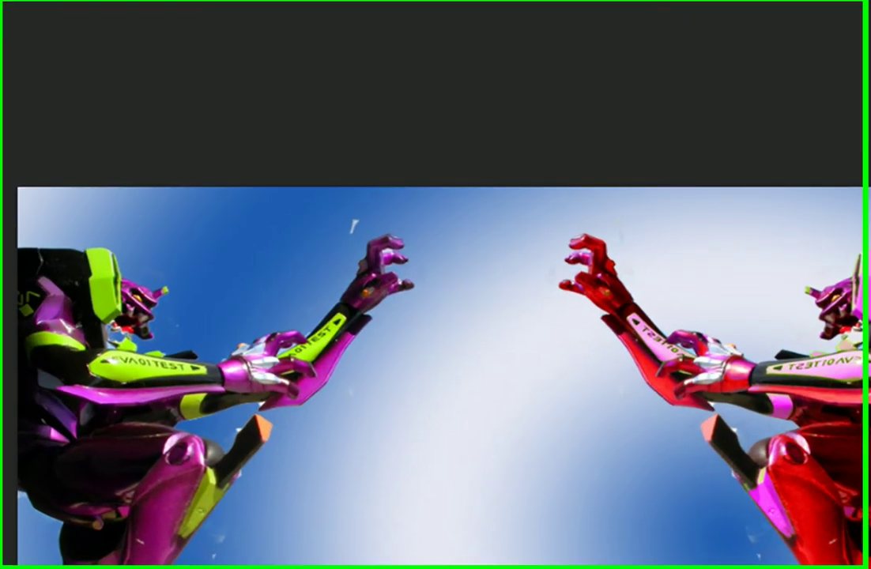
Choose the yellow, violet, orange and blue preset and fill Layer 1 with a radial gradient centered near the red figure's knee.
{"action": "left_click", "coordinate": [23, 28]}
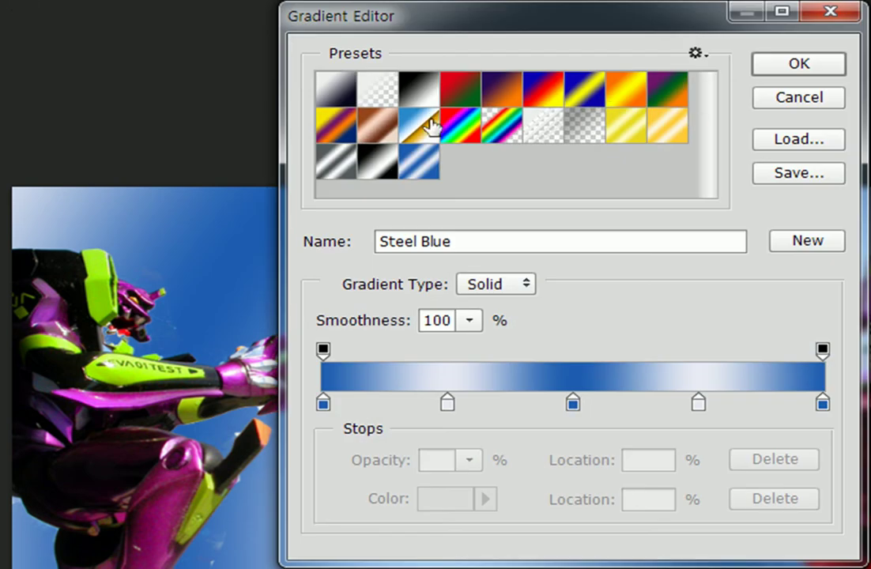
{"action": "left_click", "coordinate": [348, 130]}
{"action": "left_click", "coordinate": [829, 70]}
{"action": "left_click_drag", "start_coordinate": [797, 545], "coordinate": [354, 342]}
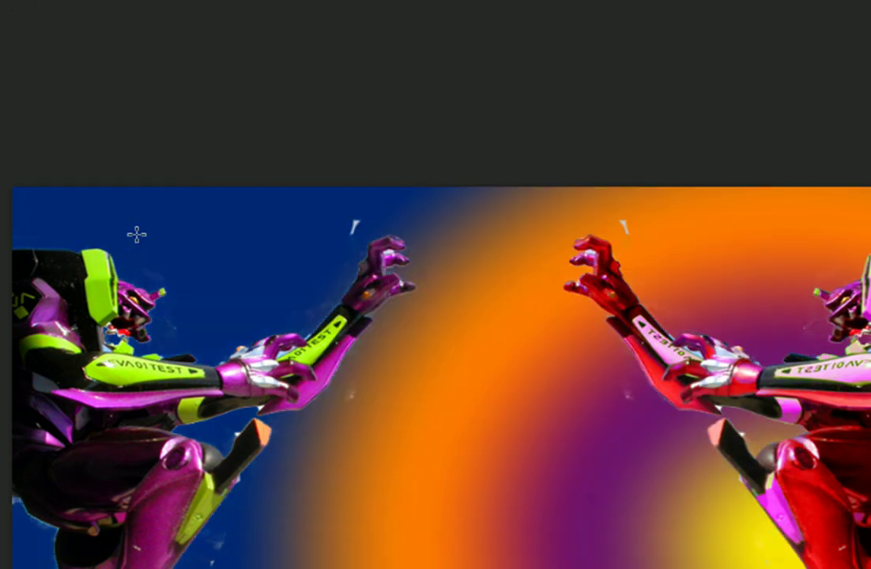
Redraw Layer 1's radial gradient from near the purple robot's head outward to the red figure.
{"action": "left_click_drag", "start_coordinate": [187, 264], "coordinate": [829, 411]}
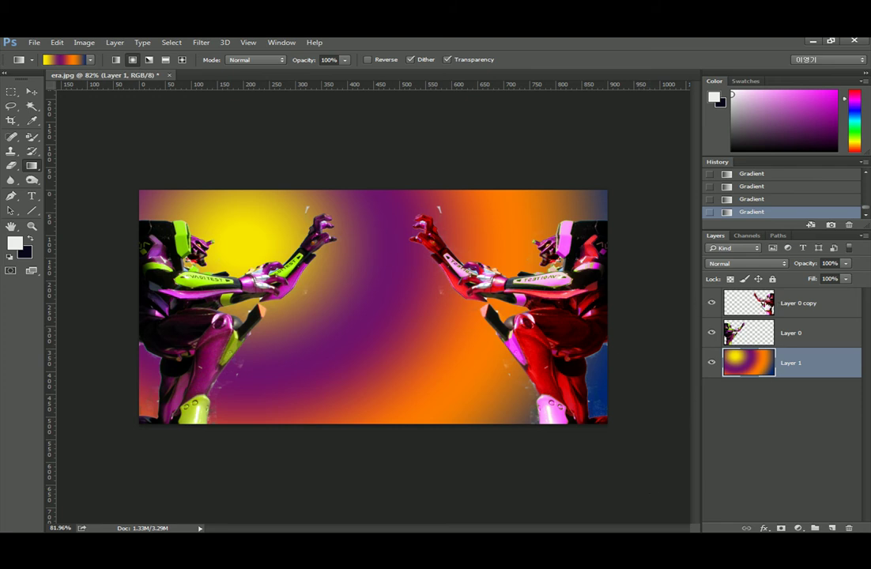
Erase the stray specks around the red figure's hand, arm and leg on Layer 0 copy.
{"action": "key", "text": "alt+bracketright"}
{"action": "left_click", "coordinate": [11, 168]}
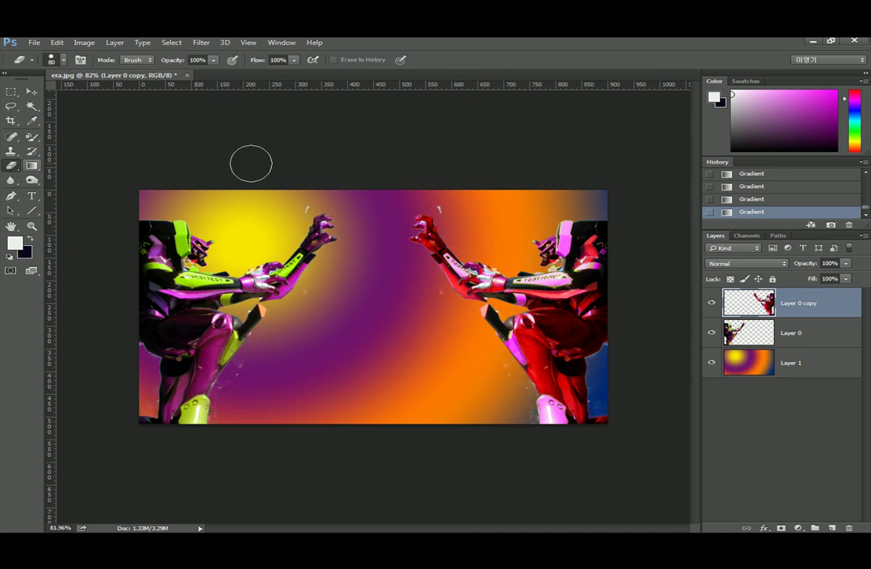
{"action": "left_click", "coordinate": [439, 197]}
{"action": "left_click", "coordinate": [297, 199]}
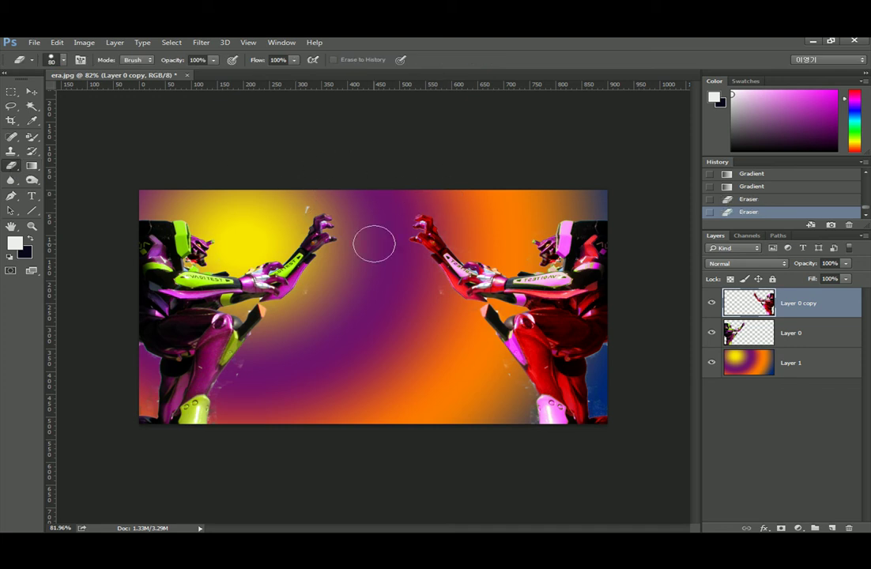
{"action": "left_click", "coordinate": [424, 297]}
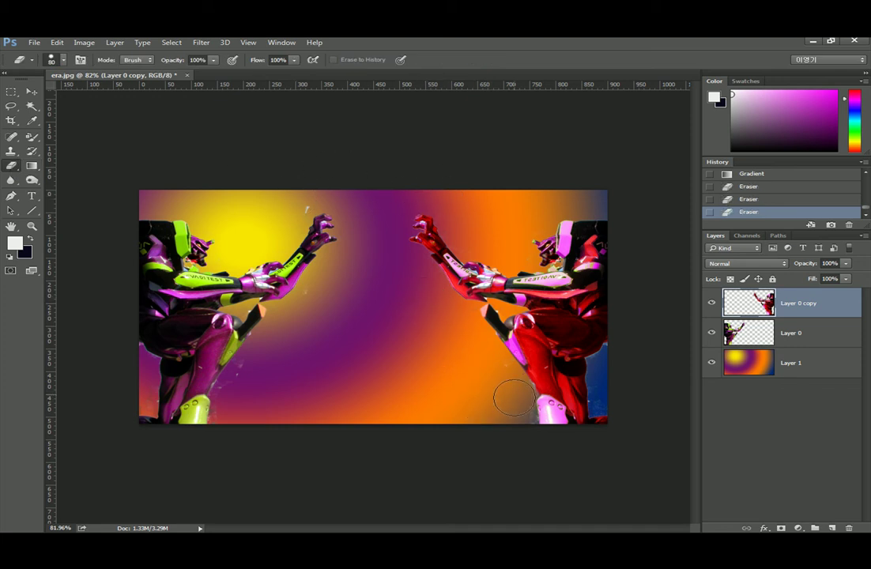
{"action": "left_click", "coordinate": [480, 369]}
Erase the stray specks around the purple robot on Layer 0.
{"action": "left_click", "coordinate": [790, 333]}
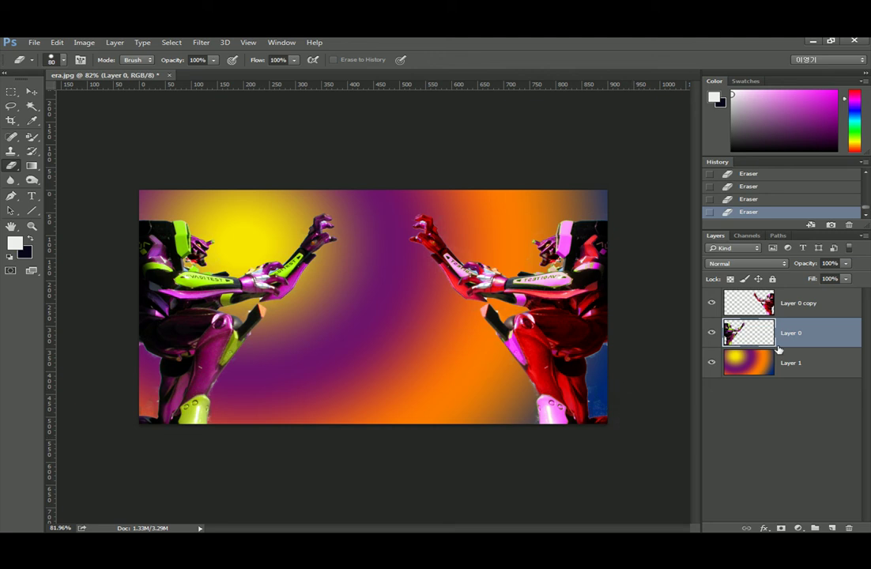
{"action": "left_click", "coordinate": [743, 303]}
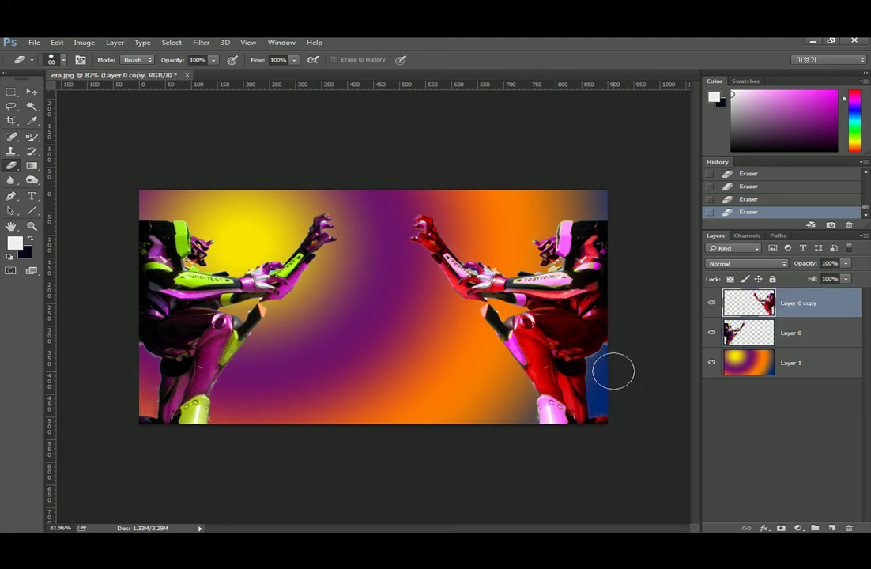
{"action": "left_click", "coordinate": [747, 333]}
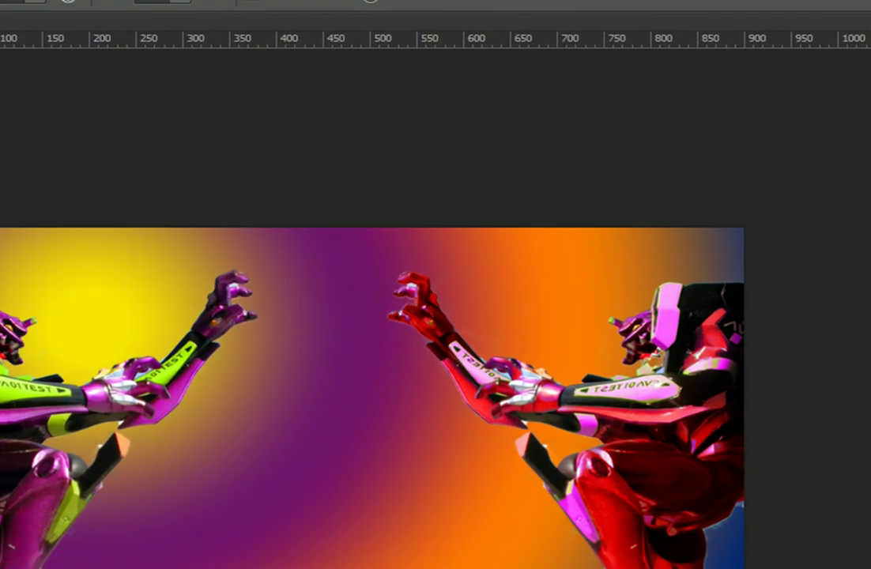
{"action": "double_click", "coordinate": [838, 444]}
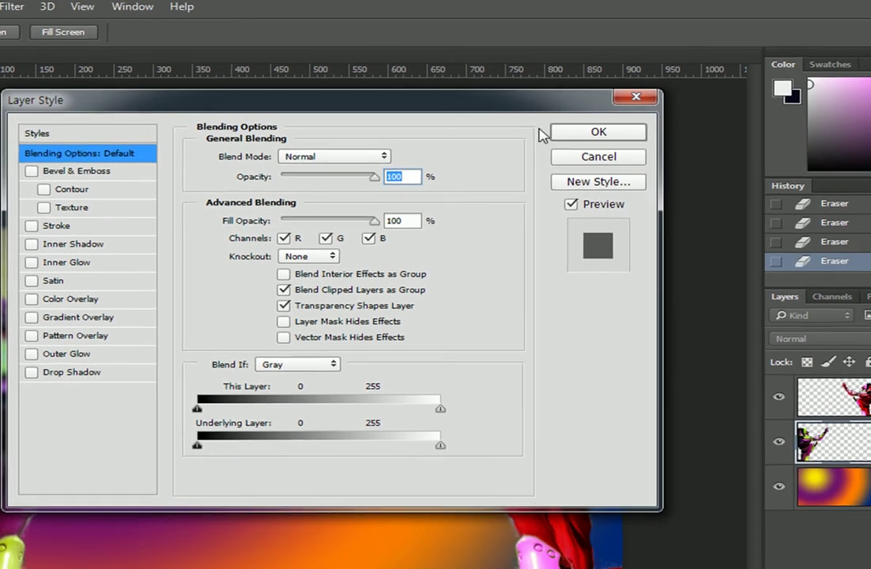
{"action": "left_click_drag", "start_coordinate": [270, 102], "coordinate": [430, 68]}
{"action": "left_click", "coordinate": [751, 126]}
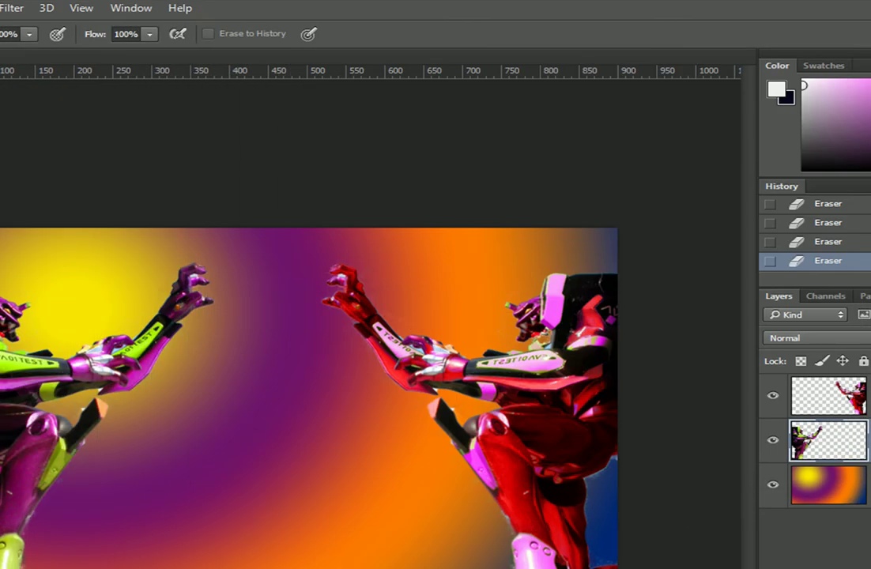
Give Layer 0 an Outer Glow layer style with 50% opacity and a size of 30 px.
{"action": "right_click", "coordinate": [838, 431]}
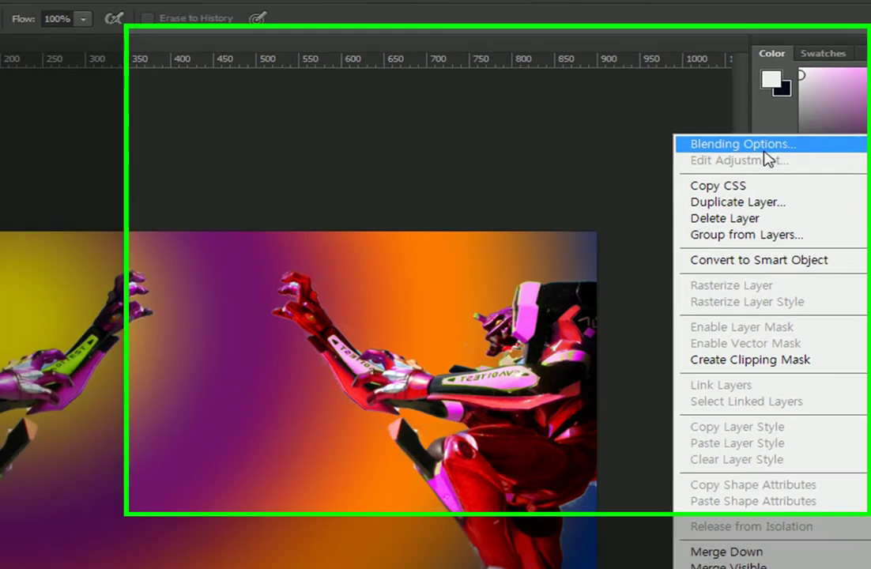
{"action": "left_click", "coordinate": [765, 149]}
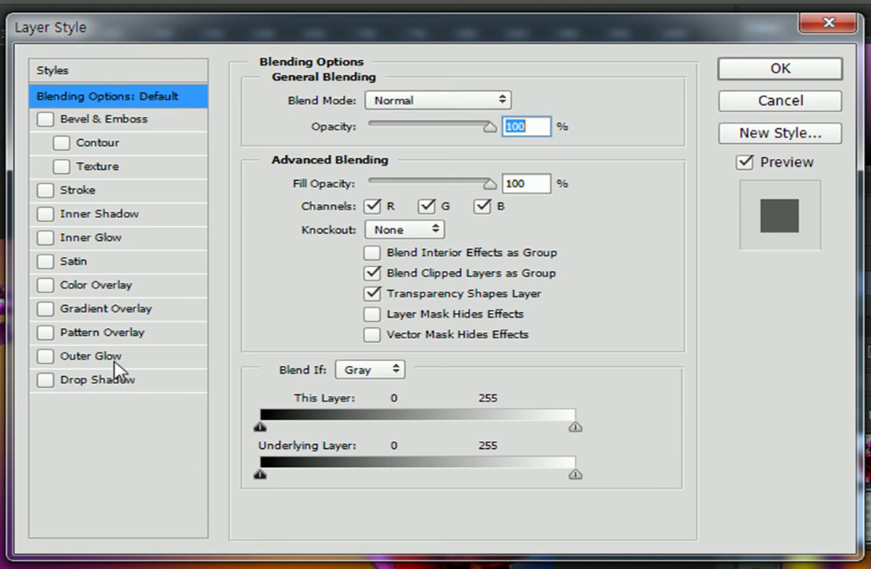
{"action": "left_click", "coordinate": [89, 357]}
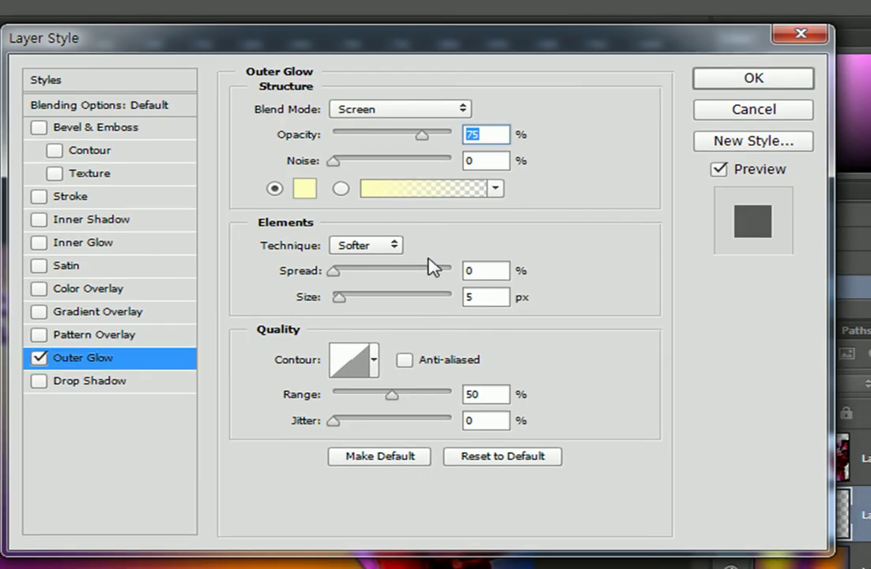
{"action": "left_click_drag", "start_coordinate": [344, 302], "coordinate": [355, 303]}
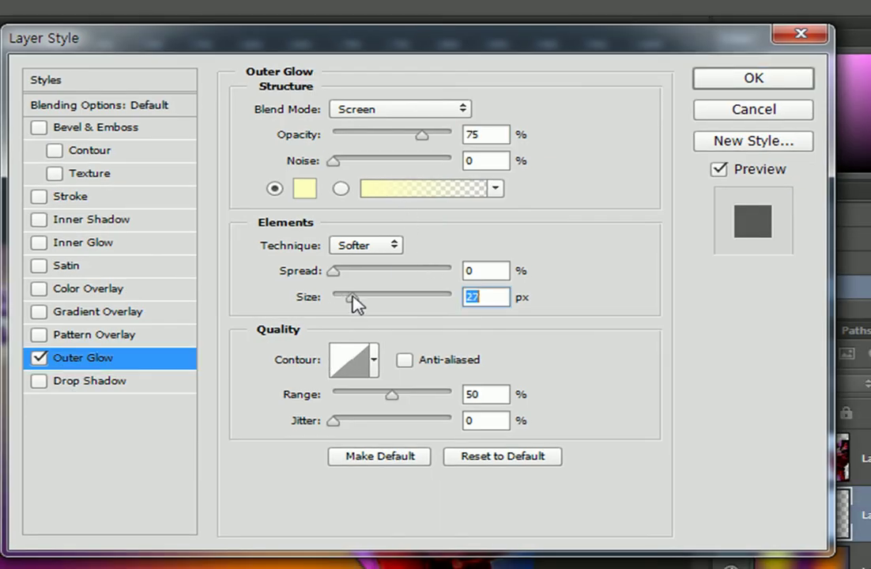
{"action": "left_click", "coordinate": [419, 136]}
{"action": "type", "text": "50"}
{"action": "left_click_drag", "start_coordinate": [494, 295], "coordinate": [434, 310]}
{"action": "type", "text": "30"}
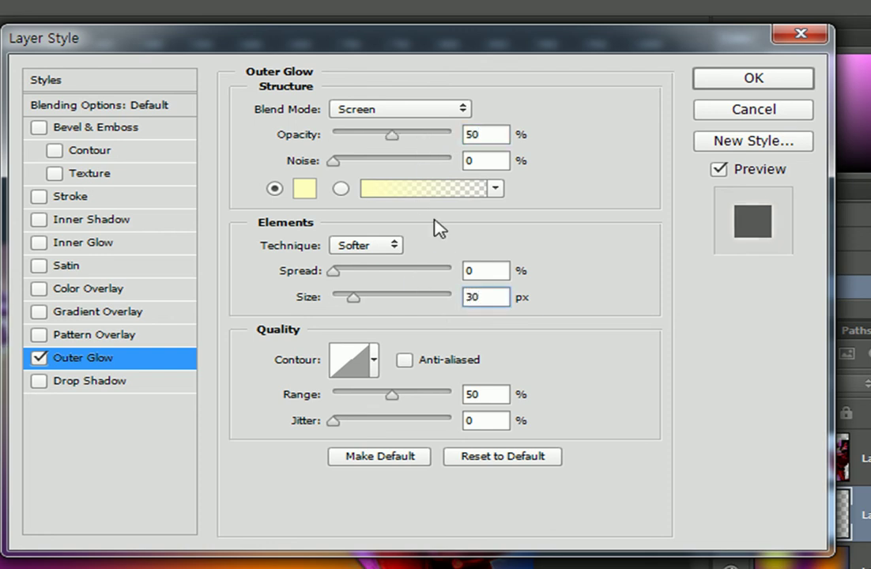
Lower the opacity of Layer 0's outer glow to 30% and apply the layer style.
{"action": "left_click", "coordinate": [413, 126]}
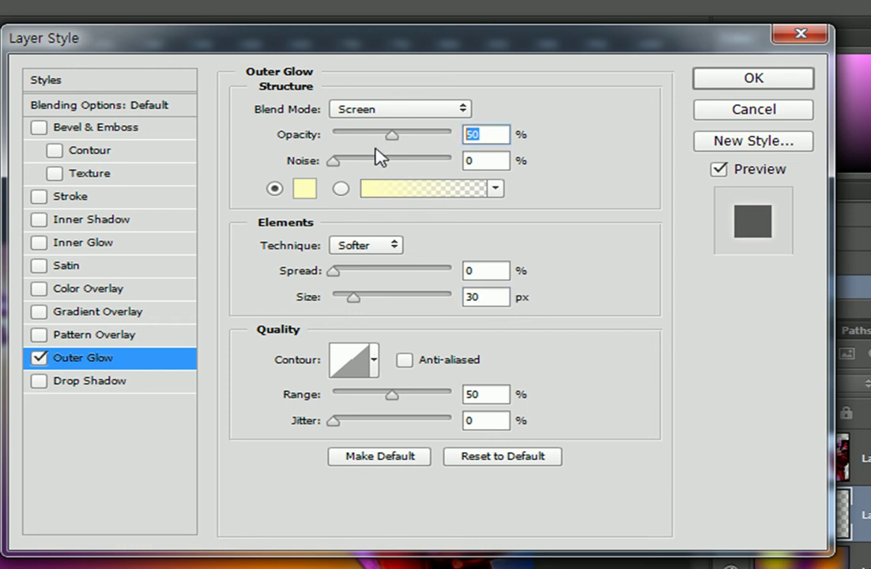
{"action": "type", "text": "30"}
{"action": "left_click", "coordinate": [787, 86]}
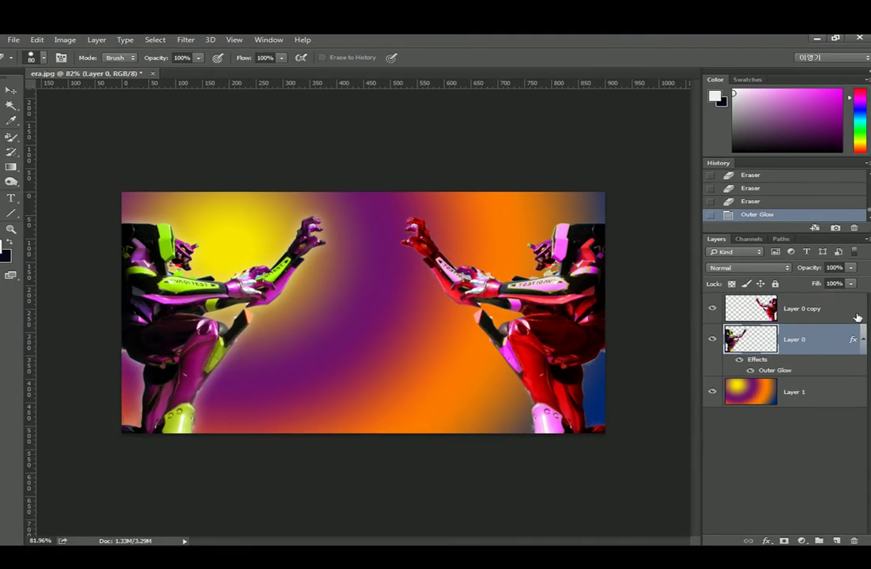
Add an Outer Glow to Layer 0 copy with a size of 30 px and 40% opacity.
{"action": "double_click", "coordinate": [863, 457]}
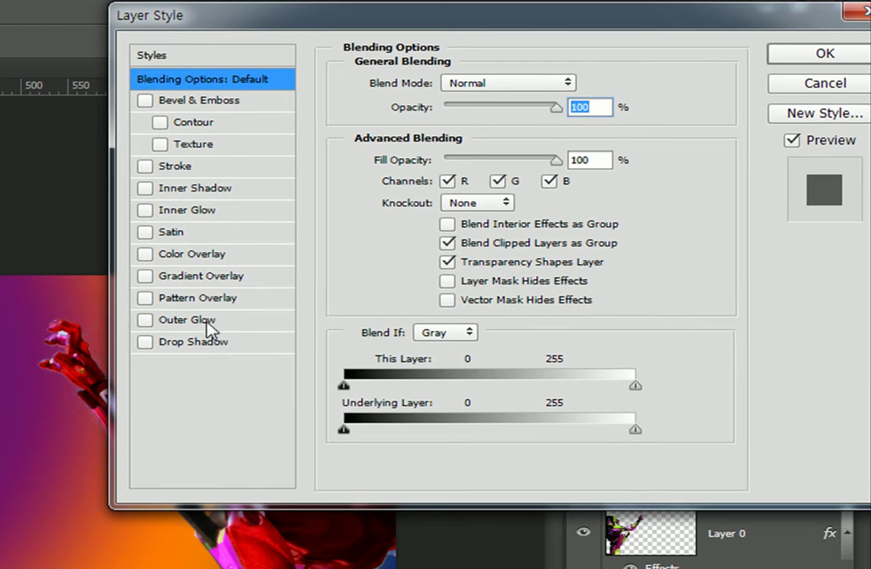
{"action": "left_click", "coordinate": [186, 320]}
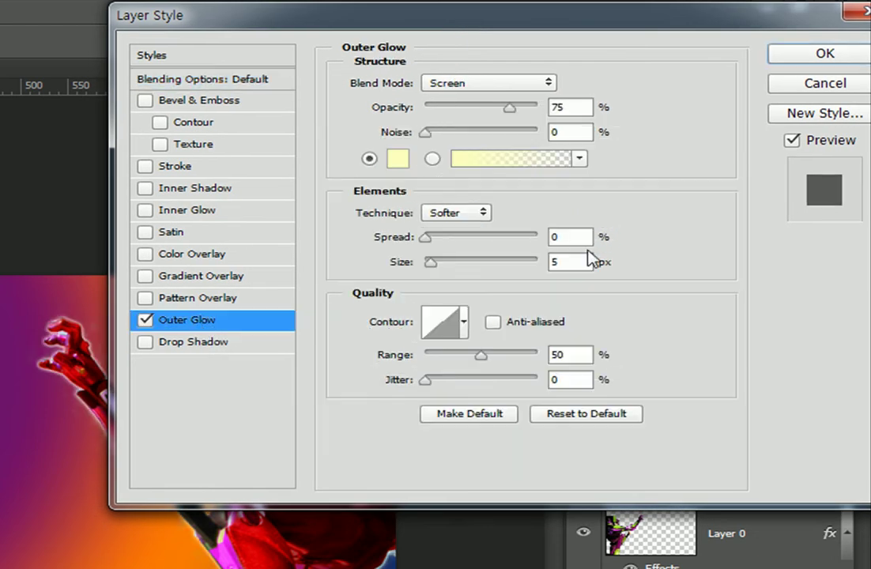
{"action": "double_click", "coordinate": [557, 261]}
{"action": "type", "text": "30"}
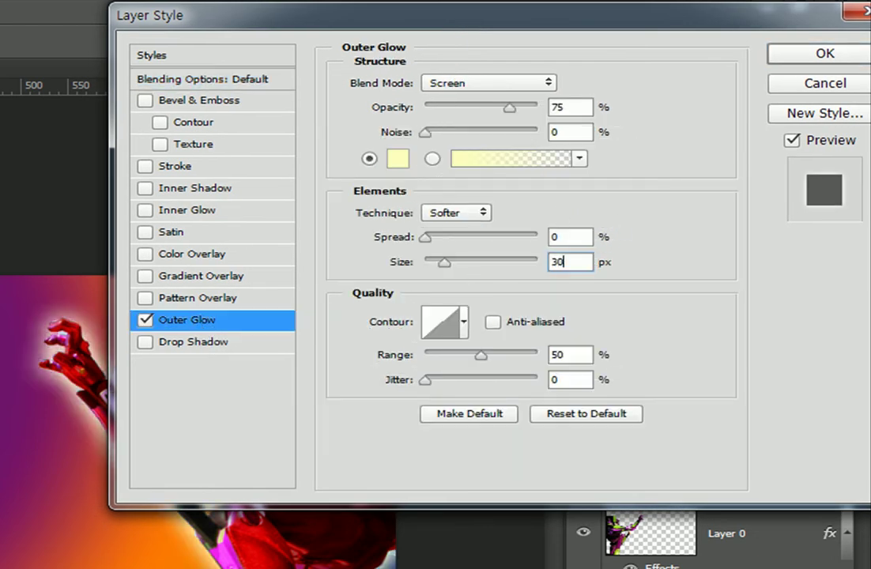
{"action": "double_click", "coordinate": [568, 108]}
{"action": "type", "text": "40"}
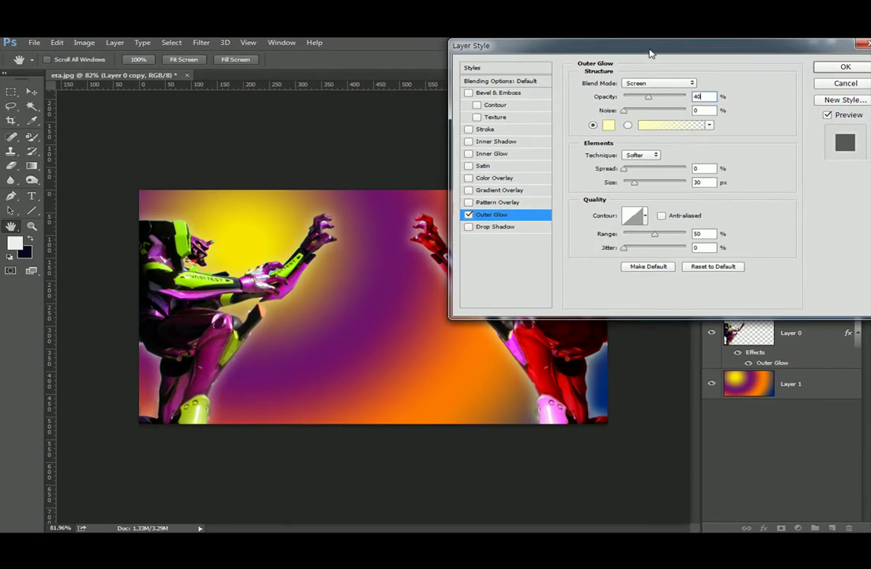
Try white and yellow for the red figure's outer glow color, settle on a bright blue-violet and apply the layer style.
{"action": "left_click_drag", "start_coordinate": [649, 53], "coordinate": [122, 87]}
{"action": "left_click", "coordinate": [65, 161]}
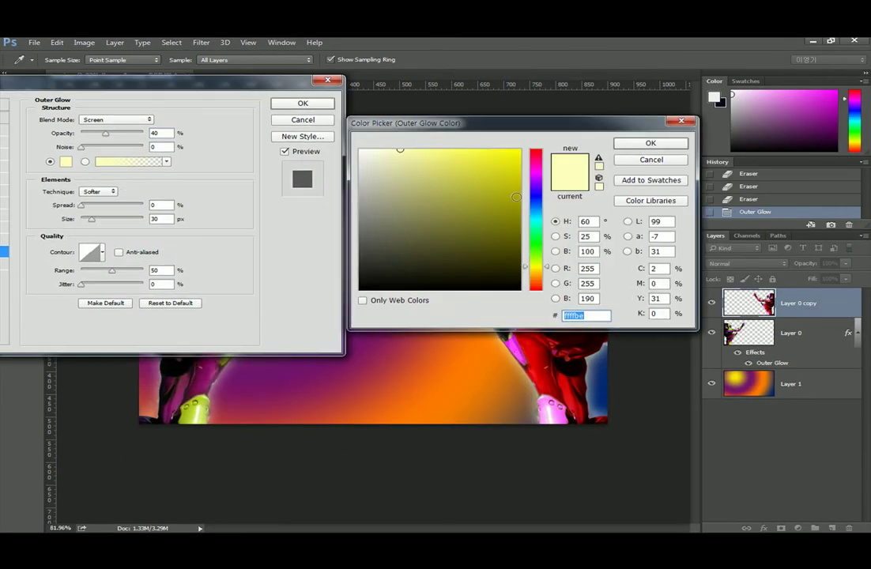
{"action": "left_click", "coordinate": [535, 174]}
{"action": "mouse_move", "coordinate": [436, 153]}
{"action": "left_mouse_down"}
{"action": "mouse_move", "coordinate": [421, 135]}
{"action": "mouse_move", "coordinate": [316, 143]}
{"action": "left_mouse_up"}
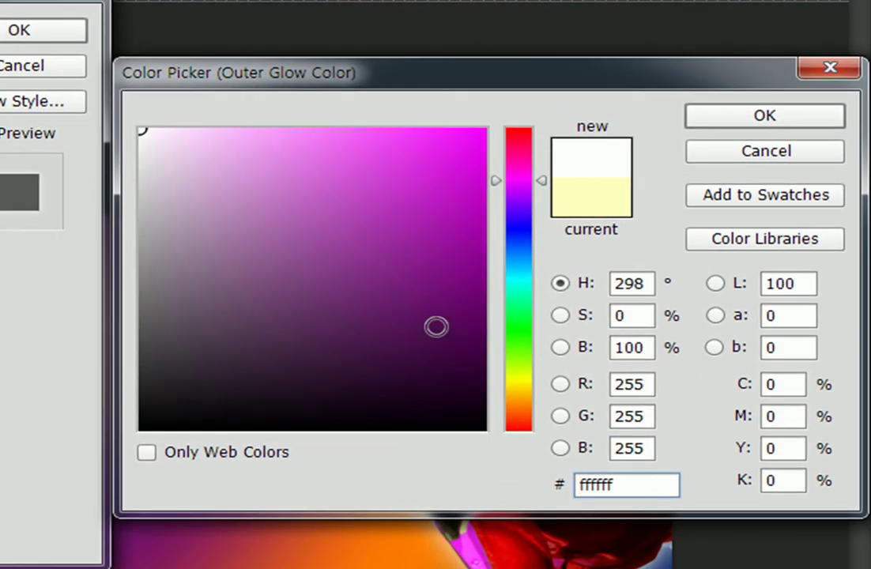
{"action": "left_click_drag", "start_coordinate": [436, 326], "coordinate": [540, 160]}
{"action": "left_click", "coordinate": [496, 384]}
{"action": "left_click_drag", "start_coordinate": [351, 341], "coordinate": [498, 120]}
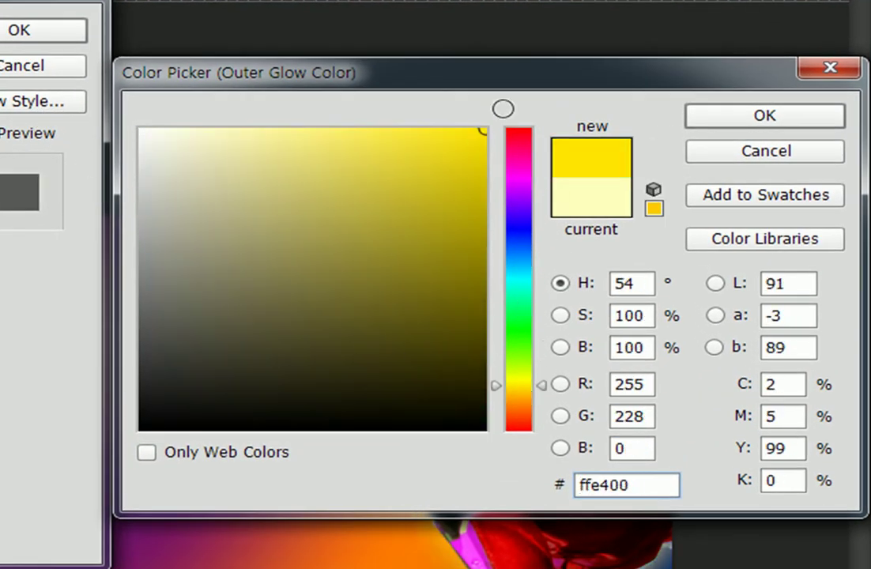
{"action": "left_click", "coordinate": [515, 214]}
{"action": "left_click_drag", "start_coordinate": [386, 213], "coordinate": [393, 95]}
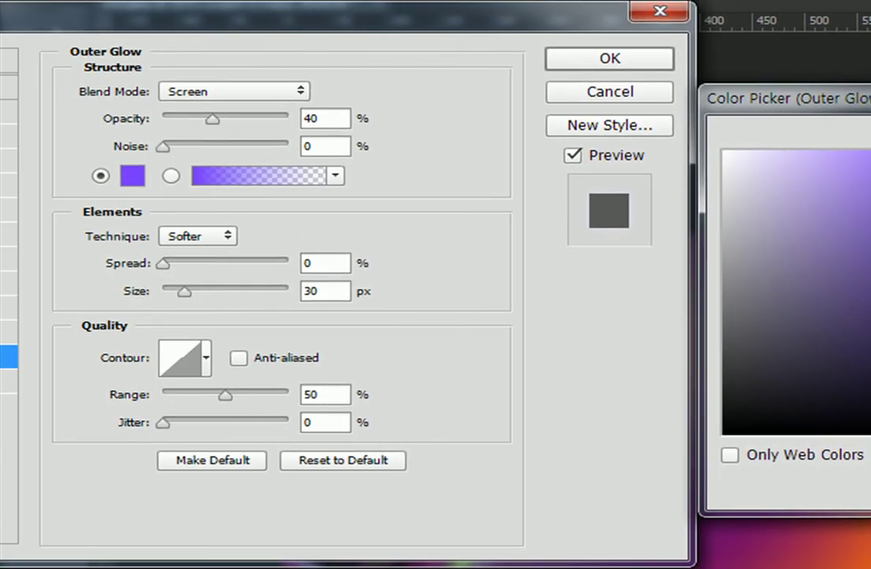
{"action": "key", "text": "Return"}
{"action": "left_click", "coordinate": [580, 64]}
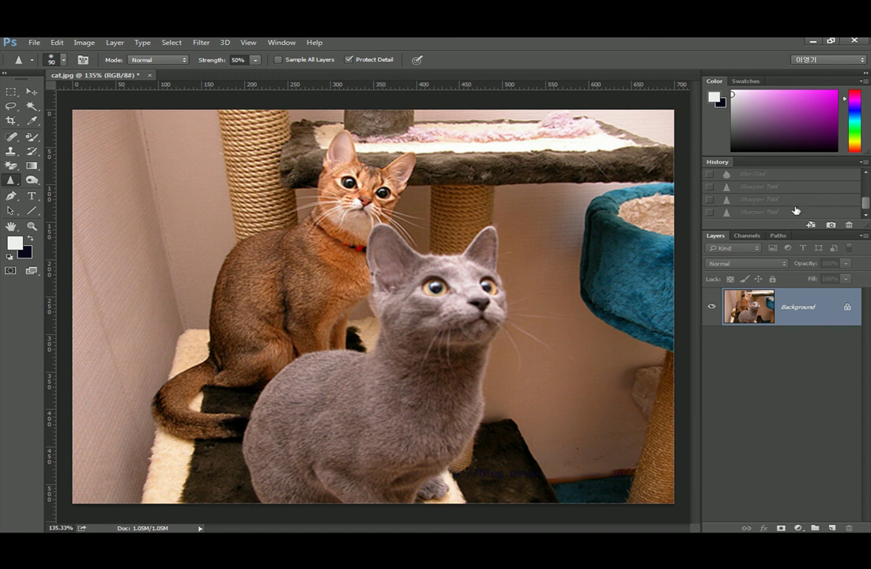
Compare the last Sharpen Tool state of cat.jpg with its original snapshot, ending on the original.
{"action": "left_click", "coordinate": [763, 212]}
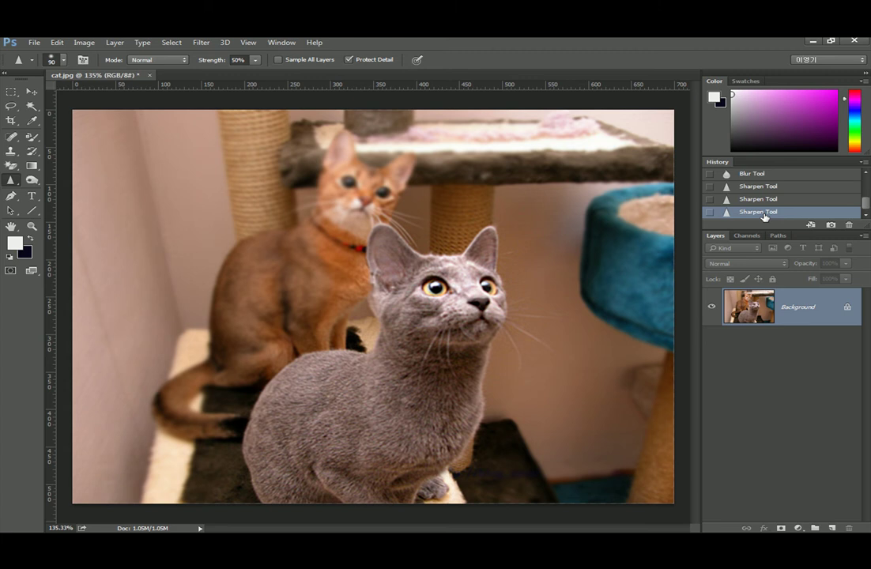
{"action": "scroll", "coordinate": [764, 206], "scroll_direction": "up", "scroll_amount": 3}
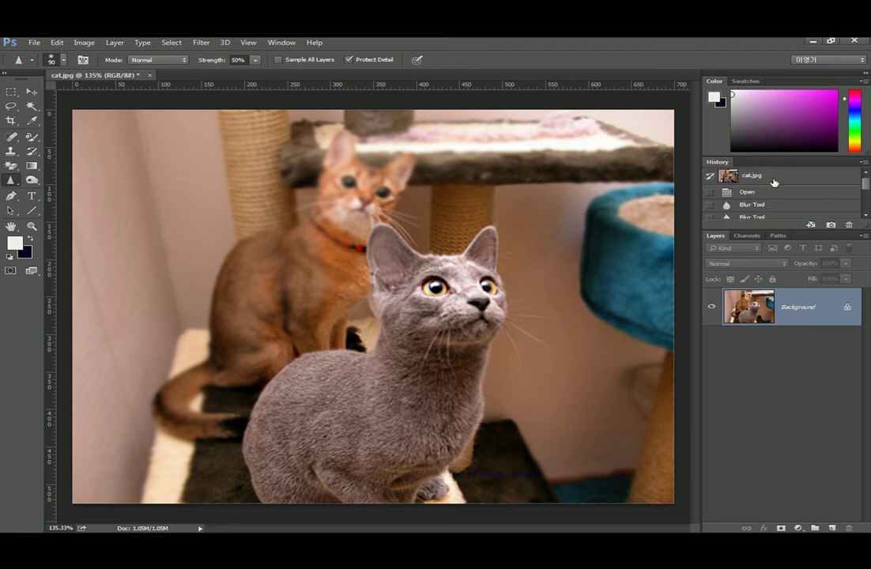
{"action": "left_click", "coordinate": [762, 175]}
Blur the brown cat and the background around the gray cat using the Blur Tool with a 150 px brush at 50% strength.
{"action": "right_click", "coordinate": [10, 180]}
{"action": "left_click", "coordinate": [59, 179]}
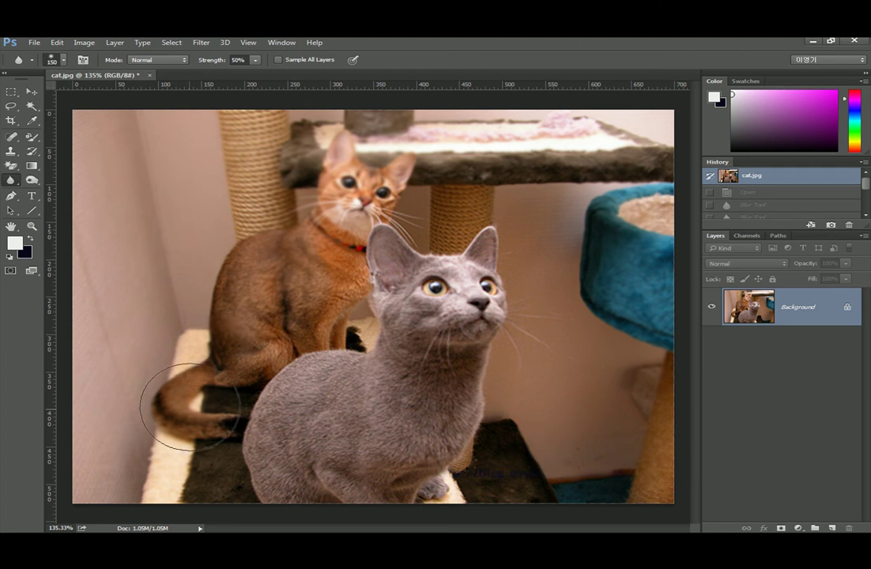
{"action": "left_click_drag", "start_coordinate": [162, 415], "coordinate": [101, 218]}
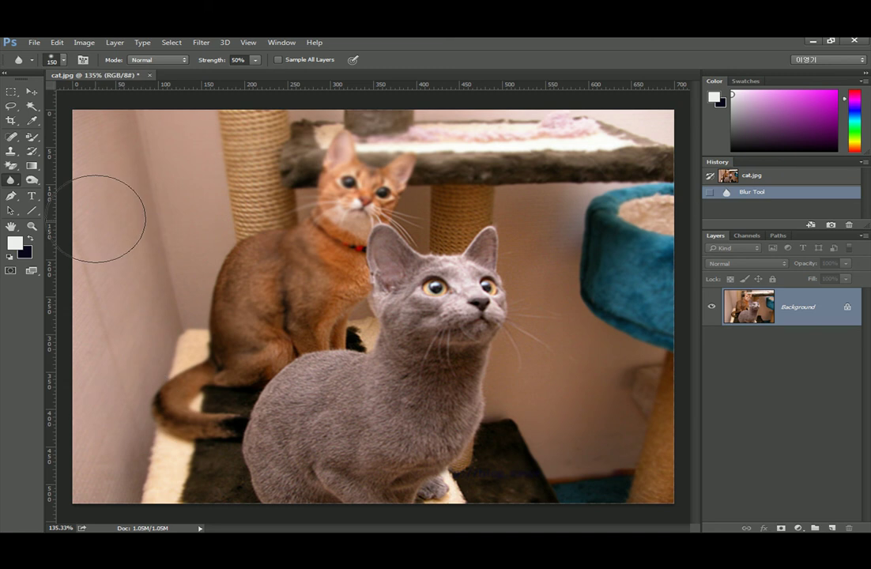
Sharpen the gray cat's face and body using the Sharpen Tool with a 90 px brush at 50% strength.
{"action": "right_click", "coordinate": [11, 180]}
{"action": "left_click", "coordinate": [70, 190]}
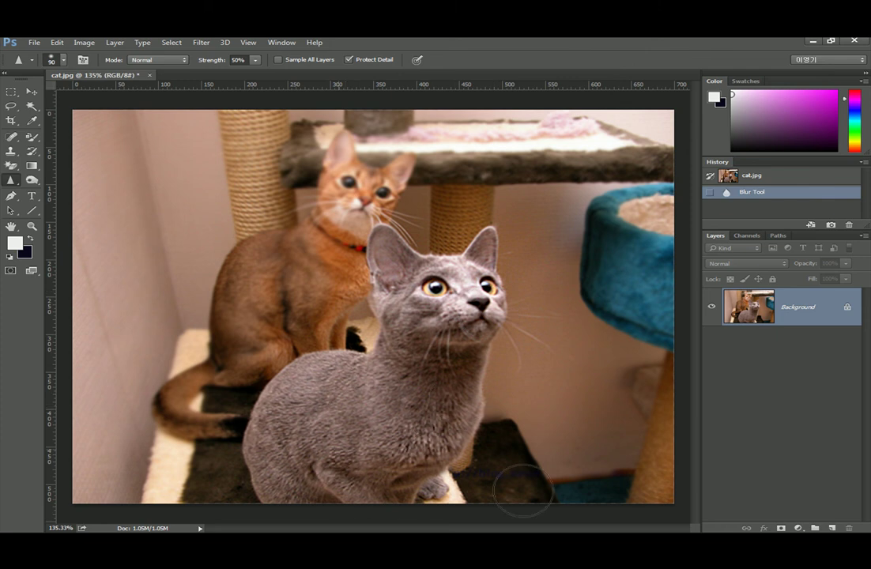
{"action": "left_click", "coordinate": [357, 478]}
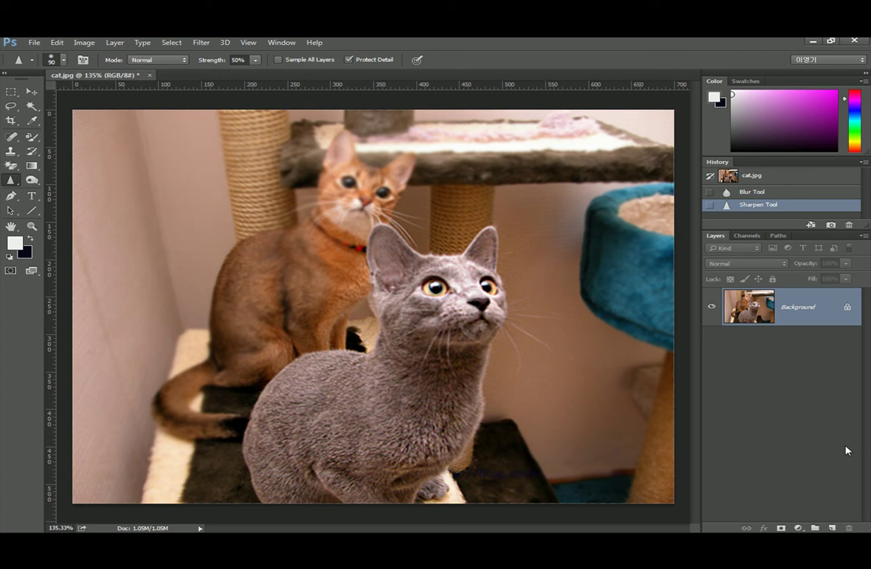
Compare the retouched cat photo with its original snapshot several times, ending on the sharpened state.
{"action": "left_click", "coordinate": [766, 175]}
{"action": "left_click", "coordinate": [772, 207]}
{"action": "left_click", "coordinate": [752, 176]}
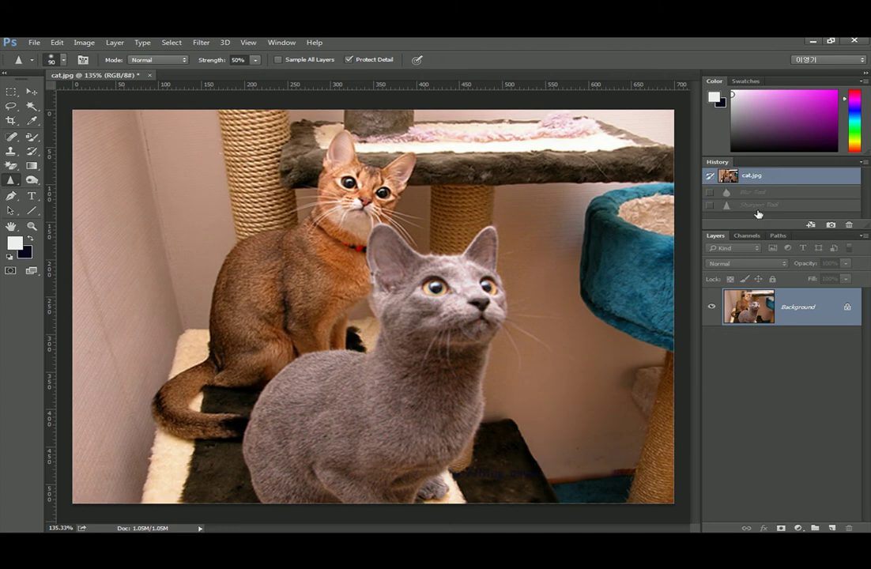
{"action": "left_click", "coordinate": [759, 207]}
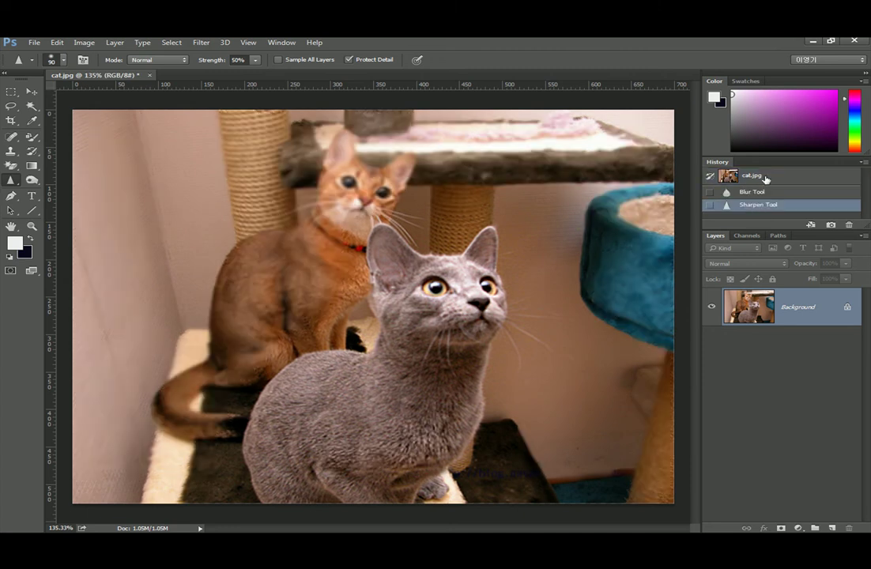
{"action": "left_click", "coordinate": [764, 178]}
{"action": "left_click", "coordinate": [766, 207]}
{"action": "right_click", "coordinate": [13, 181]}
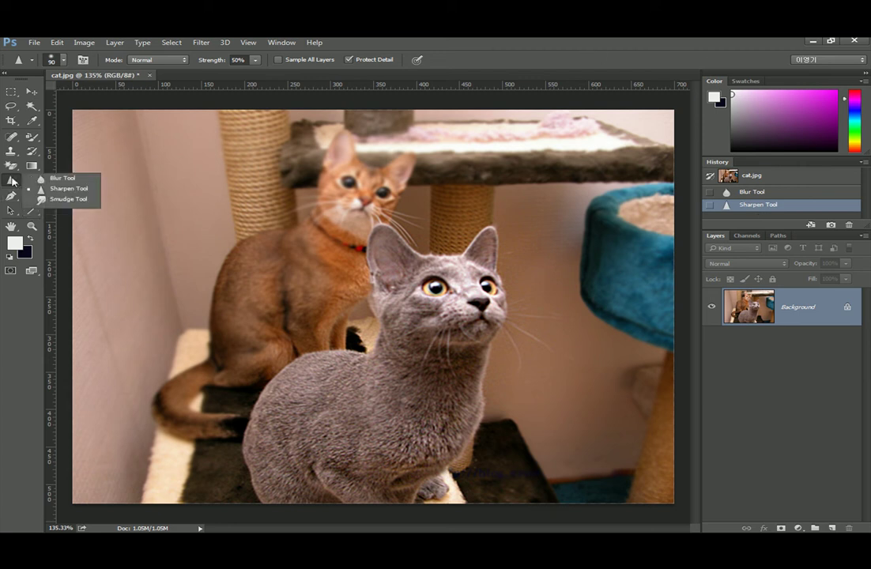
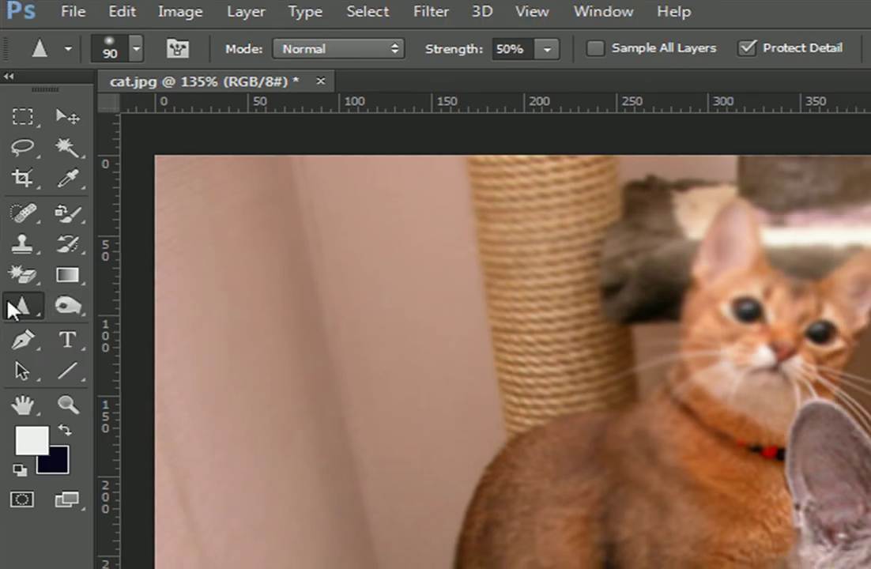
Smudge the tips of the gray cat's ears upward using the Smudge Tool with a 30 px brush at 50% strength.
{"action": "right_click", "coordinate": [26, 307]}
{"action": "left_click", "coordinate": [83, 346]}
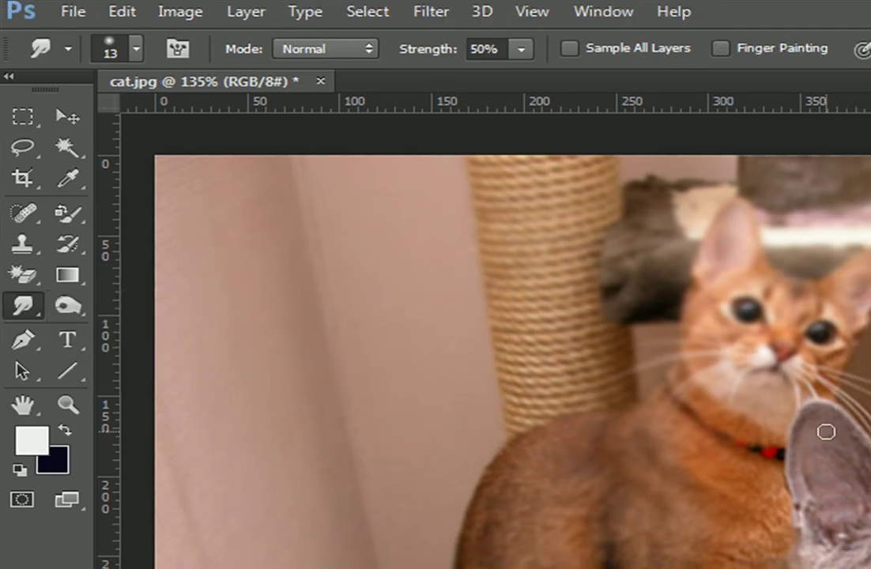
{"action": "key", "text": "bracketright"}
{"action": "key", "text": "bracketright"}
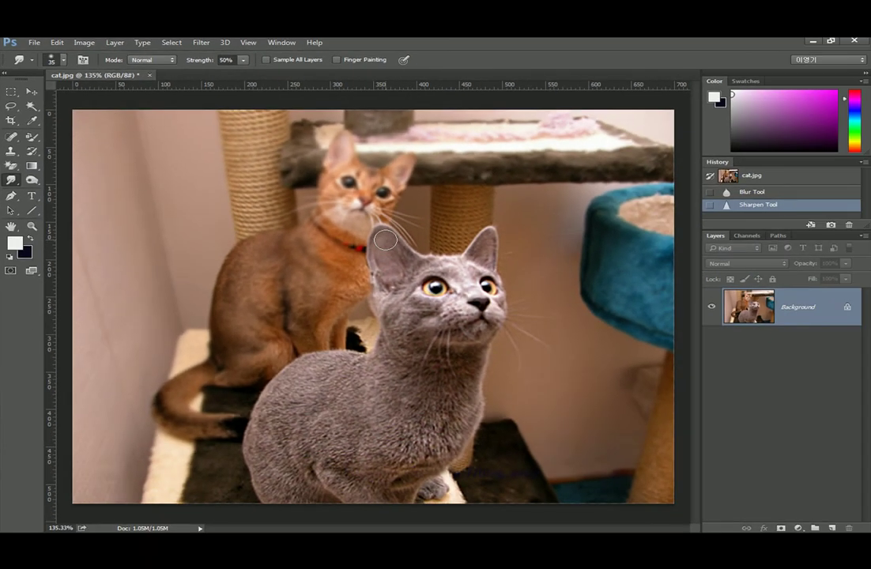
{"action": "key", "text": "bracketleft"}
{"action": "left_click_drag", "start_coordinate": [330, 196], "coordinate": [331, 184]}
{"action": "left_click_drag", "start_coordinate": [489, 233], "coordinate": [504, 208]}
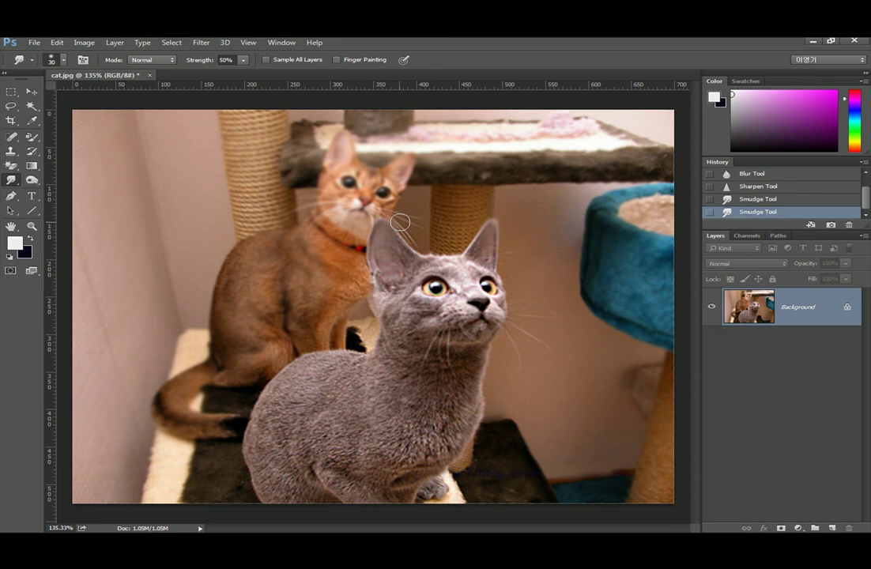
{"action": "left_click", "coordinate": [201, 42]}
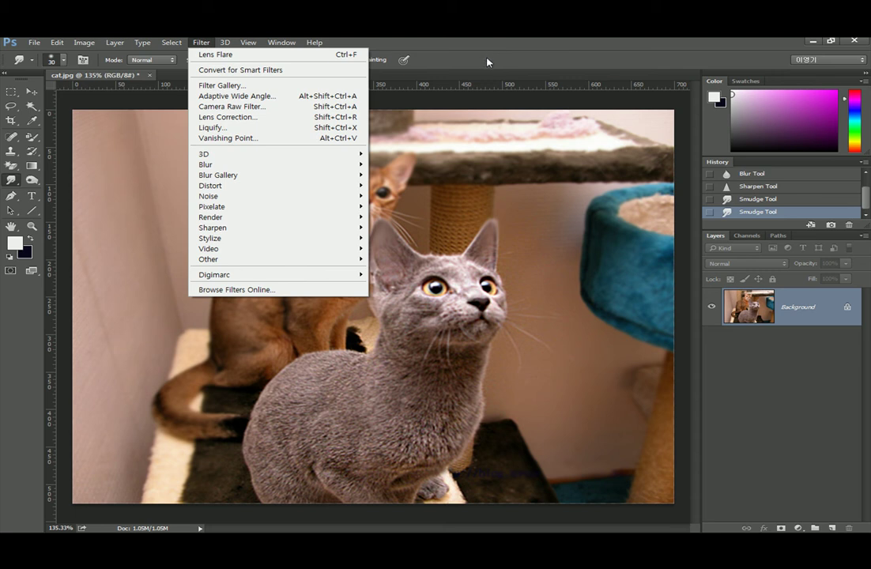
{"action": "left_click", "coordinate": [499, 230]}
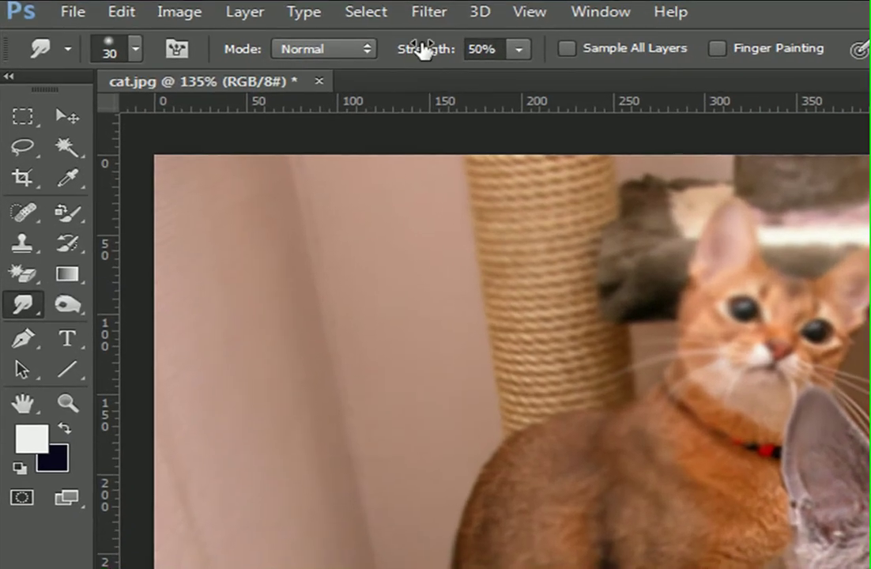
Try smudge strengths of 20% and 100%, then stretch the gray cat's left ear tip upward at 50% strength.
{"action": "left_click_drag", "start_coordinate": [414, 58], "coordinate": [479, 64]}
{"action": "key", "text": "2"}
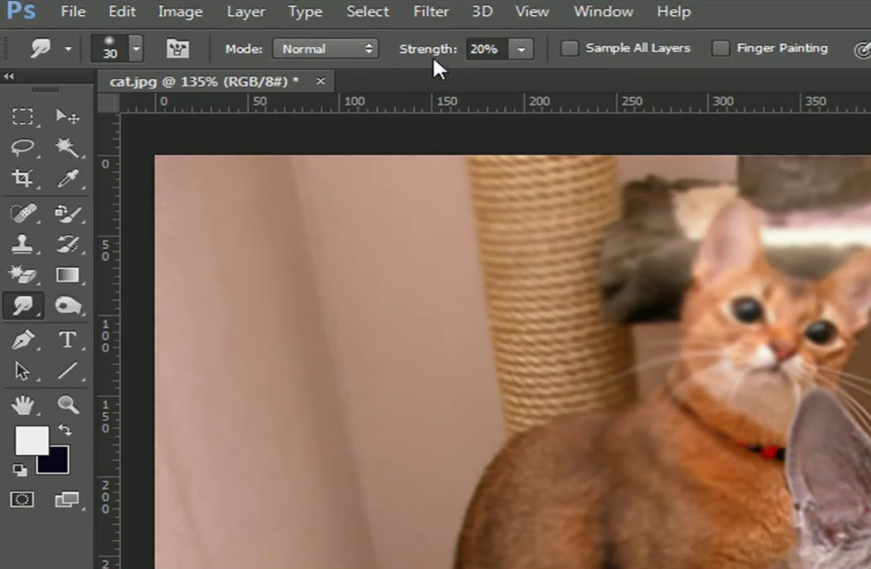
{"action": "left_click_drag", "start_coordinate": [423, 59], "coordinate": [781, 75]}
{"action": "scroll", "coordinate": [824, 437], "scroll_direction": "up", "scroll_amount": 5}
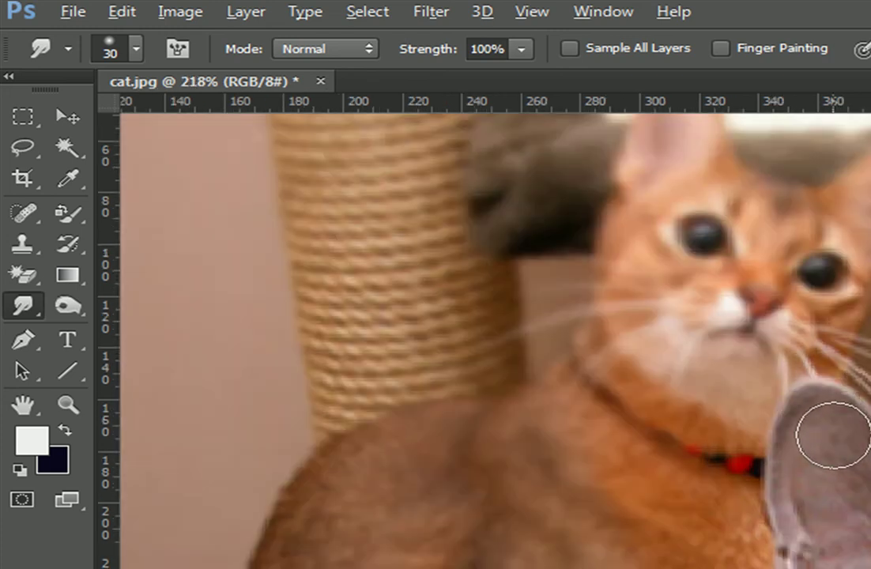
{"action": "left_click", "coordinate": [482, 49]}
{"action": "type", "text": "50"}
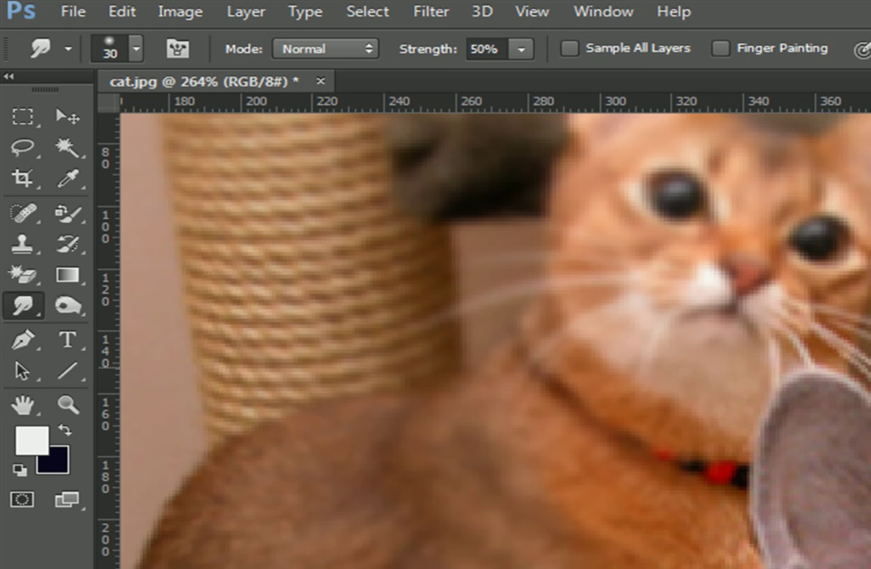
{"action": "mouse_move", "coordinate": [834, 435]}
{"action": "left_mouse_down"}
{"action": "mouse_move", "coordinate": [816, 414]}
{"action": "mouse_move", "coordinate": [801, 345]}
{"action": "left_mouse_up"}
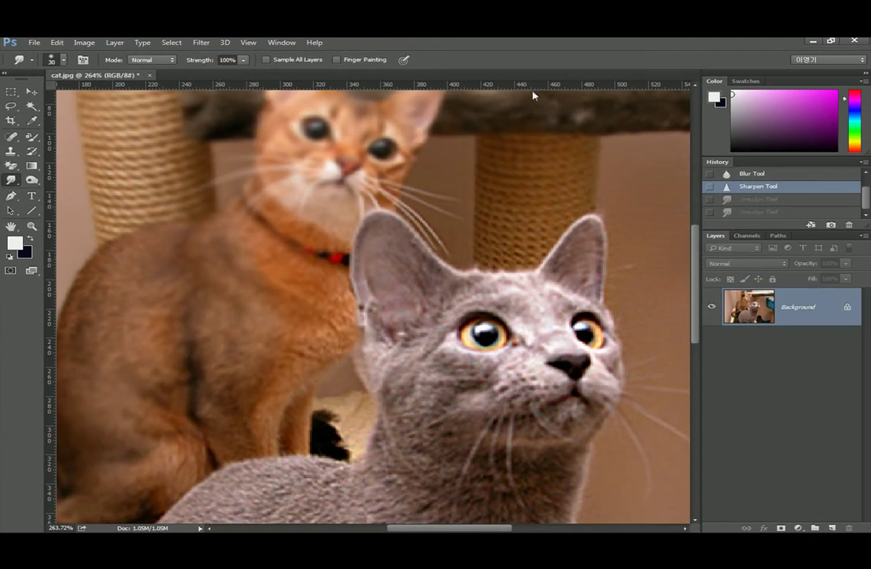
Try stretching the gray cat's right ear upward at 100% smudge strength, undoing the first stroke before repeating it.
{"action": "left_click_drag", "start_coordinate": [588, 241], "coordinate": [587, 204]}
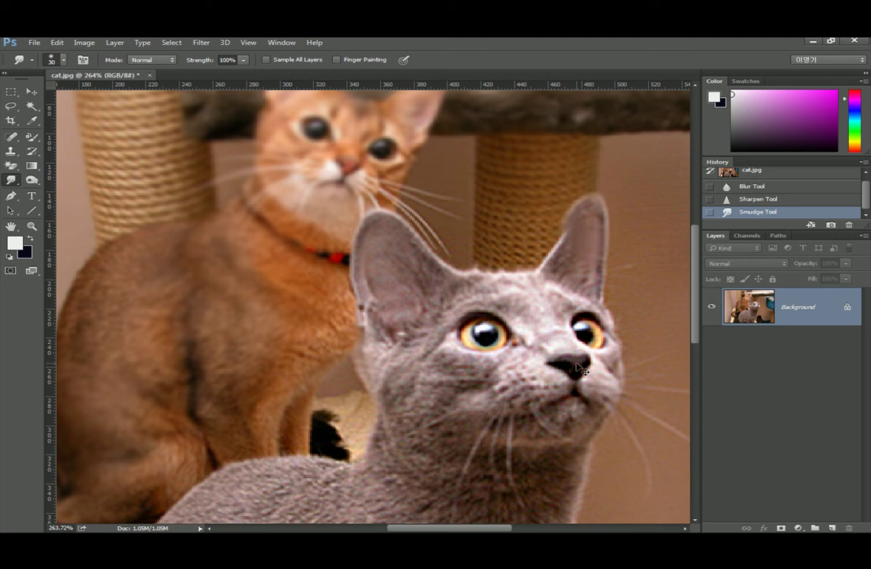
{"action": "key", "text": "ctrl+z"}
{"action": "mouse_move", "coordinate": [597, 229]}
{"action": "left_mouse_down"}
{"action": "mouse_move", "coordinate": [635, 138]}
{"action": "mouse_move", "coordinate": [559, 138]}
{"action": "left_mouse_up"}
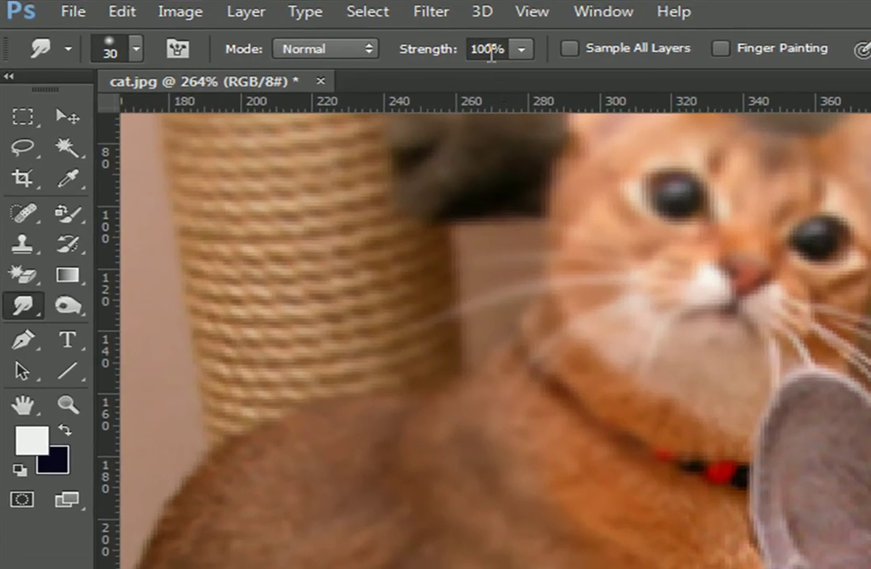
Set the smudge strength to 30% and try stretching the gray cat's left ear tip upward.
{"action": "double_click", "coordinate": [491, 51]}
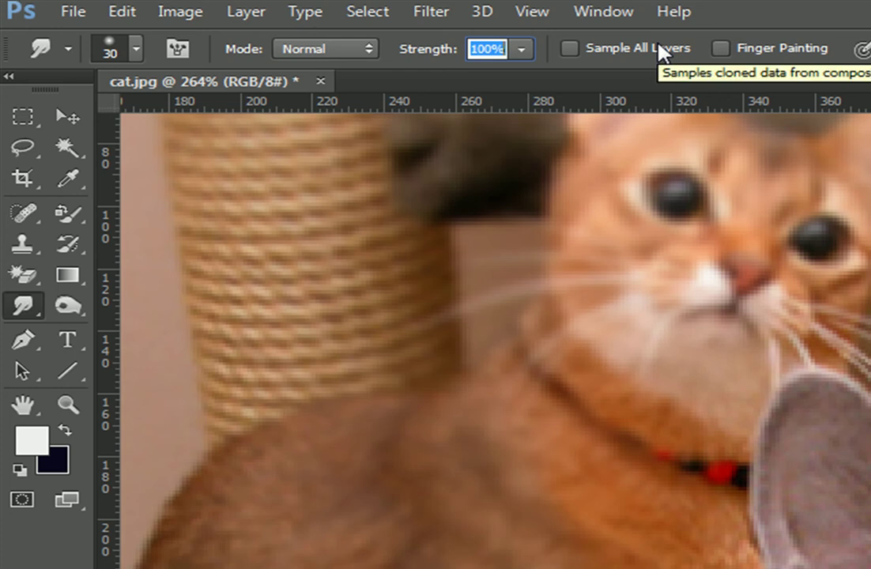
{"action": "type", "text": "30"}
{"action": "key", "text": "Return"}
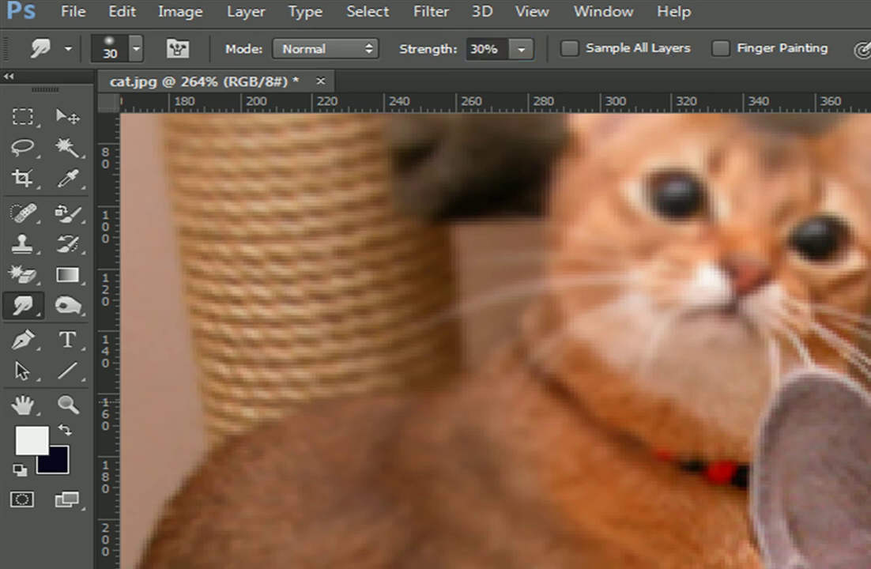
{"action": "mouse_move", "coordinate": [796, 482]}
{"action": "left_mouse_down"}
{"action": "mouse_move", "coordinate": [808, 391]}
{"action": "mouse_move", "coordinate": [821, 412]}
{"action": "mouse_move", "coordinate": [810, 332]}
{"action": "left_mouse_up"}
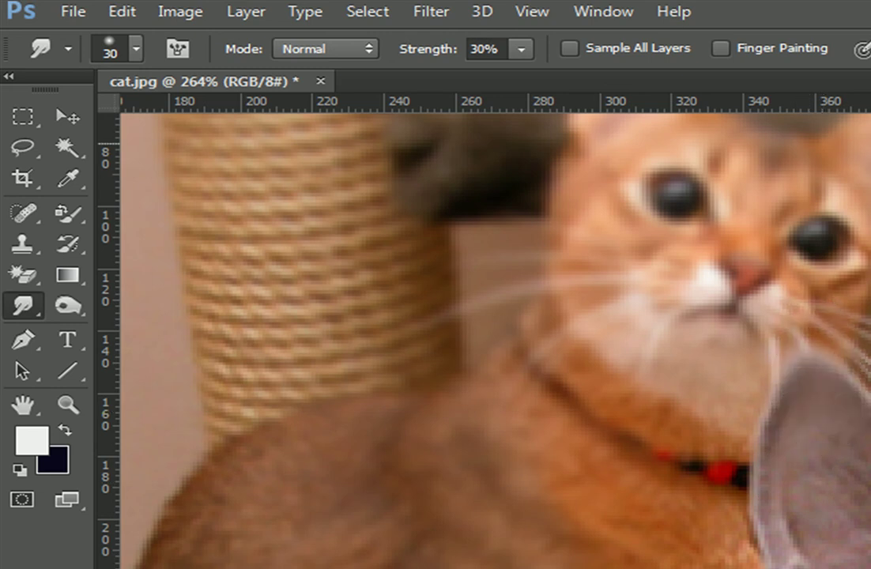
Set the smudge strength to 70%.
{"action": "left_click", "coordinate": [482, 49]}
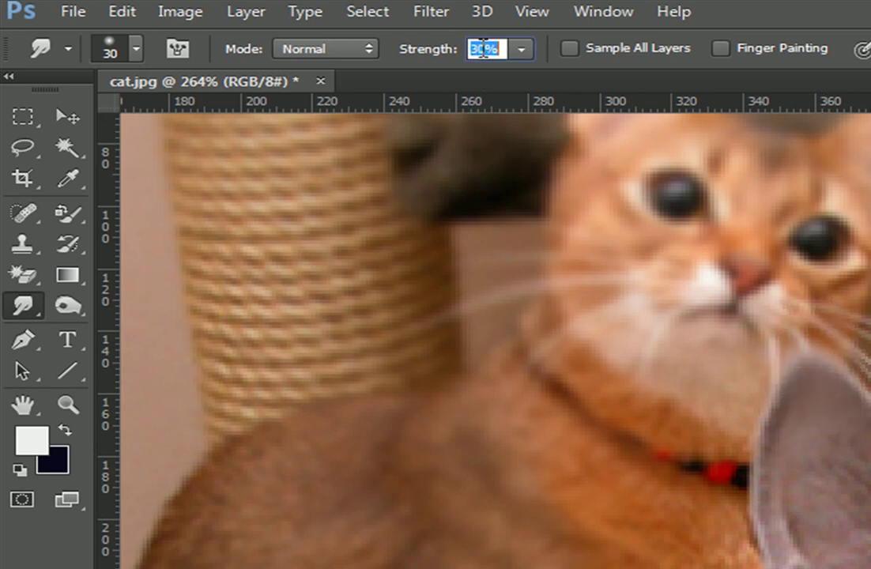
{"action": "type", "text": "70"}
{"action": "key", "text": "Return"}
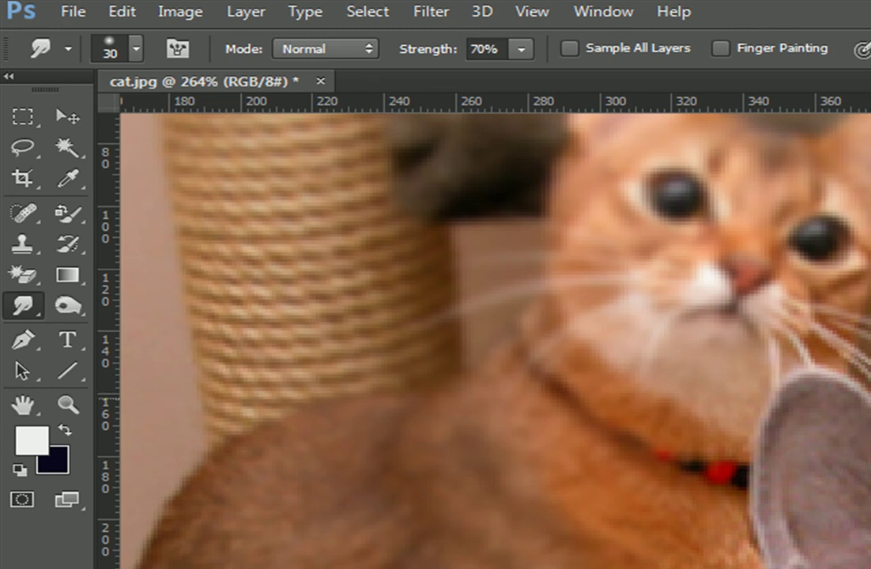
Set the smudge strength to 50% and stretch the gray cat's left ear tip upward into a point.
{"action": "left_click", "coordinate": [482, 50]}
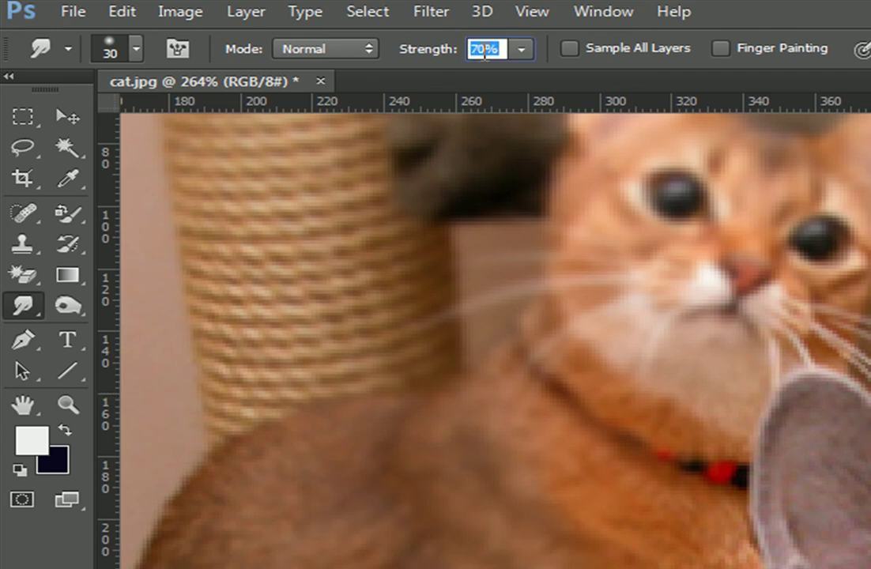
{"action": "type", "text": "50"}
{"action": "key", "text": "Return"}
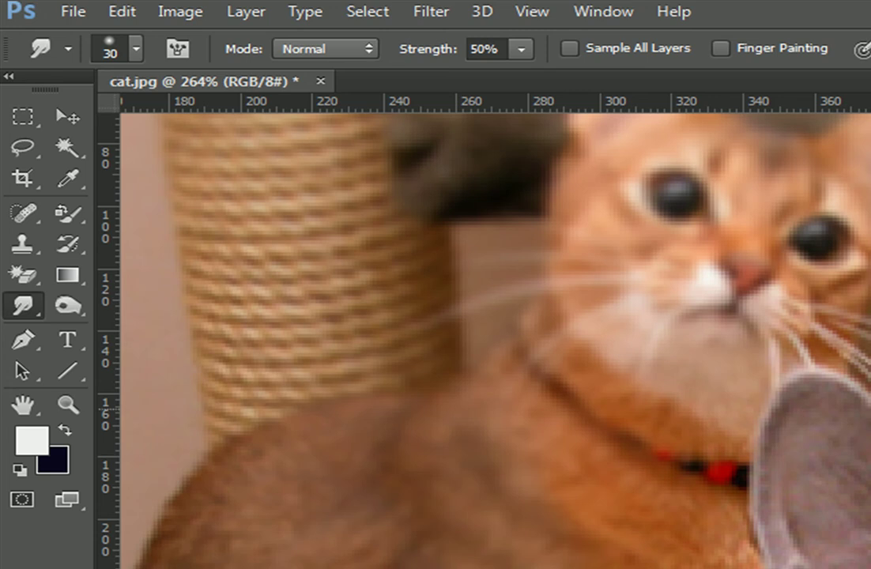
{"action": "left_click_drag", "start_coordinate": [823, 420], "coordinate": [817, 347]}
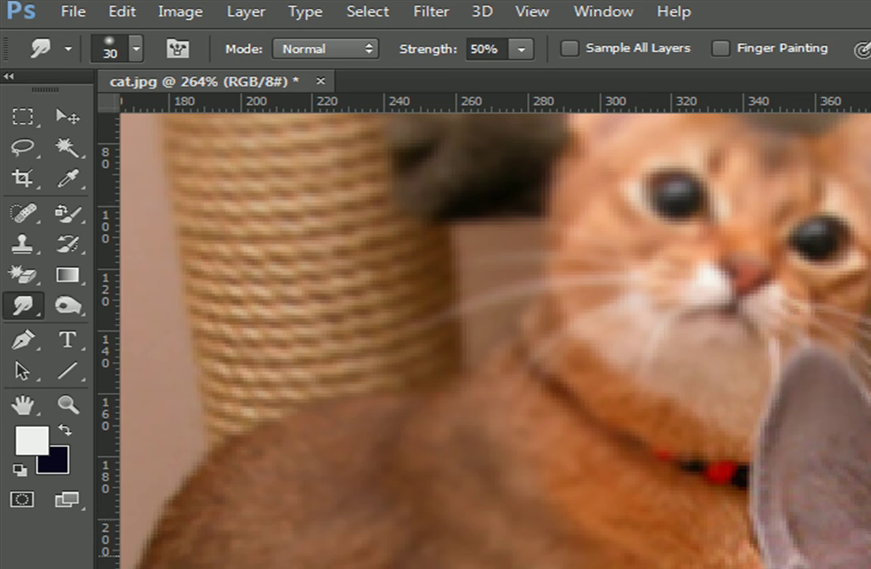
Compare the smudged cat photo with its original snapshot, ending on the last Smudge Tool state.
{"action": "scroll", "coordinate": [829, 523], "scroll_direction": "down", "scroll_amount": 6}
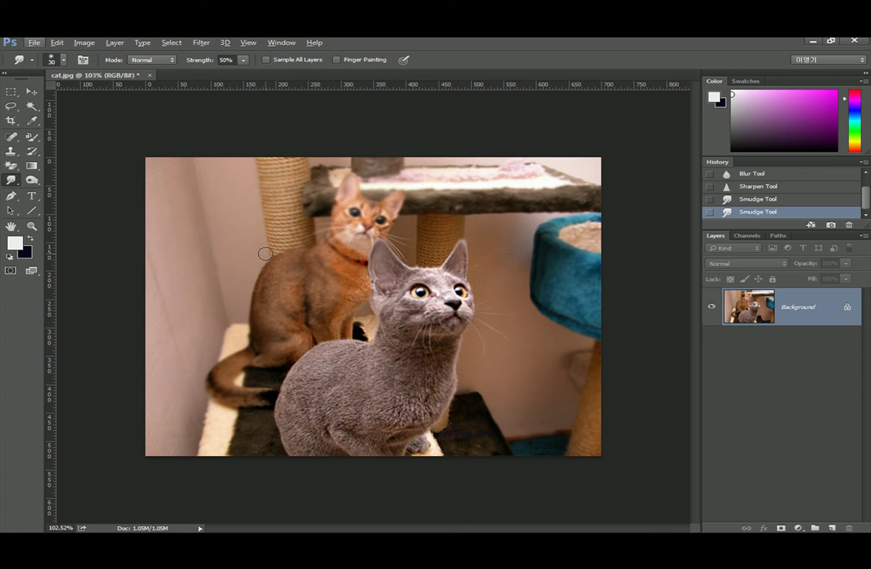
{"action": "scroll", "coordinate": [750, 186], "scroll_direction": "up", "scroll_amount": 2}
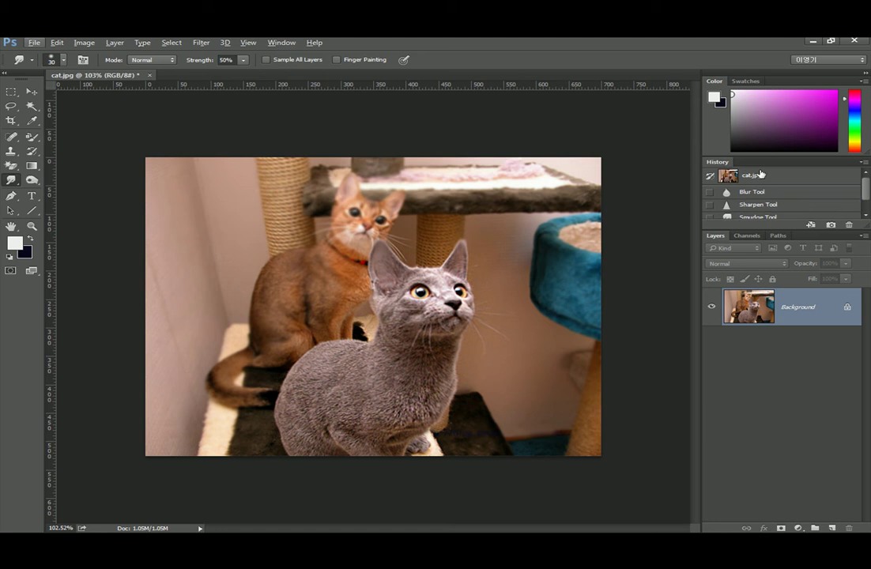
{"action": "left_click", "coordinate": [761, 173]}
{"action": "scroll", "coordinate": [790, 207], "scroll_direction": "down", "scroll_amount": 2}
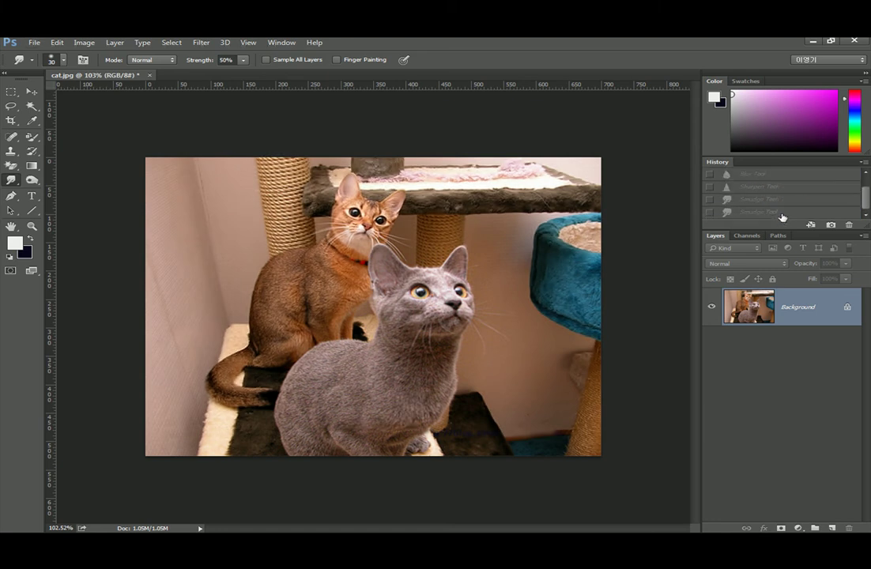
{"action": "left_click", "coordinate": [799, 210]}
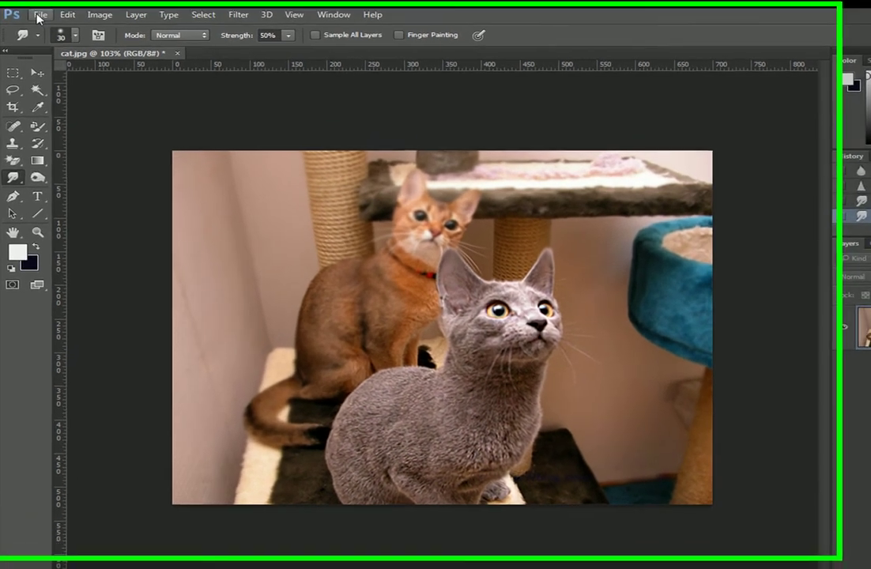
Open 265706_2780.jpg from the 6강 folder inside 포토샵 > 동강자료.
{"action": "left_click", "coordinate": [37, 17]}
{"action": "left_click", "coordinate": [55, 41]}
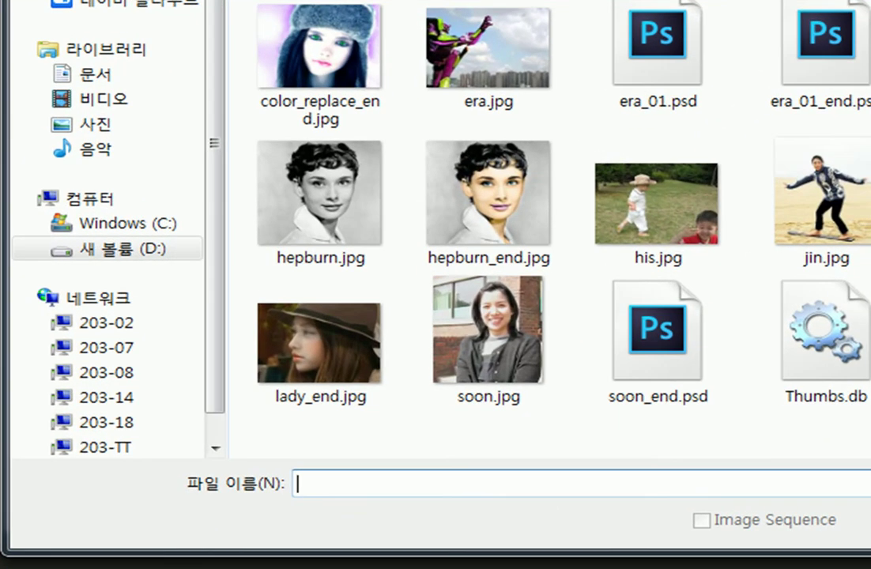
{"action": "left_click", "coordinate": [253, 1]}
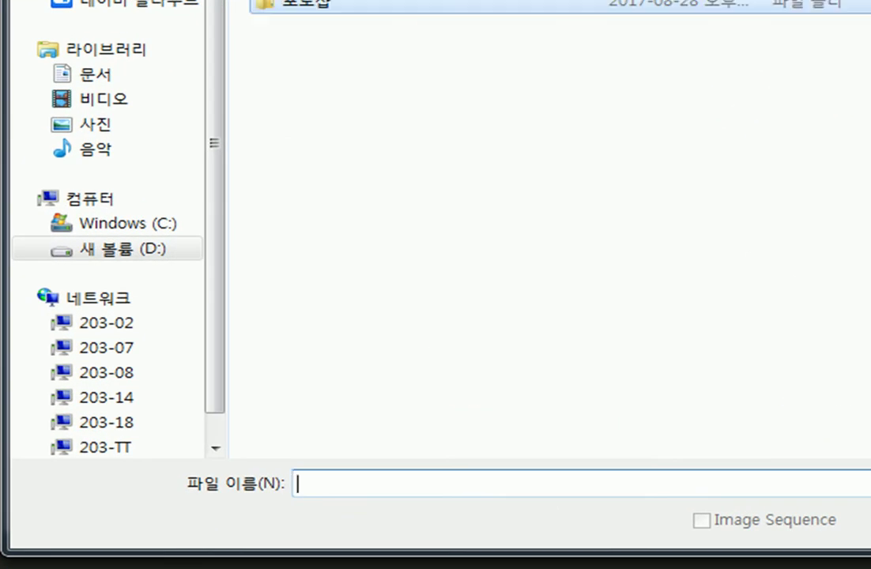
{"action": "double_click", "coordinate": [318, 10]}
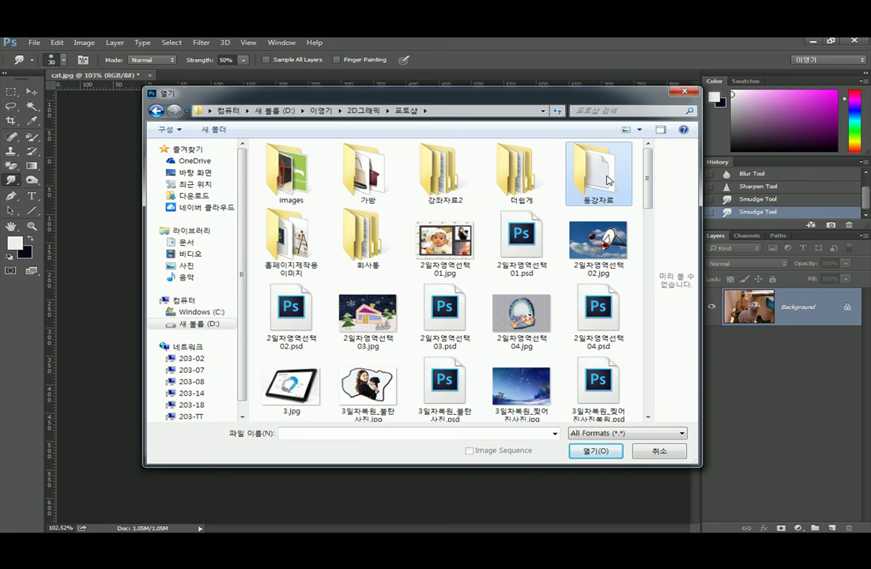
{"action": "double_click", "coordinate": [608, 180]}
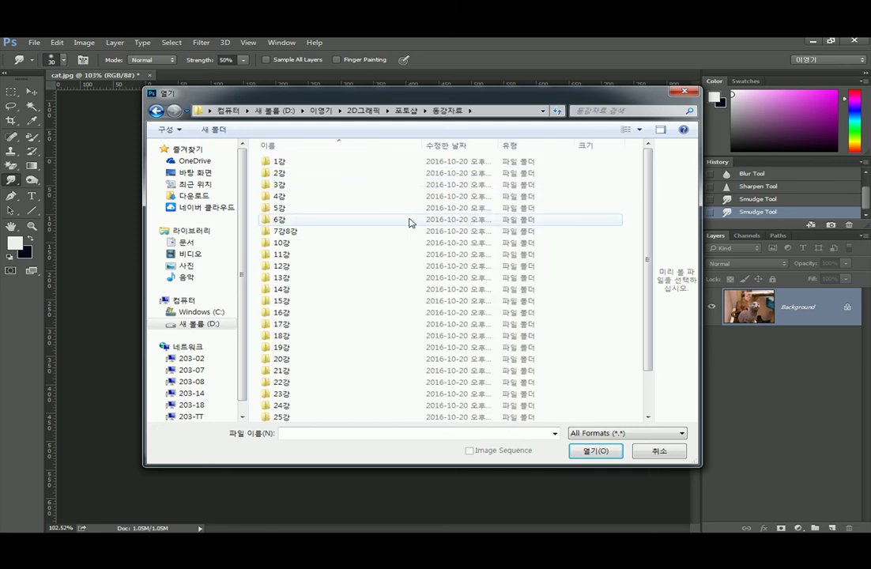
{"action": "double_click", "coordinate": [285, 220]}
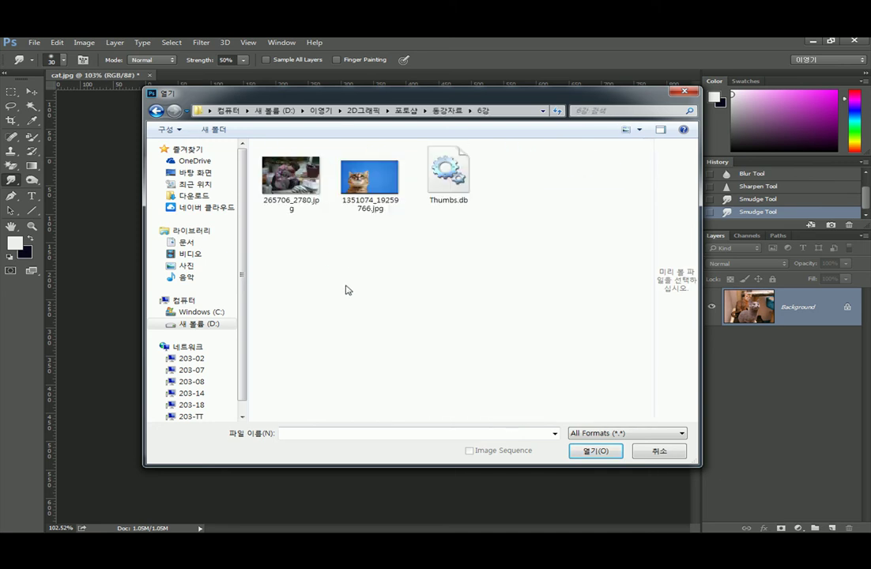
{"action": "left_click", "coordinate": [304, 196]}
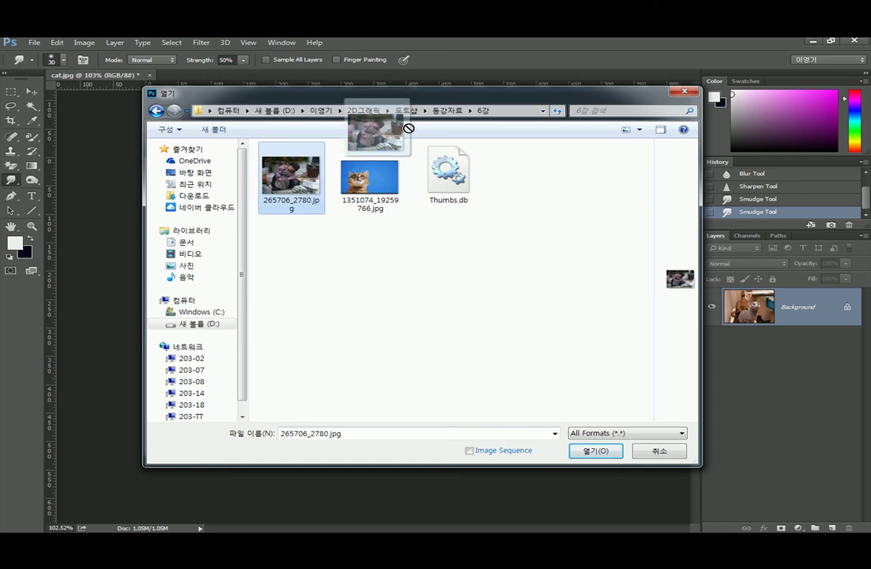
{"action": "double_click", "coordinate": [296, 187]}
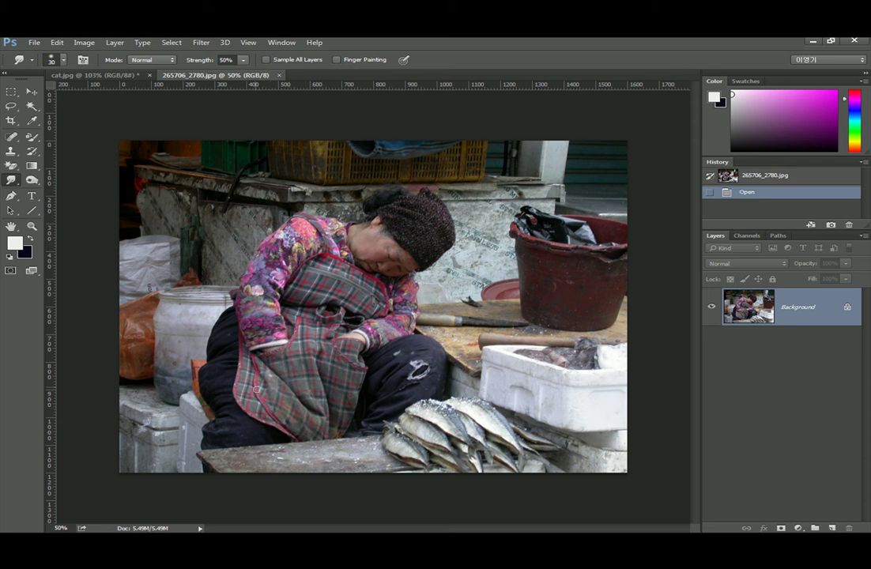
Clone the pile of fish onto the empty wooden board beside it using the Clone Stamp Tool with a 60 px brush.
{"action": "left_click", "coordinate": [13, 153]}
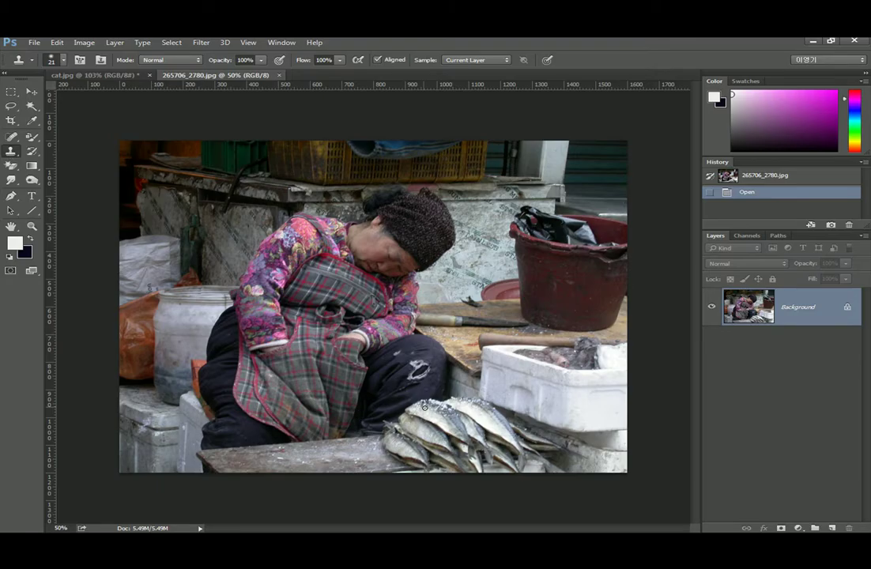
{"action": "scroll", "coordinate": [348, 438], "scroll_direction": "up", "scroll_amount": 2}
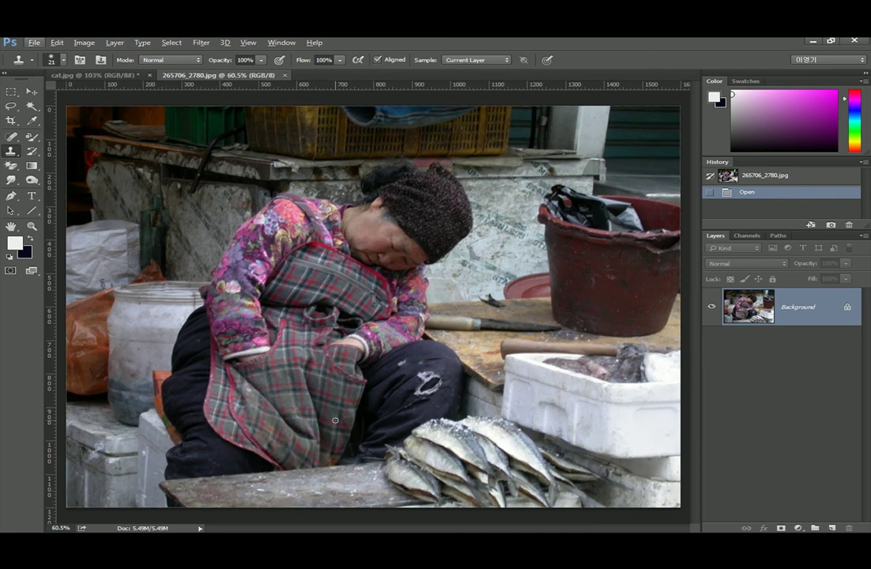
{"action": "scroll", "coordinate": [338, 430], "scroll_direction": "down", "scroll_amount": 2}
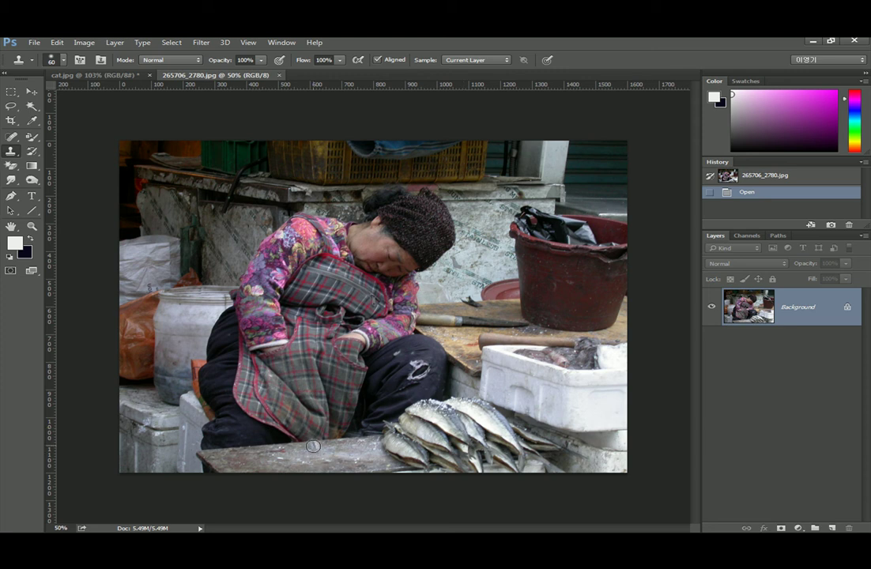
{"action": "mouse_move", "coordinate": [307, 443]}
{"action": "left_mouse_down"}
{"action": "mouse_move", "coordinate": [331, 441]}
{"action": "mouse_move", "coordinate": [299, 443]}
{"action": "mouse_move", "coordinate": [316, 428]}
{"action": "mouse_move", "coordinate": [287, 436]}
{"action": "mouse_move", "coordinate": [317, 431]}
{"action": "mouse_move", "coordinate": [276, 431]}
{"action": "mouse_move", "coordinate": [273, 421]}
{"action": "mouse_move", "coordinate": [264, 426]}
{"action": "mouse_move", "coordinate": [270, 420]}
{"action": "mouse_move", "coordinate": [247, 428]}
{"action": "mouse_move", "coordinate": [262, 435]}
{"action": "mouse_move", "coordinate": [242, 441]}
{"action": "mouse_move", "coordinate": [260, 437]}
{"action": "mouse_move", "coordinate": [260, 456]}
{"action": "mouse_move", "coordinate": [267, 446]}
{"action": "mouse_move", "coordinate": [305, 468]}
{"action": "left_mouse_up"}
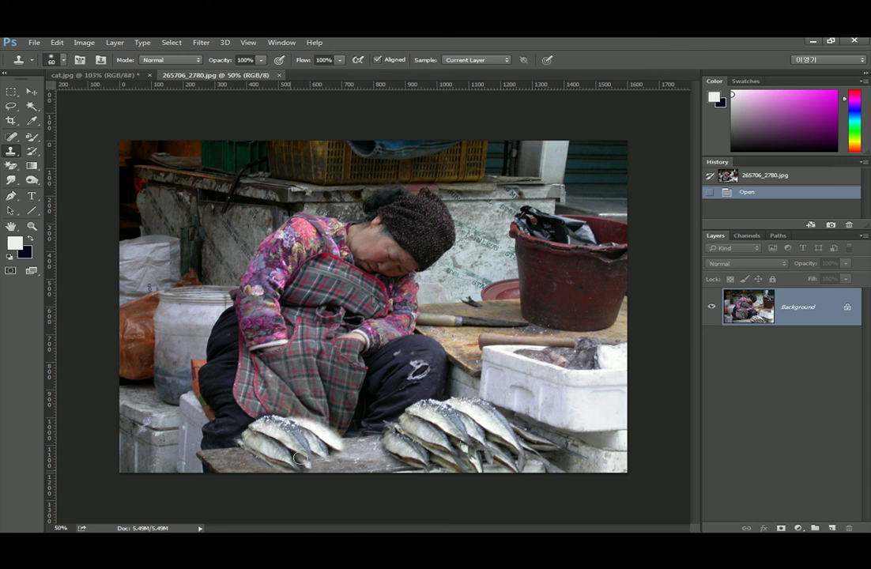
{"action": "mouse_move", "coordinate": [237, 452]}
{"action": "left_mouse_down"}
{"action": "mouse_move", "coordinate": [316, 472]}
{"action": "mouse_move", "coordinate": [298, 460]}
{"action": "mouse_move", "coordinate": [310, 457]}
{"action": "mouse_move", "coordinate": [314, 475]}
{"action": "mouse_move", "coordinate": [306, 456]}
{"action": "mouse_move", "coordinate": [339, 469]}
{"action": "mouse_move", "coordinate": [339, 446]}
{"action": "mouse_move", "coordinate": [350, 467]}
{"action": "mouse_move", "coordinate": [303, 421]}
{"action": "mouse_move", "coordinate": [318, 418]}
{"action": "mouse_move", "coordinate": [356, 440]}
{"action": "mouse_move", "coordinate": [343, 441]}
{"action": "mouse_move", "coordinate": [357, 459]}
{"action": "mouse_move", "coordinate": [340, 449]}
{"action": "mouse_move", "coordinate": [361, 469]}
{"action": "mouse_move", "coordinate": [374, 458]}
{"action": "mouse_move", "coordinate": [398, 471]}
{"action": "mouse_move", "coordinate": [369, 456]}
{"action": "mouse_move", "coordinate": [399, 470]}
{"action": "left_mouse_up"}
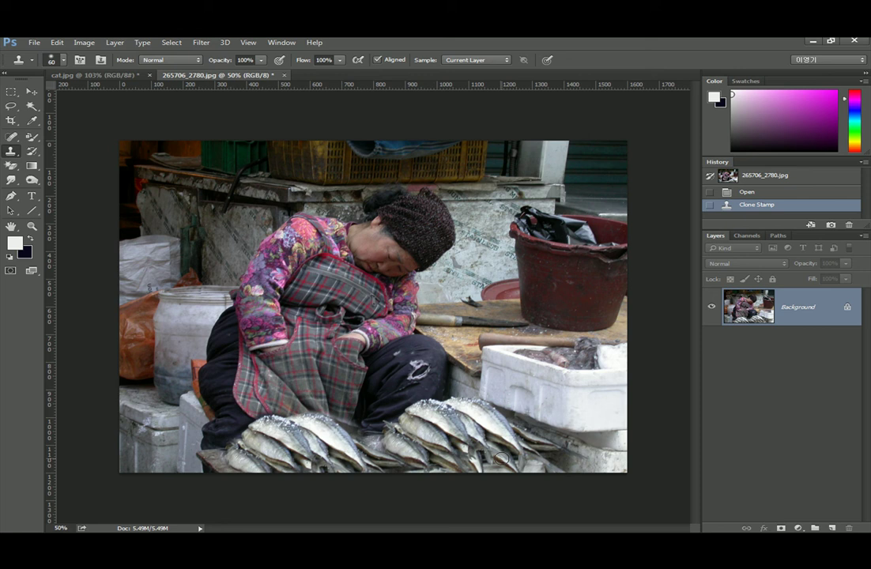
Undo the cloned fish and try painting fish onto the empty wooden board with an 80 px Healing Brush.
{"action": "left_click_drag", "start_coordinate": [11, 136], "coordinate": [47, 150]}
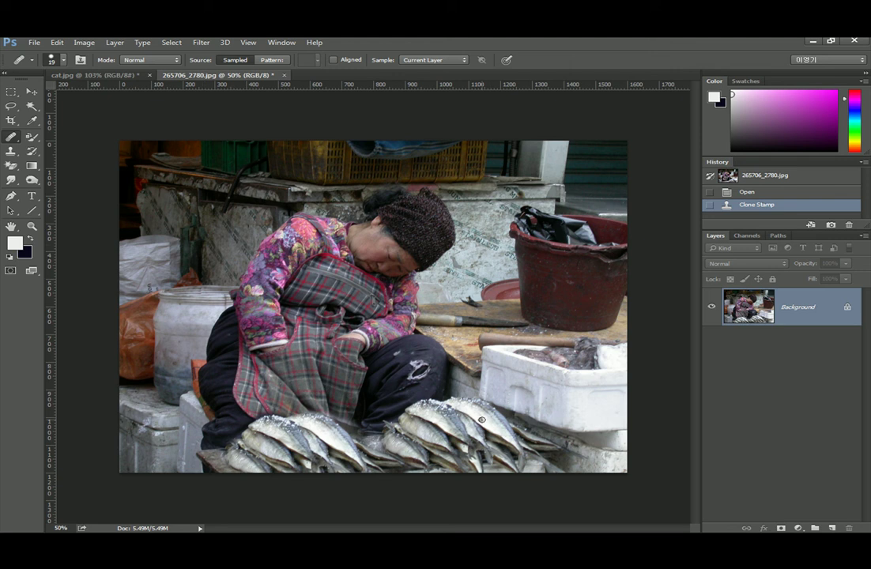
{"action": "key", "text": "ctrl+z"}
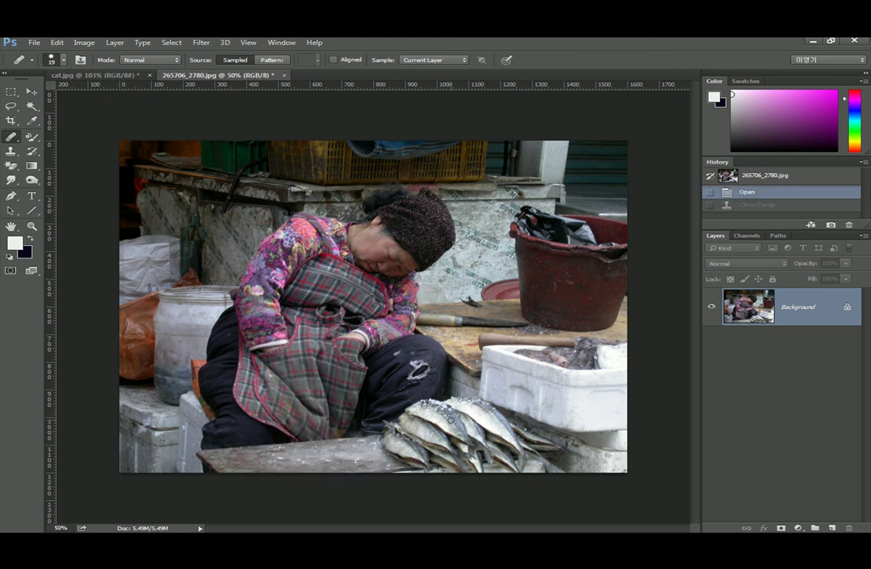
{"action": "left_click_drag", "start_coordinate": [337, 438], "coordinate": [286, 439]}
{"action": "key", "text": "bracketright"}
{"action": "key", "text": "bracketright"}
{"action": "key", "text": "bracketright"}
{"action": "key", "text": "bracketright"}
{"action": "key", "text": "bracketright"}
{"action": "key", "text": "bracketright"}
{"action": "key", "text": "bracketright"}
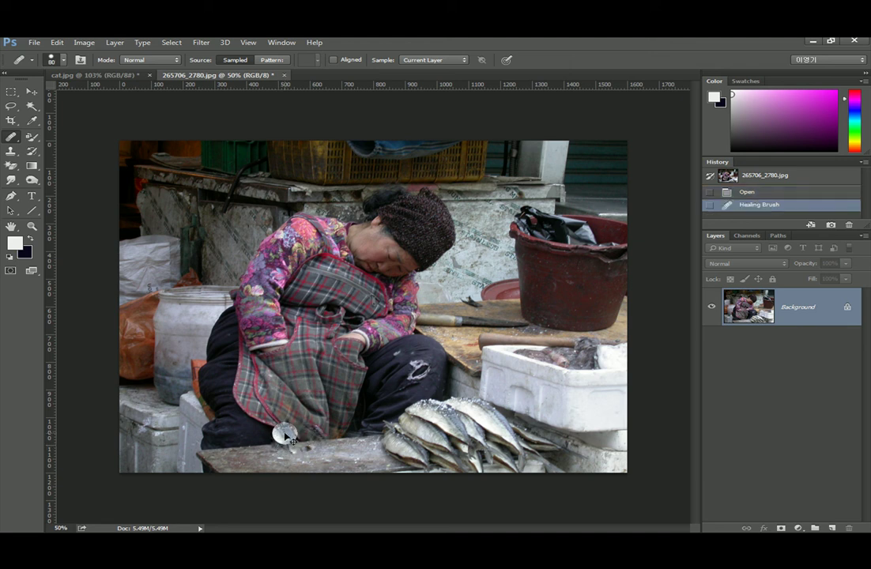
{"action": "key", "text": "ctrl+z"}
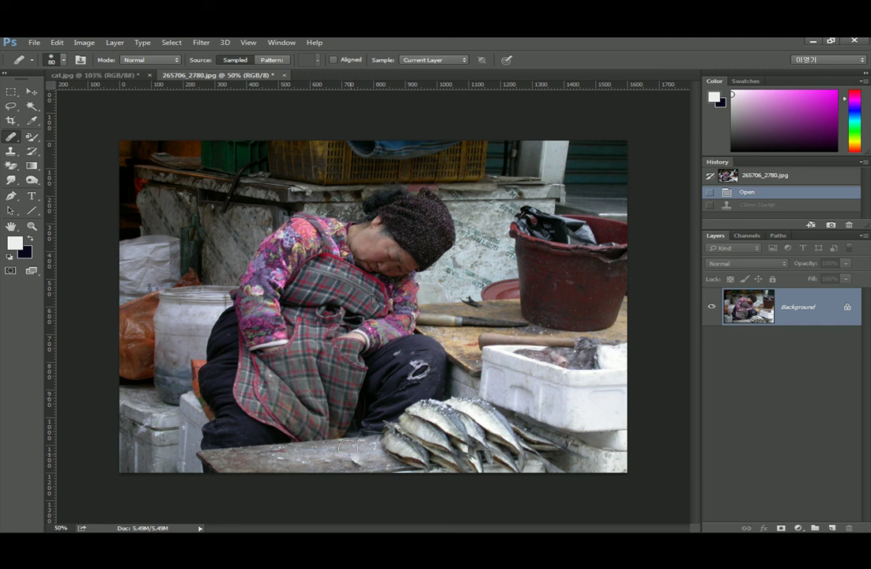
{"action": "mouse_move", "coordinate": [272, 456]}
{"action": "left_mouse_down"}
{"action": "mouse_move", "coordinate": [320, 441]}
{"action": "mouse_move", "coordinate": [278, 425]}
{"action": "mouse_move", "coordinate": [287, 415]}
{"action": "mouse_move", "coordinate": [260, 434]}
{"action": "mouse_move", "coordinate": [298, 469]}
{"action": "mouse_move", "coordinate": [343, 448]}
{"action": "mouse_move", "coordinate": [369, 451]}
{"action": "mouse_move", "coordinate": [323, 419]}
{"action": "left_mouse_up"}
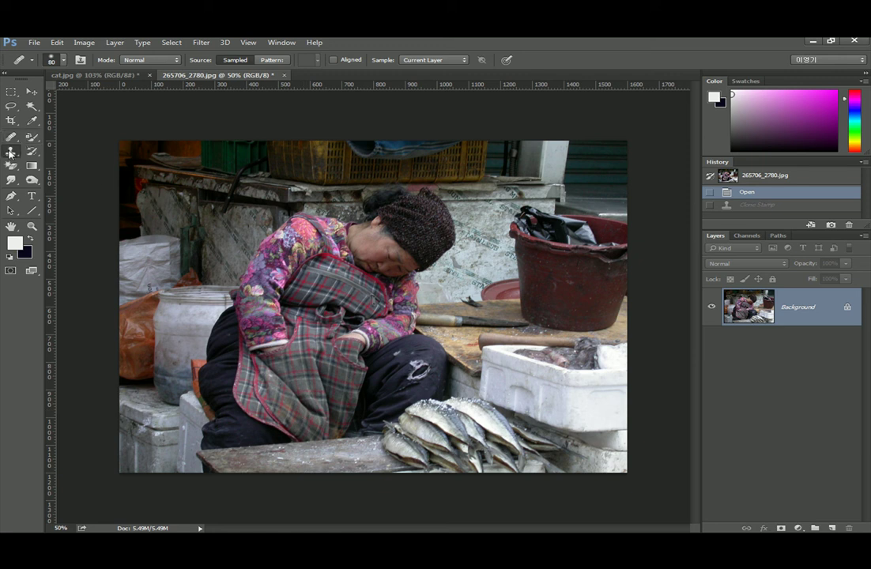
Clone the pile of fish onto the wooden board again using the Clone Stamp Tool with a 60 px brush.
{"action": "left_click", "coordinate": [11, 151]}
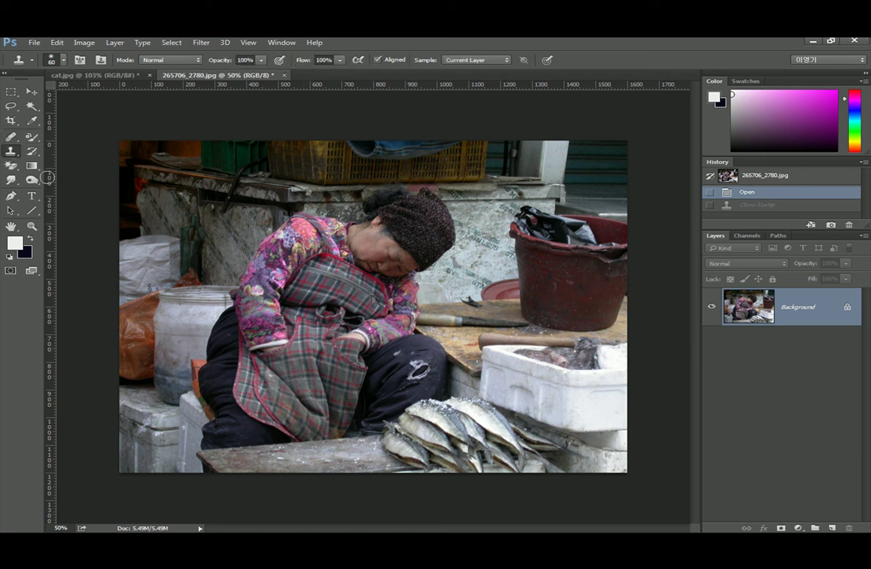
{"action": "mouse_move", "coordinate": [312, 446]}
{"action": "left_mouse_down"}
{"action": "mouse_move", "coordinate": [339, 437]}
{"action": "mouse_move", "coordinate": [292, 434]}
{"action": "mouse_move", "coordinate": [240, 453]}
{"action": "mouse_move", "coordinate": [274, 472]}
{"action": "mouse_move", "coordinate": [290, 456]}
{"action": "mouse_move", "coordinate": [386, 460]}
{"action": "mouse_move", "coordinate": [425, 492]}
{"action": "mouse_move", "coordinate": [311, 425]}
{"action": "mouse_move", "coordinate": [298, 426]}
{"action": "left_mouse_up"}
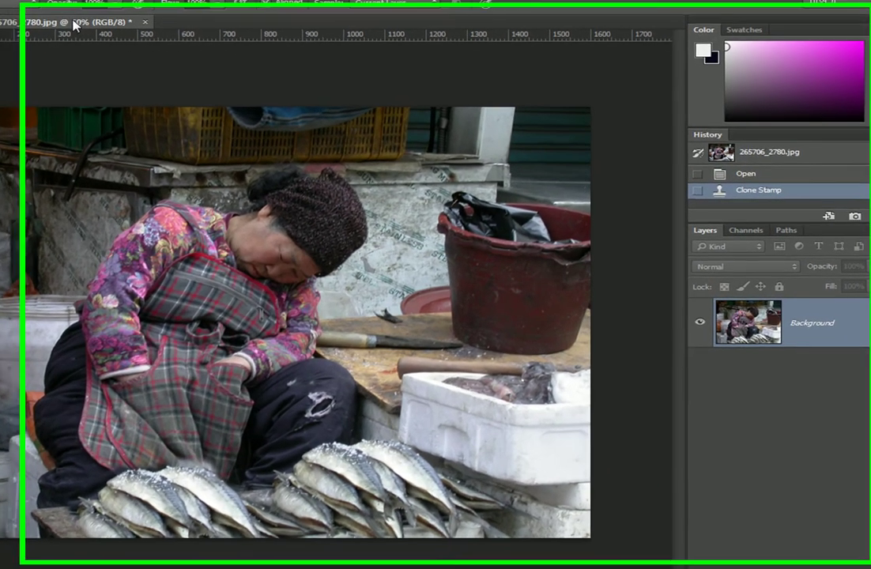
Float 265706_2780.jpg and cat.jpg in separate windows and narrow the market photo's window so both photos are accessible.
{"action": "left_click_drag", "start_coordinate": [209, 67], "coordinate": [270, 93]}
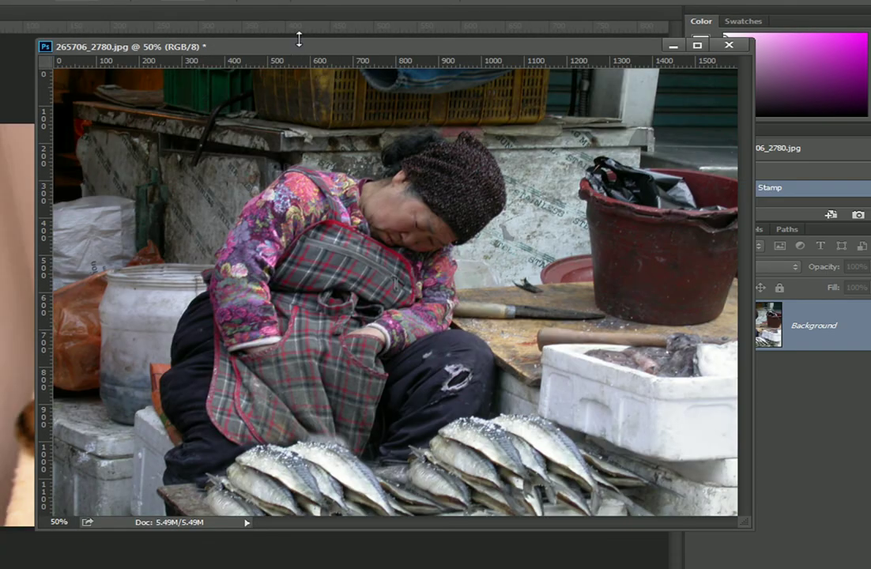
{"action": "left_click_drag", "start_coordinate": [304, 20], "coordinate": [245, 38]}
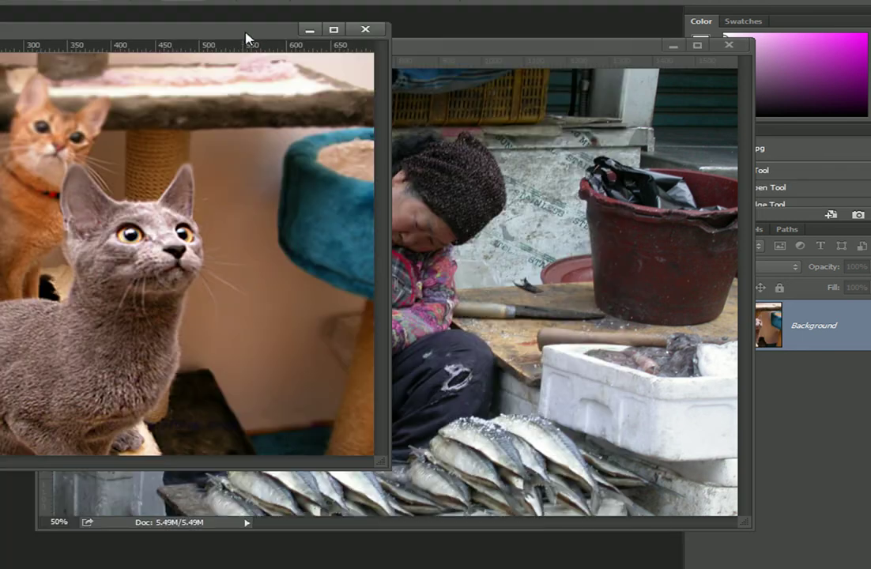
{"action": "left_click", "coordinate": [507, 48]}
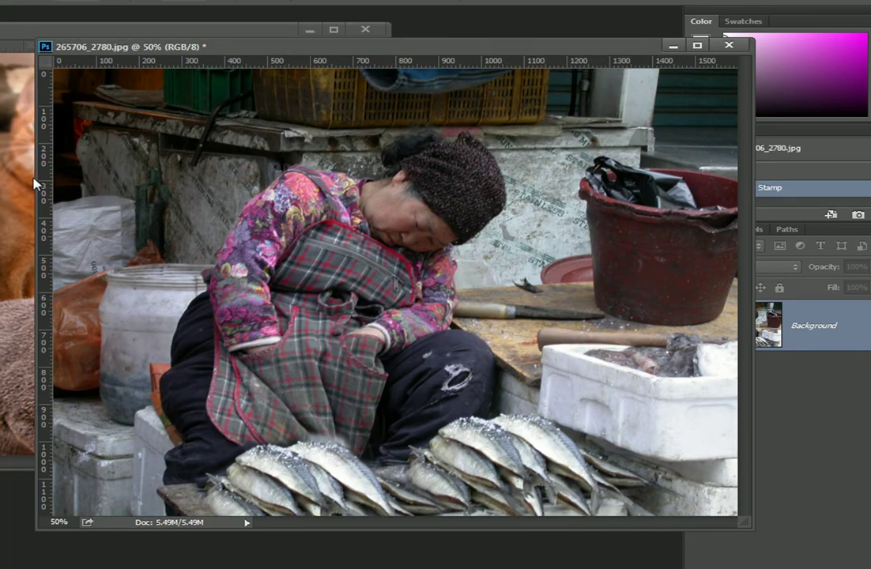
{"action": "left_click_drag", "start_coordinate": [36, 181], "coordinate": [230, 183]}
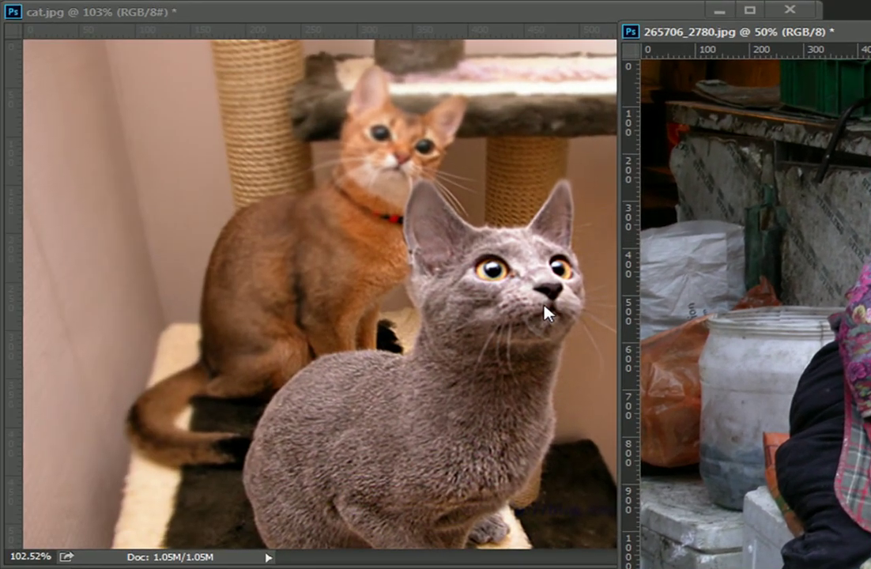
Sample the gray cat in cat.jpg and clone it into 265706_2780.jpg in front of the white barrel beside the woman.
{"action": "left_click", "coordinate": [479, 316]}
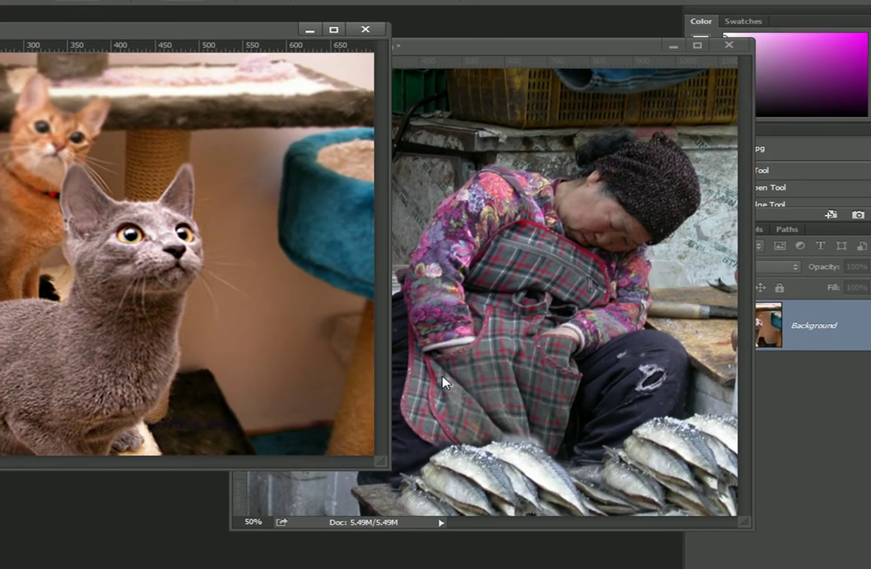
{"action": "left_click", "coordinate": [387, 332]}
{"action": "mouse_move", "coordinate": [296, 373]}
{"action": "left_mouse_down"}
{"action": "mouse_move", "coordinate": [275, 371]}
{"action": "mouse_move", "coordinate": [300, 362]}
{"action": "mouse_move", "coordinate": [347, 409]}
{"action": "mouse_move", "coordinate": [293, 348]}
{"action": "mouse_move", "coordinate": [268, 336]}
{"action": "mouse_move", "coordinate": [280, 324]}
{"action": "mouse_move", "coordinate": [379, 388]}
{"action": "mouse_move", "coordinate": [320, 328]}
{"action": "mouse_move", "coordinate": [310, 399]}
{"action": "mouse_move", "coordinate": [337, 493]}
{"action": "mouse_move", "coordinate": [304, 470]}
{"action": "mouse_move", "coordinate": [288, 489]}
{"action": "mouse_move", "coordinate": [255, 474]}
{"action": "mouse_move", "coordinate": [259, 496]}
{"action": "mouse_move", "coordinate": [296, 500]}
{"action": "left_mouse_up"}
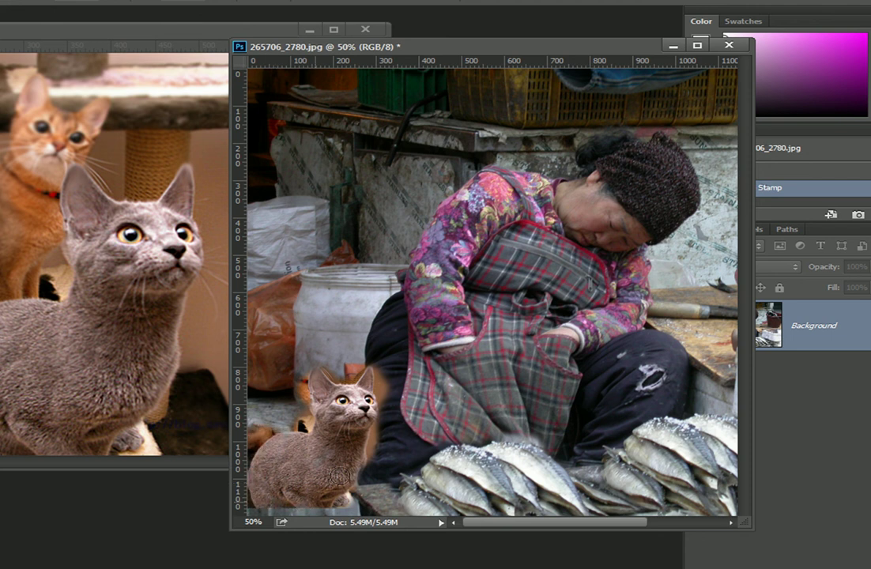
{"action": "mouse_move", "coordinate": [314, 362]}
{"action": "left_mouse_down"}
{"action": "mouse_move", "coordinate": [362, 371]}
{"action": "mouse_move", "coordinate": [308, 356]}
{"action": "mouse_move", "coordinate": [299, 431]}
{"action": "mouse_move", "coordinate": [258, 443]}
{"action": "left_mouse_up"}
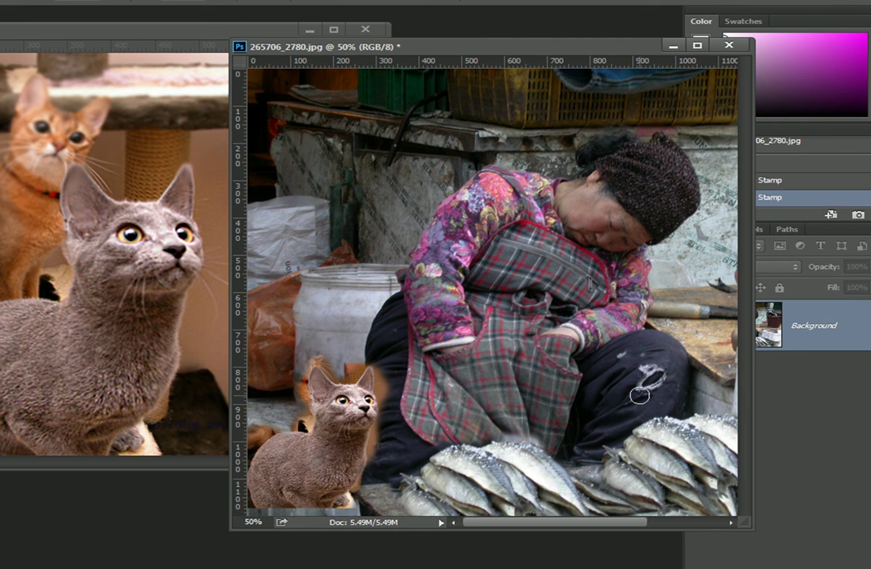
{"action": "scroll", "coordinate": [398, 329], "scroll_direction": "down", "scroll_amount": 3}
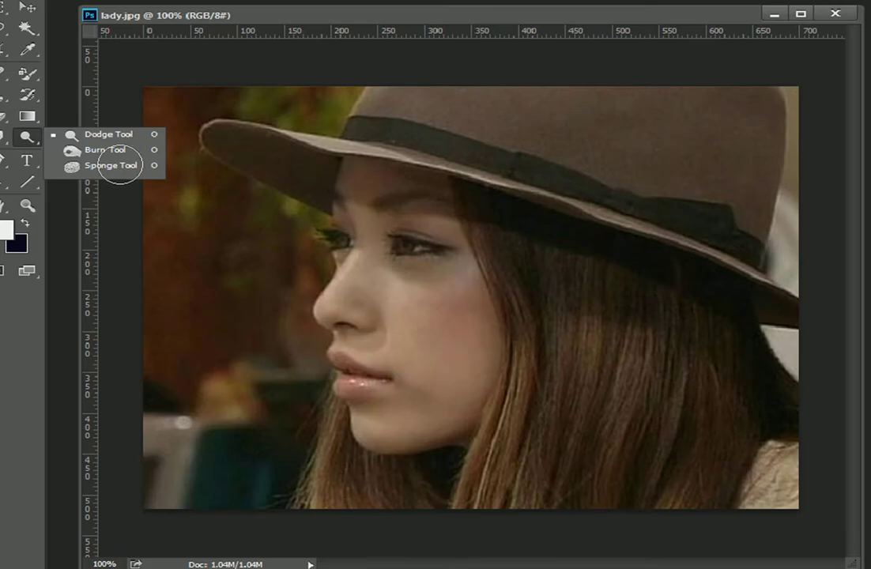
Brighten lady.jpg with the Dodge Tool using a 400 px brush, Midtones range and 50% exposure.
{"action": "left_click", "coordinate": [120, 166]}
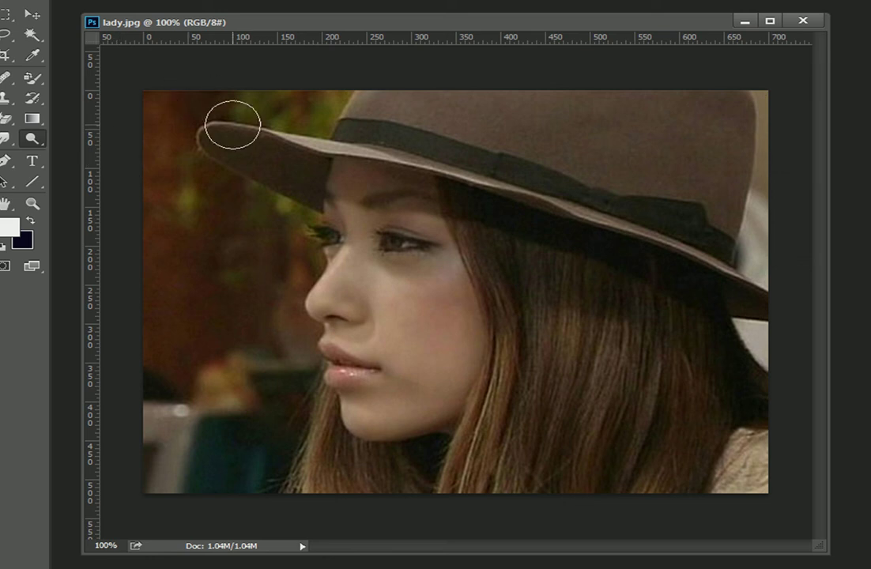
{"action": "key", "text": "bracketright"}
{"action": "key", "text": "bracketright"}
{"action": "key", "text": "bracketright"}
{"action": "key", "text": "bracketright"}
{"action": "key", "text": "bracketright"}
{"action": "key", "text": "bracketright"}
{"action": "key", "text": "bracketright"}
{"action": "key", "text": "bracketright"}
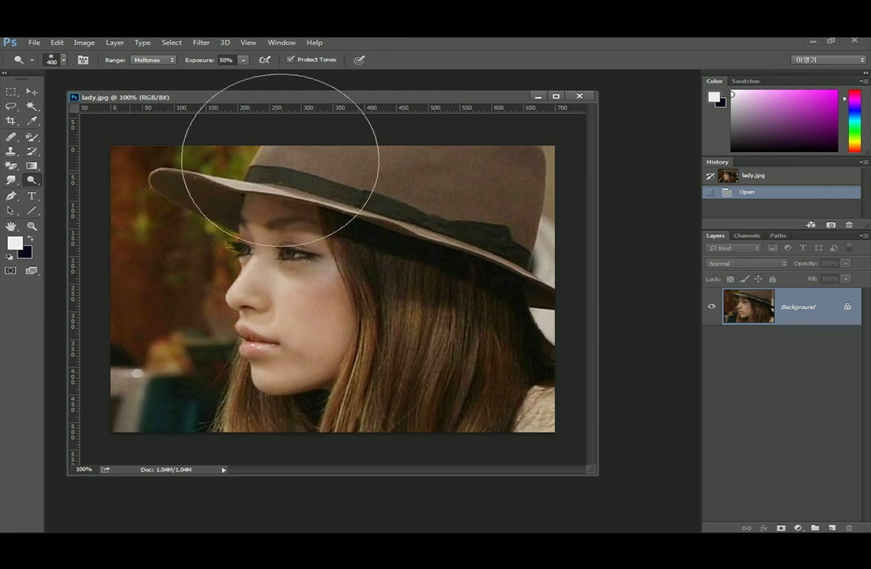
{"action": "left_click_drag", "start_coordinate": [130, 170], "coordinate": [462, 161]}
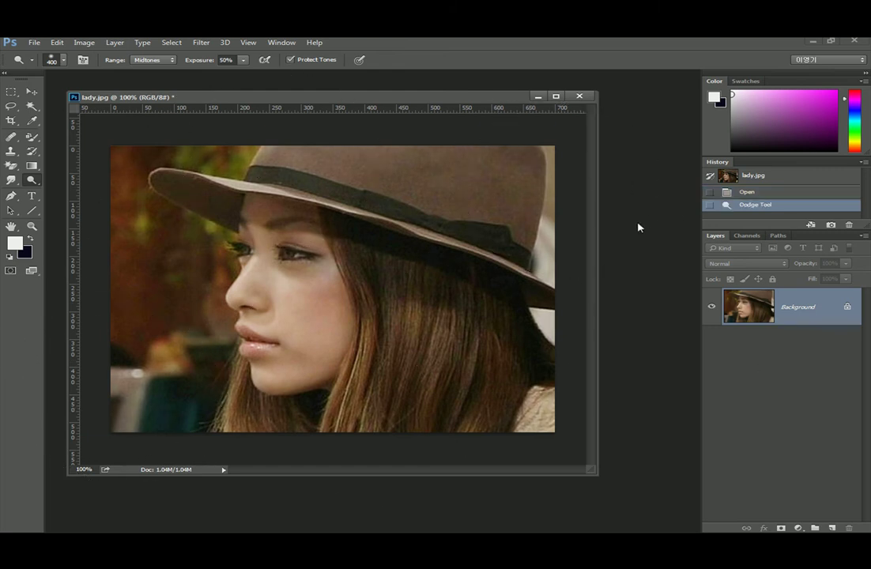
Compare the dodged photo with its opened state in the history, ending on the Dodge Tool state.
{"action": "left_click", "coordinate": [746, 193]}
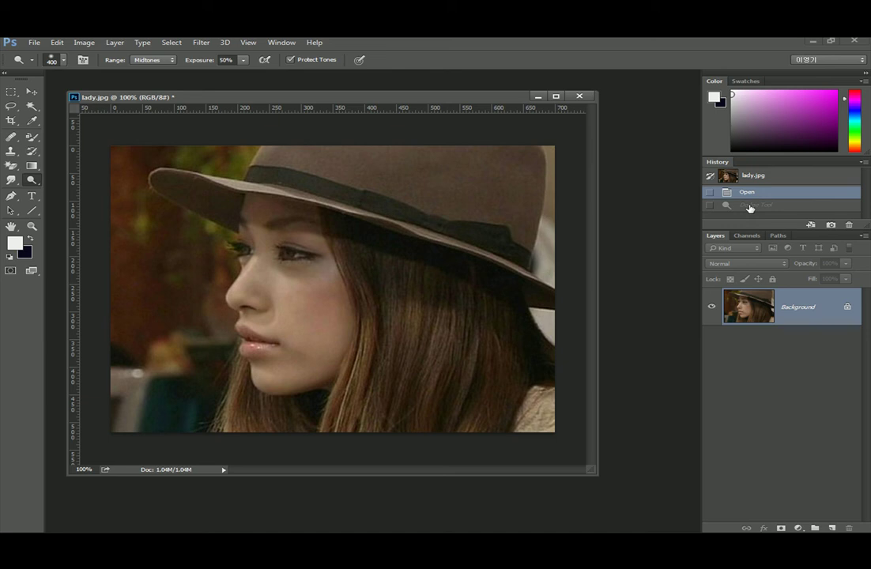
{"action": "left_click", "coordinate": [749, 206]}
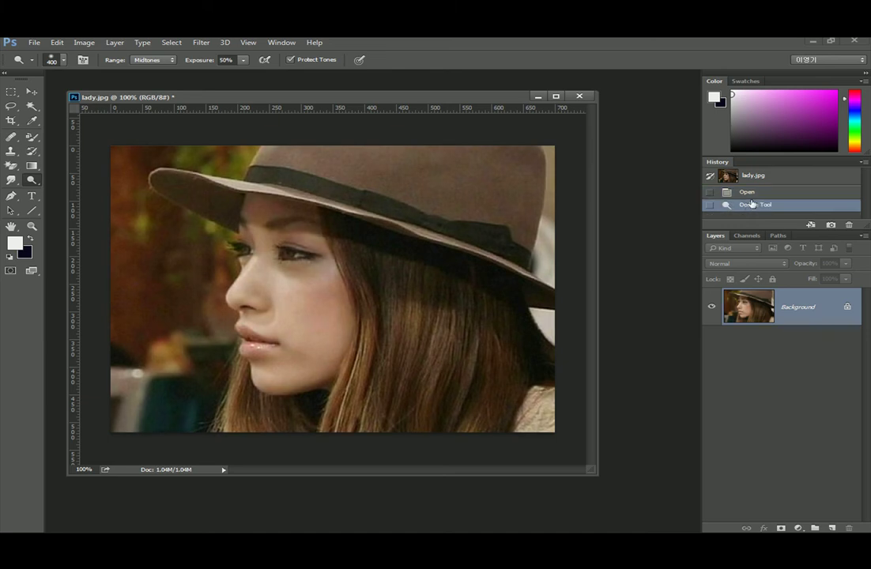
{"action": "left_click", "coordinate": [750, 193]}
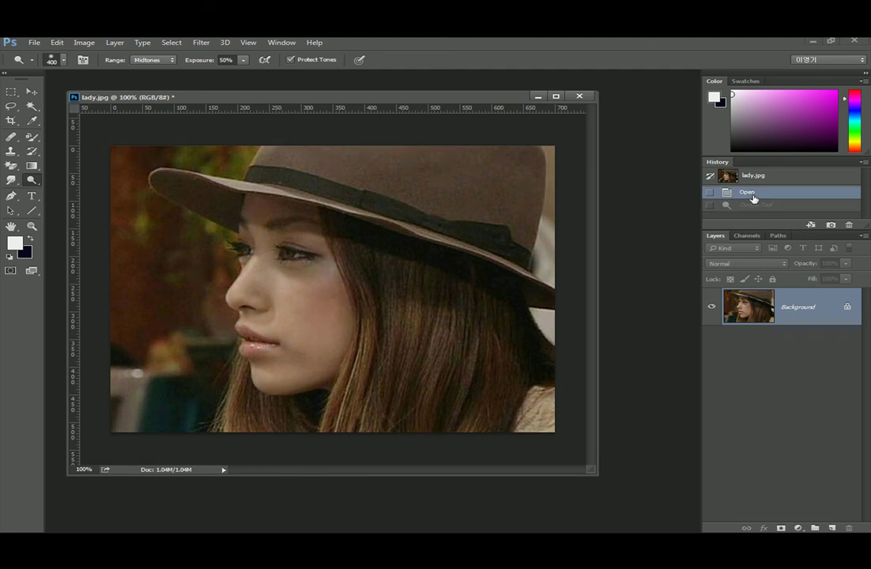
{"action": "left_click", "coordinate": [751, 205]}
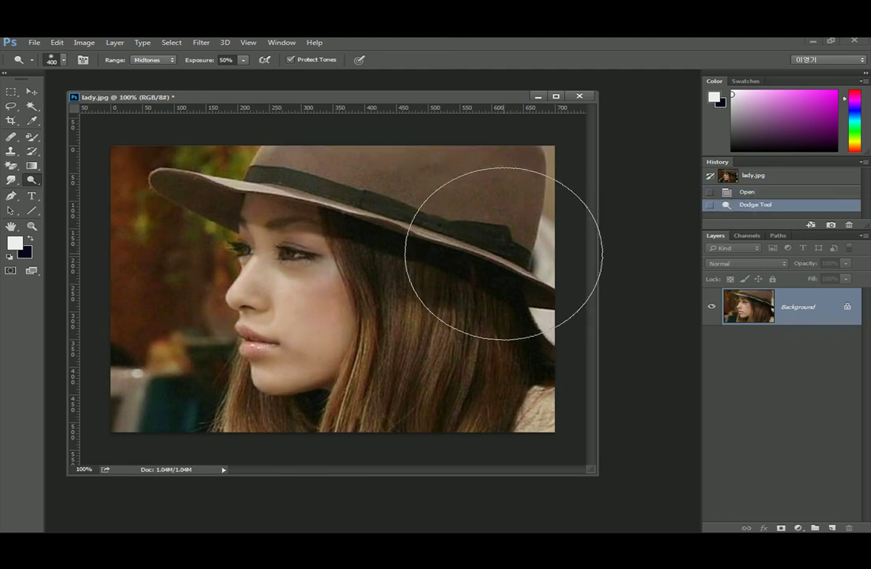
Brighten the woman's face with a 250 px Dodge Tool brush, undoing the first stroke and redoing it at 35% exposure.
{"action": "key", "text": "bracketleft"}
{"action": "key", "text": "bracketleft"}
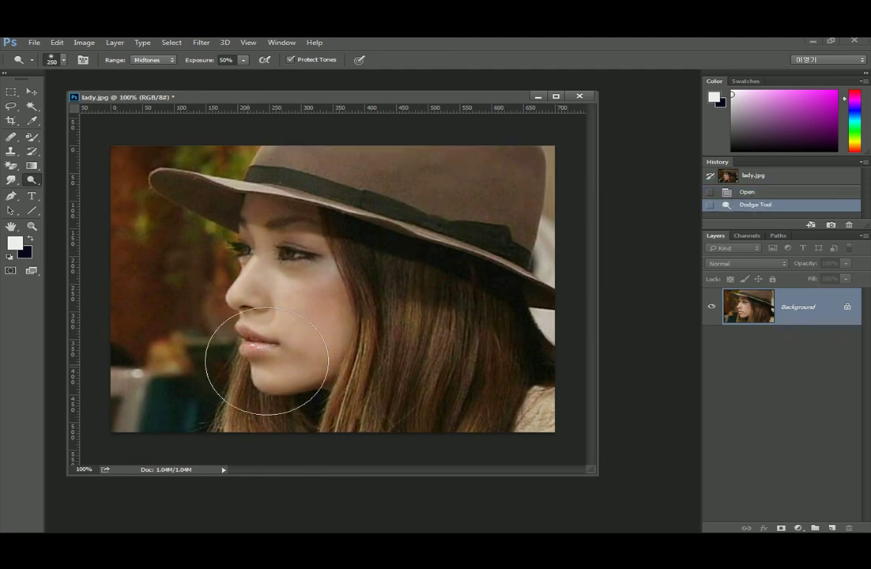
{"action": "mouse_move", "coordinate": [267, 244]}
{"action": "left_mouse_down"}
{"action": "mouse_move", "coordinate": [269, 285]}
{"action": "mouse_move", "coordinate": [229, 229]}
{"action": "left_mouse_up"}
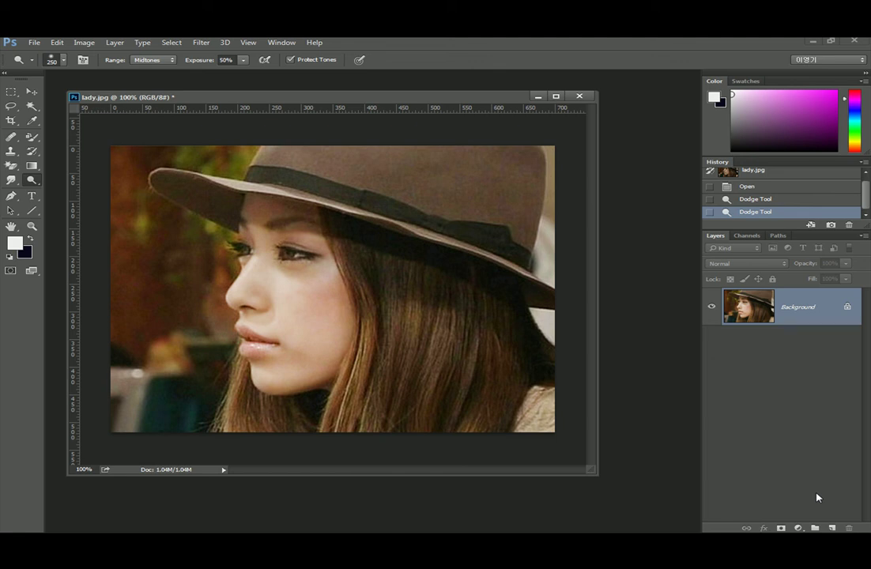
{"action": "key", "text": "ctrl+z"}
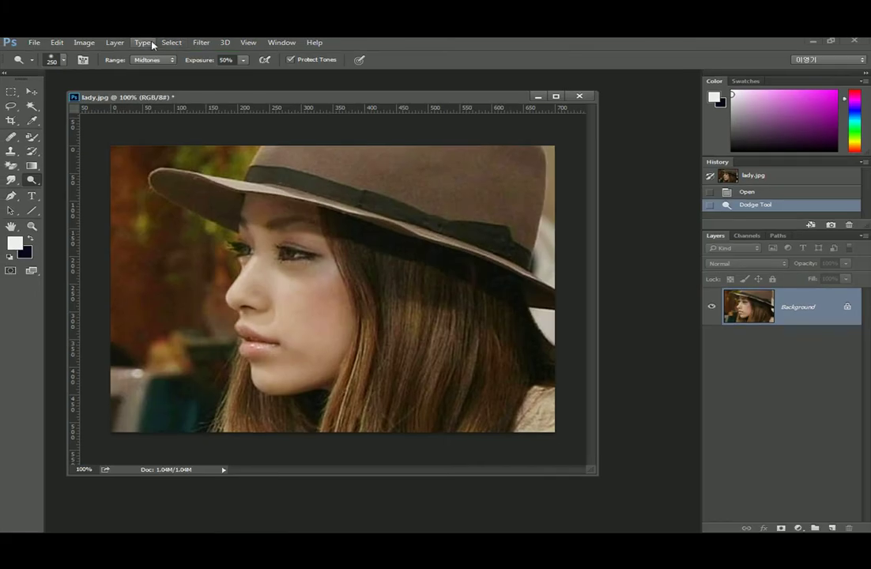
{"action": "left_click_drag", "start_coordinate": [197, 61], "coordinate": [186, 63]}
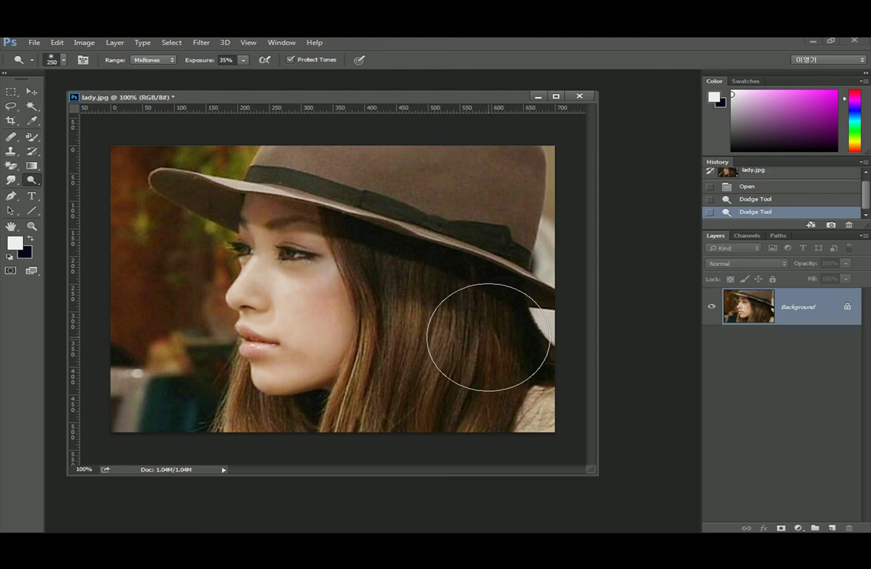
Darken the back of the hat, the hair and the outer background with a 250 px Burn Tool brush at 50% exposure.
{"action": "right_click", "coordinate": [35, 181]}
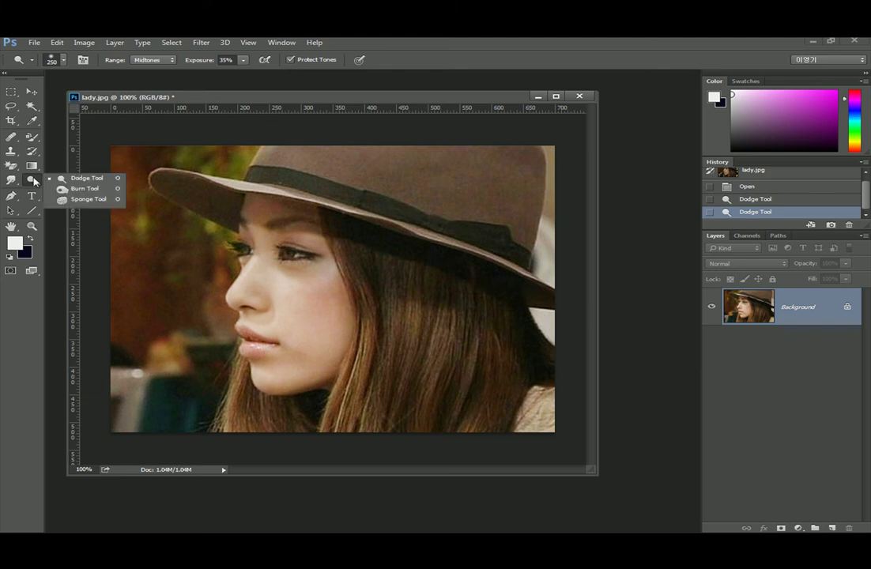
{"action": "left_click", "coordinate": [79, 188]}
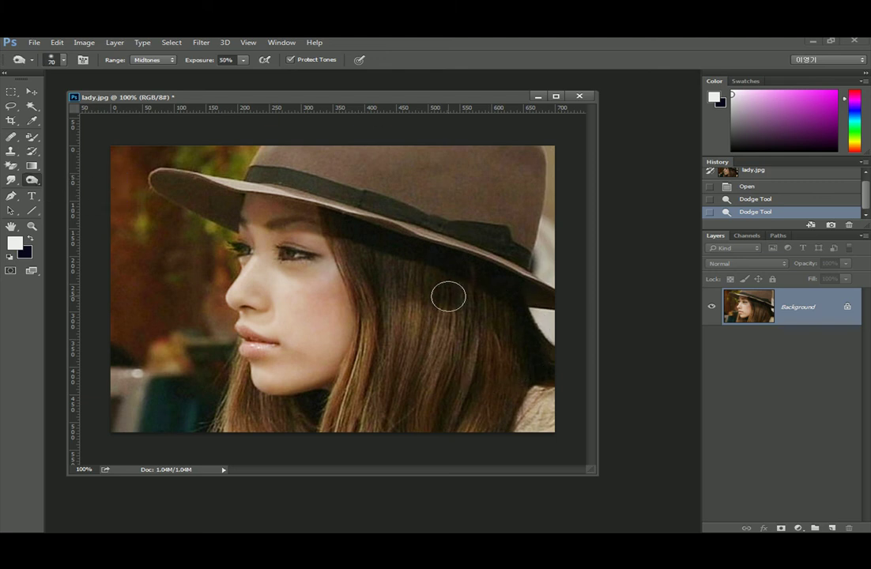
{"action": "key", "text": "bracketright"}
{"action": "key", "text": "bracketright"}
{"action": "key", "text": "bracketright"}
{"action": "key", "text": "bracketright"}
{"action": "key", "text": "bracketright"}
{"action": "key", "text": "bracketright"}
{"action": "key", "text": "bracketright"}
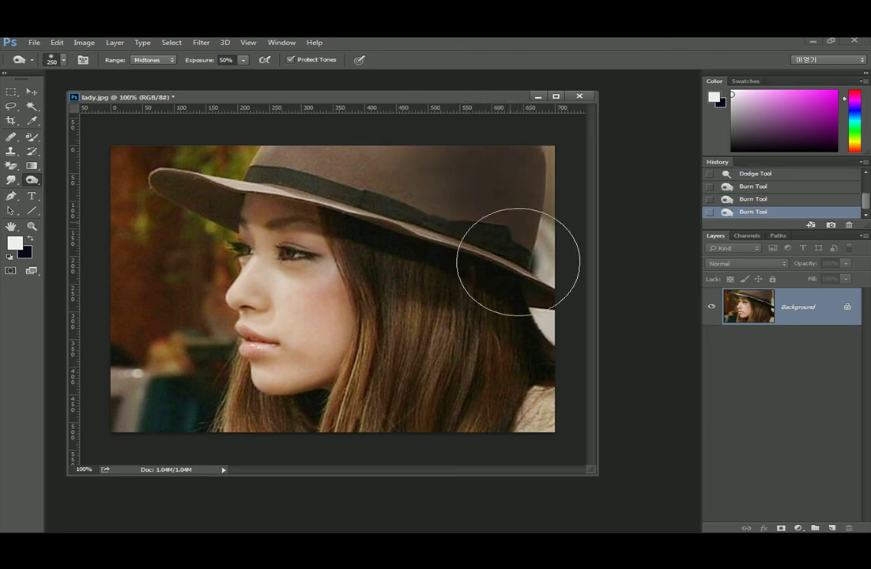
{"action": "mouse_move", "coordinate": [513, 334]}
{"action": "left_mouse_down"}
{"action": "mouse_move", "coordinate": [455, 252]}
{"action": "mouse_move", "coordinate": [392, 231]}
{"action": "left_mouse_up"}
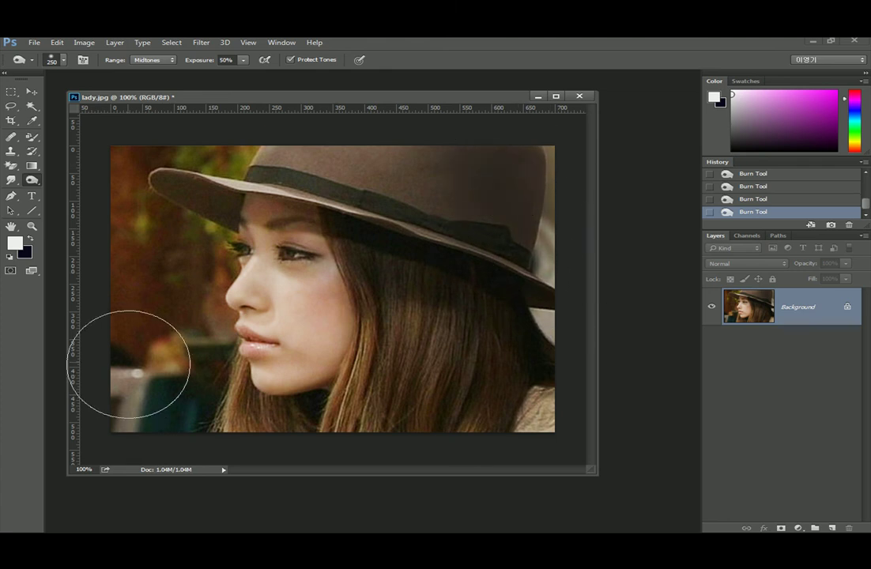
Reduce the Burn Tool brush size to 80 px.
{"action": "key", "text": "bracketleft"}
{"action": "key", "text": "bracketleft"}
{"action": "key", "text": "bracketleft"}
{"action": "key", "text": "bracketleft"}
{"action": "key", "text": "bracketleft"}
{"action": "key", "text": "bracketleft"}
{"action": "key", "text": "bracketleft"}
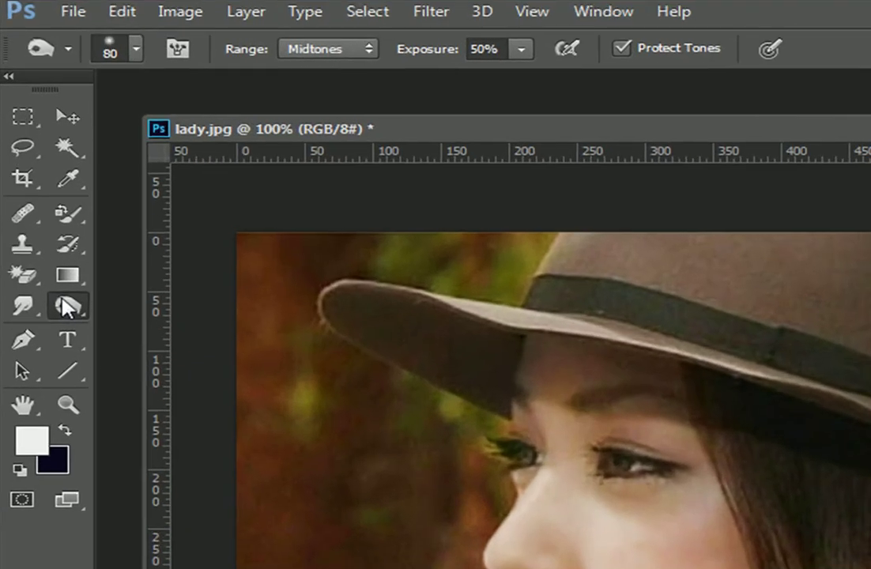
Desaturate the background in front of the woman's face with the Sponge Tool, using a 125 px brush and 50% flow.
{"action": "left_click", "coordinate": [66, 308]}
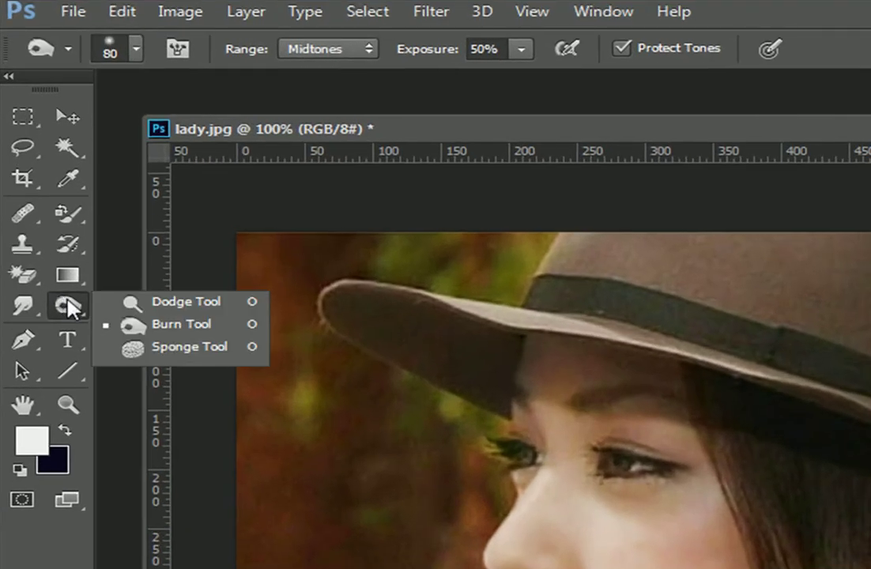
{"action": "left_click", "coordinate": [154, 349]}
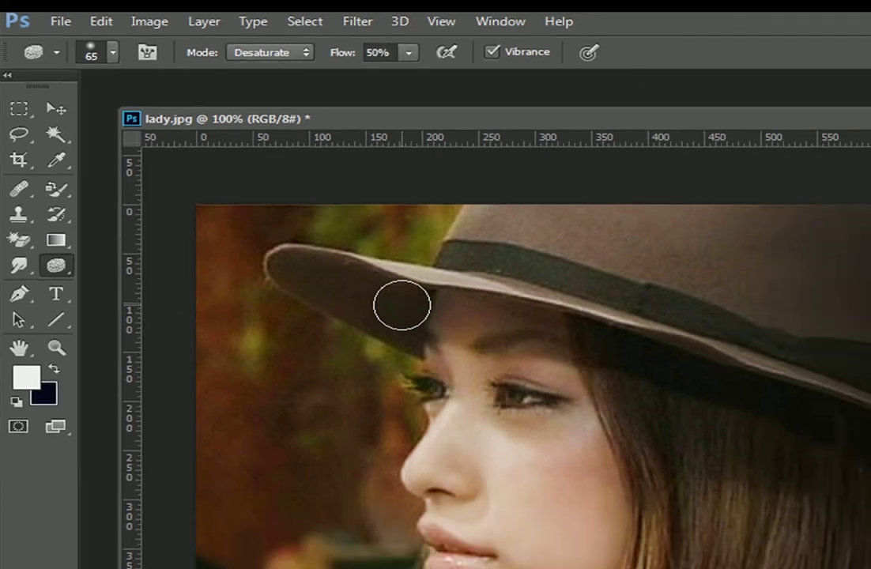
{"action": "key", "text": "bracketright"}
{"action": "key", "text": "bracketright"}
{"action": "key", "text": "bracketright"}
{"action": "key", "text": "bracketright"}
{"action": "key", "text": "bracketright"}
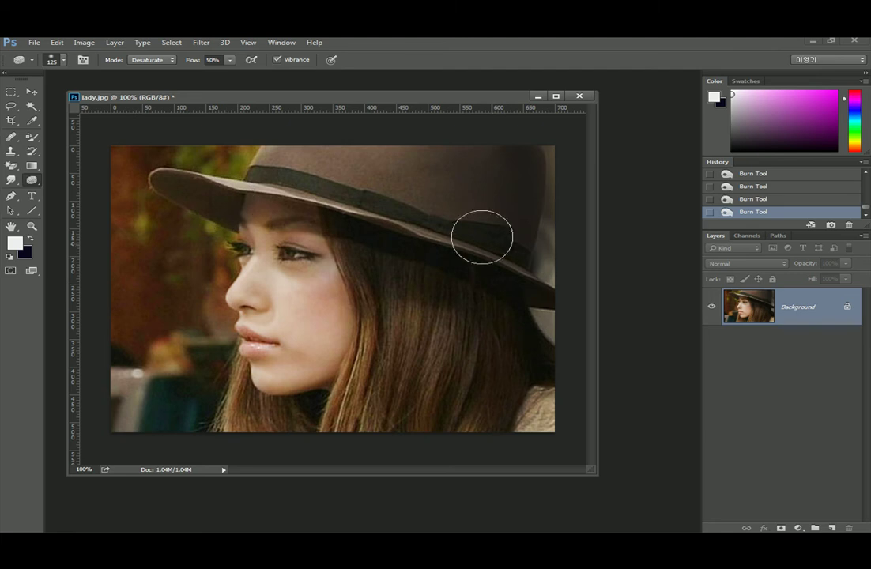
{"action": "mouse_move", "coordinate": [230, 197]}
{"action": "left_mouse_down"}
{"action": "mouse_move", "coordinate": [285, 153]}
{"action": "mouse_move", "coordinate": [271, 158]}
{"action": "mouse_move", "coordinate": [474, 162]}
{"action": "mouse_move", "coordinate": [301, 160]}
{"action": "mouse_move", "coordinate": [270, 158]}
{"action": "mouse_move", "coordinate": [473, 154]}
{"action": "mouse_move", "coordinate": [253, 149]}
{"action": "mouse_move", "coordinate": [272, 158]}
{"action": "left_mouse_up"}
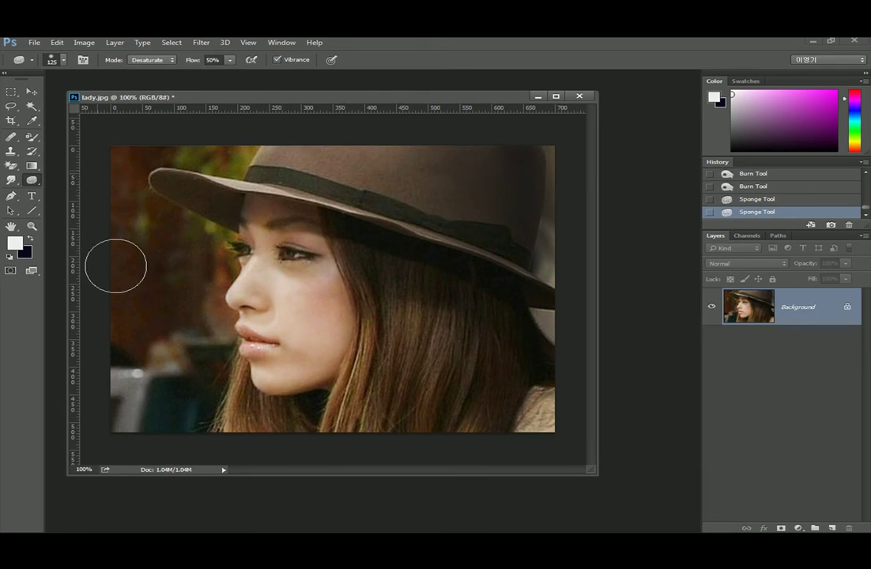
Finish desaturating the dark background, and saturate the hat and the woman's face using the Sponge Tool at 125 px and 50% flow.
{"action": "mouse_move", "coordinate": [117, 305]}
{"action": "left_mouse_down"}
{"action": "mouse_move", "coordinate": [136, 253]}
{"action": "mouse_move", "coordinate": [141, 157]}
{"action": "mouse_move", "coordinate": [233, 136]}
{"action": "left_mouse_up"}
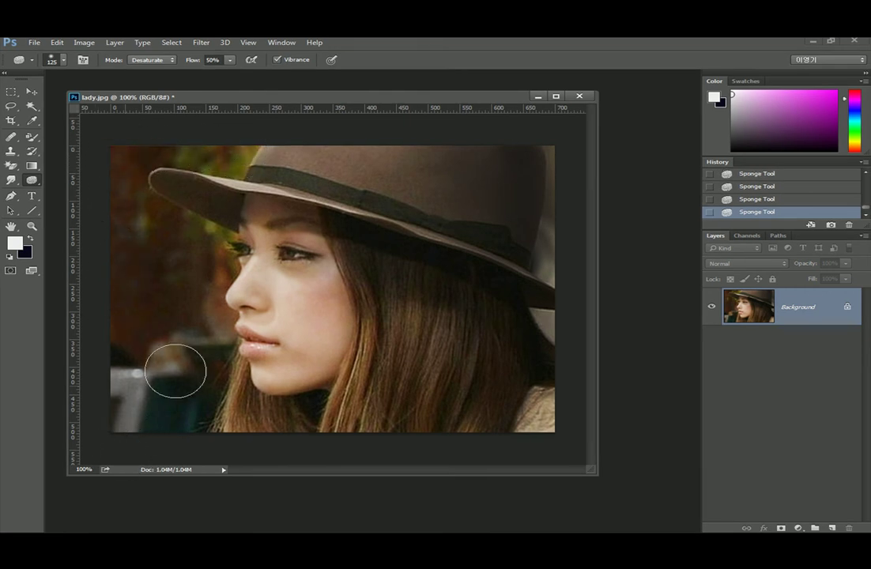
{"action": "left_click", "coordinate": [154, 62]}
{"action": "left_click", "coordinate": [150, 73]}
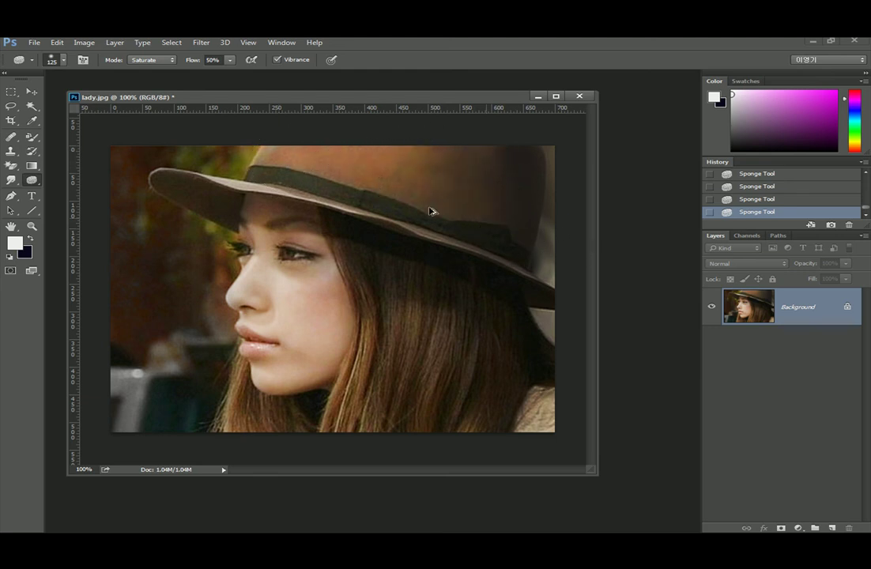
{"action": "key", "text": "ctrl+z"}
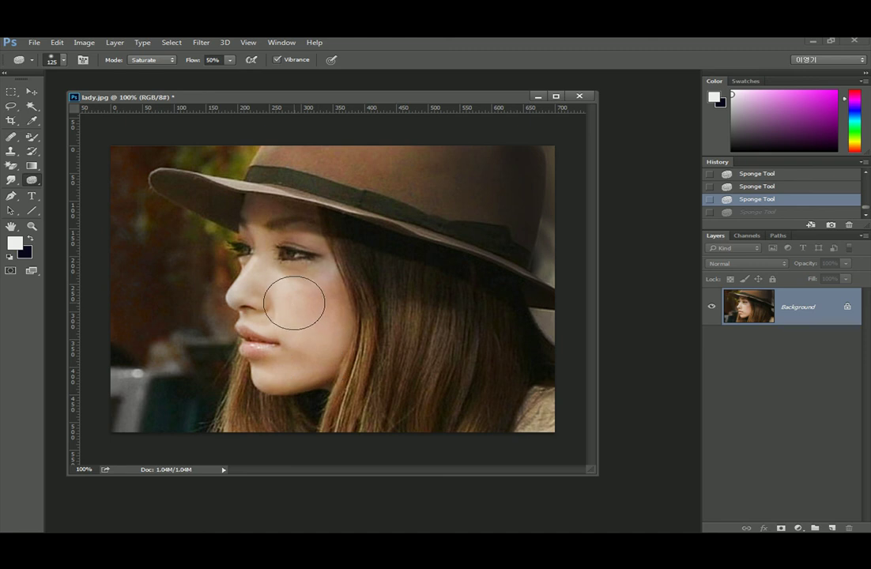
{"action": "left_click_drag", "start_coordinate": [298, 282], "coordinate": [307, 305]}
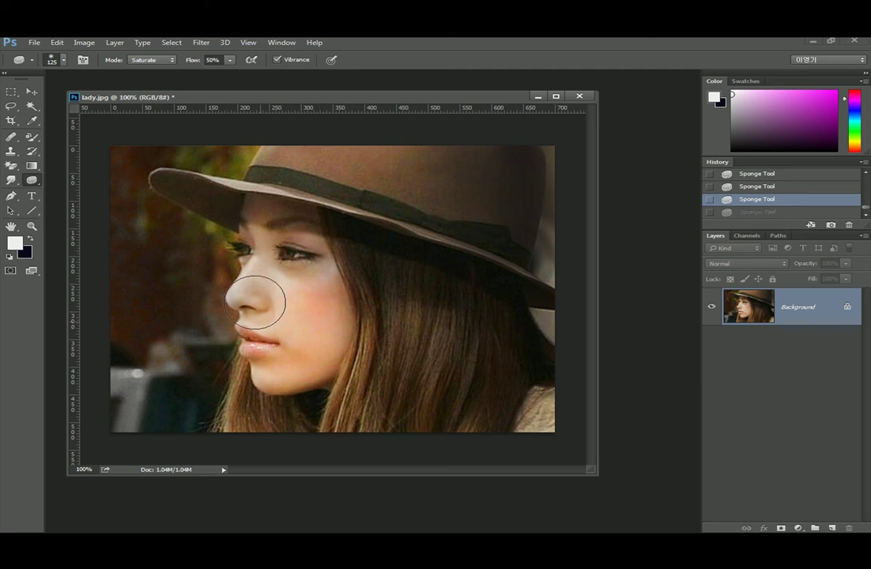
{"action": "key", "text": "ctrl+z"}
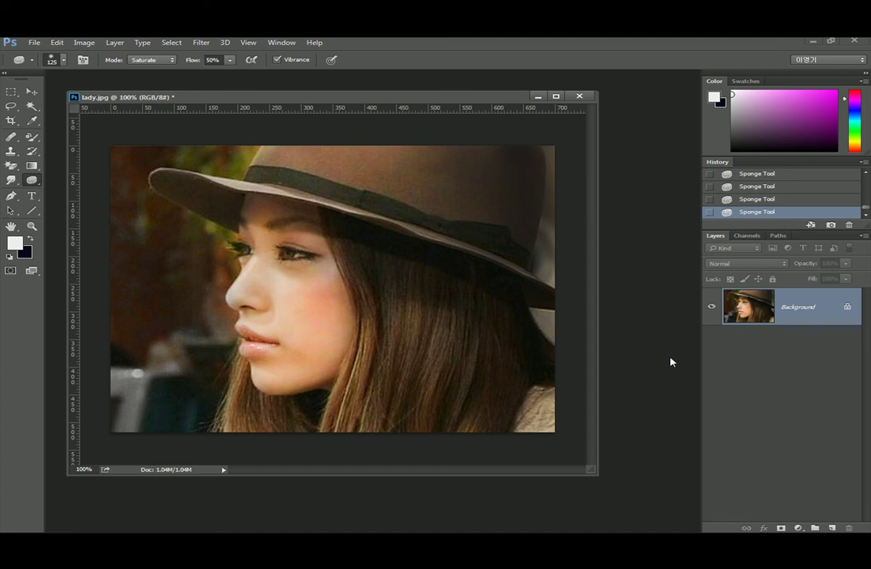
Desaturate the woman's hair with the Sponge Tool, using a 150 px brush at 50% flow.
{"action": "left_click", "coordinate": [154, 60]}
{"action": "left_click", "coordinate": [131, 70]}
{"action": "key", "text": "bracketright"}
{"action": "key", "text": "bracketright"}
{"action": "key", "text": "bracketright"}
{"action": "key", "text": "bracketright"}
{"action": "key", "text": "bracketright"}
{"action": "key", "text": "bracketright"}
{"action": "key", "text": "bracketright"}
{"action": "key", "text": "bracketright"}
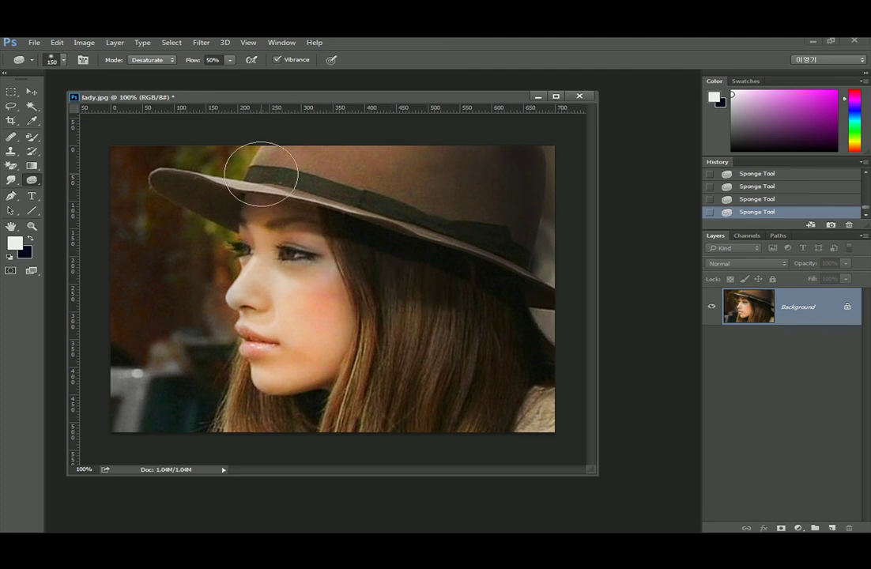
{"action": "mouse_move", "coordinate": [402, 381]}
{"action": "left_mouse_down"}
{"action": "mouse_move", "coordinate": [423, 342]}
{"action": "mouse_move", "coordinate": [389, 398]}
{"action": "mouse_move", "coordinate": [384, 349]}
{"action": "mouse_move", "coordinate": [365, 407]}
{"action": "mouse_move", "coordinate": [373, 263]}
{"action": "mouse_move", "coordinate": [383, 305]}
{"action": "mouse_move", "coordinate": [470, 293]}
{"action": "mouse_move", "coordinate": [466, 421]}
{"action": "mouse_move", "coordinate": [513, 366]}
{"action": "mouse_move", "coordinate": [494, 303]}
{"action": "mouse_move", "coordinate": [462, 369]}
{"action": "mouse_move", "coordinate": [420, 398]}
{"action": "mouse_move", "coordinate": [371, 354]}
{"action": "mouse_move", "coordinate": [352, 431]}
{"action": "mouse_move", "coordinate": [247, 434]}
{"action": "mouse_move", "coordinate": [387, 424]}
{"action": "mouse_move", "coordinate": [426, 412]}
{"action": "mouse_move", "coordinate": [466, 430]}
{"action": "mouse_move", "coordinate": [527, 343]}
{"action": "mouse_move", "coordinate": [350, 229]}
{"action": "mouse_move", "coordinate": [383, 286]}
{"action": "mouse_move", "coordinate": [368, 400]}
{"action": "mouse_move", "coordinate": [349, 445]}
{"action": "mouse_move", "coordinate": [425, 429]}
{"action": "mouse_move", "coordinate": [247, 439]}
{"action": "mouse_move", "coordinate": [210, 373]}
{"action": "mouse_move", "coordinate": [295, 439]}
{"action": "mouse_move", "coordinate": [399, 421]}
{"action": "mouse_move", "coordinate": [493, 387]}
{"action": "mouse_move", "coordinate": [511, 330]}
{"action": "mouse_move", "coordinate": [525, 372]}
{"action": "mouse_move", "coordinate": [511, 320]}
{"action": "mouse_move", "coordinate": [441, 407]}
{"action": "mouse_move", "coordinate": [480, 364]}
{"action": "mouse_move", "coordinate": [486, 432]}
{"action": "mouse_move", "coordinate": [502, 305]}
{"action": "mouse_move", "coordinate": [549, 369]}
{"action": "mouse_move", "coordinate": [357, 237]}
{"action": "mouse_move", "coordinate": [379, 276]}
{"action": "mouse_move", "coordinate": [364, 403]}
{"action": "mouse_move", "coordinate": [263, 401]}
{"action": "left_mouse_up"}
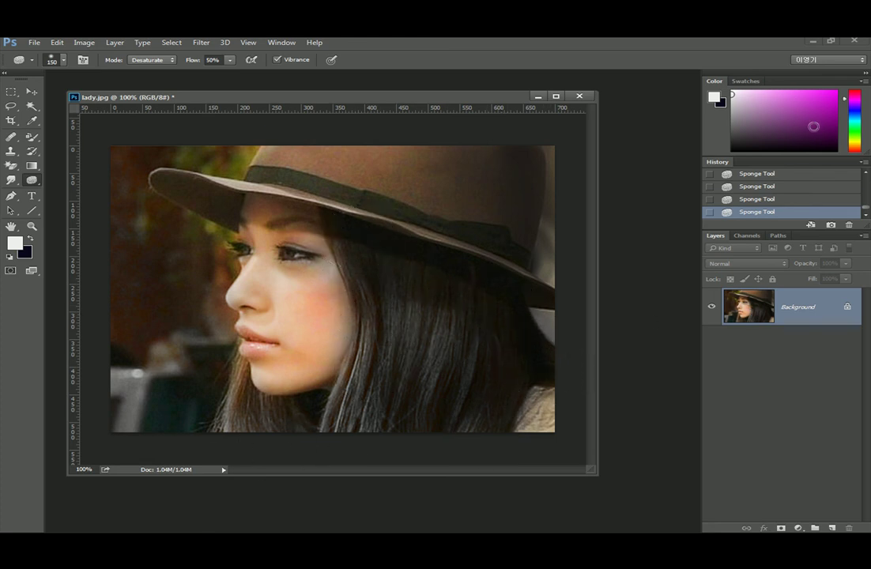
Compare the retouched photo with its originally opened history state and return to the latest state.
{"action": "scroll", "coordinate": [789, 189], "scroll_direction": "up", "scroll_amount": 10}
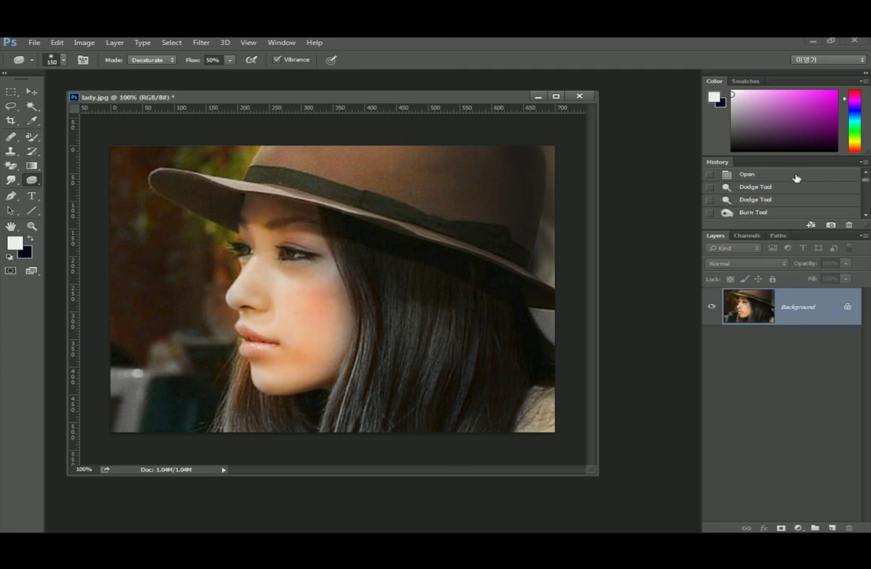
{"action": "left_click", "coordinate": [747, 192]}
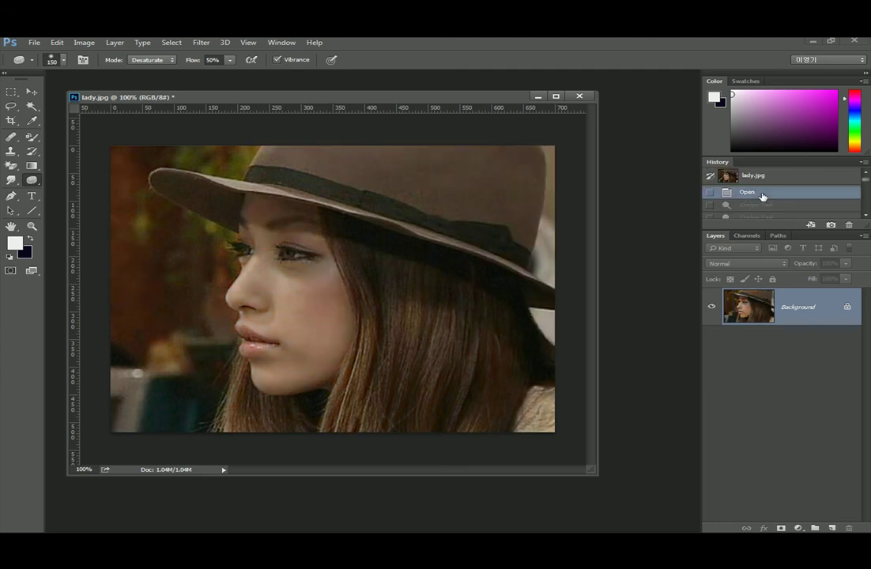
{"action": "key", "text": "ctrl+z"}
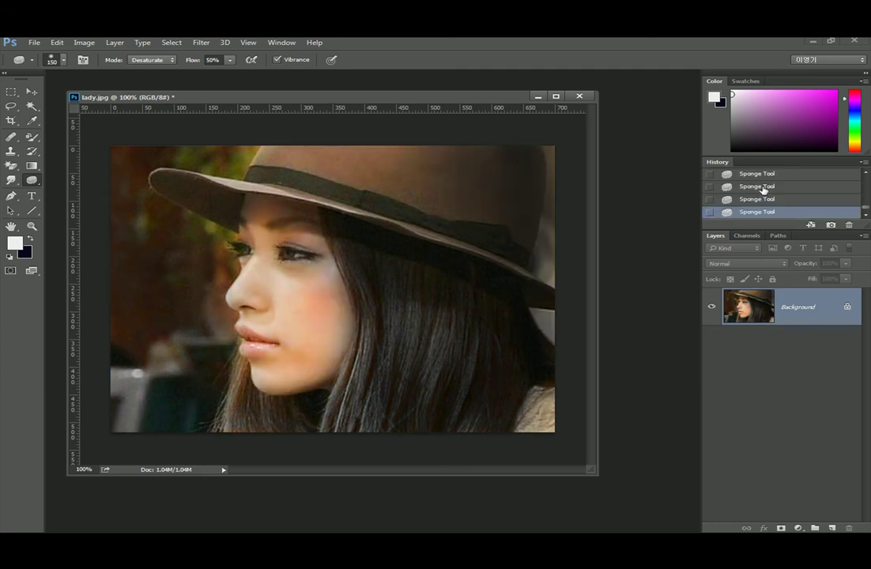
{"action": "key", "text": "ctrl+z"}
Restore the hat's original colour by painting over it with a 300 px History Brush at 100% opacity.
{"action": "left_click", "coordinate": [31, 150]}
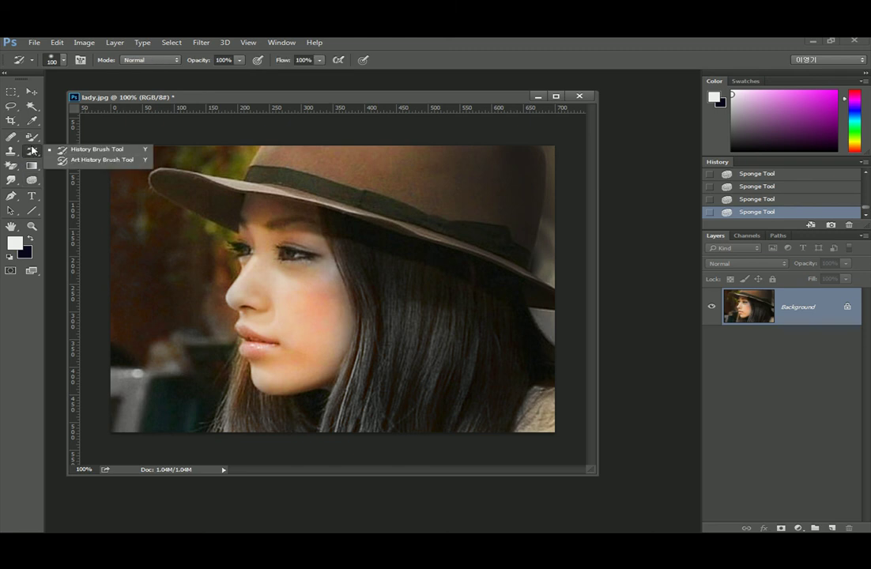
{"action": "left_click", "coordinate": [93, 149]}
{"action": "key", "text": "bracketright"}
{"action": "key", "text": "bracketright"}
{"action": "key", "text": "bracketright"}
{"action": "key", "text": "bracketright"}
{"action": "key", "text": "bracketright"}
{"action": "key", "text": "bracketright"}
{"action": "key", "text": "bracketright"}
{"action": "key", "text": "bracketright"}
{"action": "key", "text": "bracketright"}
{"action": "key", "text": "bracketright"}
{"action": "key", "text": "bracketleft"}
{"action": "key", "text": "bracketleft"}
{"action": "key", "text": "bracketleft"}
{"action": "key", "text": "bracketleft"}
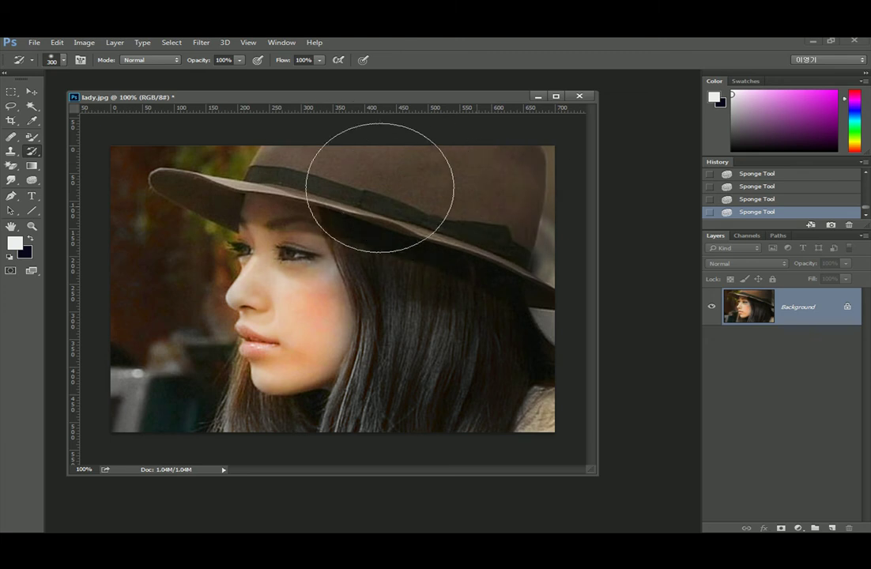
{"action": "mouse_move", "coordinate": [309, 164]}
{"action": "left_mouse_down"}
{"action": "mouse_move", "coordinate": [185, 166]}
{"action": "mouse_move", "coordinate": [218, 132]}
{"action": "left_mouse_up"}
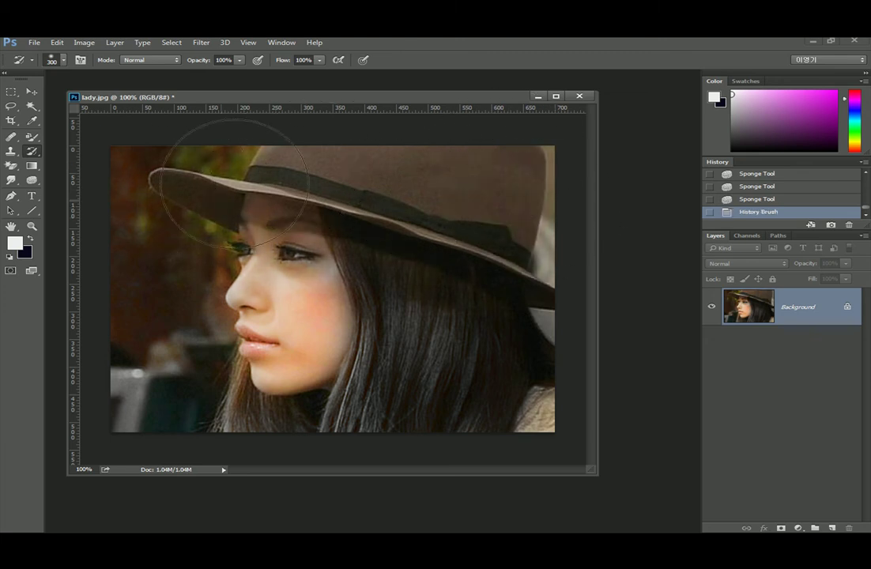
Lasso the hat's crown and try a Hue/Saturation adjustment of +60 saturation on it, cancelling the adjustment and deselecting.
{"action": "left_click", "coordinate": [11, 105]}
{"action": "mouse_move", "coordinate": [254, 171]}
{"action": "left_mouse_down"}
{"action": "mouse_move", "coordinate": [325, 179]}
{"action": "mouse_move", "coordinate": [528, 245]}
{"action": "mouse_move", "coordinate": [543, 147]}
{"action": "left_mouse_up"}
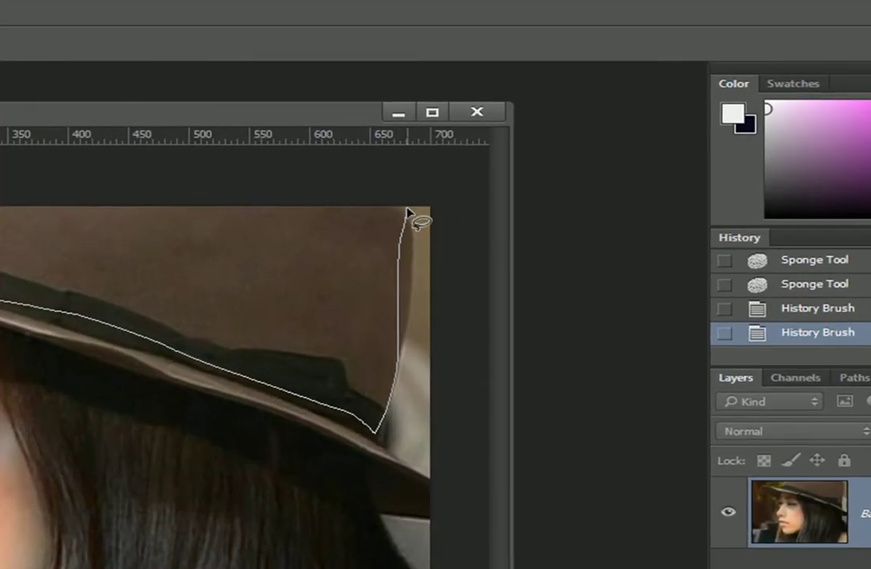
{"action": "left_click_drag", "start_coordinate": [407, 213], "coordinate": [1, 204]}
{"action": "key", "text": "ctrl+u"}
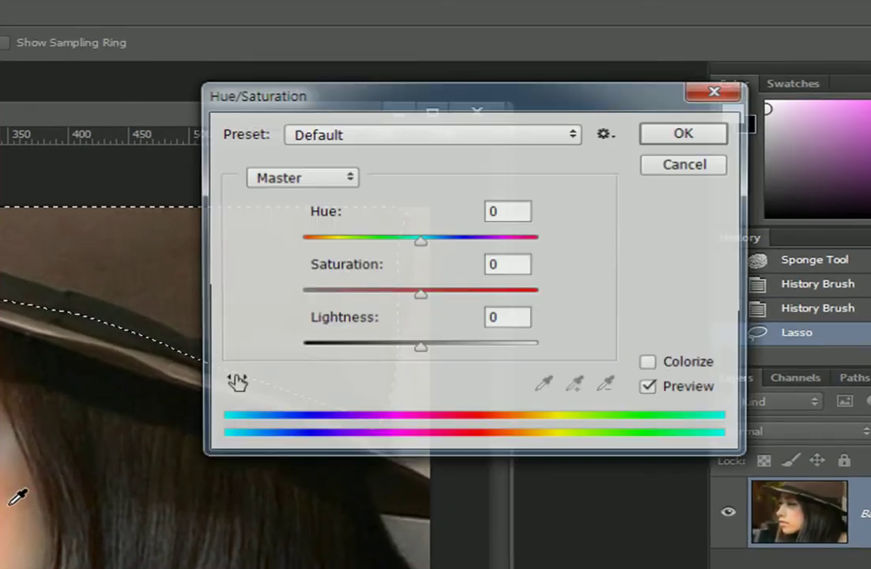
{"action": "left_click_drag", "start_coordinate": [415, 290], "coordinate": [491, 292]}
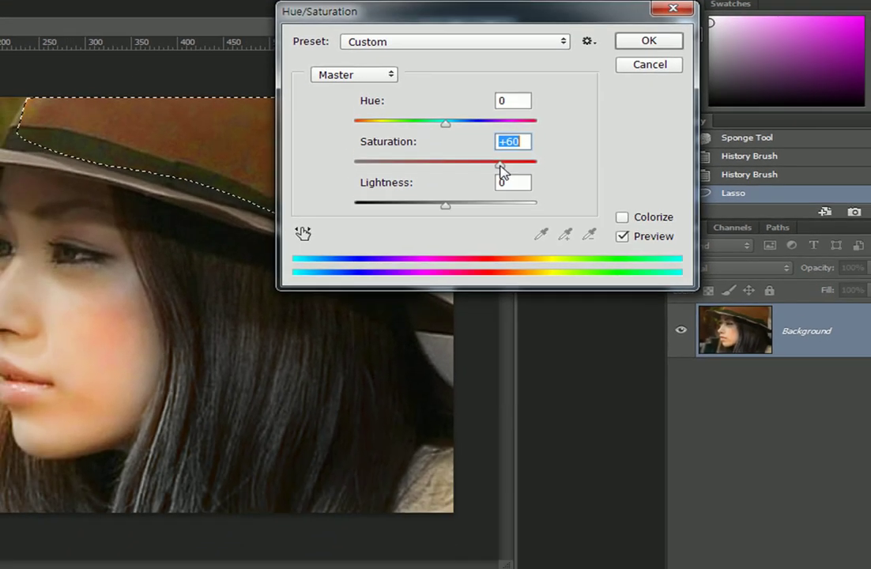
{"action": "left_click_drag", "start_coordinate": [540, 20], "coordinate": [498, 294]}
{"action": "left_click", "coordinate": [588, 341]}
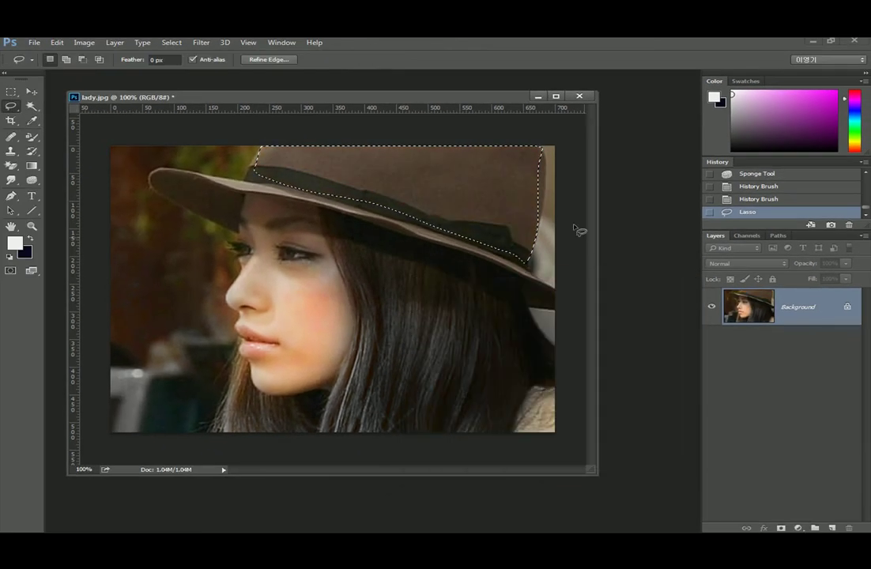
{"action": "left_click", "coordinate": [272, 237]}
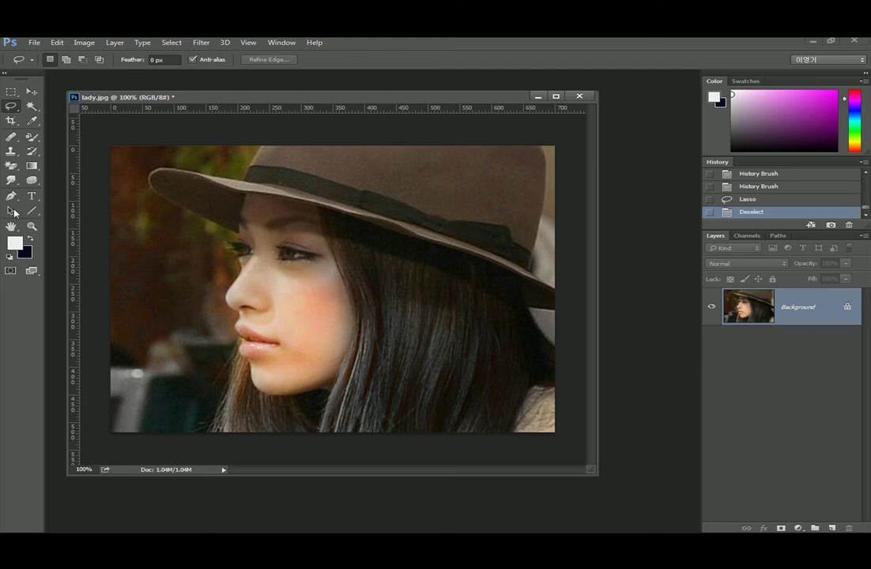
Set the Sponge Tool to Saturate and paint over the background beside the hat with the 150 px brush at 50% flow.
{"action": "left_click", "coordinate": [30, 181]}
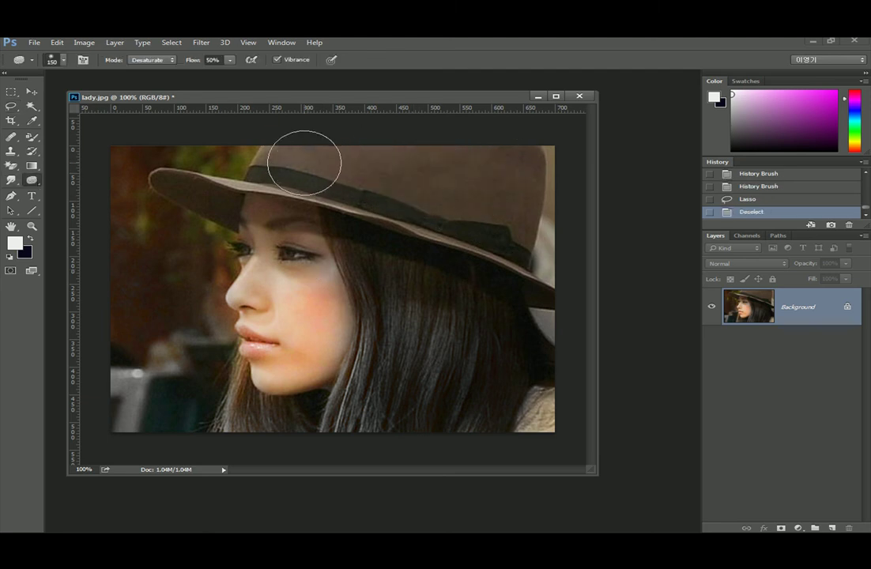
{"action": "left_click", "coordinate": [152, 60]}
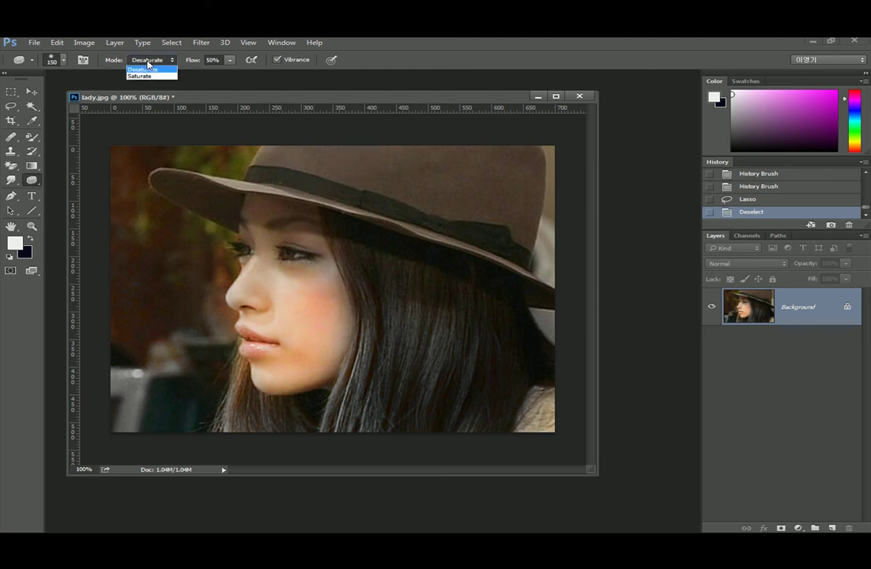
{"action": "left_click", "coordinate": [155, 76]}
{"action": "mouse_move", "coordinate": [240, 132]}
{"action": "left_mouse_down"}
{"action": "mouse_move", "coordinate": [268, 133]}
{"action": "mouse_move", "coordinate": [126, 169]}
{"action": "left_mouse_up"}
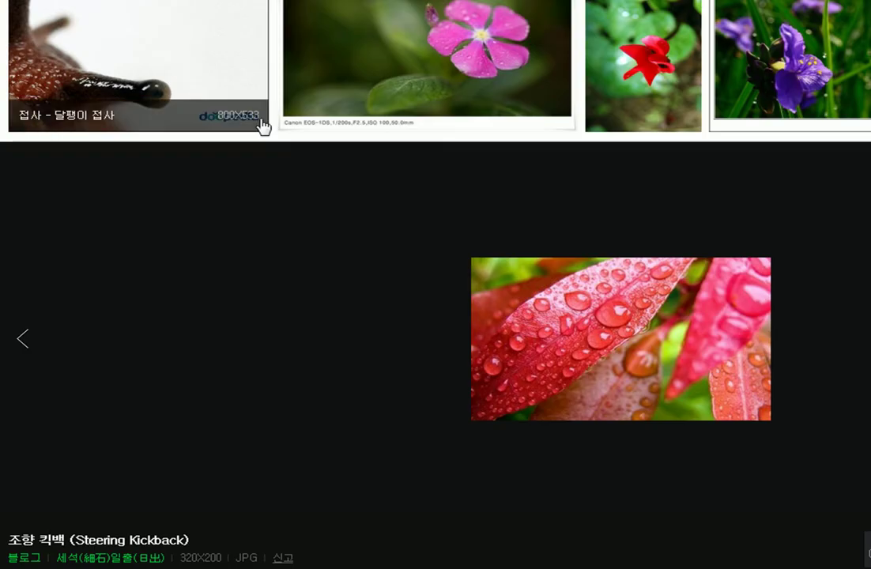
{"action": "scroll", "coordinate": [577, 101], "scroll_direction": "up", "scroll_amount": 4}
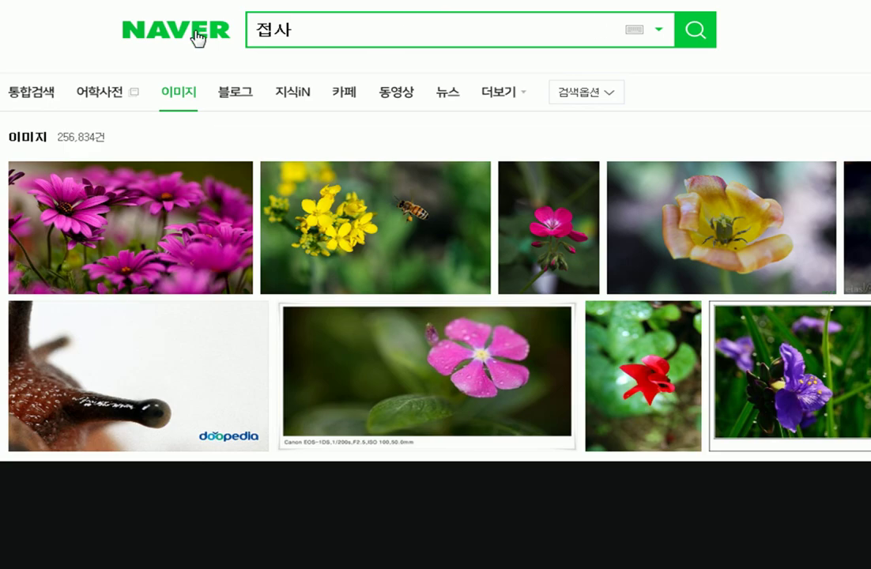
{"action": "left_click", "coordinate": [196, 35]}
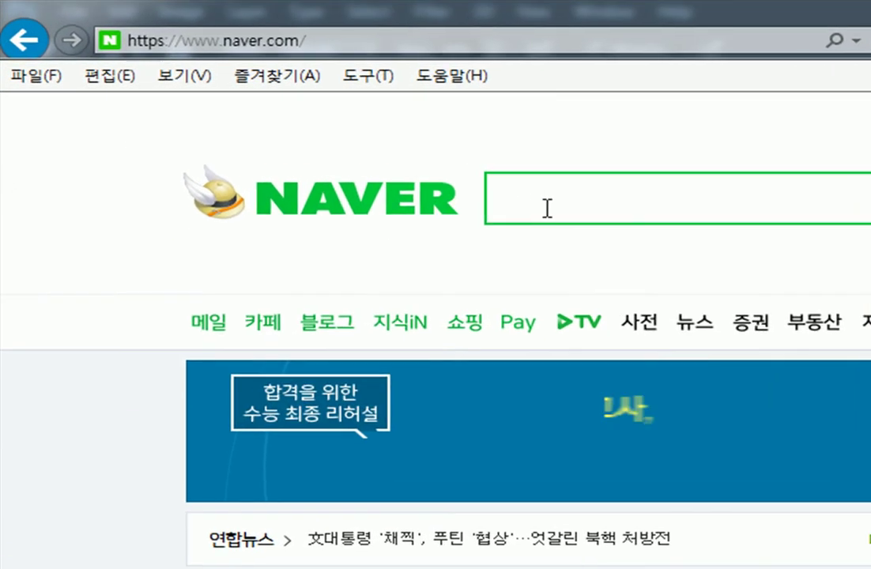
{"action": "type", "text": "지"}
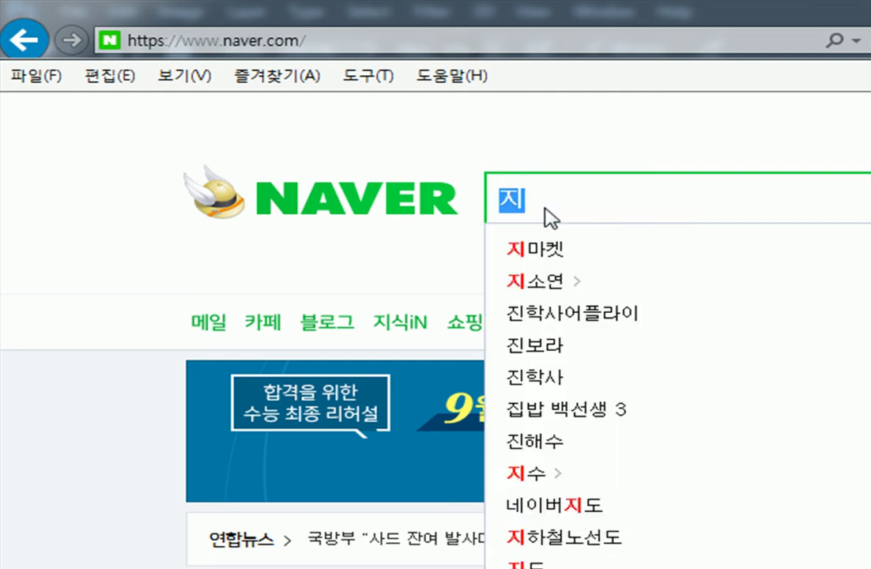
{"action": "type", "text": "트시슽템"}
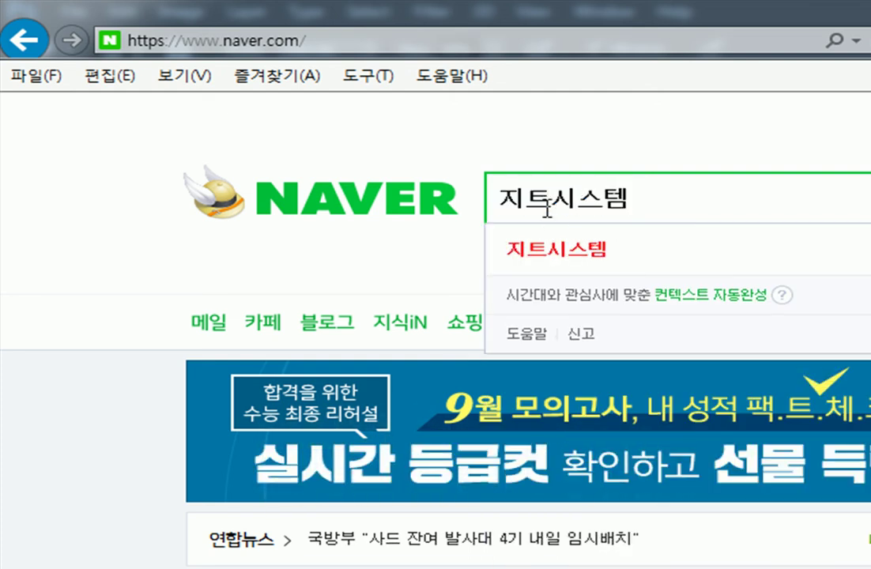
{"action": "key", "text": "Return"}
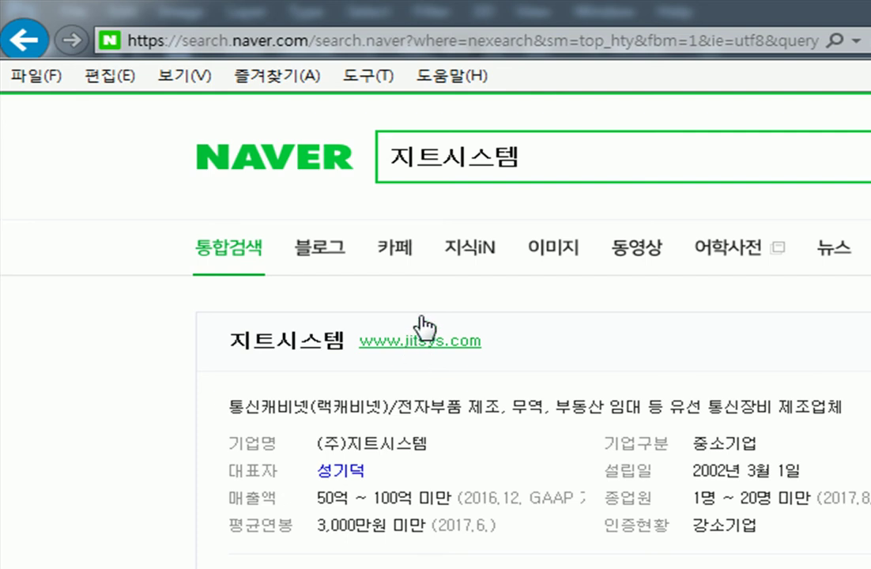
{"action": "left_click", "coordinate": [478, 343]}
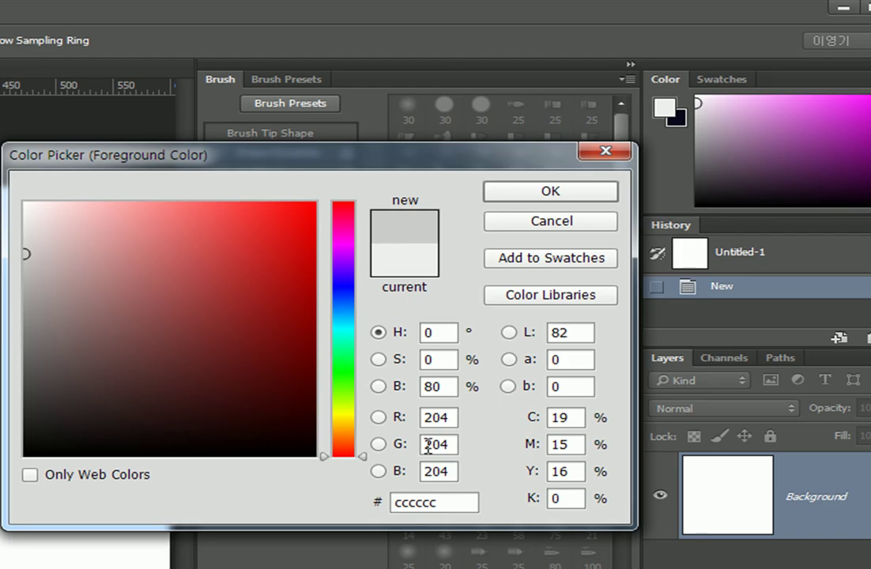
In Photoshop, apply #cccccc as the foreground colour, collapse the Brush panel and fill the blank Background layer with that grey.
{"action": "left_click", "coordinate": [545, 193]}
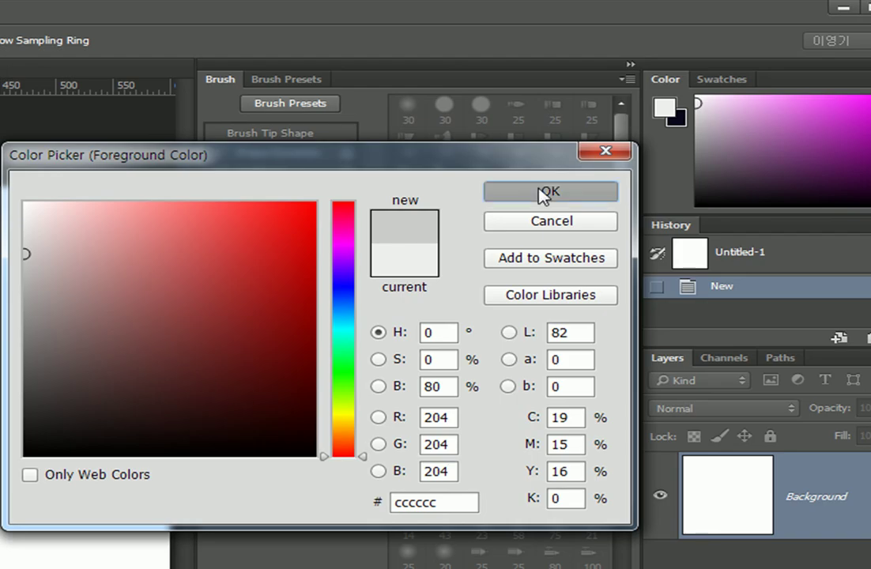
{"action": "left_click", "coordinate": [629, 64]}
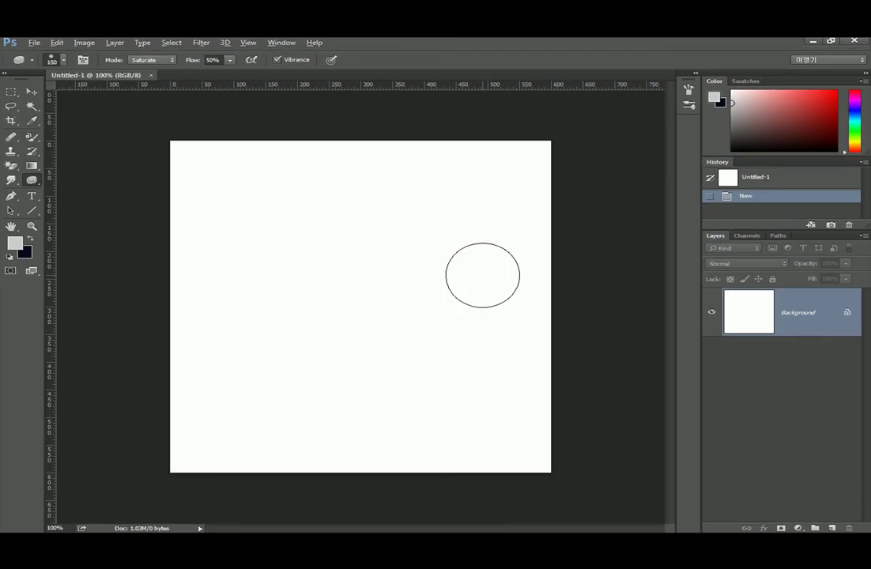
{"action": "key", "text": "alt+BackSpace"}
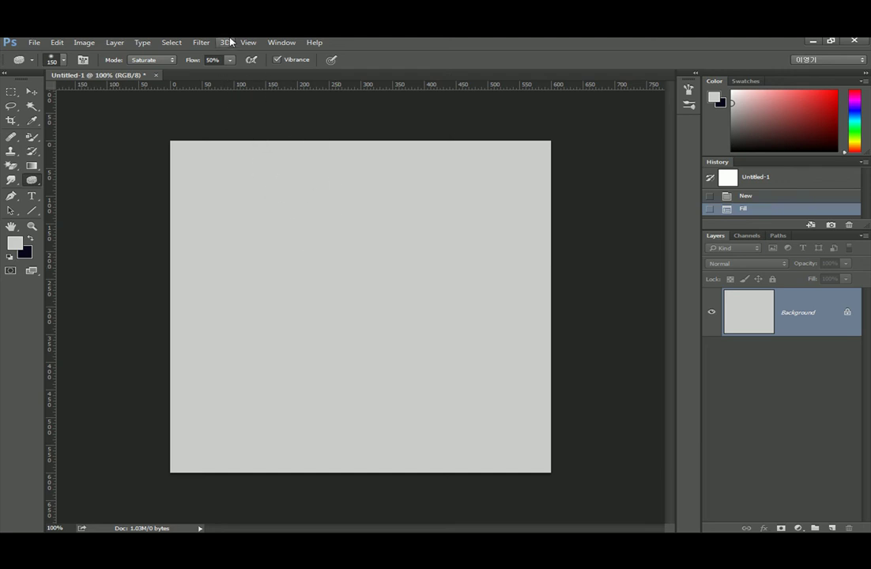
{"action": "left_click", "coordinate": [201, 42]}
{"action": "mouse_move", "coordinate": [237, 197]}
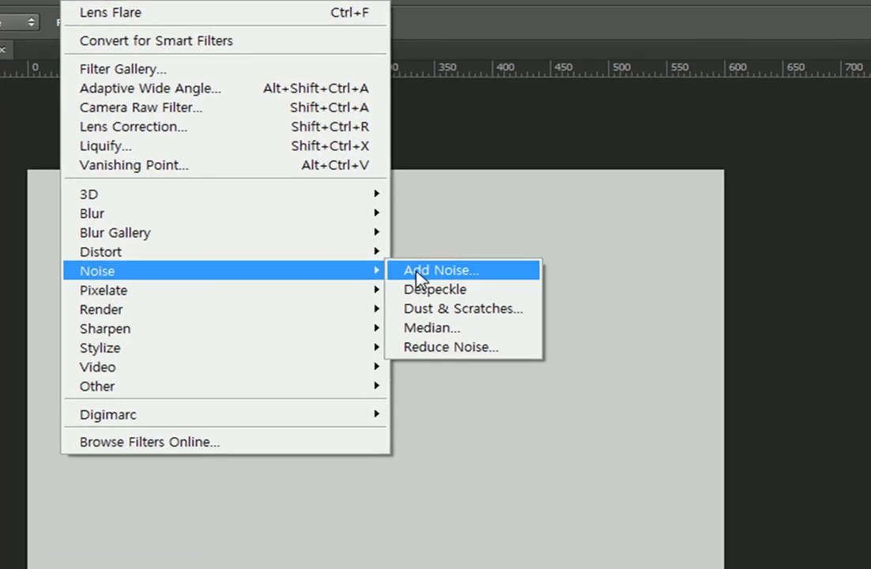
{"action": "left_click", "coordinate": [416, 273]}
{"action": "left_click_drag", "start_coordinate": [502, 122], "coordinate": [699, 26]}
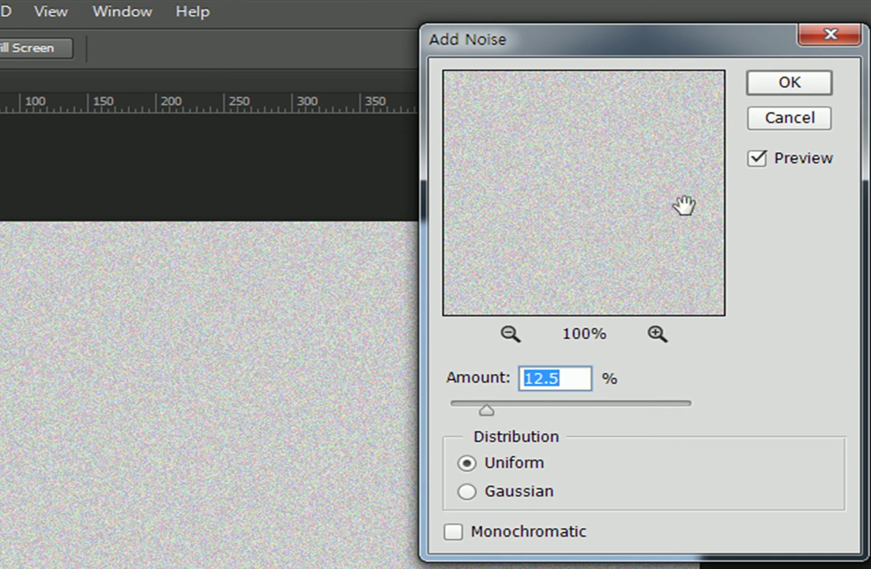
{"action": "left_click", "coordinate": [527, 539]}
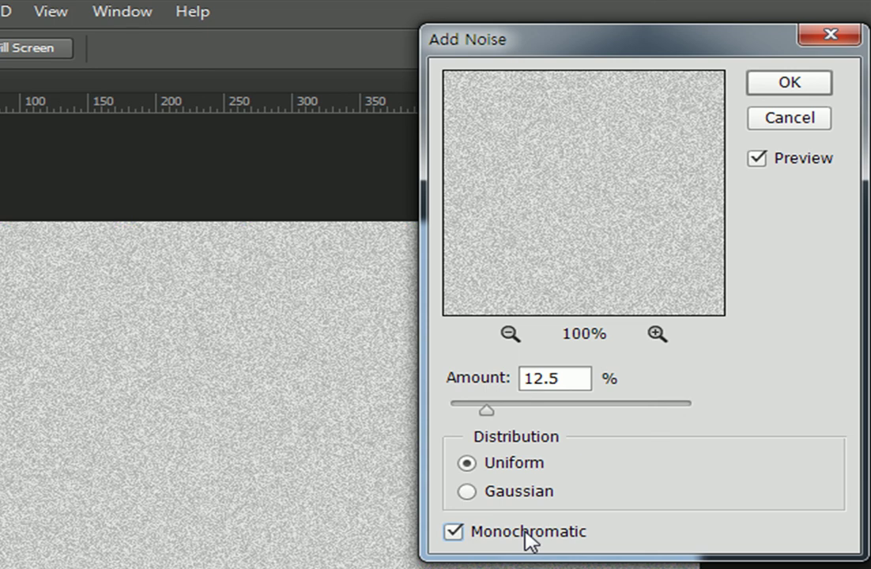
{"action": "left_click", "coordinate": [458, 535]}
{"action": "left_click_drag", "start_coordinate": [522, 409], "coordinate": [616, 411]}
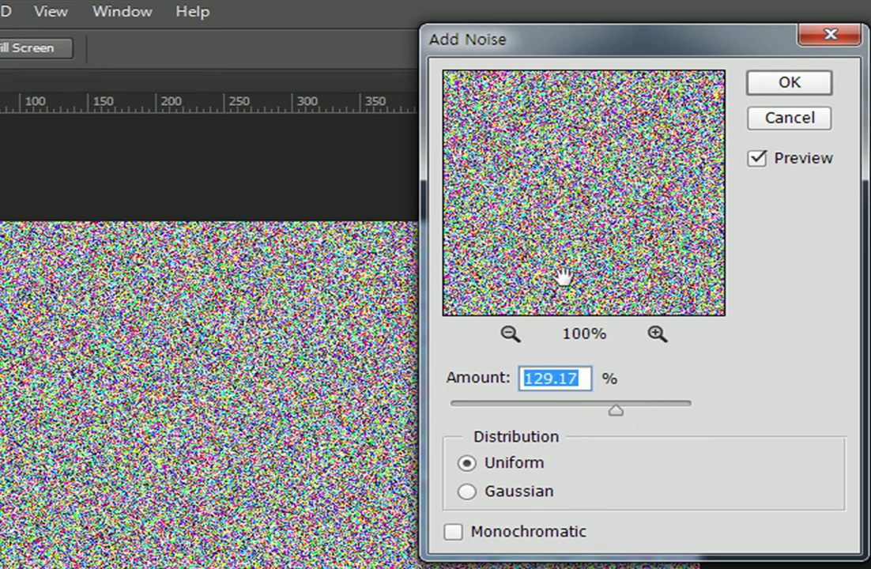
{"action": "left_click", "coordinate": [472, 540]}
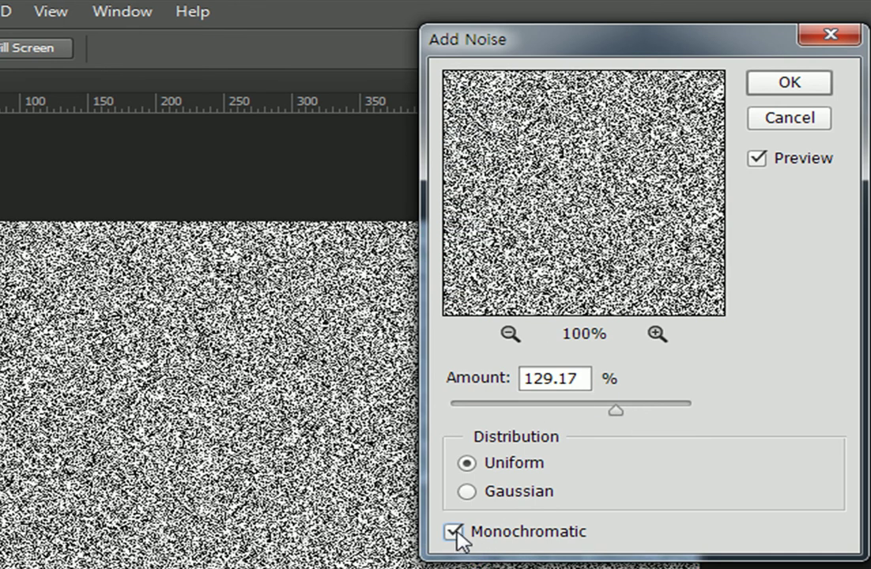
{"action": "left_click", "coordinate": [558, 406]}
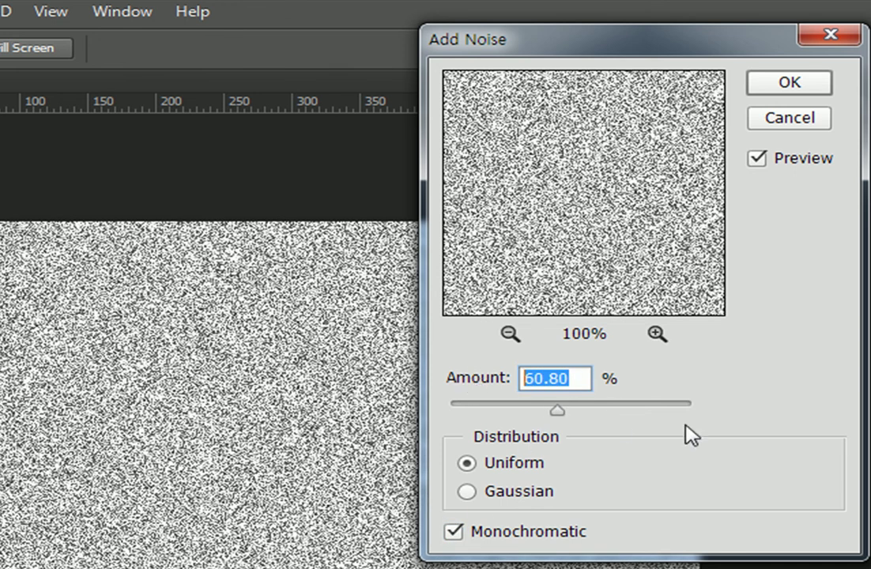
{"action": "left_click", "coordinate": [787, 119]}
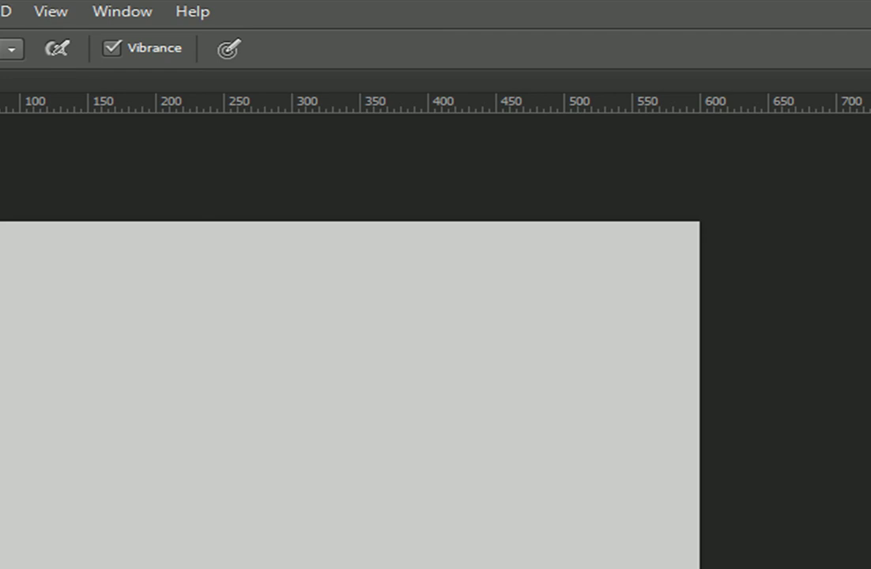
Apply the Add Noise filter to the grey Background layer with a 100% amount, Uniform distribution and Monochromatic enabled.
{"action": "key", "text": "alt+t"}
{"action": "mouse_move", "coordinate": [3, 345]}
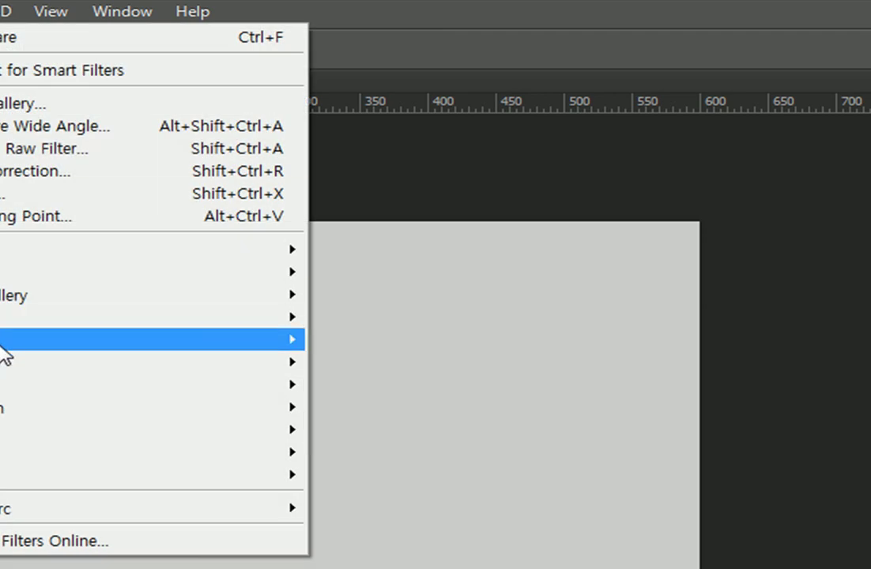
{"action": "left_click", "coordinate": [346, 340]}
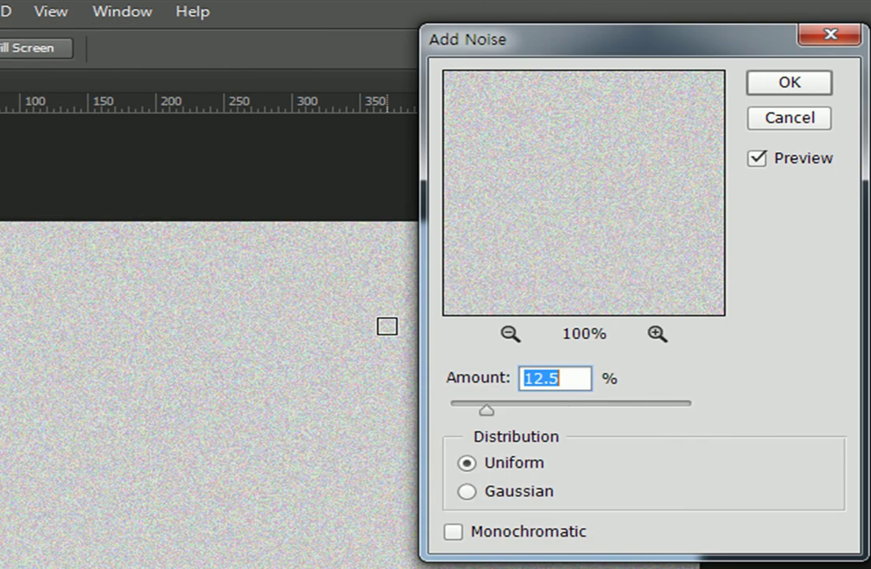
{"action": "left_click", "coordinate": [521, 534]}
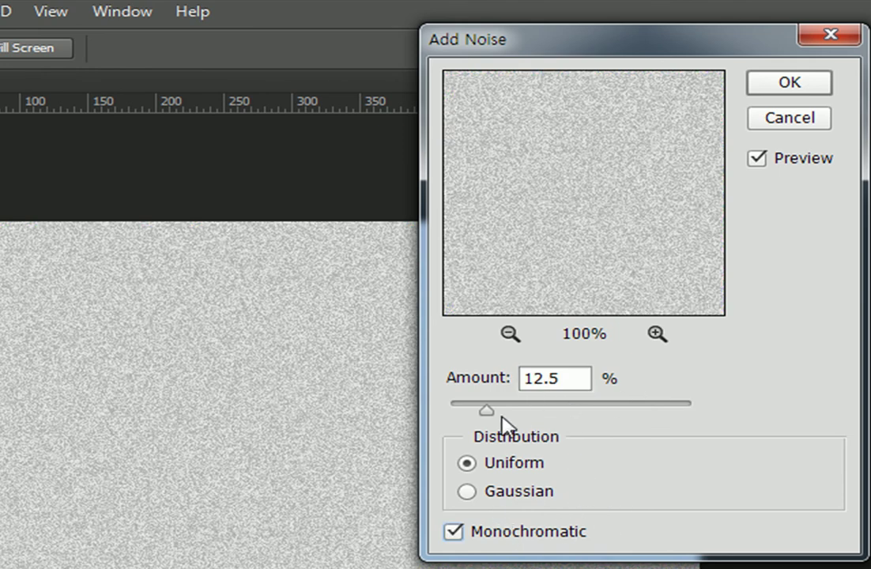
{"action": "left_click_drag", "start_coordinate": [487, 410], "coordinate": [773, 421]}
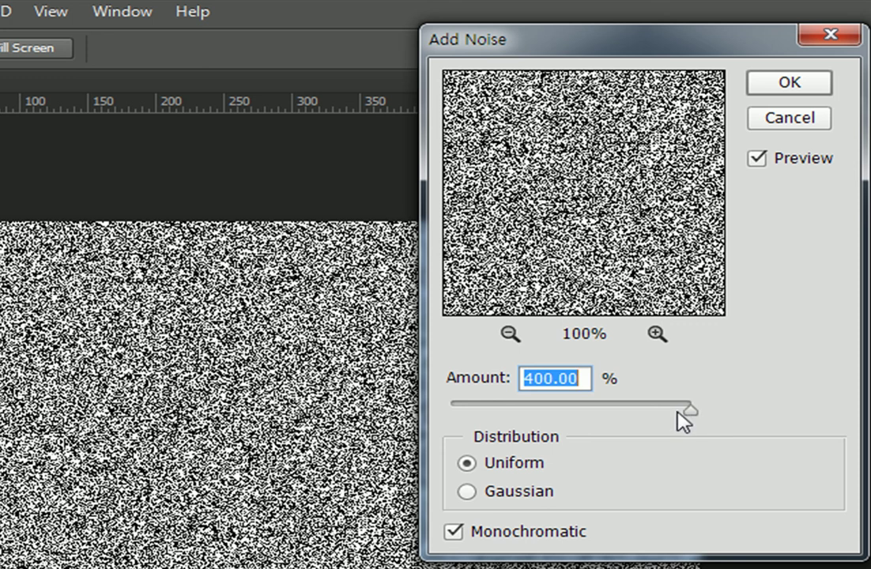
{"action": "type", "text": "100"}
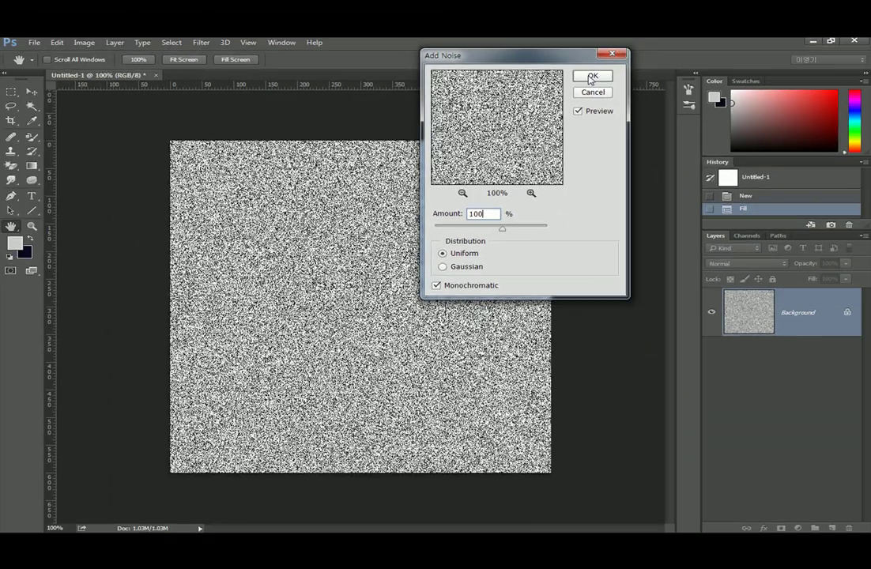
{"action": "left_click", "coordinate": [781, 83]}
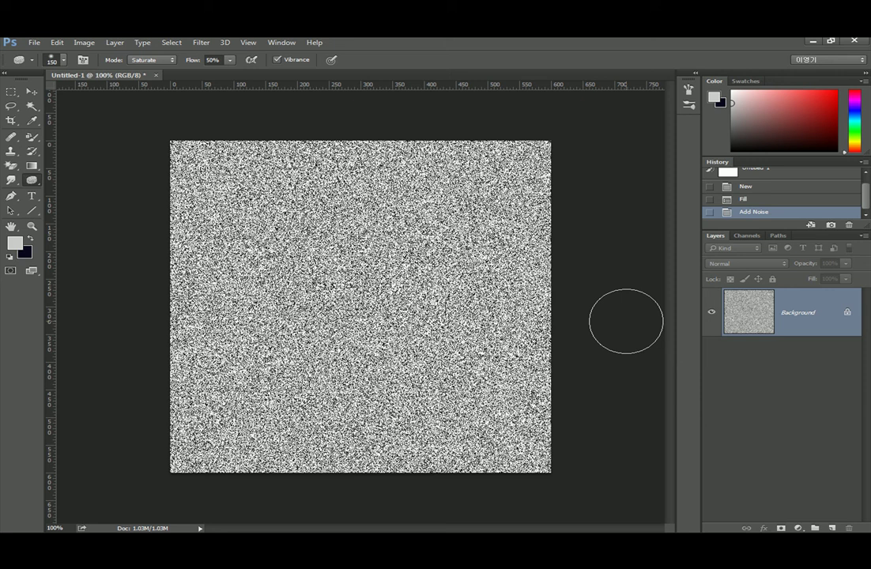
{"action": "left_click", "coordinate": [201, 42]}
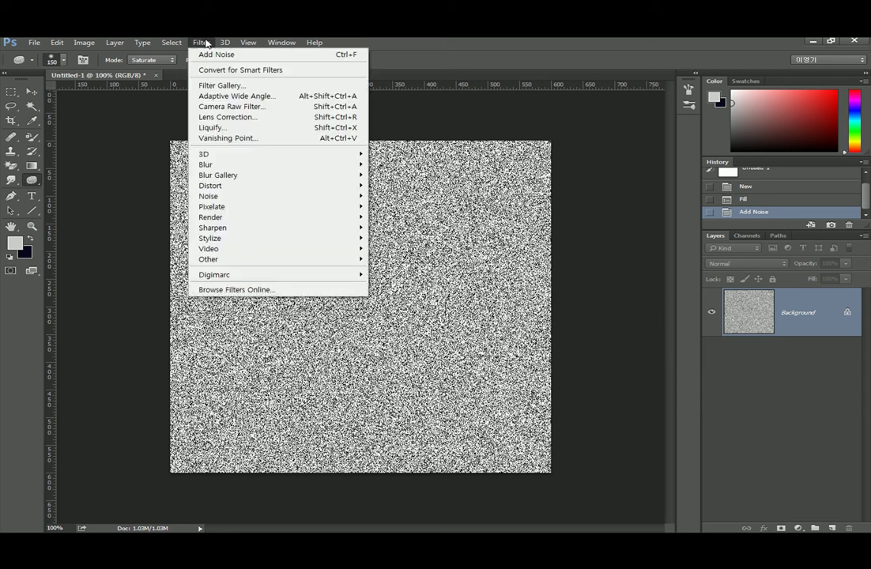
{"action": "mouse_move", "coordinate": [271, 240]}
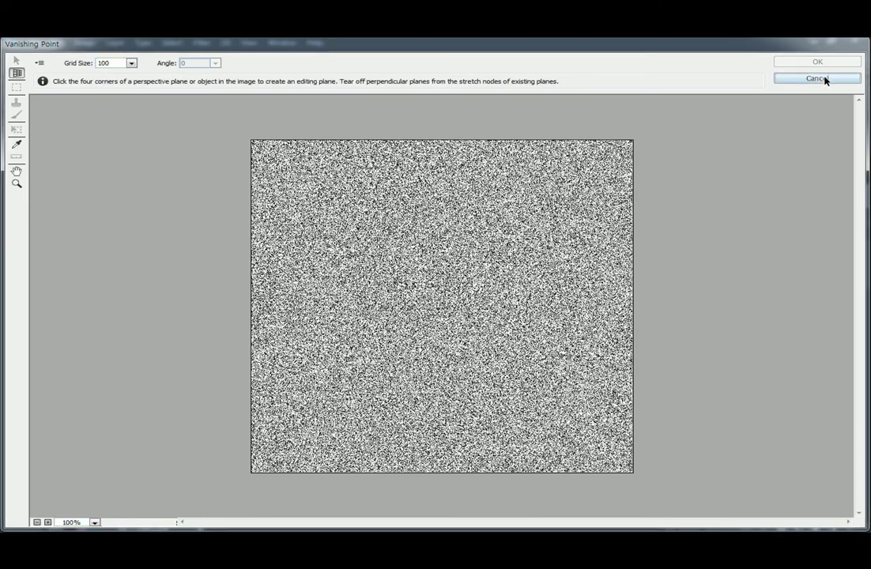
{"action": "left_click", "coordinate": [815, 79]}
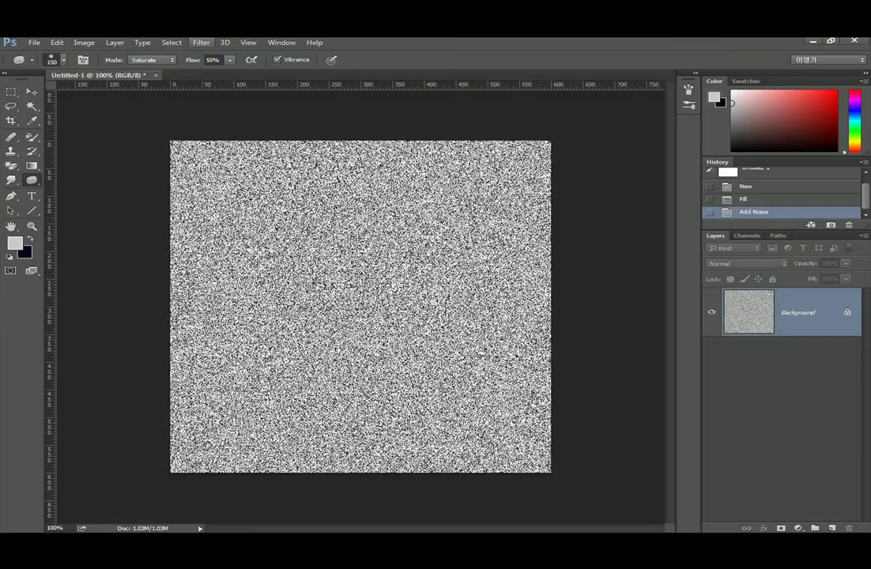
Apply the Emboss filter to the noise with an angle of 132°, a height of 2 pixels and an amount of 100%.
{"action": "left_click", "coordinate": [201, 42]}
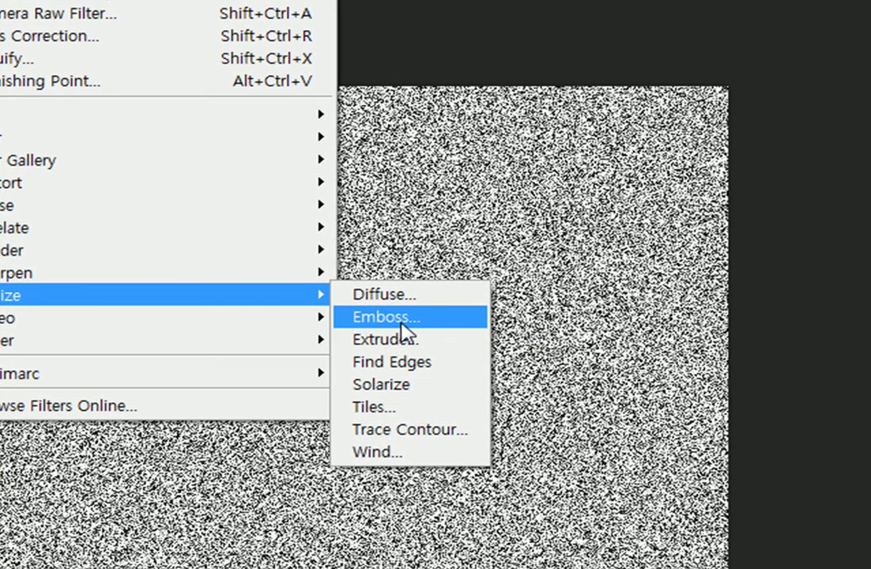
{"action": "left_click", "coordinate": [842, 431]}
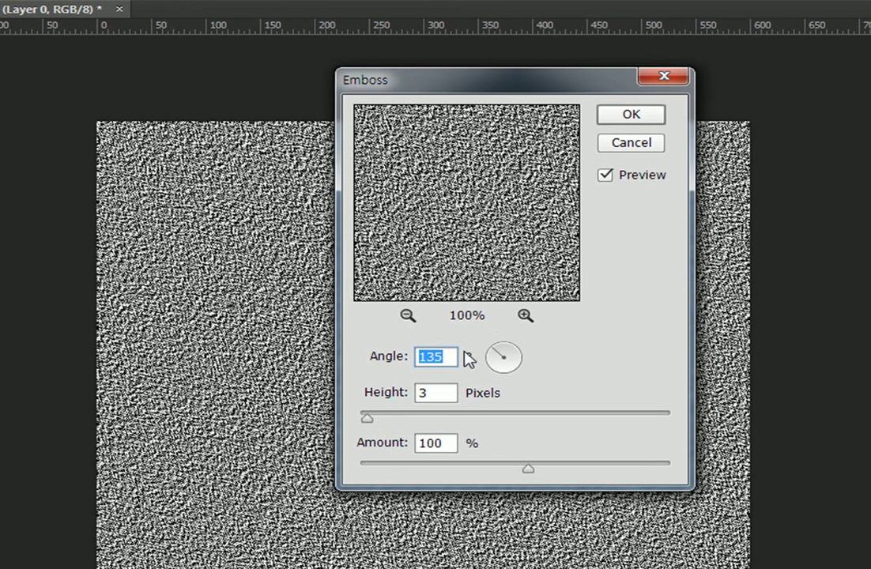
{"action": "left_click", "coordinate": [515, 359]}
{"action": "left_click_drag", "start_coordinate": [519, 361], "coordinate": [492, 350]}
{"action": "double_click", "coordinate": [445, 392]}
{"action": "type", "text": "1"}
{"action": "left_click", "coordinate": [385, 392]}
{"action": "type", "text": "2"}
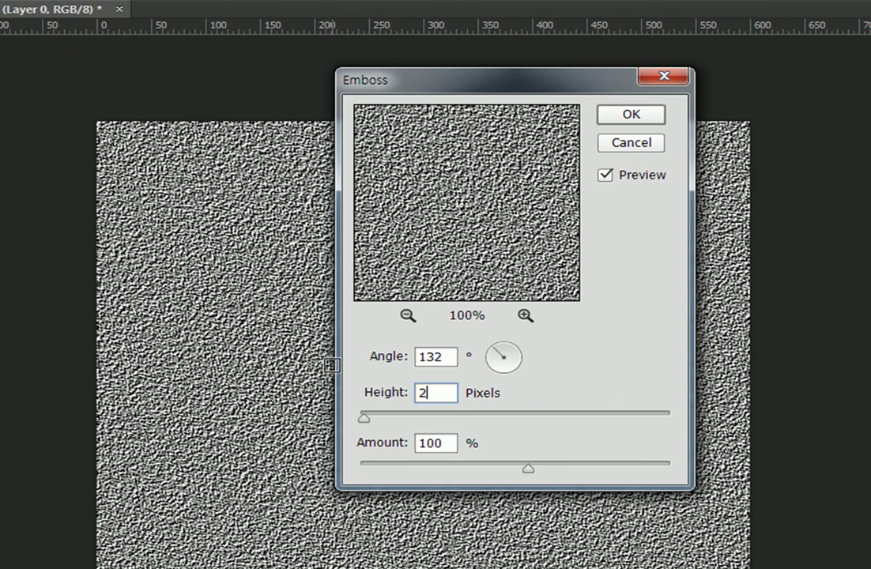
{"action": "left_click_drag", "start_coordinate": [528, 468], "coordinate": [401, 469]}
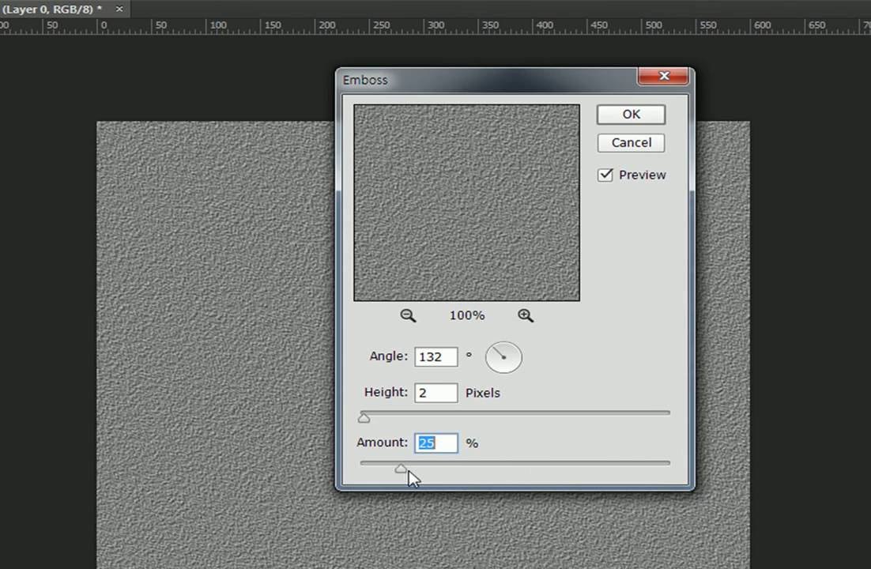
{"action": "type", "text": "100"}
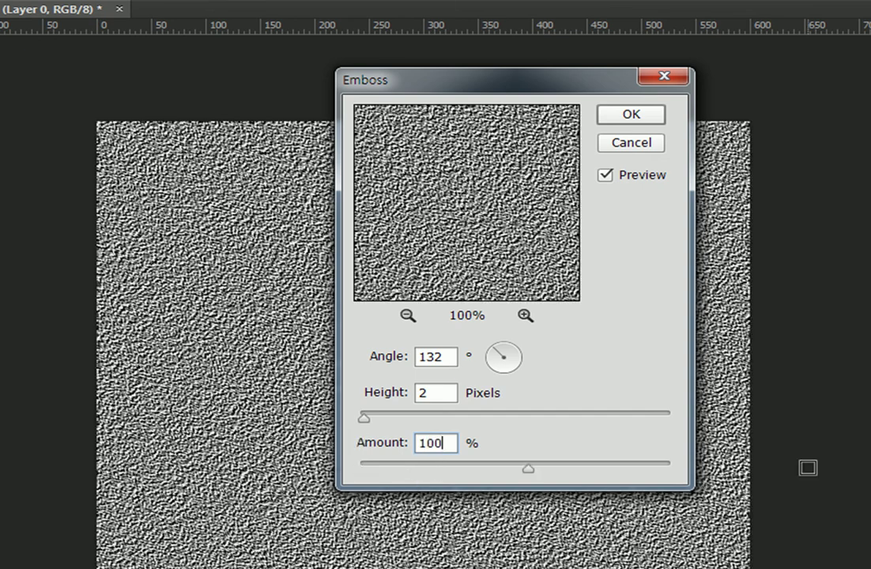
{"action": "left_click", "coordinate": [631, 116]}
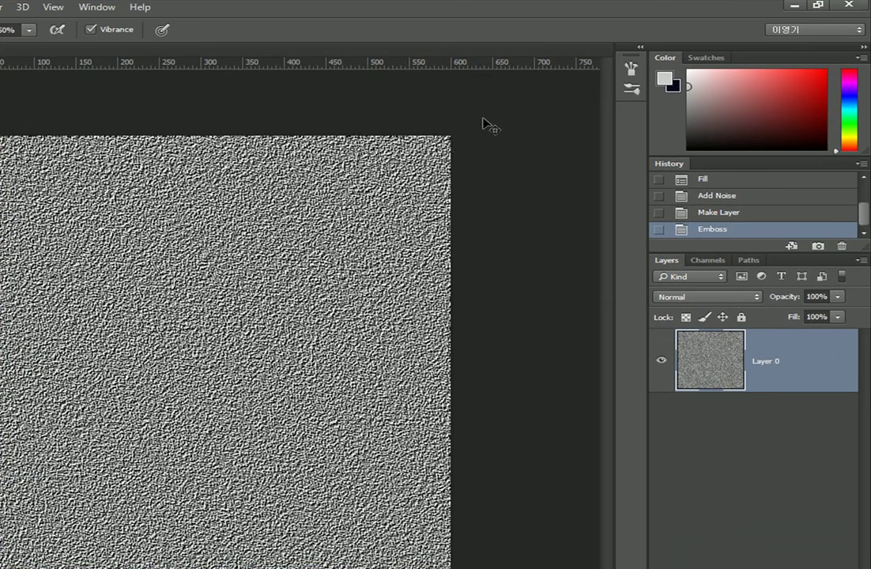
Colorize the embossed texture sandy brown with Hue/Saturation, using hue 31, saturation 36 and lightness 0.
{"action": "key", "text": "ctrl+u"}
{"action": "left_click_drag", "start_coordinate": [457, 317], "coordinate": [608, 28]}
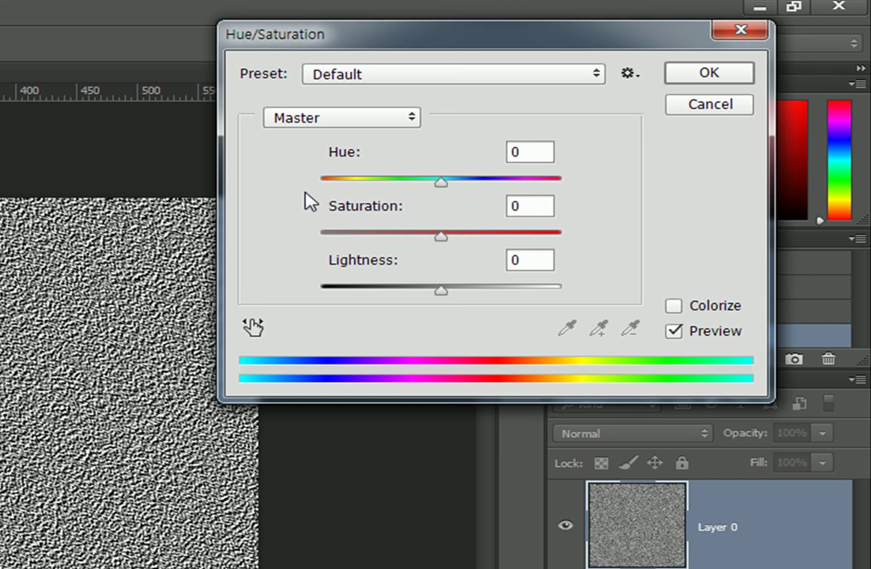
{"action": "left_click_drag", "start_coordinate": [440, 181], "coordinate": [460, 185]}
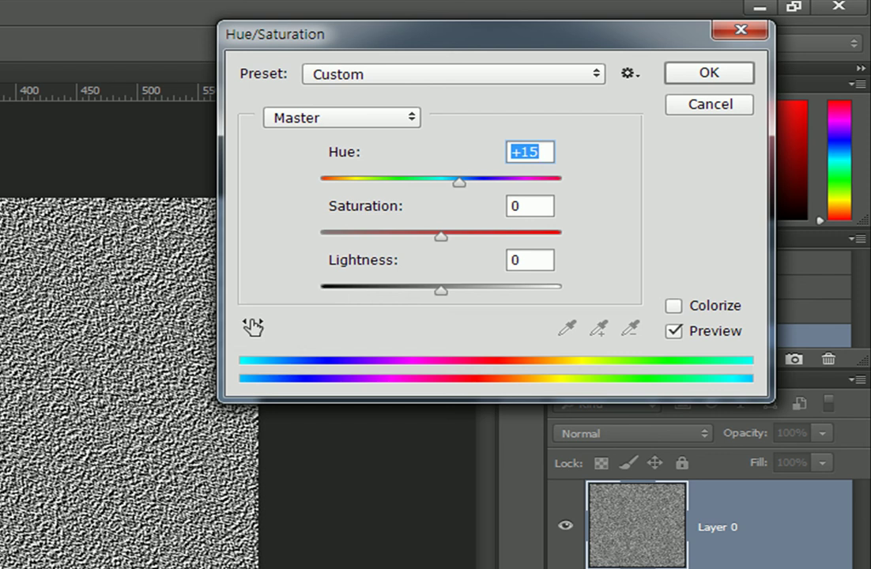
{"action": "left_click", "coordinate": [673, 306]}
{"action": "left_click", "coordinate": [333, 181]}
{"action": "left_click_drag", "start_coordinate": [333, 183], "coordinate": [342, 183]}
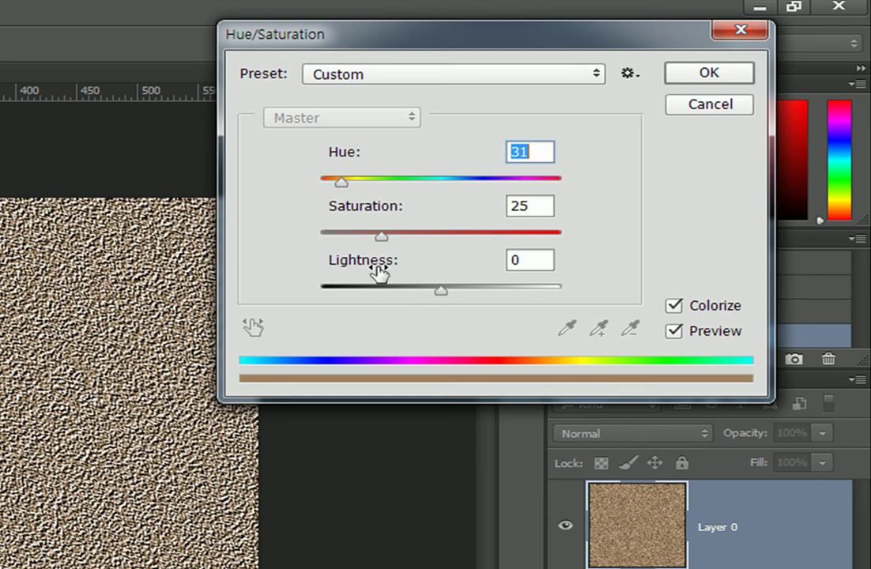
{"action": "left_click", "coordinate": [464, 290]}
{"action": "left_click_drag", "start_coordinate": [470, 294], "coordinate": [447, 306]}
{"action": "left_click_drag", "start_coordinate": [383, 236], "coordinate": [409, 234]}
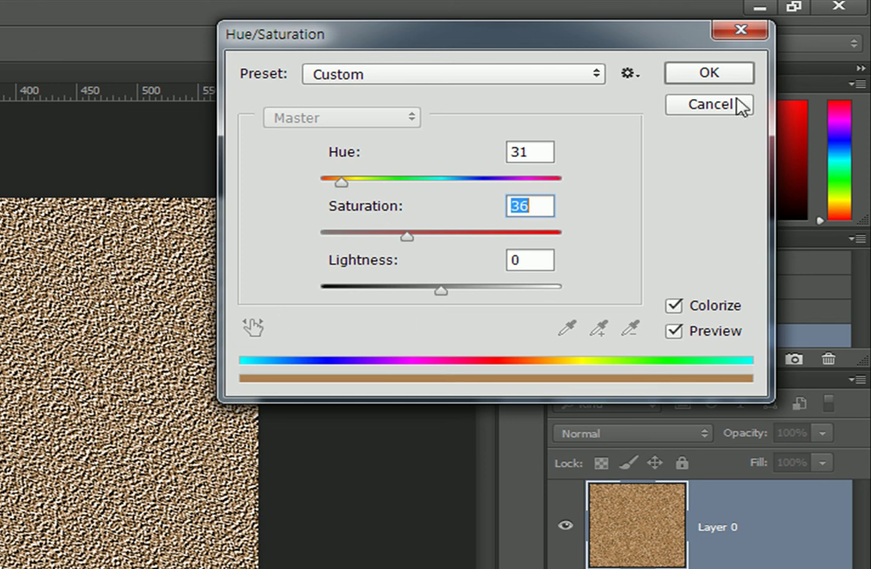
{"action": "left_click", "coordinate": [708, 75]}
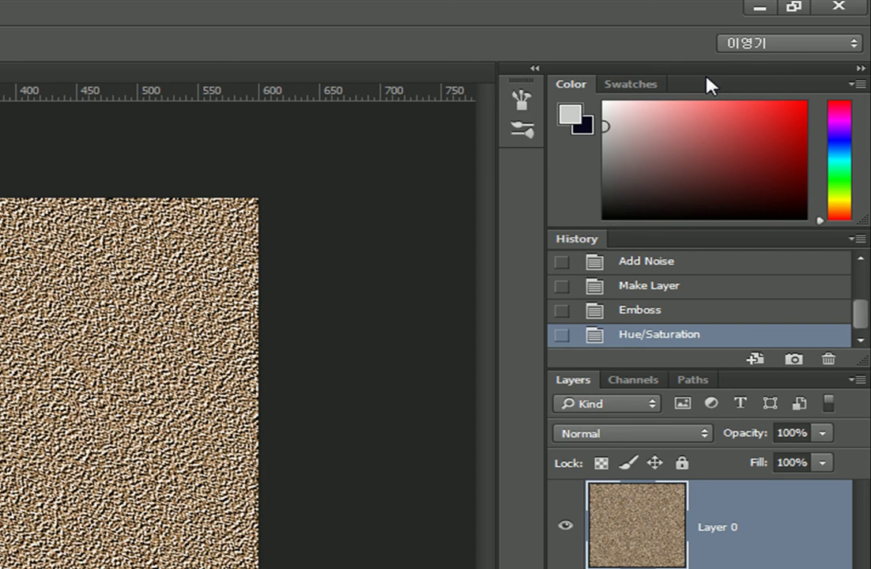
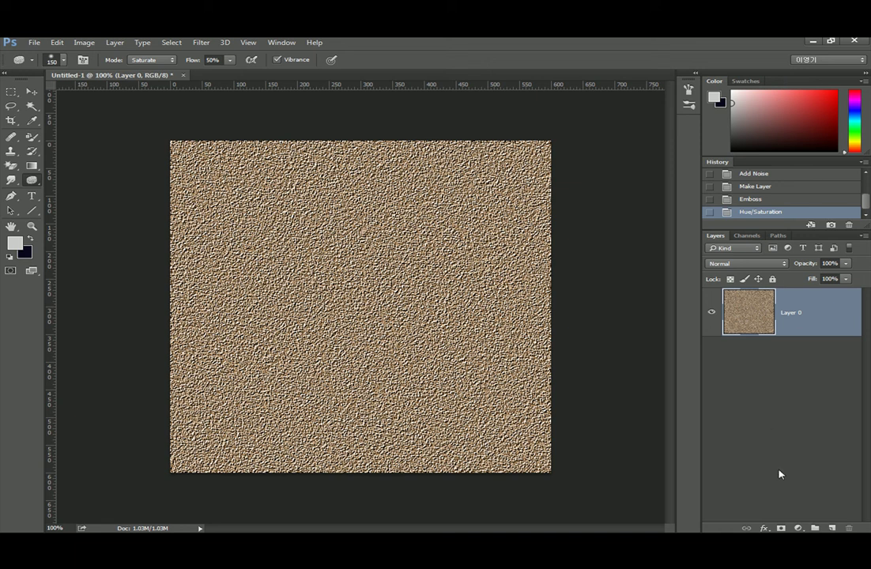
Add a new layer above the sandy texture and select the upper half of the canvas with the Rectangular Marquee Tool.
{"action": "left_click", "coordinate": [831, 528]}
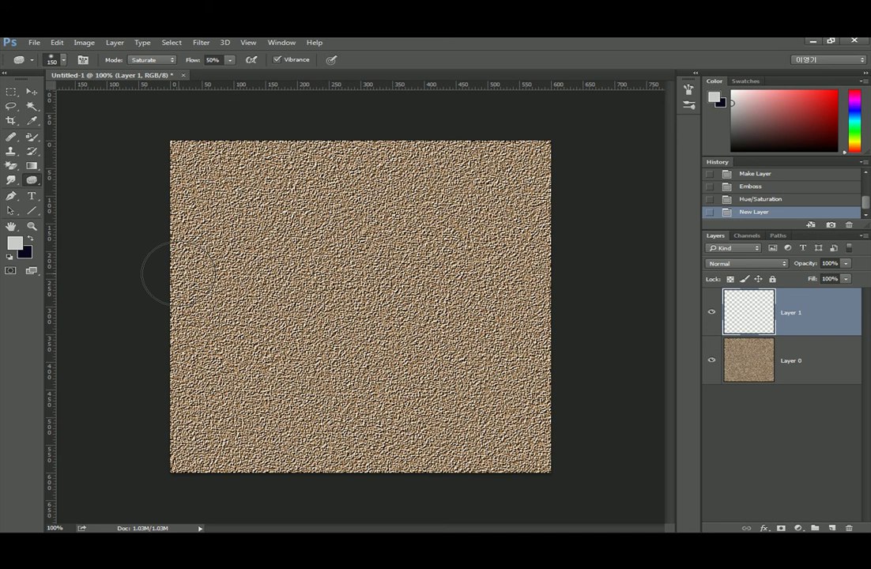
{"action": "left_click", "coordinate": [11, 91]}
{"action": "left_click_drag", "start_coordinate": [195, 117], "coordinate": [582, 299]}
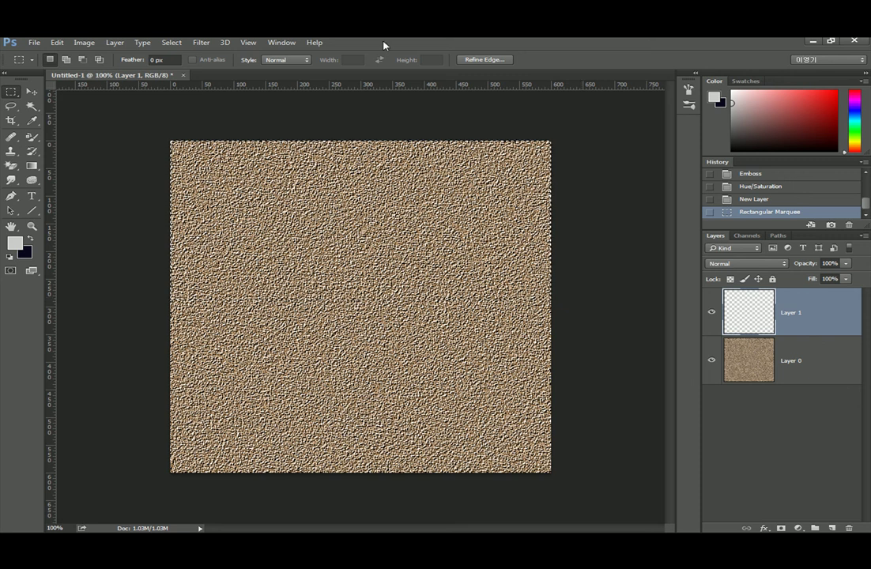
Hide the sandy texture on Layer 0 and set the foreground colour to sky blue #27bfff.
{"action": "left_click", "coordinate": [712, 362]}
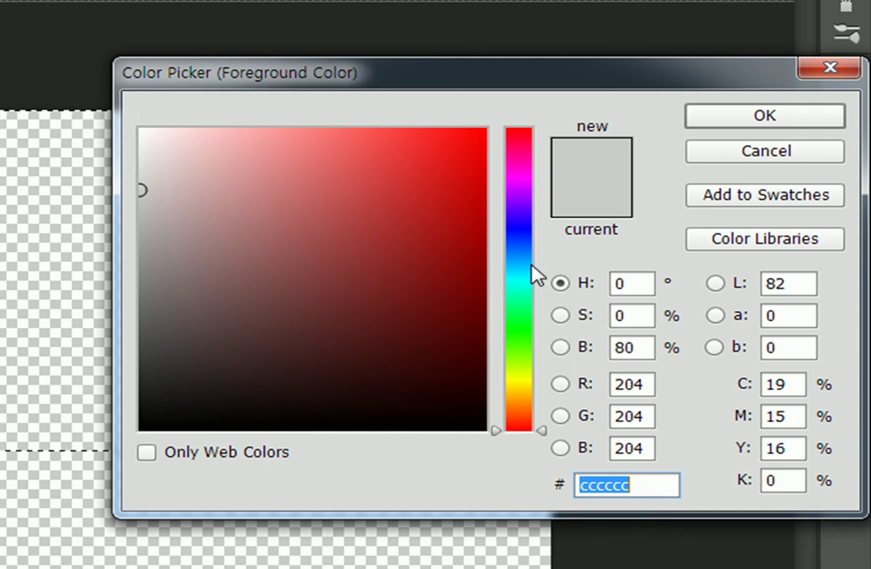
{"action": "left_click", "coordinate": [521, 266]}
{"action": "mouse_move", "coordinate": [384, 205]}
{"action": "left_mouse_down"}
{"action": "mouse_move", "coordinate": [420, 124]}
{"action": "mouse_move", "coordinate": [432, 128]}
{"action": "left_mouse_up"}
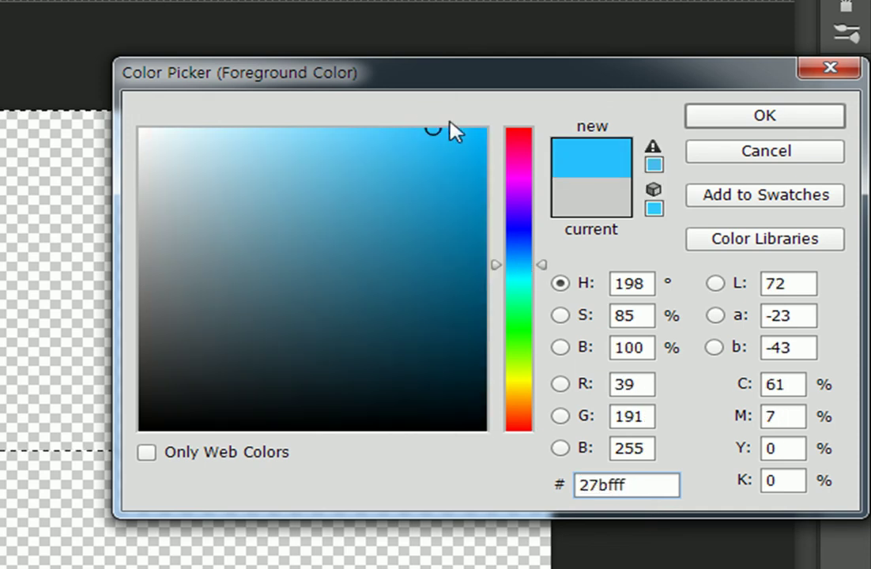
{"action": "left_click", "coordinate": [728, 120]}
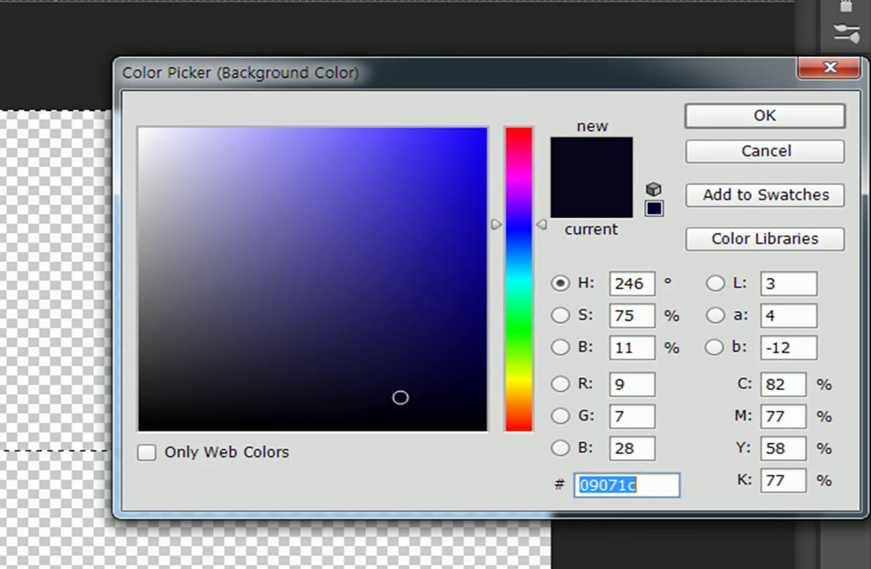
Set the background colour to pale sky blue #caefff.
{"action": "type", "text": "27bfff"}
{"action": "left_click", "coordinate": [243, 126]}
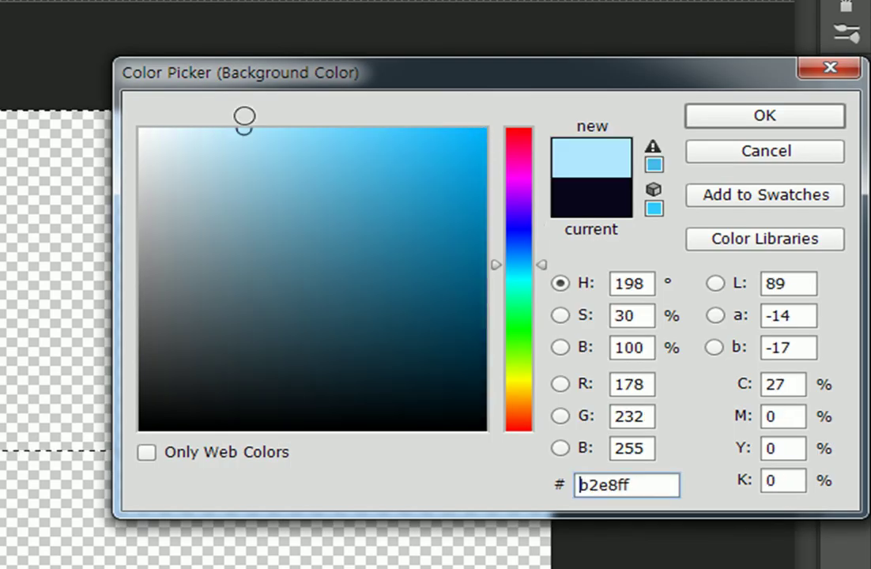
{"action": "left_click_drag", "start_coordinate": [214, 125], "coordinate": [211, 124]}
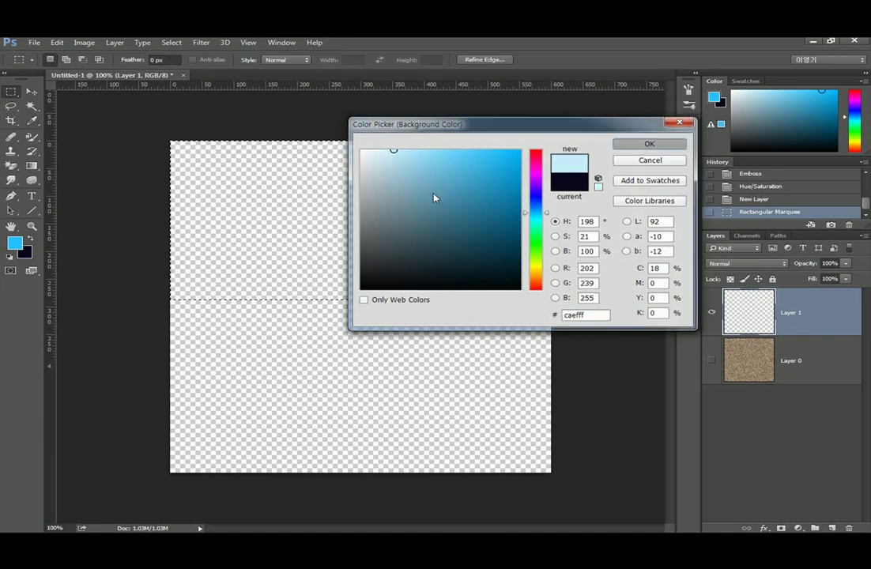
{"action": "key", "text": "Return"}
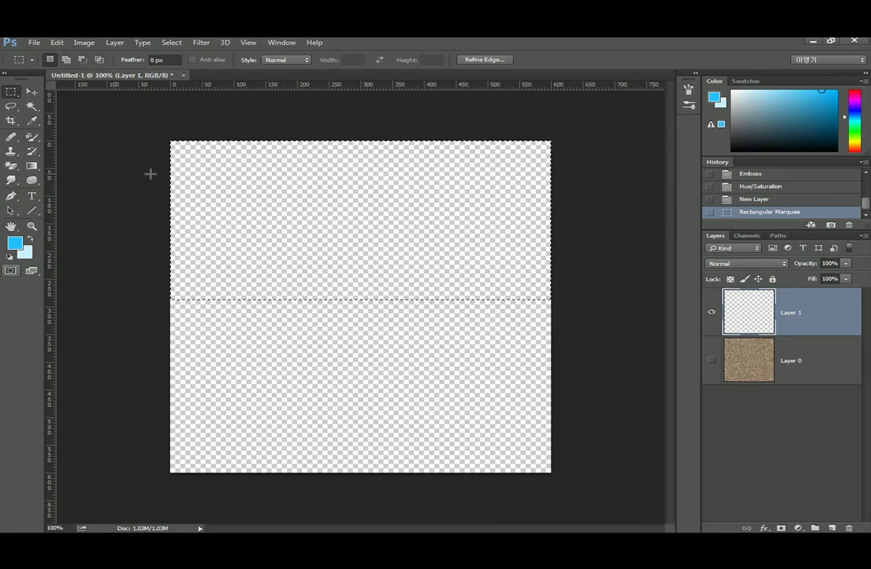
Fill the selected upper half with a top-to-bottom linear Foreground to Background gradient, then deselect and show the sandy Layer 0.
{"action": "left_click", "coordinate": [33, 167]}
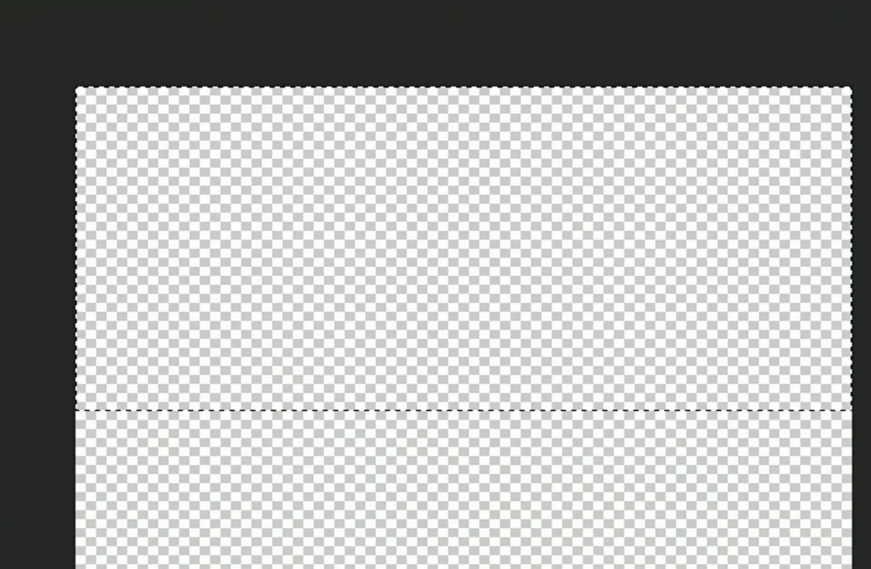
{"action": "left_click", "coordinate": [95, 4]}
{"action": "left_click", "coordinate": [348, 99]}
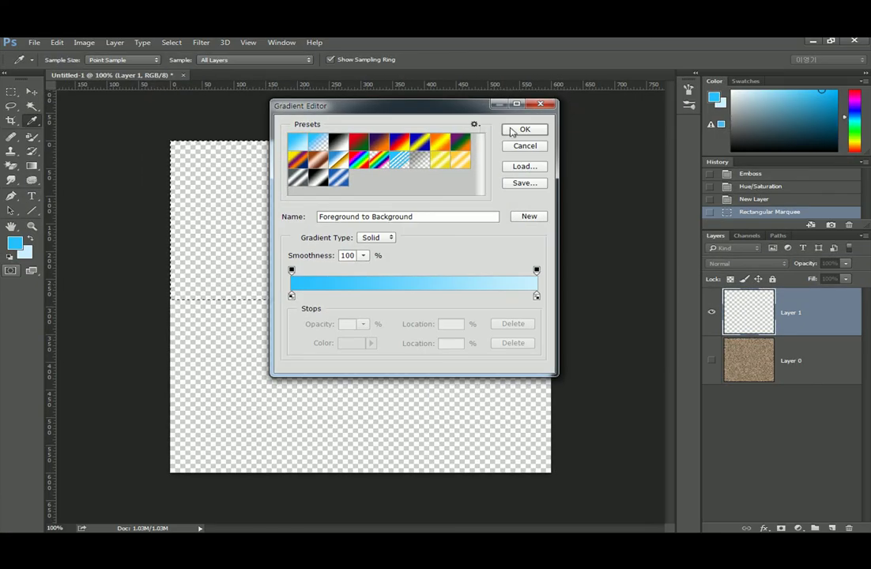
{"action": "left_click", "coordinate": [512, 131]}
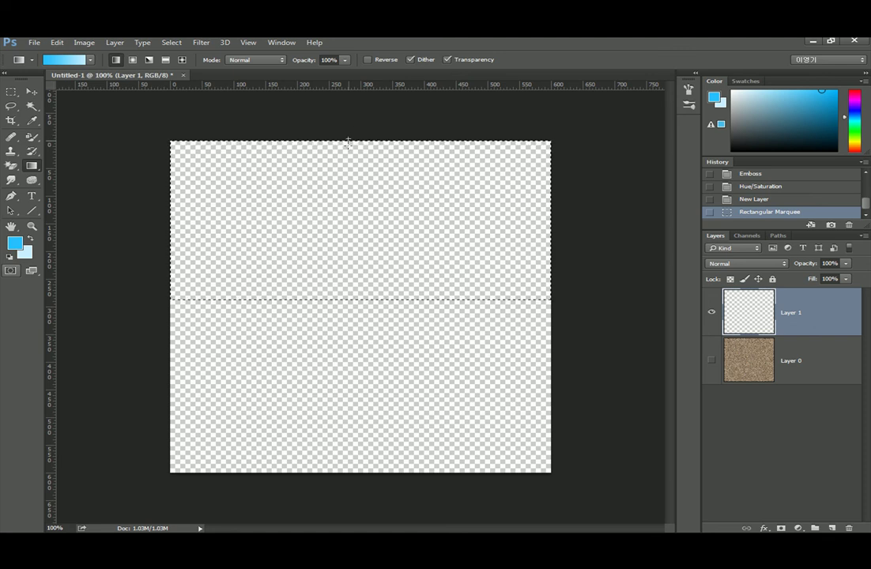
{"action": "left_click_drag", "start_coordinate": [347, 250], "coordinate": [348, 298]}
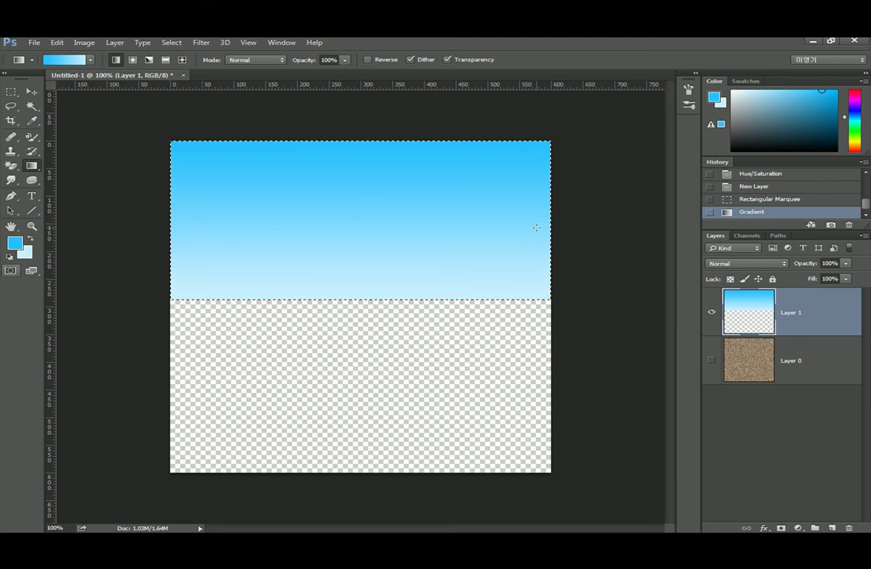
{"action": "key", "text": "ctrl+d"}
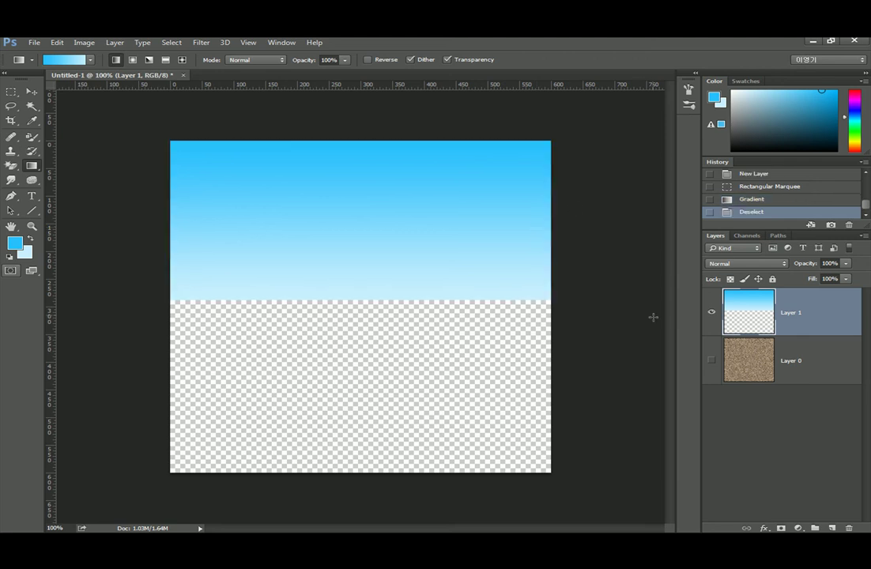
{"action": "left_click", "coordinate": [710, 360]}
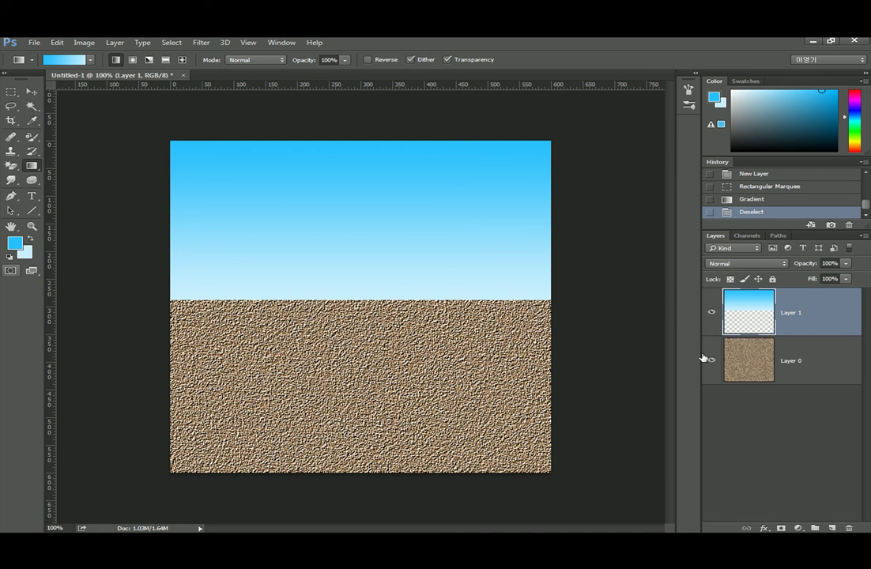
Apply a randomized Sine Wave filter to the sky layer with 5 generators, wavelength 10–120, amplitude 5–35, 100% scale and Repeat Edge Pixels.
{"action": "left_click", "coordinate": [201, 42]}
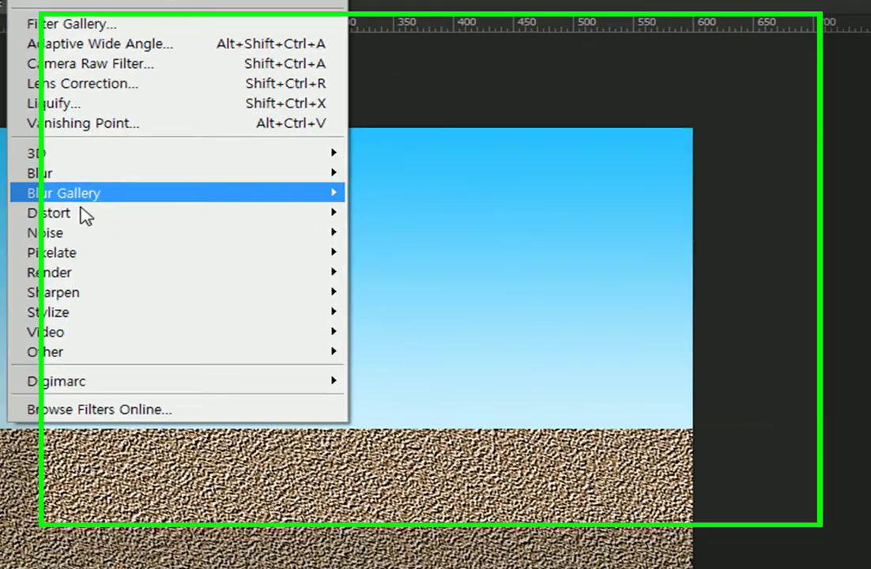
{"action": "mouse_move", "coordinate": [84, 215]}
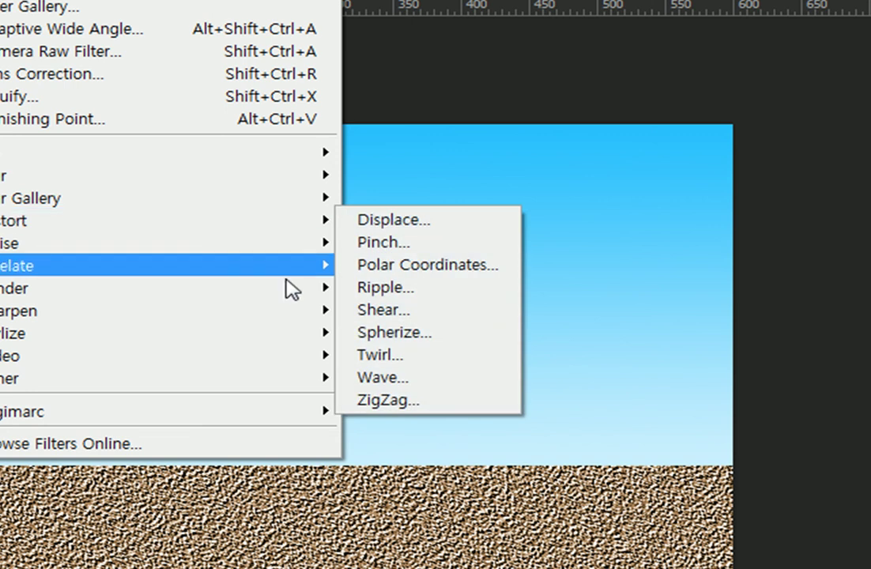
{"action": "left_click", "coordinate": [393, 357]}
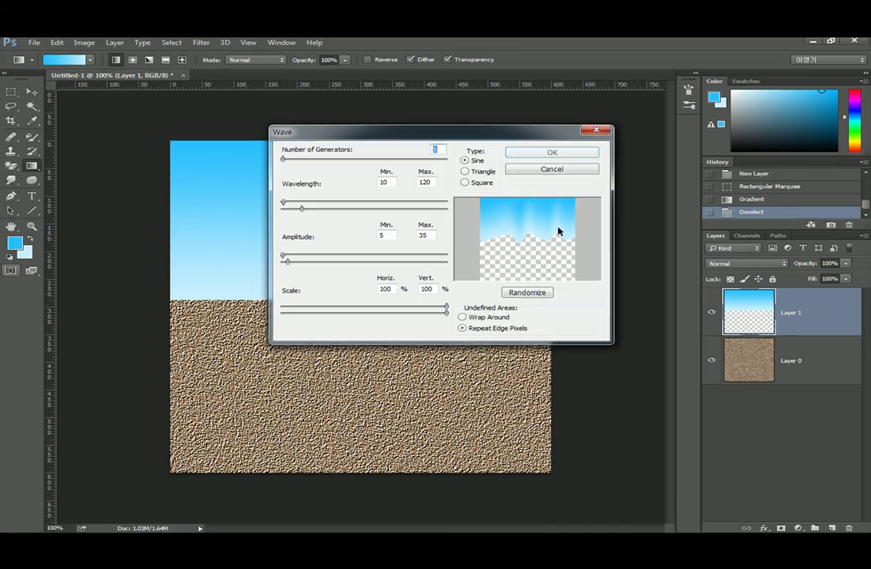
{"action": "left_click", "coordinate": [483, 355]}
{"action": "left_click", "coordinate": [532, 293]}
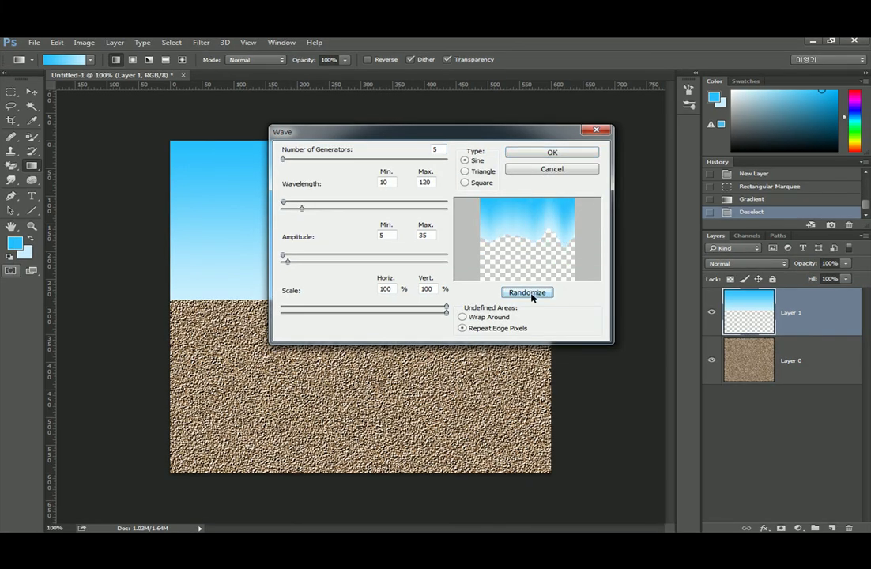
{"action": "left_click", "coordinate": [539, 296]}
{"action": "left_click", "coordinate": [545, 298]}
{"action": "left_click", "coordinate": [544, 299]}
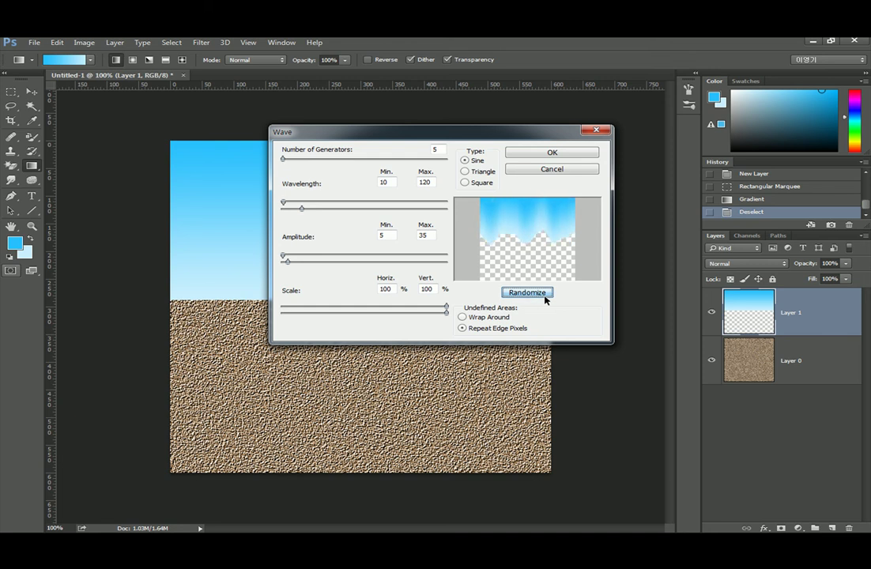
{"action": "left_click", "coordinate": [544, 298]}
{"action": "left_click", "coordinate": [544, 299]}
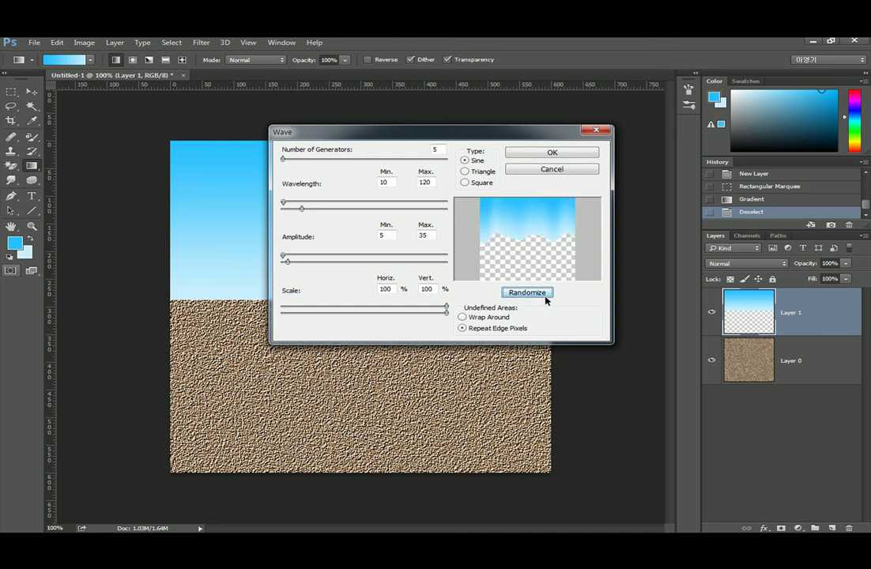
{"action": "left_click", "coordinate": [552, 153]}
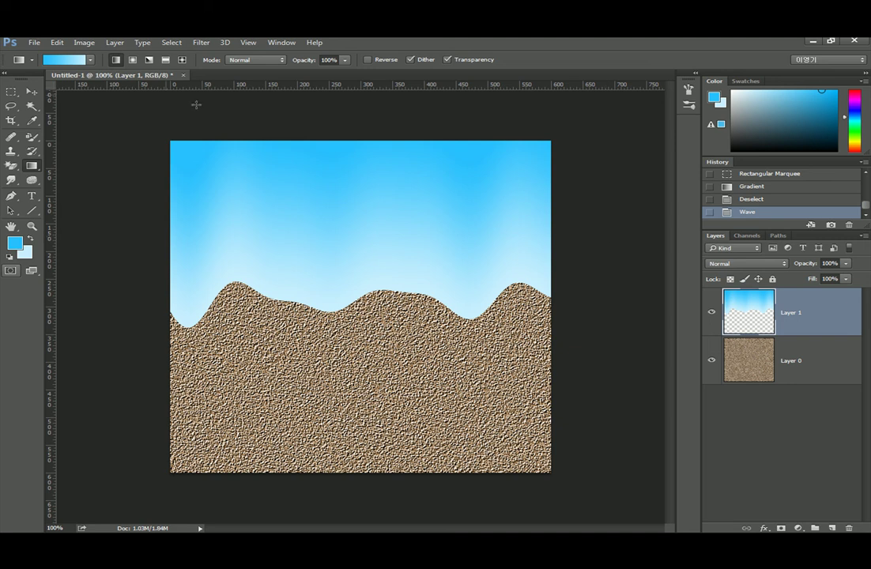
Rotate the sky layer about -24.35°, scale it to about 122% and position it over the canvas's upper-left area.
{"action": "left_click", "coordinate": [32, 92]}
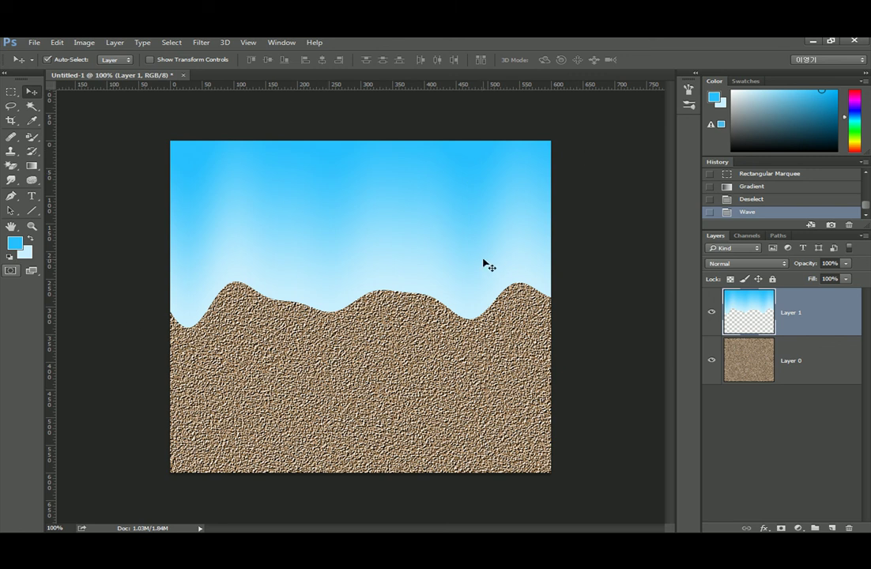
{"action": "key", "text": "ctrl+t"}
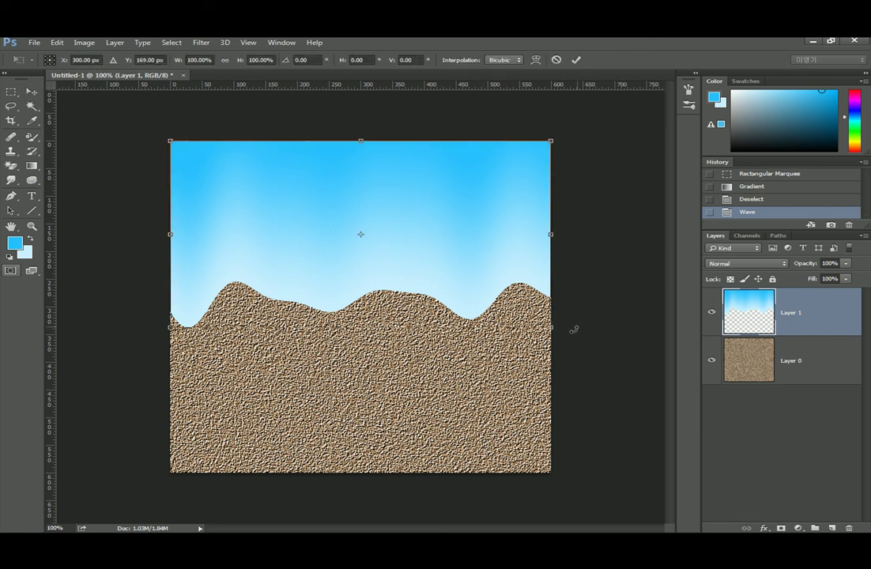
{"action": "left_click_drag", "start_coordinate": [603, 287], "coordinate": [606, 271]}
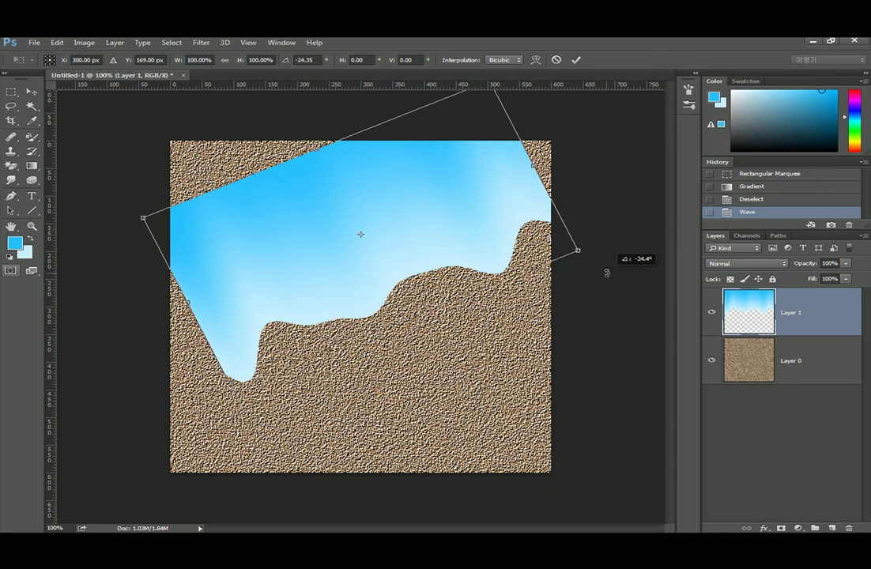
{"action": "left_click_drag", "start_coordinate": [438, 244], "coordinate": [366, 189]}
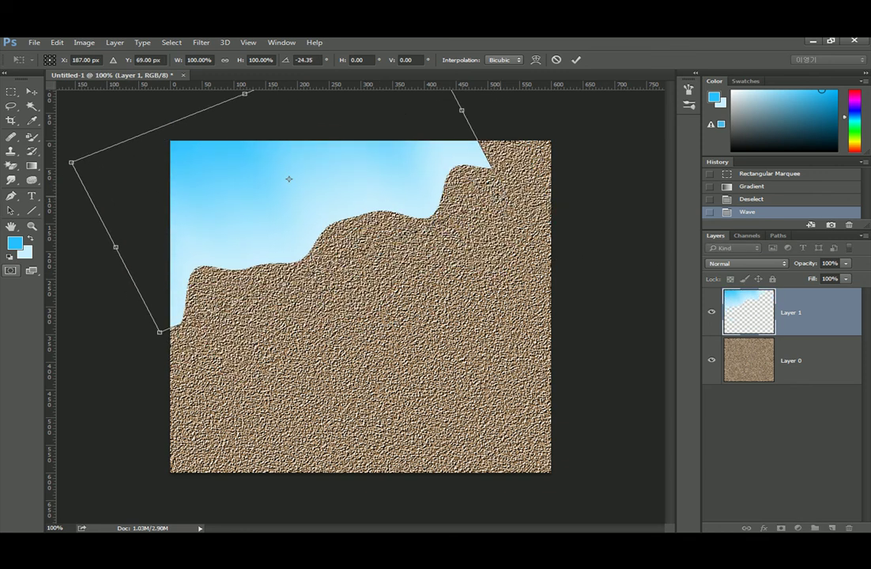
{"action": "left_click_drag", "start_coordinate": [496, 196], "coordinate": [599, 219]}
{"action": "left_click_drag", "start_coordinate": [454, 216], "coordinate": [456, 220]}
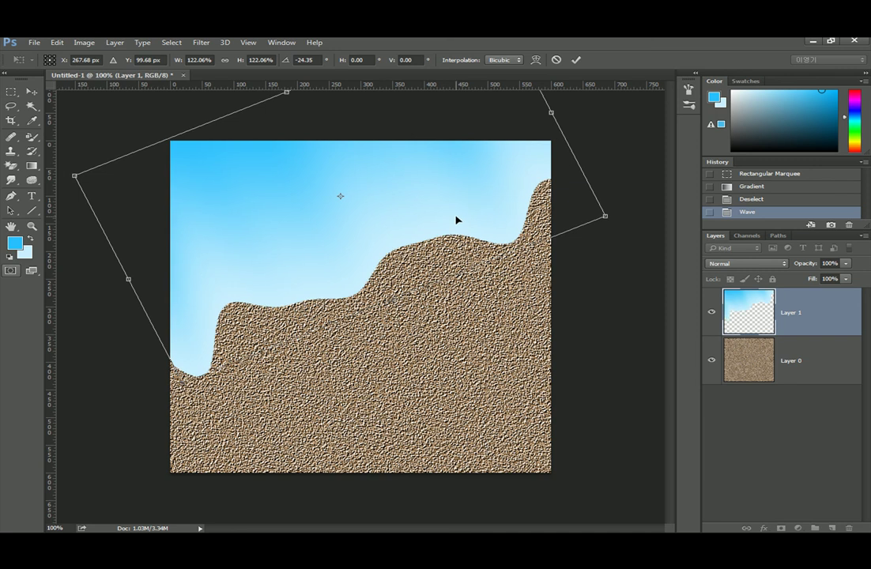
{"action": "key", "text": "Return"}
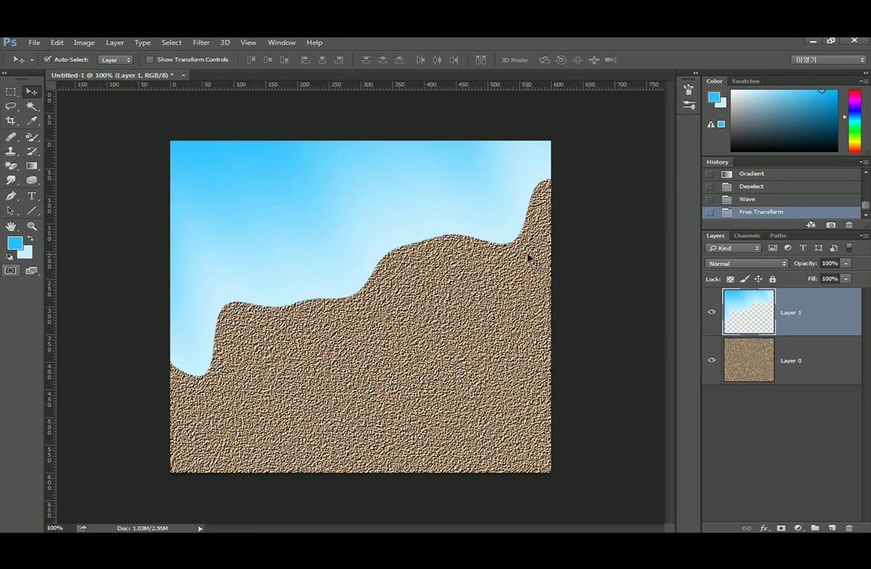
{"action": "key", "text": "ctrl+t"}
{"action": "mouse_move", "coordinate": [632, 381]}
{"action": "left_mouse_down"}
{"action": "mouse_move", "coordinate": [466, 415]}
{"action": "mouse_move", "coordinate": [615, 381]}
{"action": "mouse_move", "coordinate": [660, 320]}
{"action": "mouse_move", "coordinate": [626, 381]}
{"action": "left_mouse_up"}
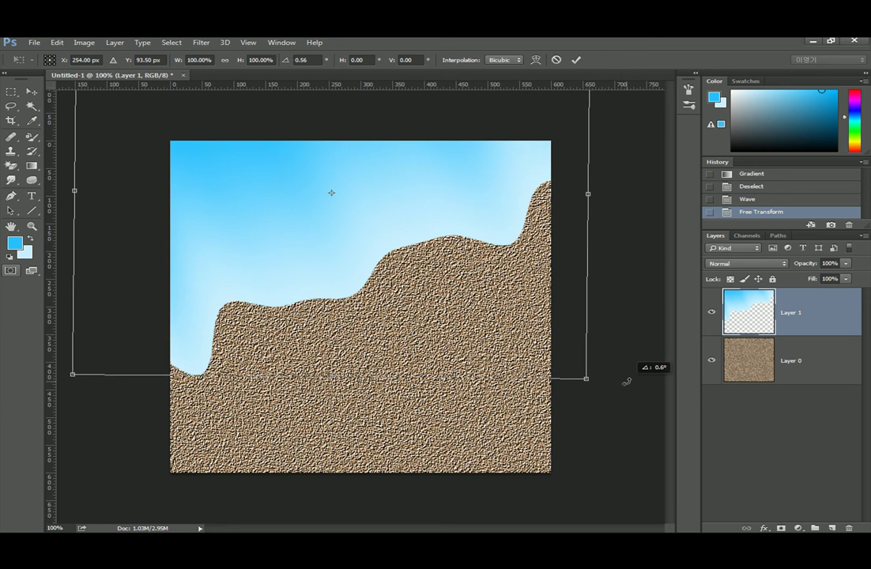
{"action": "key", "text": "Return"}
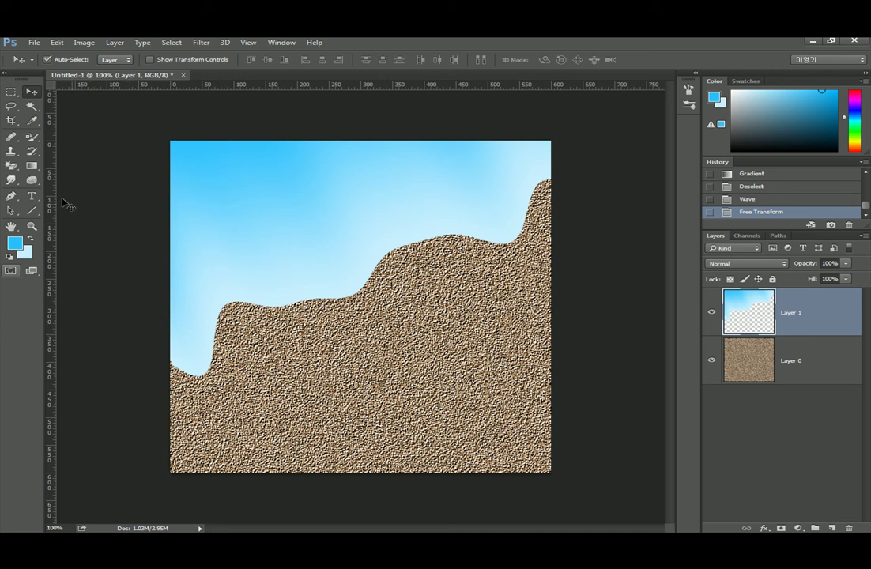
Switch to the Eraser Tool, try a stroke along the sky's lower edge with the 80 px brush, and undo it.
{"action": "left_click", "coordinate": [18, 168]}
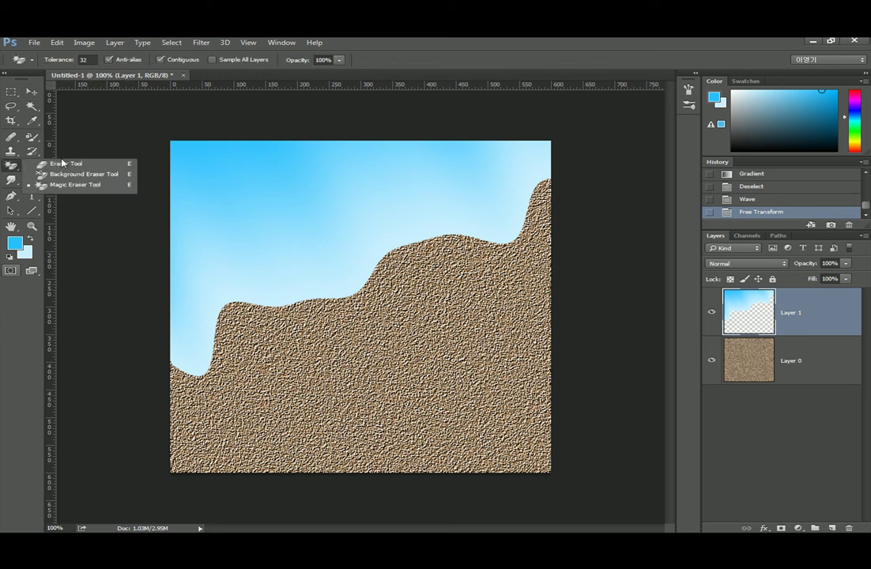
{"action": "left_click", "coordinate": [53, 168]}
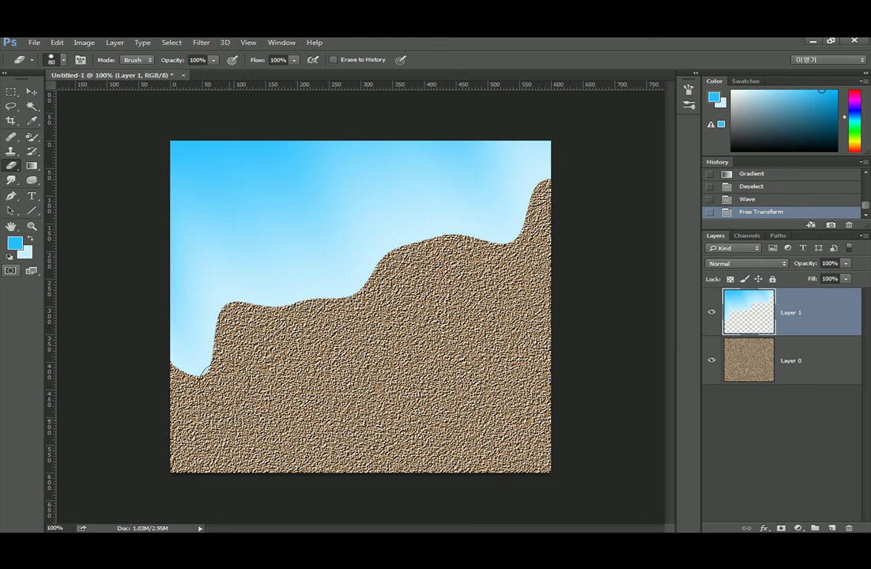
{"action": "mouse_move", "coordinate": [193, 357]}
{"action": "left_mouse_down"}
{"action": "mouse_move", "coordinate": [260, 303]}
{"action": "mouse_move", "coordinate": [345, 299]}
{"action": "mouse_move", "coordinate": [453, 237]}
{"action": "left_mouse_up"}
{"action": "key", "text": "ctrl+z"}
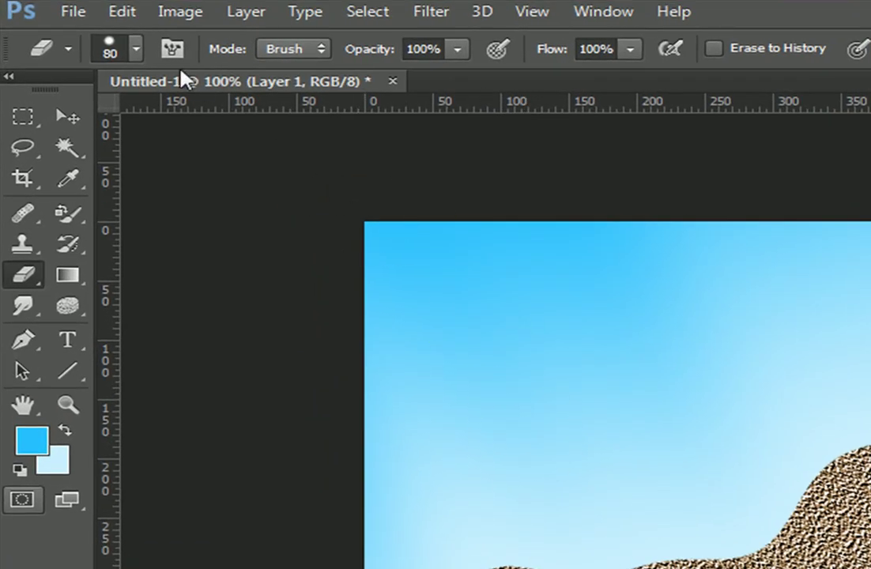
Set the eraser brush to a size of 200 px and a hardness of 0%.
{"action": "left_click", "coordinate": [109, 52]}
{"action": "left_click_drag", "start_coordinate": [325, 184], "coordinate": [147, 180]}
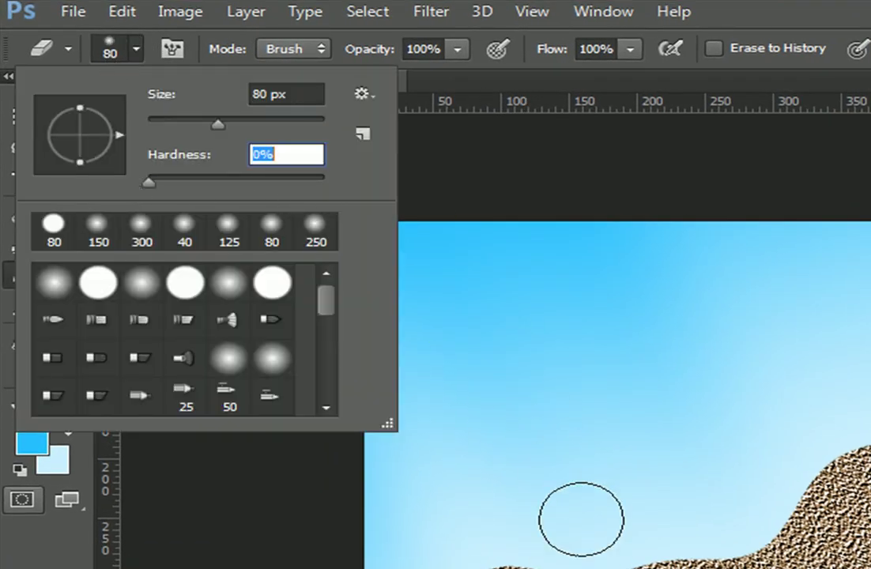
{"action": "left_click_drag", "start_coordinate": [233, 123], "coordinate": [263, 122]}
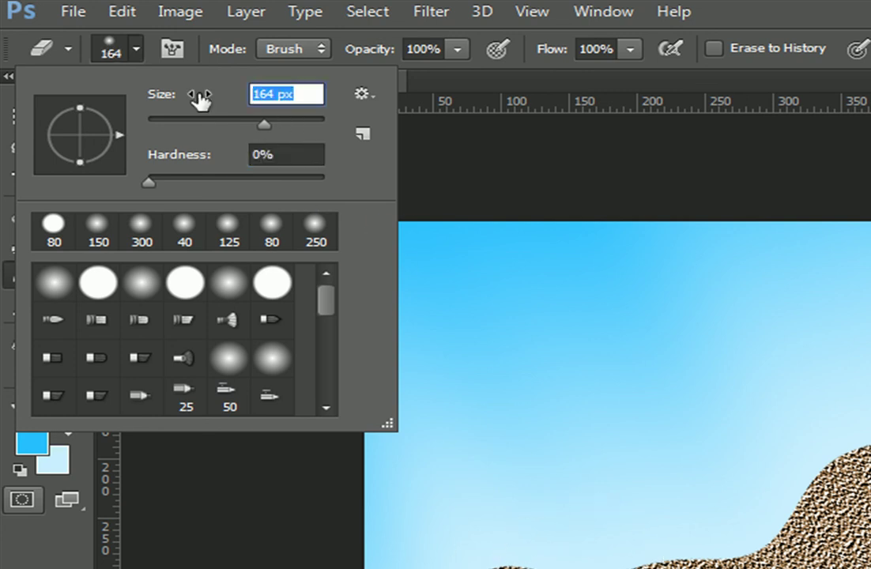
{"action": "type", "text": "200"}
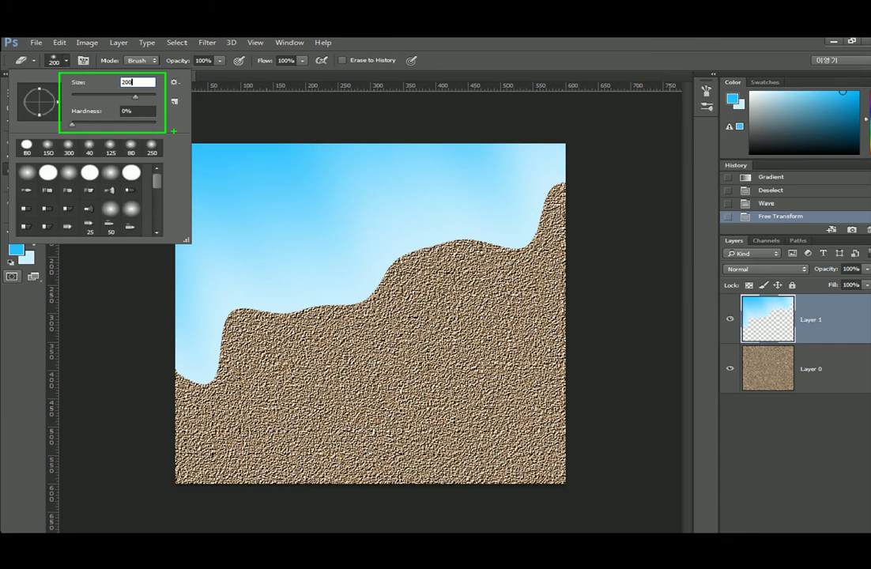
{"action": "key", "text": "Return"}
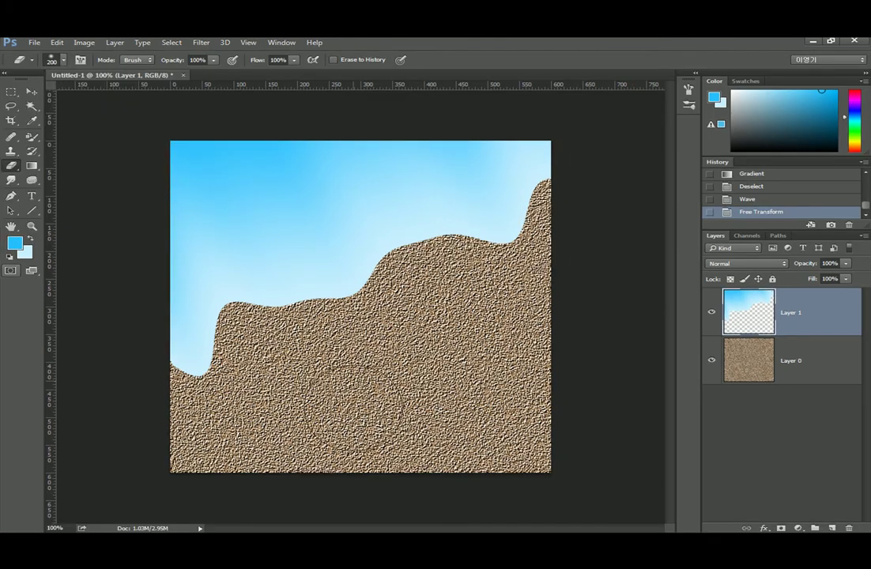
Try softening the sky's wavy lower edge with the soft 200 px eraser, and undo the stroke.
{"action": "mouse_move", "coordinate": [132, 379]}
{"action": "left_mouse_down"}
{"action": "mouse_move", "coordinate": [145, 384]}
{"action": "mouse_move", "coordinate": [174, 355]}
{"action": "mouse_move", "coordinate": [253, 336]}
{"action": "mouse_move", "coordinate": [245, 309]}
{"action": "mouse_move", "coordinate": [355, 272]}
{"action": "mouse_move", "coordinate": [398, 245]}
{"action": "mouse_move", "coordinate": [458, 233]}
{"action": "mouse_move", "coordinate": [563, 233]}
{"action": "mouse_move", "coordinate": [590, 175]}
{"action": "mouse_move", "coordinate": [553, 227]}
{"action": "mouse_move", "coordinate": [405, 193]}
{"action": "mouse_move", "coordinate": [360, 204]}
{"action": "mouse_move", "coordinate": [296, 269]}
{"action": "mouse_move", "coordinate": [134, 371]}
{"action": "left_mouse_up"}
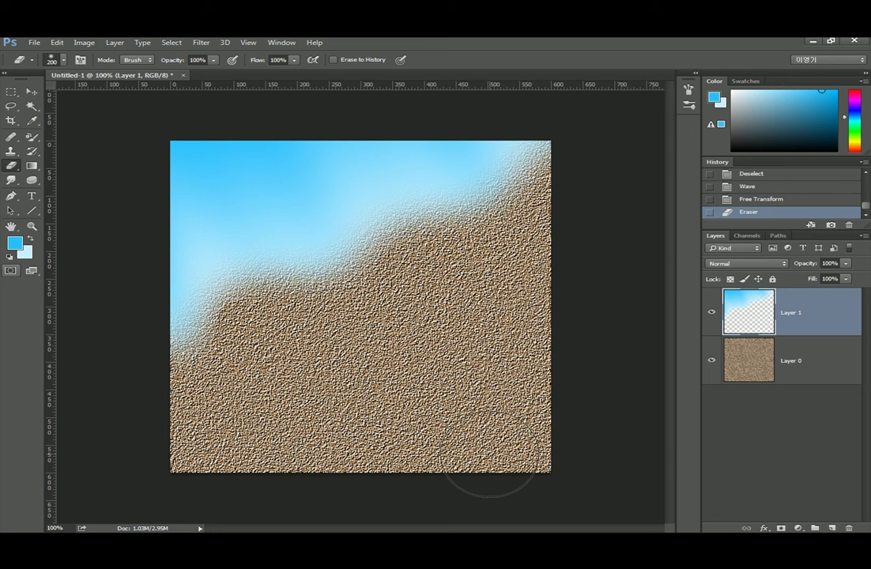
{"action": "key", "text": "ctrl+z"}
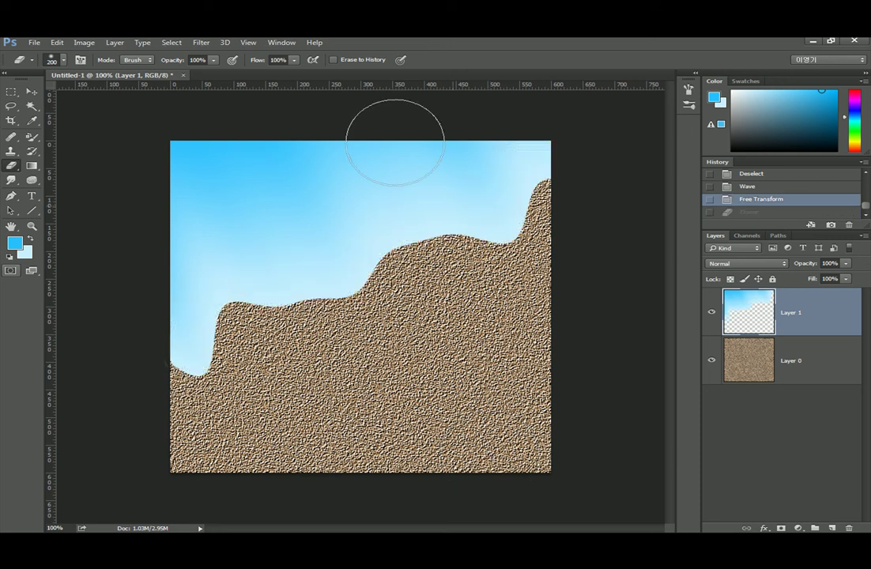
Erase softly along the sky's wavy lower edge with the Eraser Tool at 200 px and 0% hardness.
{"action": "right_click", "coordinate": [16, 167]}
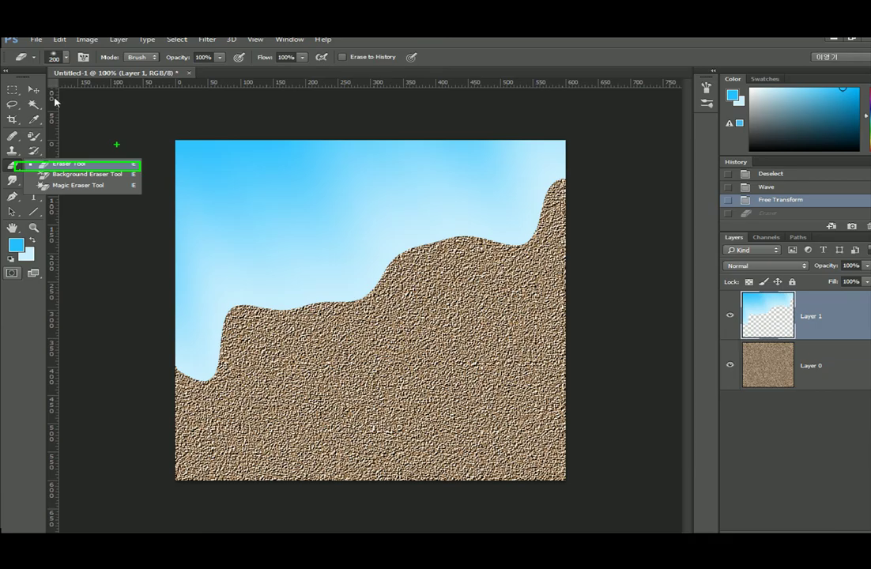
{"action": "left_click", "coordinate": [173, 162]}
{"action": "left_click", "coordinate": [51, 61]}
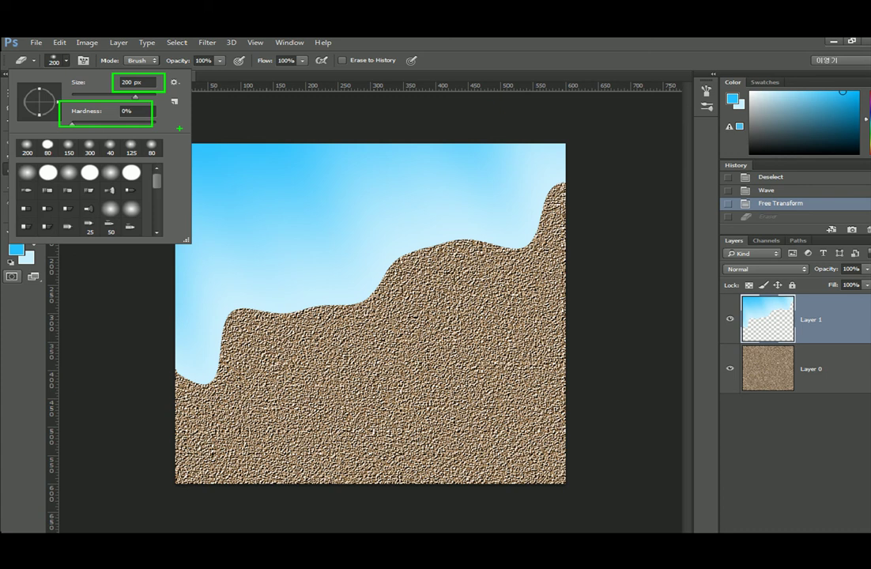
{"action": "key", "text": "Return"}
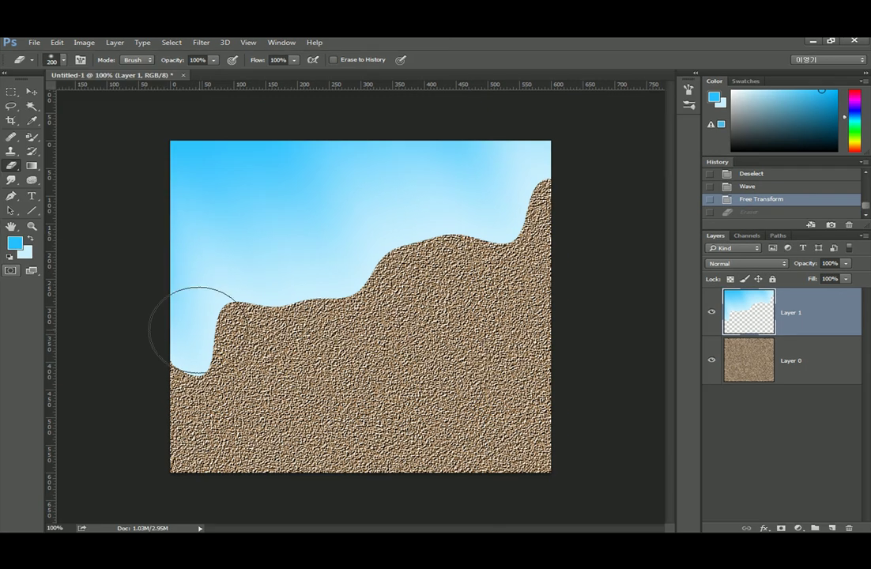
{"action": "mouse_move", "coordinate": [148, 381]}
{"action": "left_mouse_down"}
{"action": "mouse_move", "coordinate": [151, 387]}
{"action": "mouse_move", "coordinate": [175, 324]}
{"action": "mouse_move", "coordinate": [229, 272]}
{"action": "mouse_move", "coordinate": [336, 233]}
{"action": "mouse_move", "coordinate": [387, 226]}
{"action": "mouse_move", "coordinate": [415, 202]}
{"action": "mouse_move", "coordinate": [558, 225]}
{"action": "mouse_move", "coordinate": [595, 181]}
{"action": "mouse_move", "coordinate": [489, 194]}
{"action": "left_mouse_up"}
{"action": "mouse_move", "coordinate": [411, 197]}
{"action": "left_mouse_down"}
{"action": "mouse_move", "coordinate": [221, 253]}
{"action": "mouse_move", "coordinate": [173, 292]}
{"action": "mouse_move", "coordinate": [111, 379]}
{"action": "left_mouse_up"}
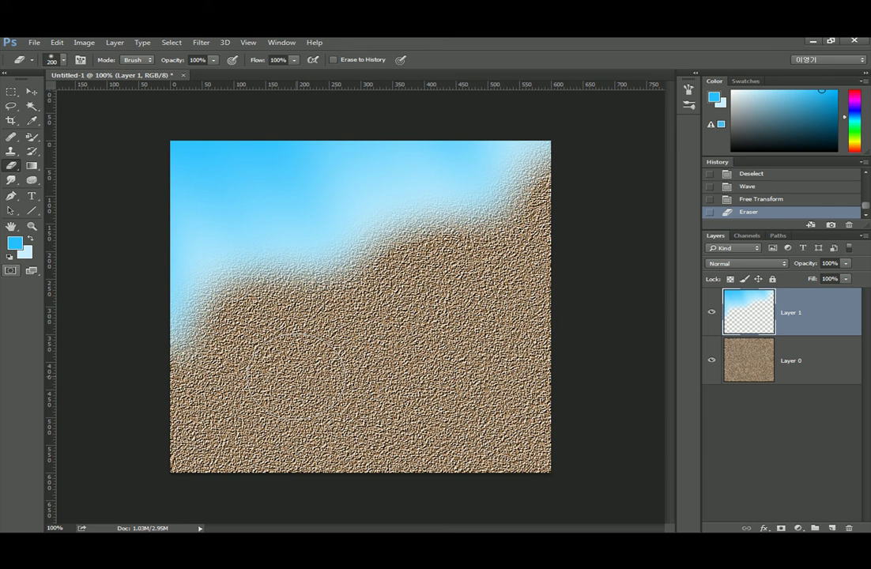
Compare the image before and after the erasing in the history, ending on the Free Transform state.
{"action": "left_click", "coordinate": [760, 199]}
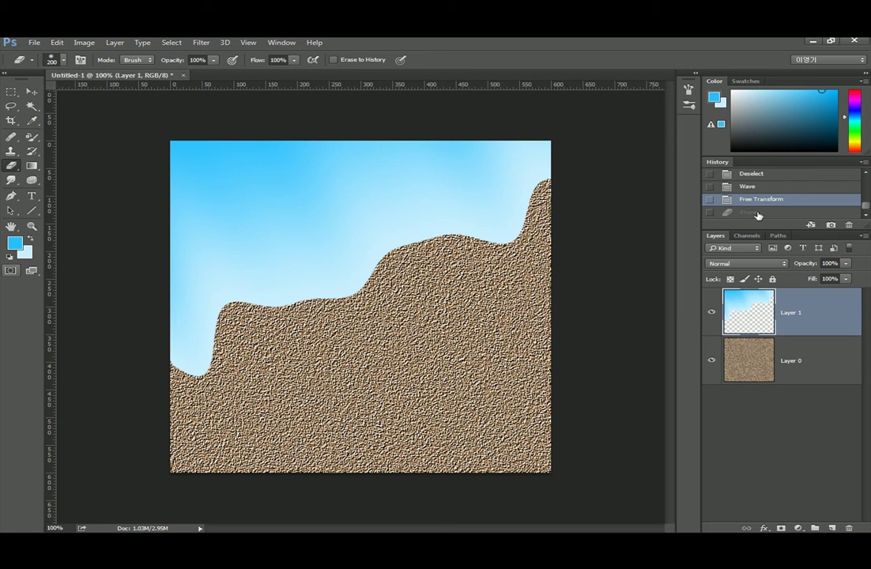
{"action": "left_click", "coordinate": [757, 212]}
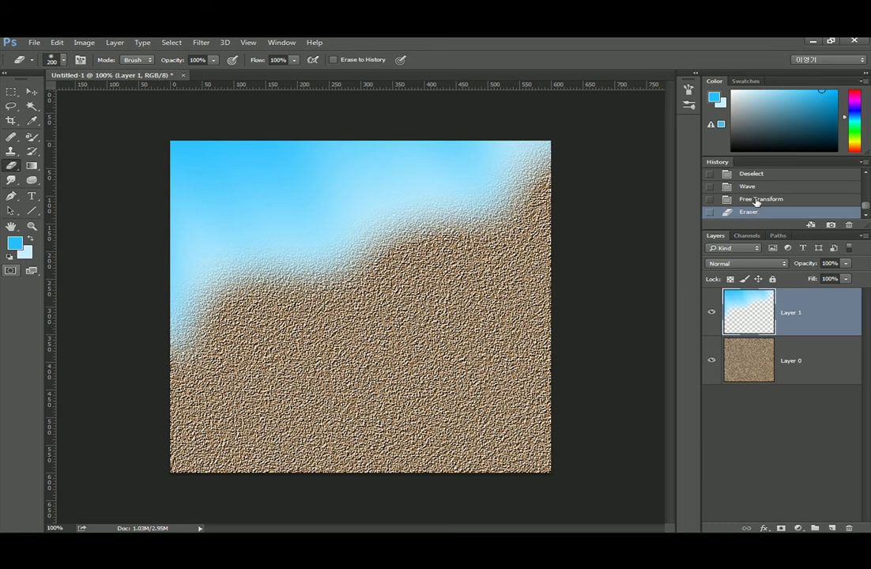
{"action": "left_click", "coordinate": [759, 199]}
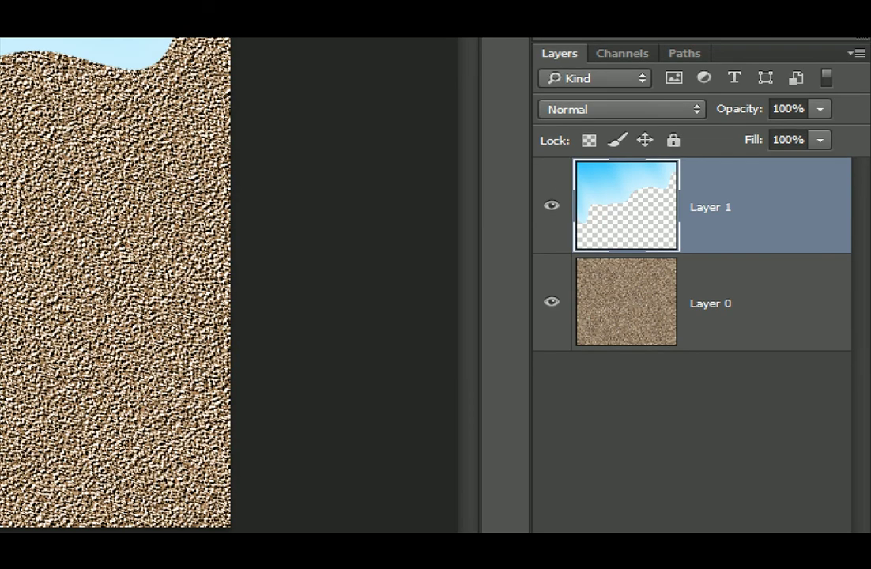
Add a layer mask to the sky layer, Layer 1, and switch to the Brush Tool.
{"action": "left_click", "coordinate": [714, 229]}
{"action": "left_click_drag", "start_coordinate": [560, 157], "coordinate": [754, 229]}
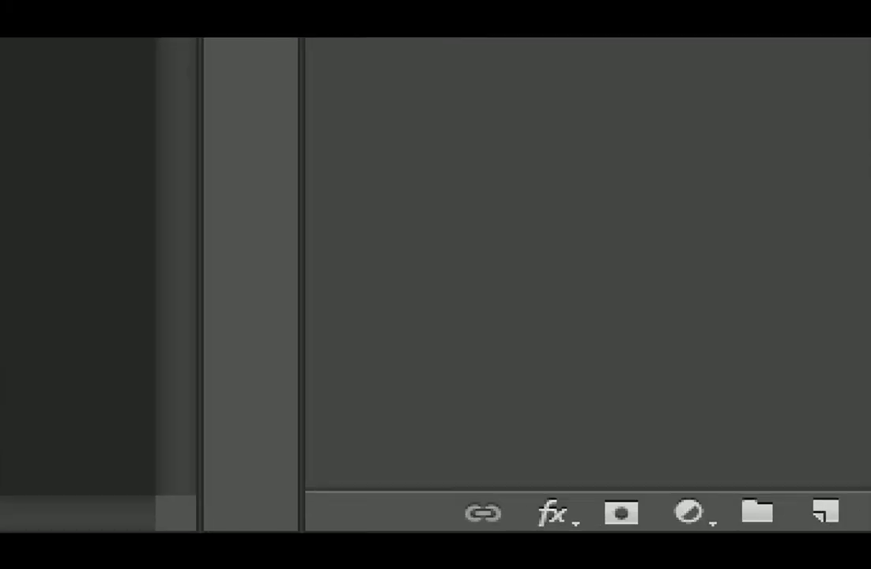
{"action": "left_click_drag", "start_coordinate": [591, 487], "coordinate": [654, 531]}
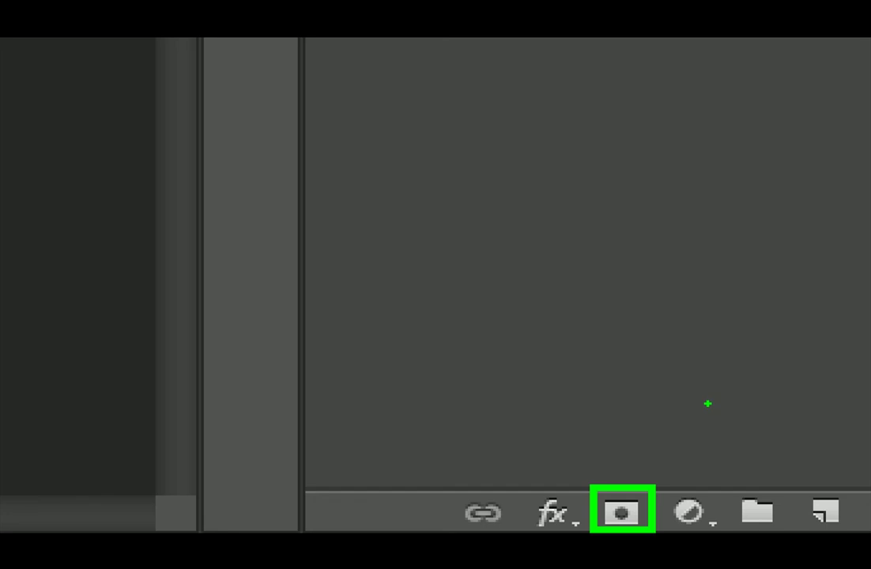
{"action": "mouse_move", "coordinate": [629, 405]}
{"action": "left_mouse_down"}
{"action": "mouse_move", "coordinate": [613, 489]}
{"action": "mouse_move", "coordinate": [693, 455]}
{"action": "left_mouse_up"}
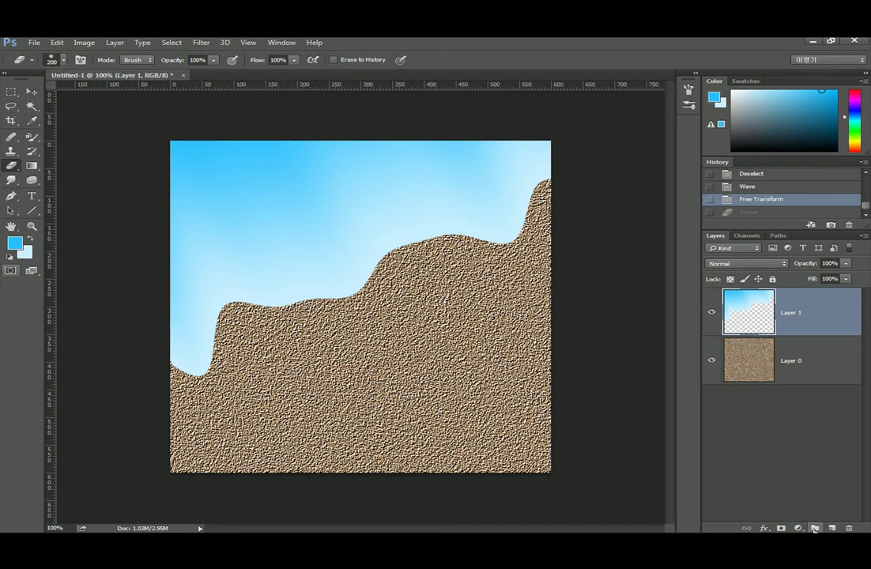
{"action": "left_click", "coordinate": [780, 527]}
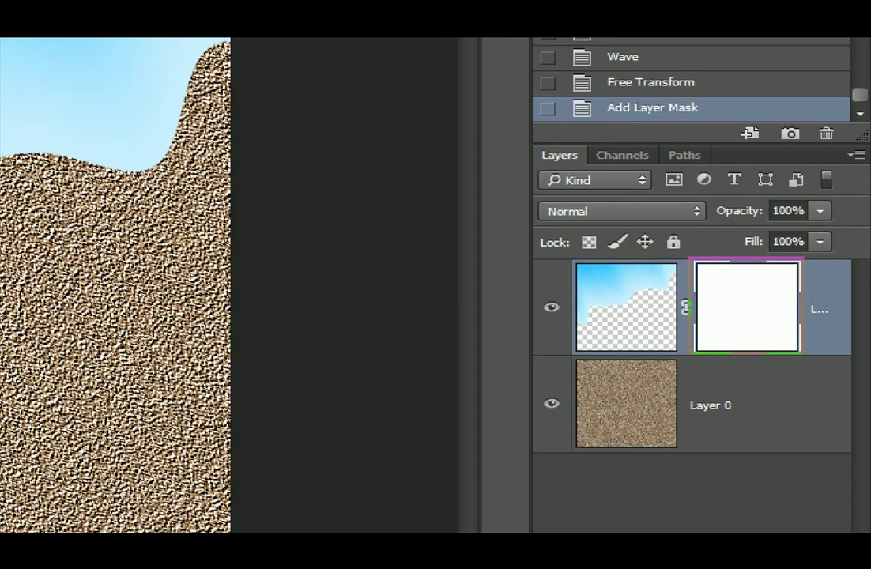
{"action": "left_click_drag", "start_coordinate": [688, 259], "coordinate": [823, 368]}
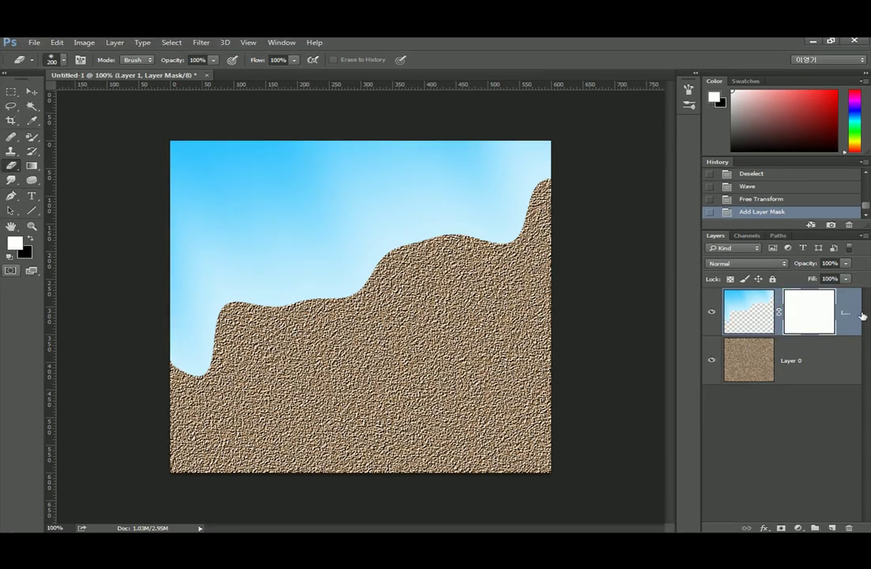
{"action": "mouse_move", "coordinate": [33, 138]}
{"action": "left_mouse_down"}
{"action": "mouse_move", "coordinate": [31, 130]}
{"action": "mouse_move", "coordinate": [65, 125]}
{"action": "mouse_move", "coordinate": [88, 93]}
{"action": "left_mouse_up"}
Make black the foreground colour and paint on the layer mask with the hard 71 px brush to hide the middle of the sky.
{"action": "left_click", "coordinate": [32, 239]}
{"action": "left_click", "coordinate": [57, 60]}
{"action": "mouse_move", "coordinate": [274, 288]}
{"action": "left_mouse_down"}
{"action": "mouse_move", "coordinate": [274, 217]}
{"action": "mouse_move", "coordinate": [312, 261]}
{"action": "mouse_move", "coordinate": [340, 201]}
{"action": "mouse_move", "coordinate": [387, 182]}
{"action": "mouse_move", "coordinate": [466, 170]}
{"action": "mouse_move", "coordinate": [498, 186]}
{"action": "left_mouse_up"}
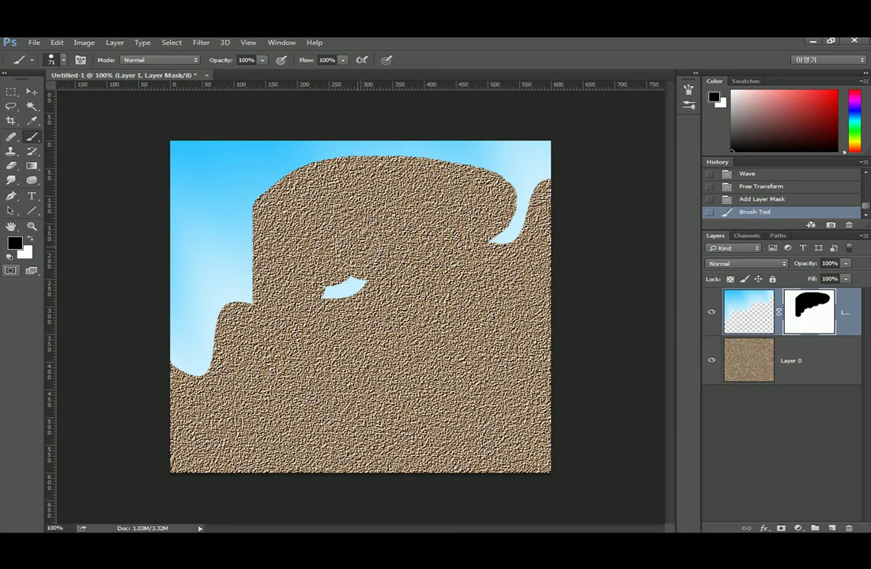
Swap the foreground colour to white and paint over the hidden area on the mask to restore the sky.
{"action": "key", "text": "x"}
{"action": "left_click", "coordinate": [425, 214]}
{"action": "mouse_move", "coordinate": [425, 214]}
{"action": "left_mouse_down"}
{"action": "mouse_move", "coordinate": [414, 145]}
{"action": "mouse_move", "coordinate": [421, 189]}
{"action": "left_mouse_up"}
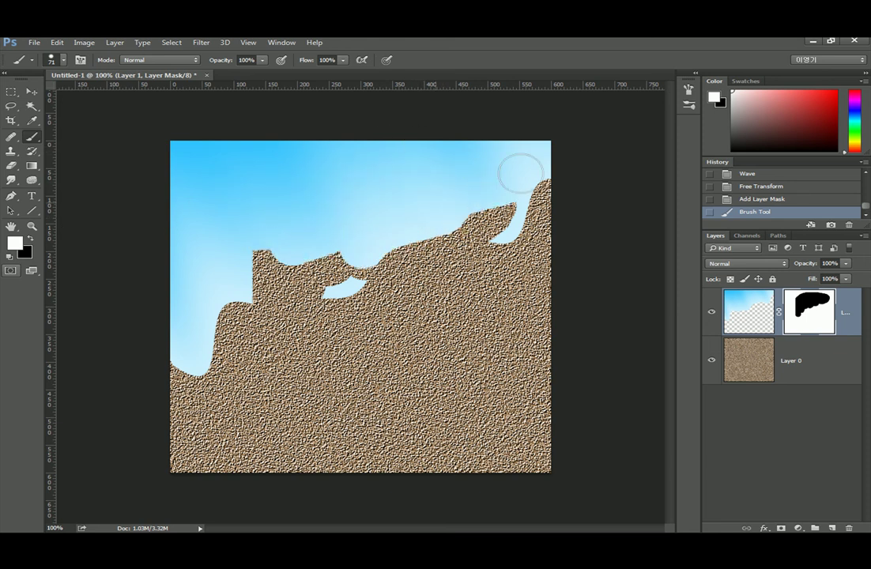
{"action": "mouse_move", "coordinate": [488, 196]}
{"action": "left_mouse_down"}
{"action": "mouse_move", "coordinate": [304, 229]}
{"action": "mouse_move", "coordinate": [304, 255]}
{"action": "left_mouse_up"}
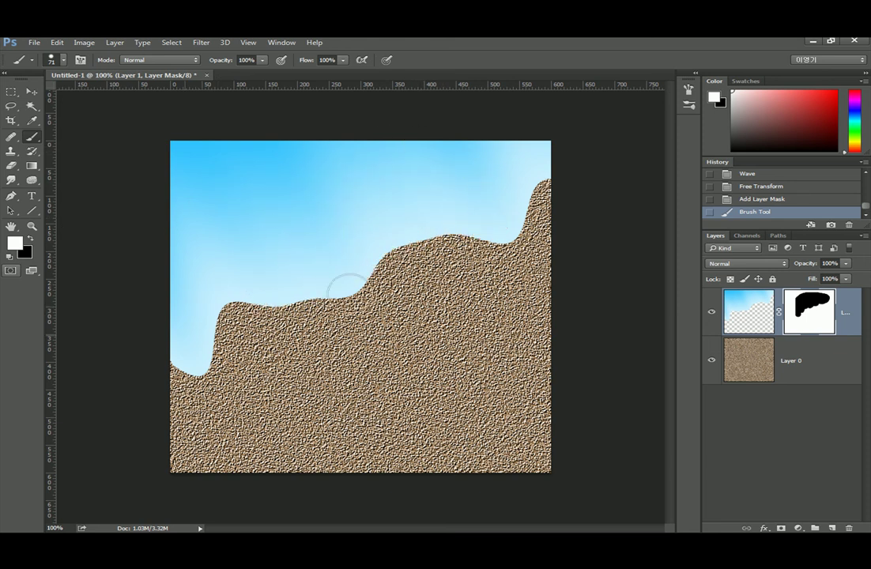
{"action": "left_click", "coordinate": [153, 382]}
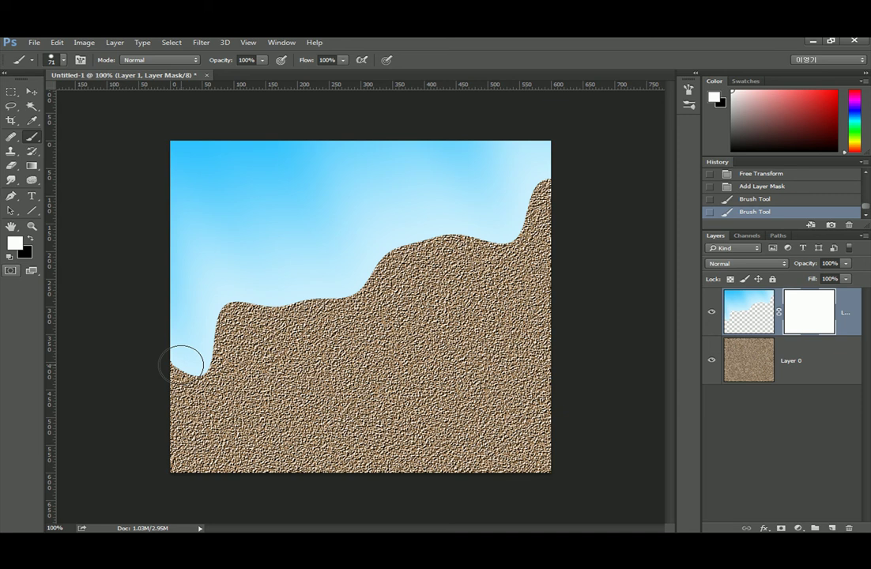
Paint black on the mask along the sky's wavy lower edge with a 200 px brush at the lowest hardness.
{"action": "left_click", "coordinate": [30, 241]}
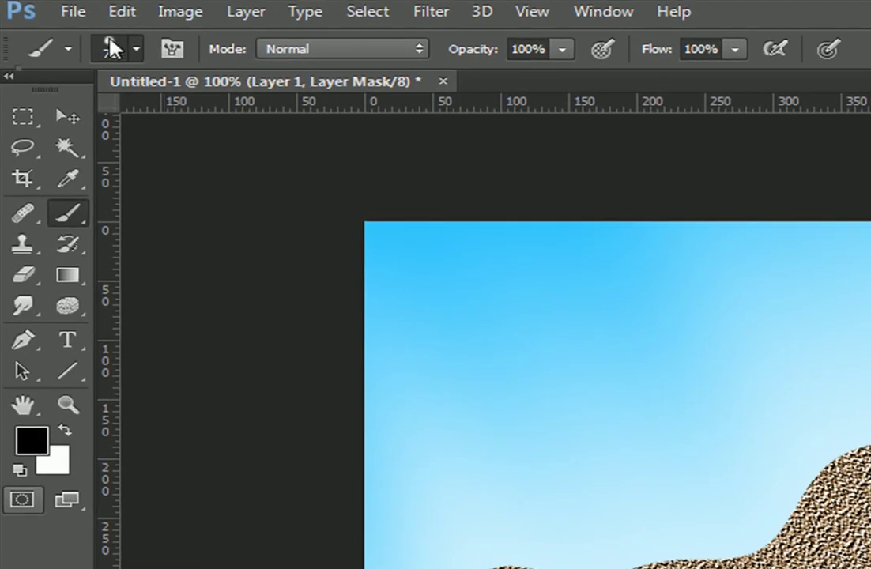
{"action": "left_click", "coordinate": [52, 59]}
{"action": "left_click", "coordinate": [248, 97]}
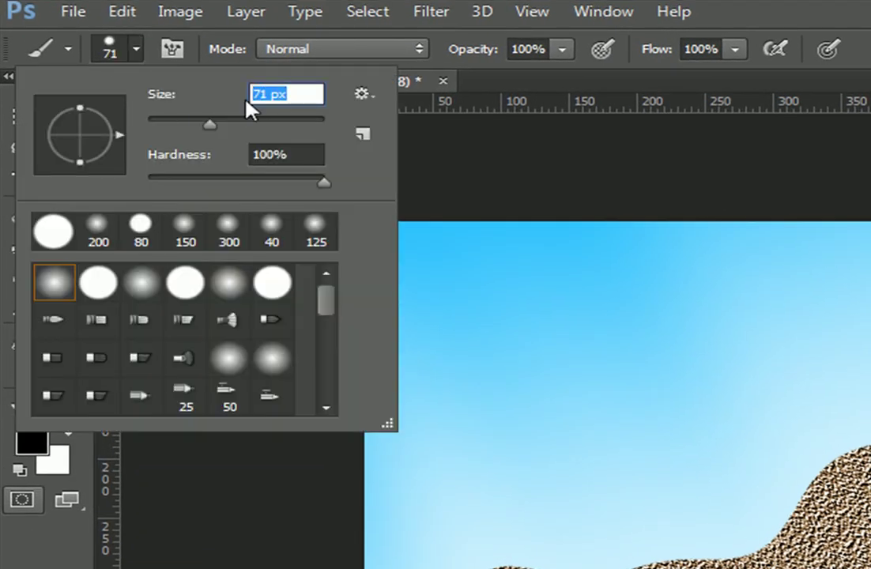
{"action": "type", "text": "200"}
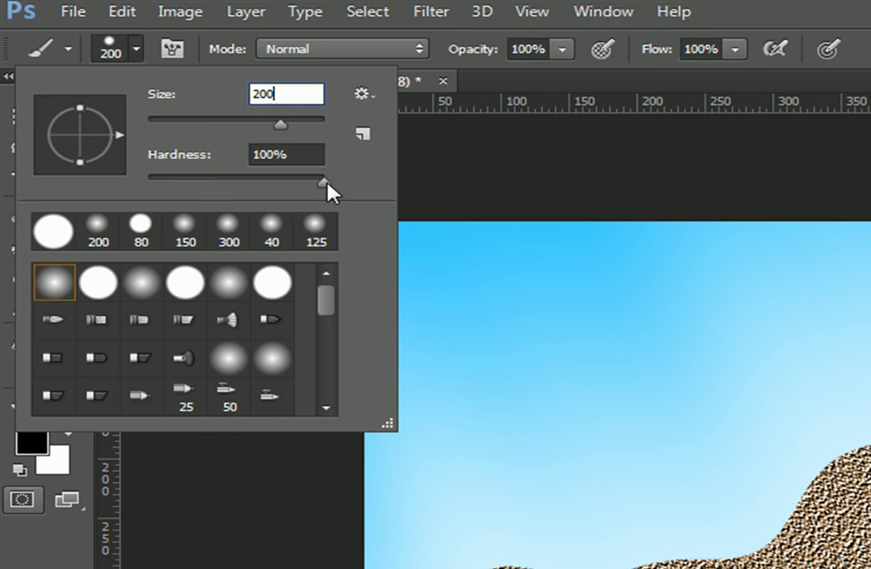
{"action": "left_click_drag", "start_coordinate": [331, 186], "coordinate": [75, 167]}
{"action": "key", "text": "Return"}
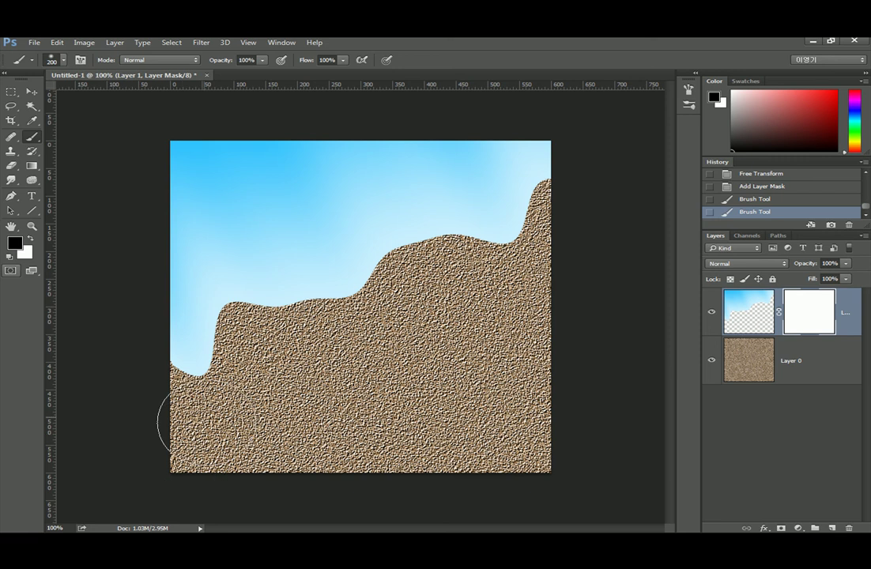
{"action": "mouse_move", "coordinate": [140, 386]}
{"action": "left_mouse_down"}
{"action": "mouse_move", "coordinate": [203, 398]}
{"action": "mouse_move", "coordinate": [197, 347]}
{"action": "mouse_move", "coordinate": [246, 337]}
{"action": "mouse_move", "coordinate": [225, 301]}
{"action": "mouse_move", "coordinate": [237, 292]}
{"action": "mouse_move", "coordinate": [316, 284]}
{"action": "mouse_move", "coordinate": [410, 294]}
{"action": "mouse_move", "coordinate": [356, 229]}
{"action": "mouse_move", "coordinate": [550, 275]}
{"action": "mouse_move", "coordinate": [595, 189]}
{"action": "mouse_move", "coordinate": [550, 252]}
{"action": "left_mouse_up"}
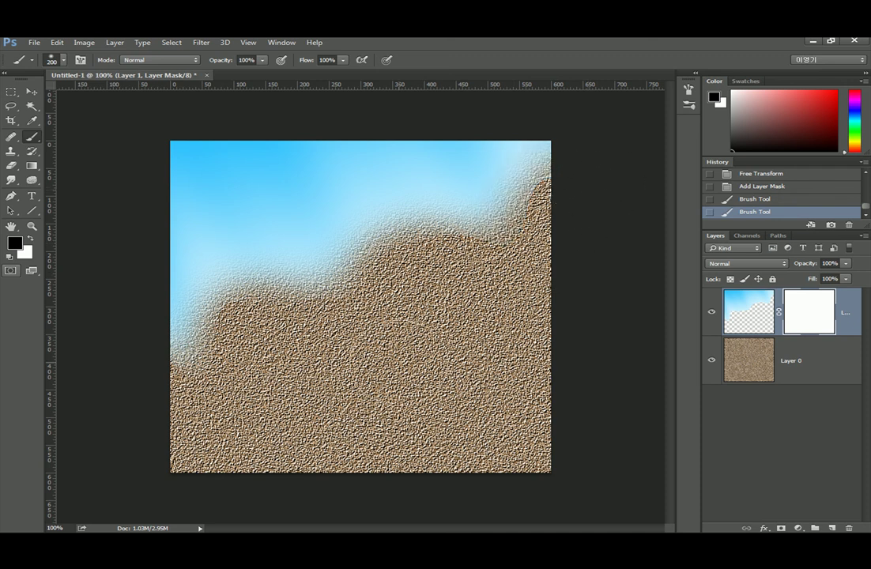